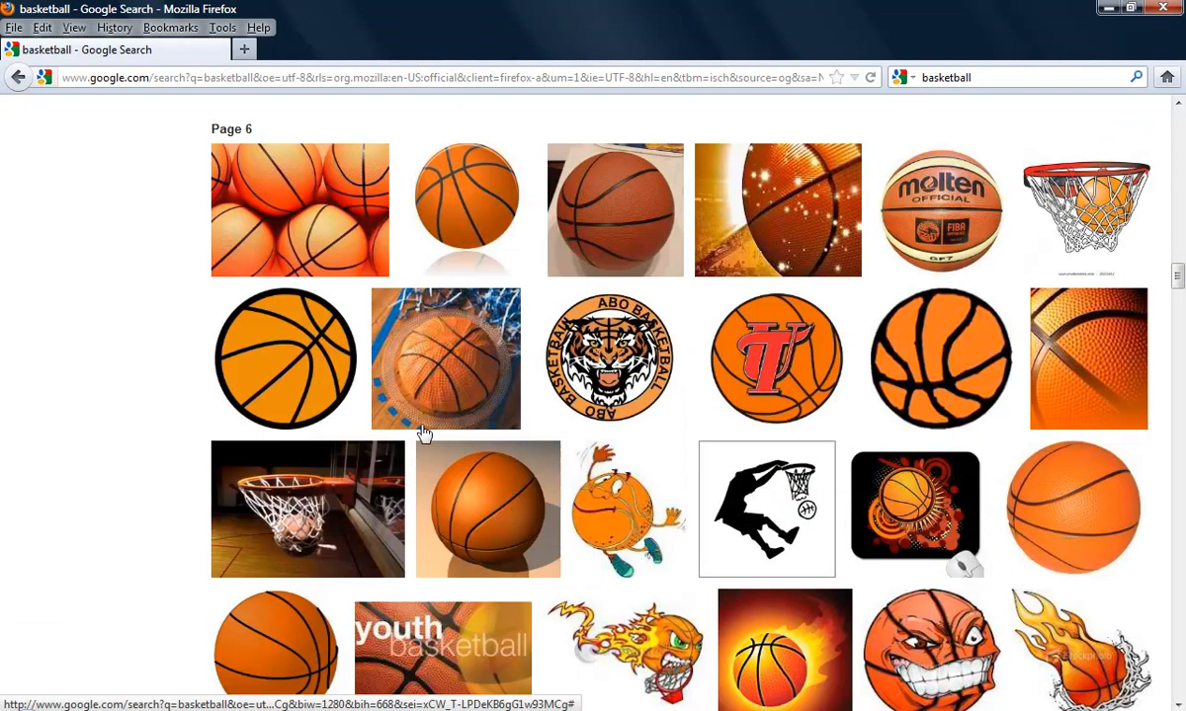
Bring the plain orange basketball with the thick black outline from the image results onto the blank CorelDRAW page
{"action": "mouse_move", "coordinate": [287, 350]}
{"action": "left_click_drag", "start_coordinate": [287, 350], "coordinate": [320, 487]}
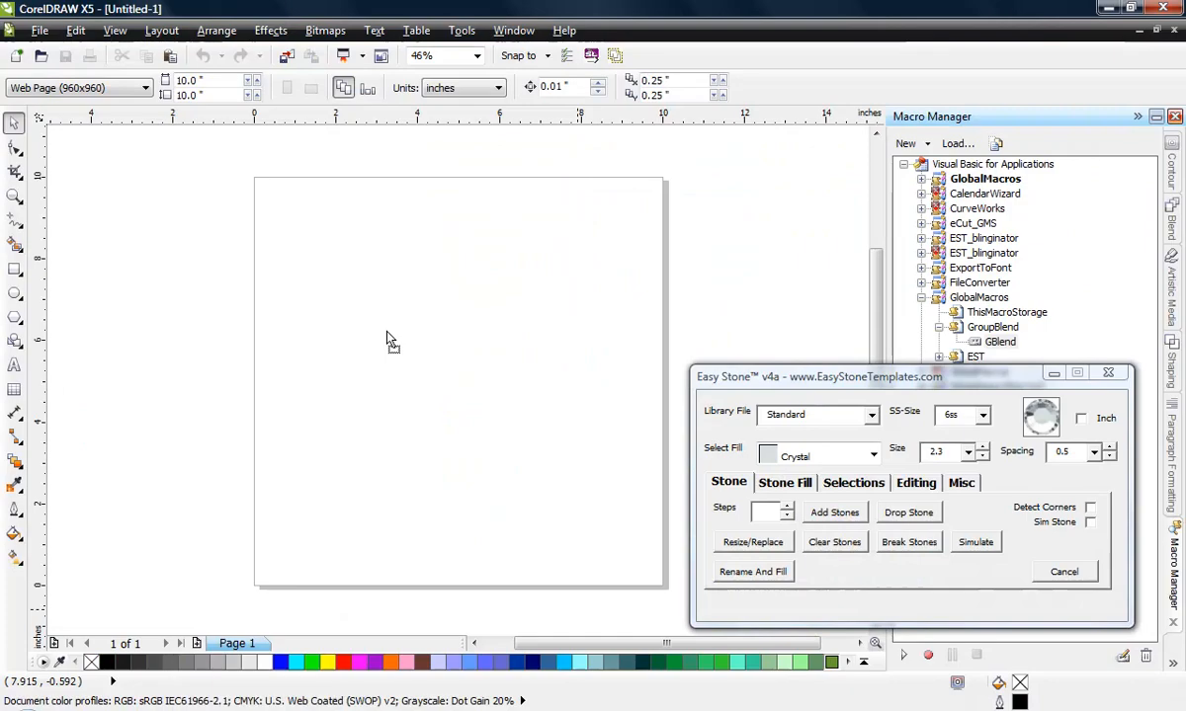
{"action": "left_click_drag", "start_coordinate": [396, 326], "coordinate": [428, 399]}
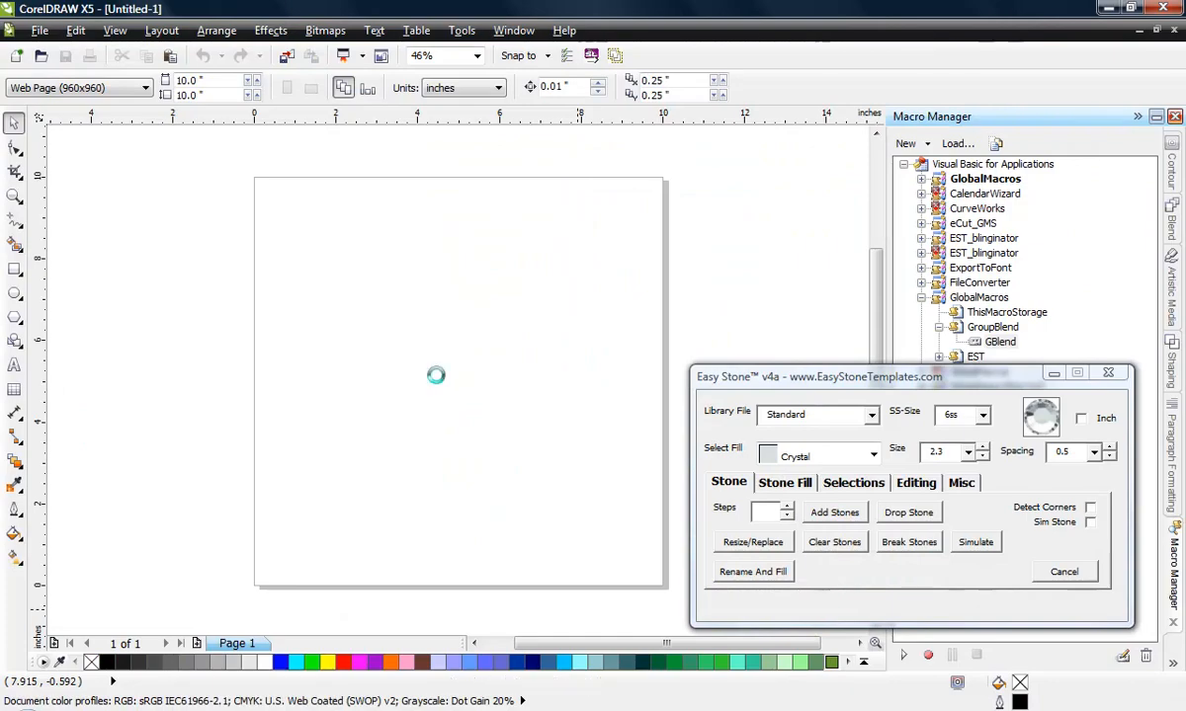
{"action": "left_click", "coordinate": [487, 492]}
{"action": "scroll", "coordinate": [430, 388], "scroll_direction": "up", "scroll_amount": 3}
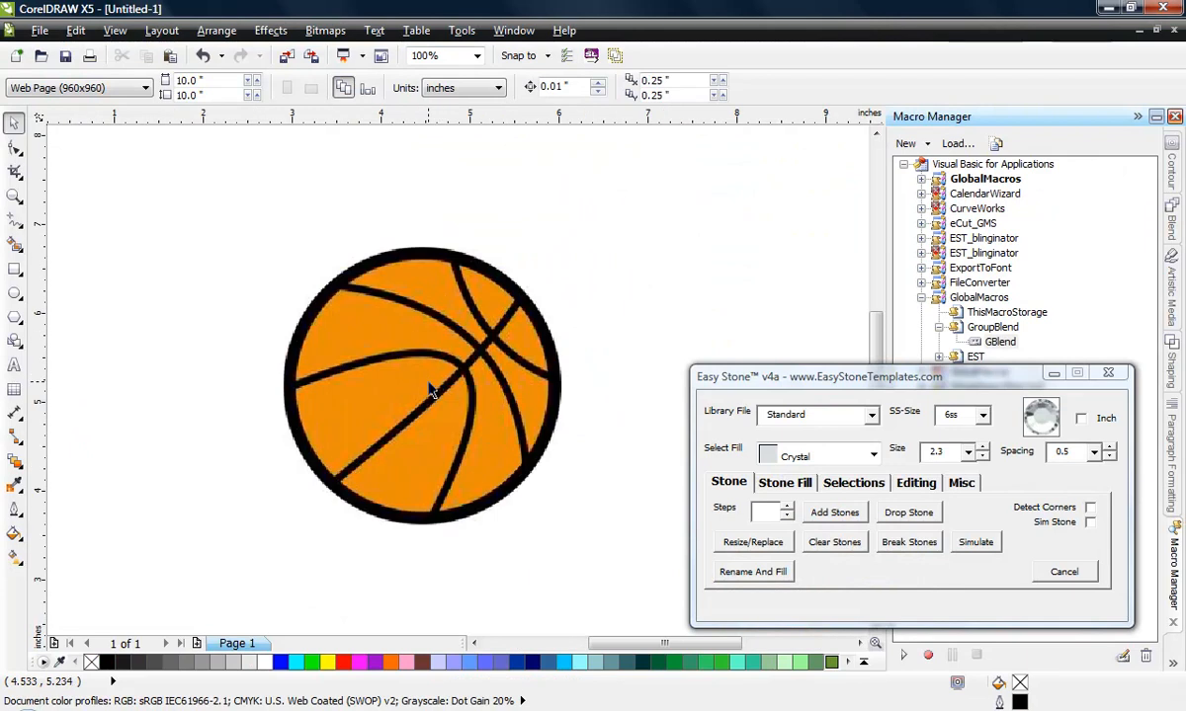
Display the drawing in Wireframe view and lock the basketball bitmap in place
{"action": "left_click", "coordinate": [115, 30]}
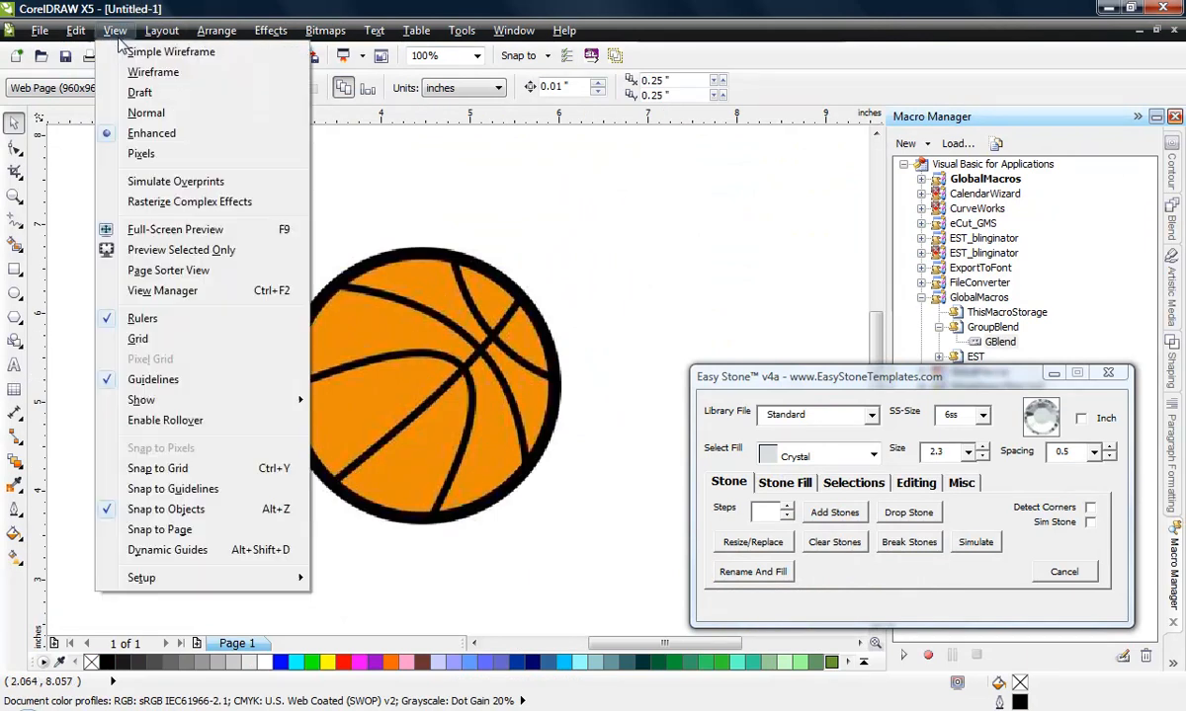
{"action": "left_click", "coordinate": [148, 91]}
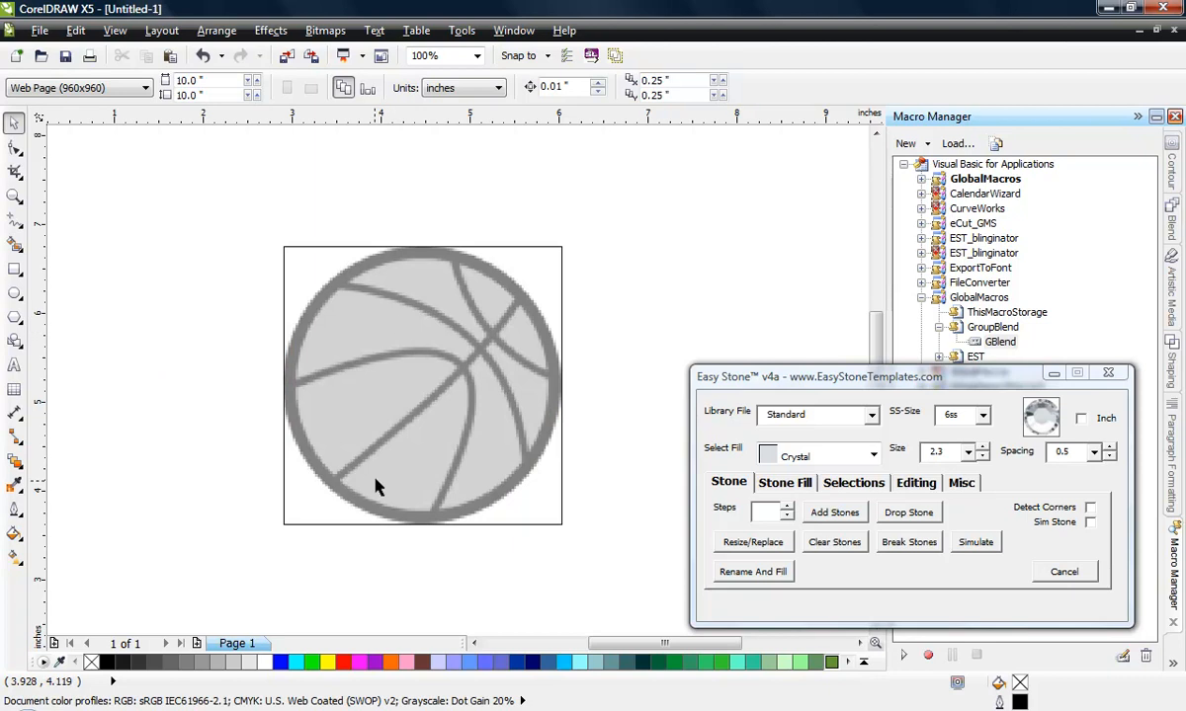
{"action": "right_click", "coordinate": [428, 381]}
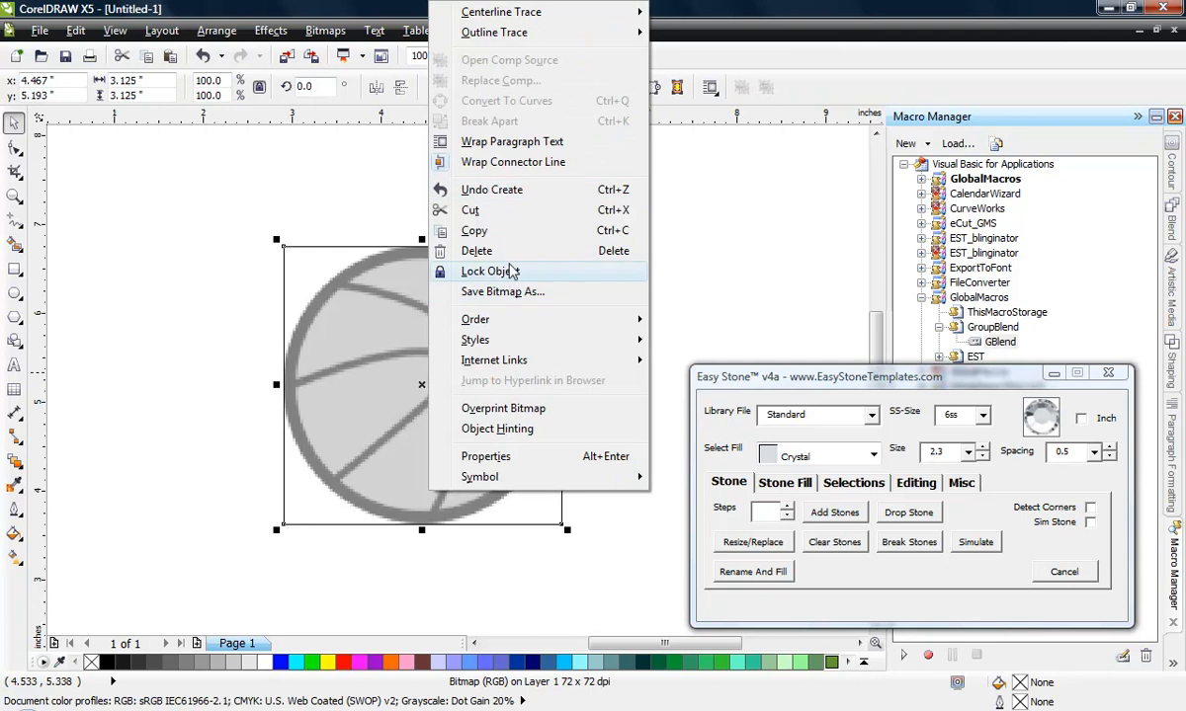
{"action": "left_click", "coordinate": [523, 271]}
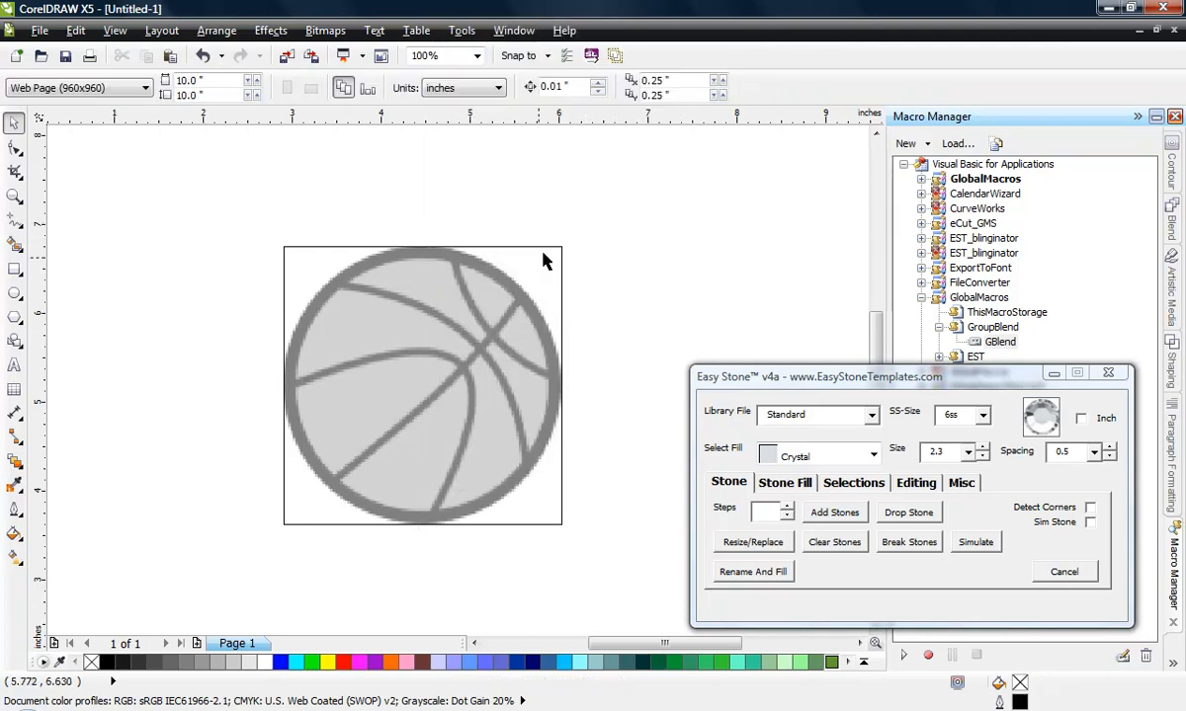
{"action": "left_click", "coordinate": [514, 255]}
{"action": "key", "text": "Escape"}
Draw a circle and fit it along the middle of the basketball's thick outer ring, about 3 inches in diameter
{"action": "left_click", "coordinate": [14, 292]}
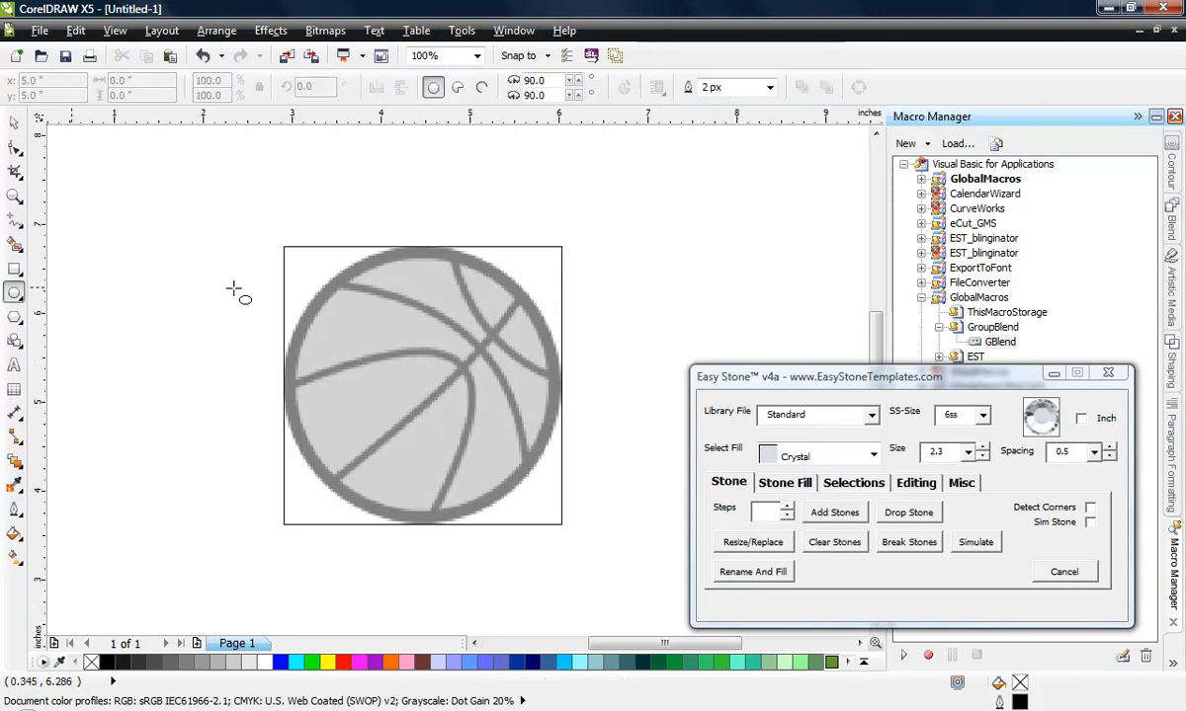
{"action": "left_click_drag", "start_coordinate": [326, 263], "coordinate": [526, 515]}
{"action": "left_click_drag", "start_coordinate": [450, 389], "coordinate": [414, 376]}
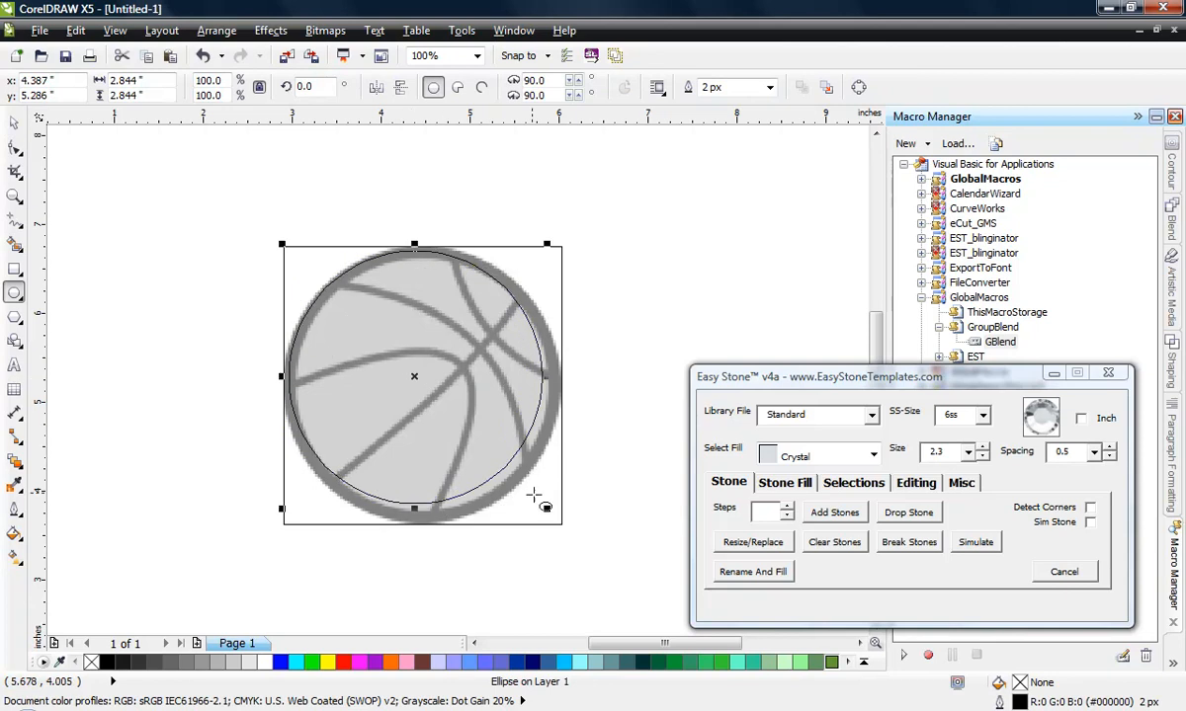
{"action": "left_click_drag", "start_coordinate": [544, 509], "coordinate": [560, 524]}
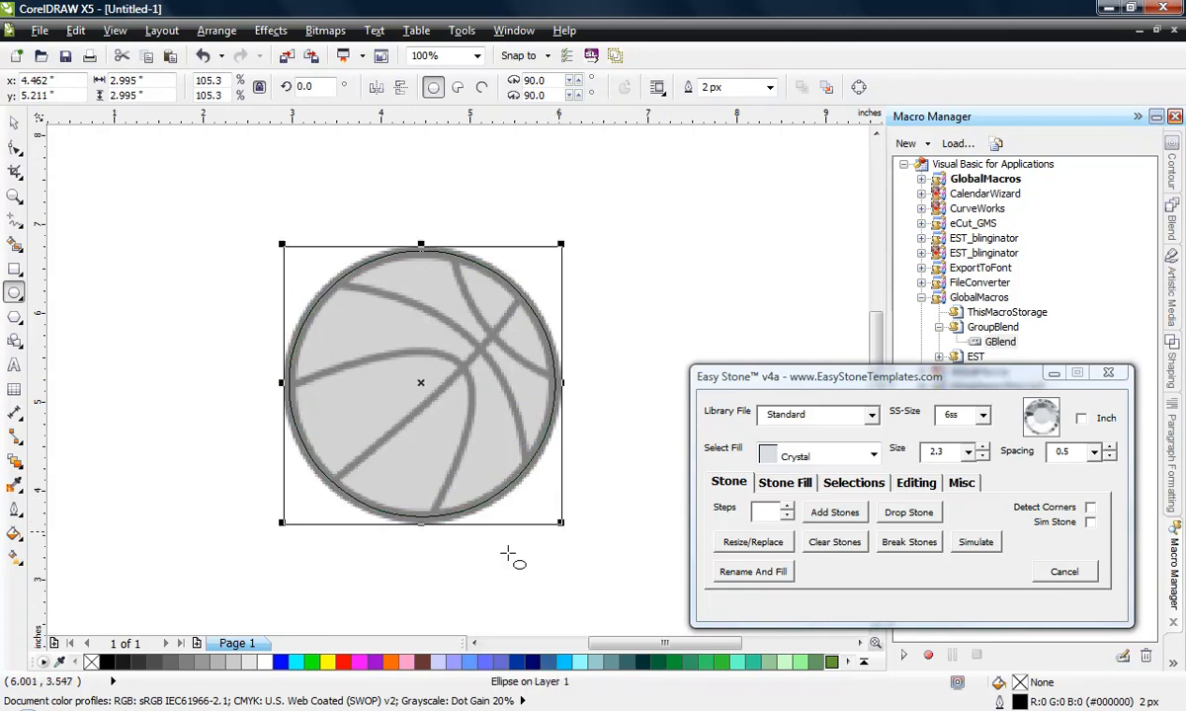
{"action": "left_click", "coordinate": [16, 121]}
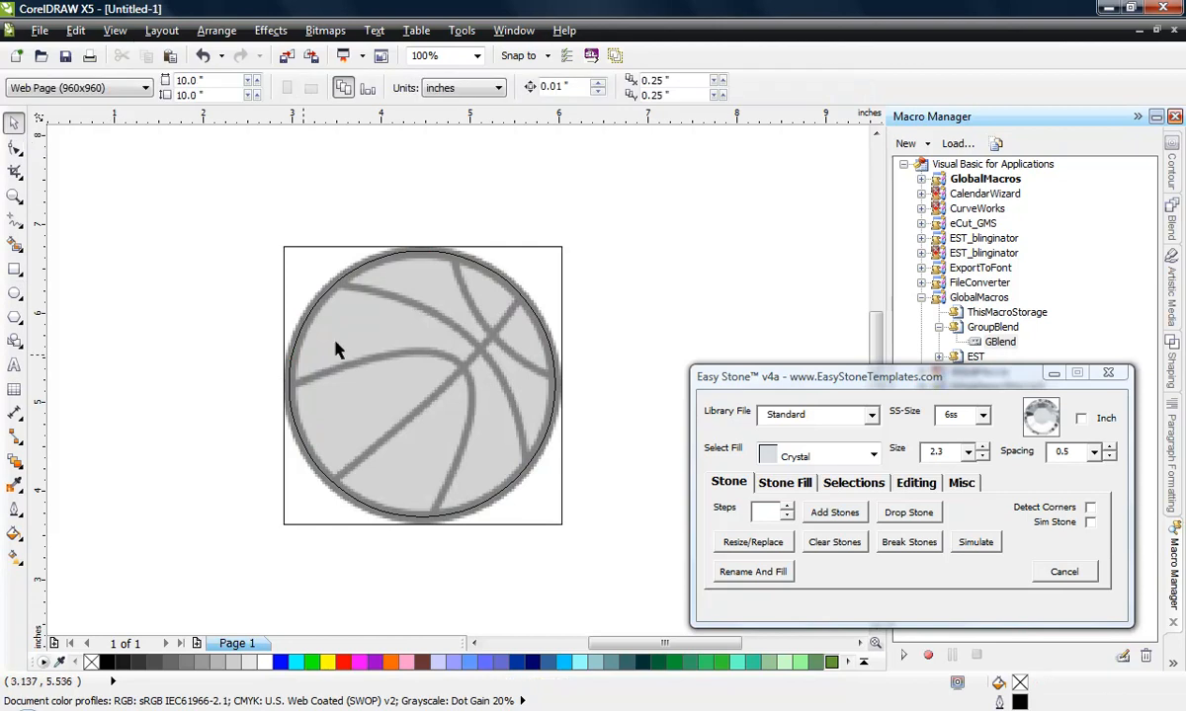
Draw a straight Pen line joining the ends of the long diagonal seam, from the circle's lower-left edge to its upper-right edge
{"action": "left_click", "coordinate": [12, 223]}
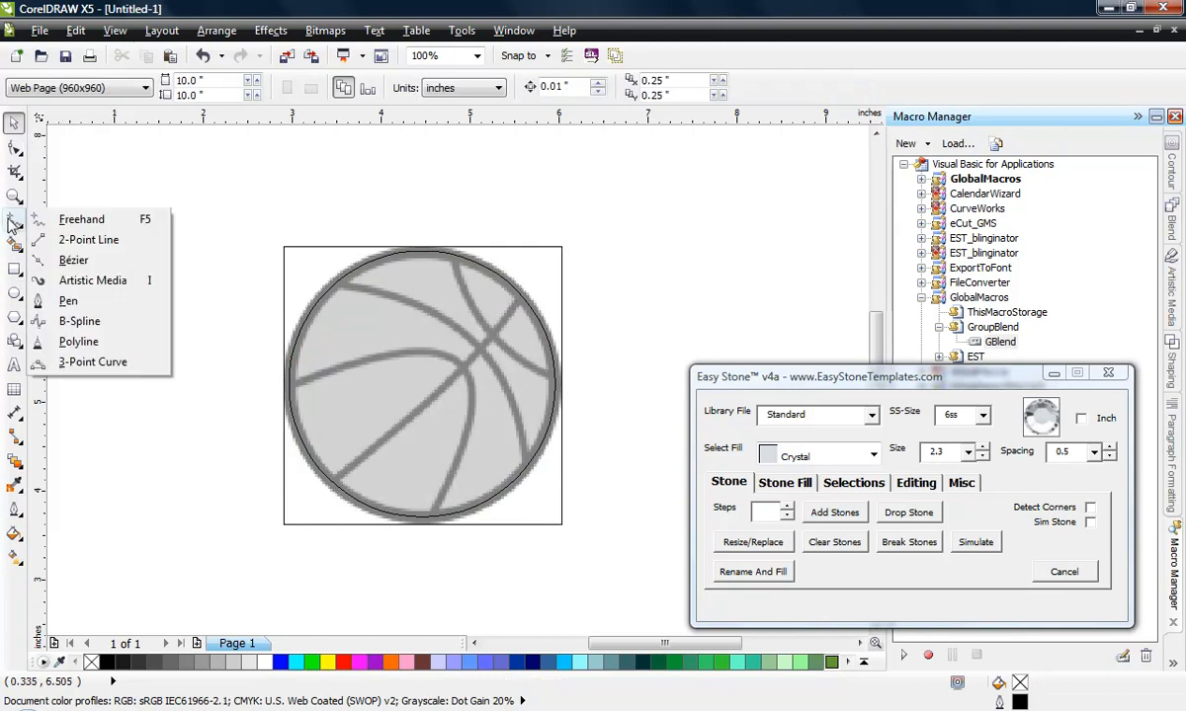
{"action": "left_click", "coordinate": [69, 301]}
{"action": "scroll", "coordinate": [477, 289], "scroll_direction": "up", "scroll_amount": 1}
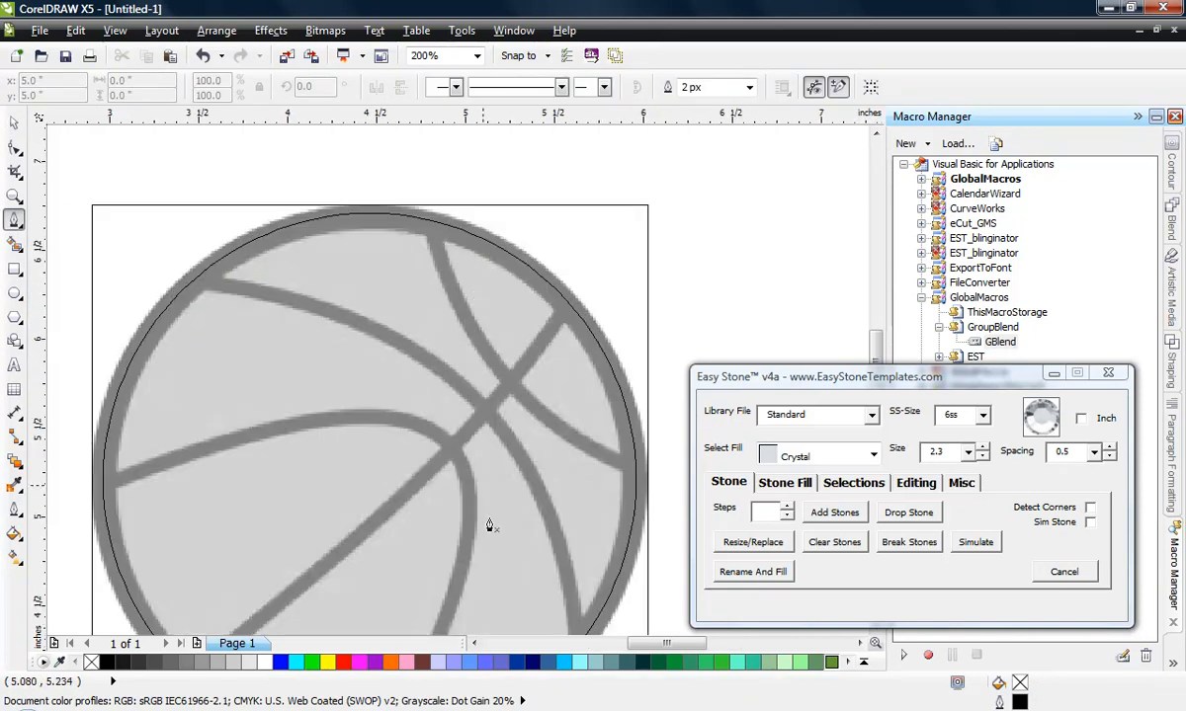
{"action": "scroll", "coordinate": [503, 352], "scroll_direction": "down", "scroll_amount": 1}
{"action": "scroll", "coordinate": [511, 352], "scroll_direction": "up", "scroll_amount": 1}
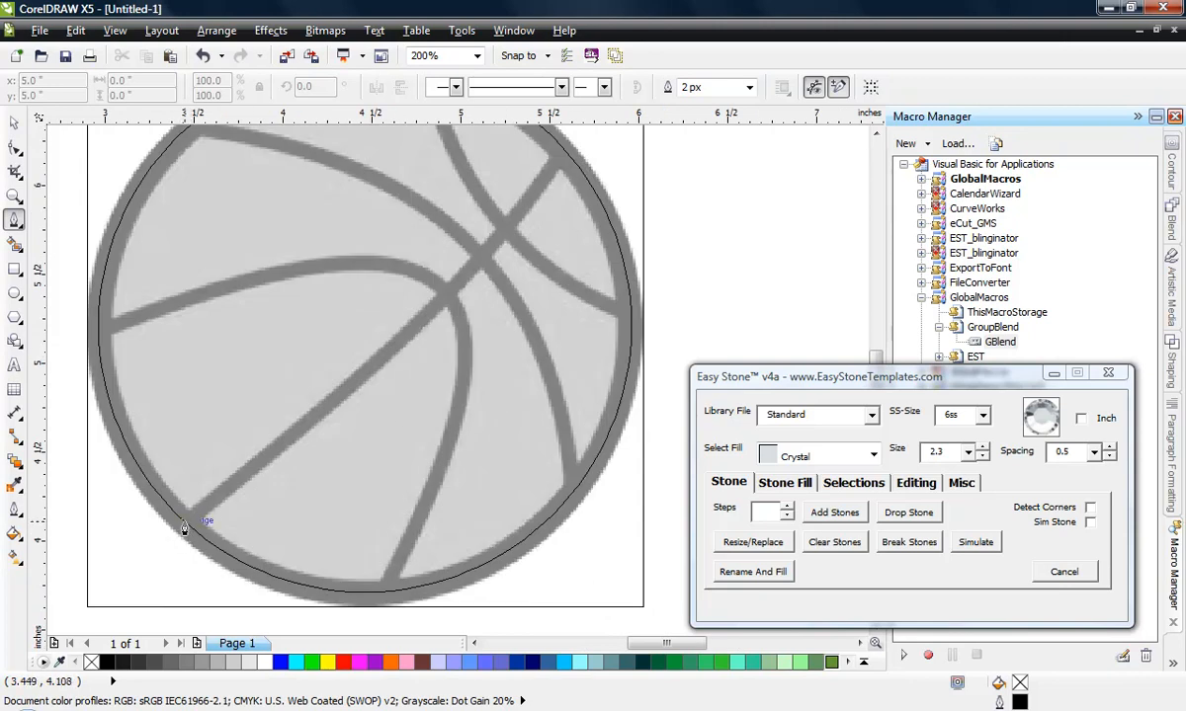
{"action": "scroll", "coordinate": [222, 534], "scroll_direction": "down", "scroll_amount": 1}
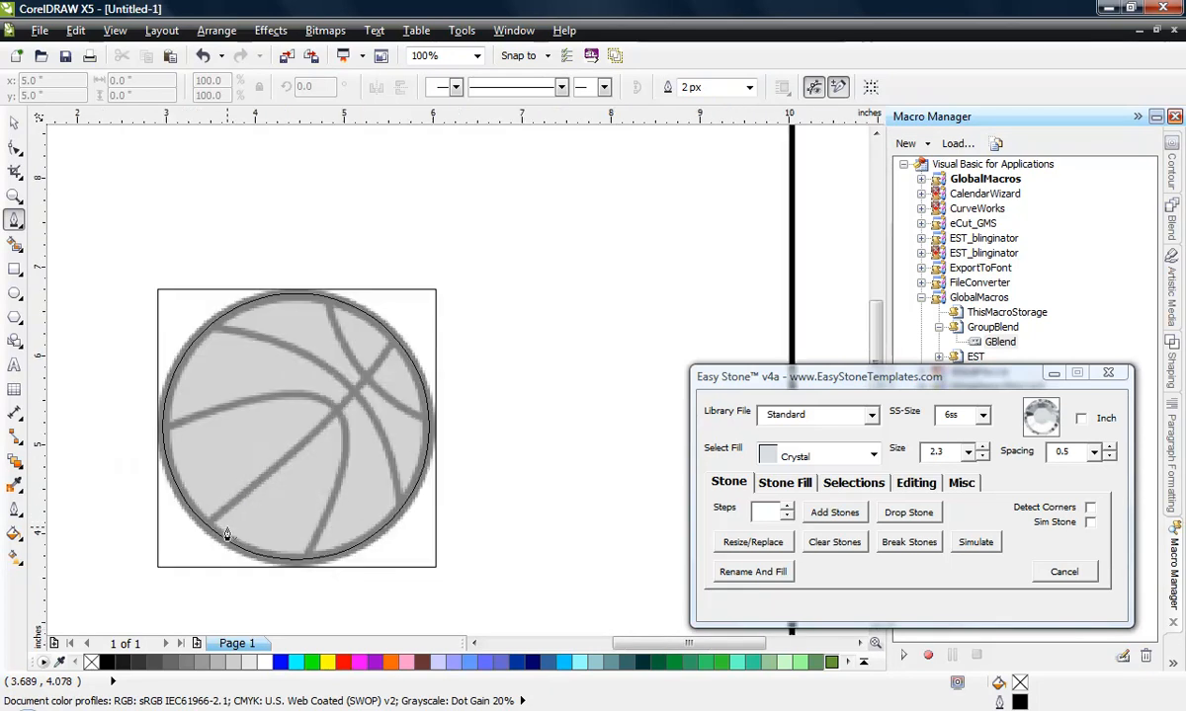
{"action": "scroll", "coordinate": [198, 536], "scroll_direction": "up", "scroll_amount": 1}
{"action": "scroll", "coordinate": [229, 540], "scroll_direction": "down", "scroll_amount": 1}
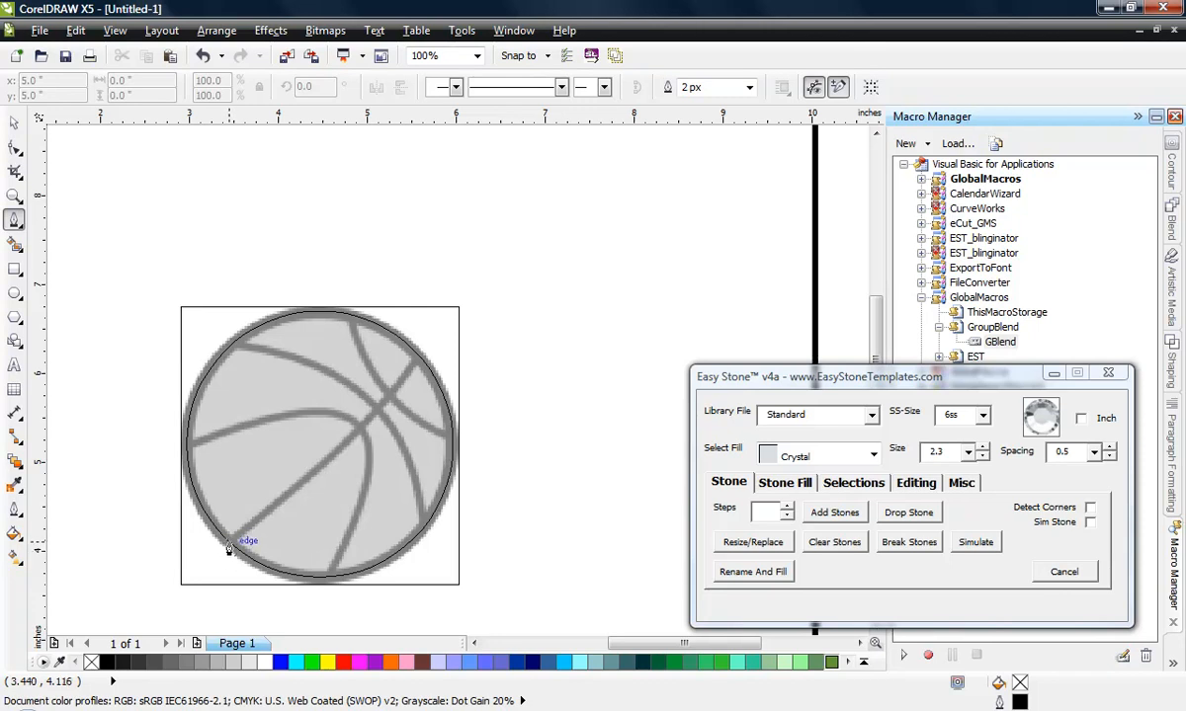
{"action": "left_click", "coordinate": [115, 31]}
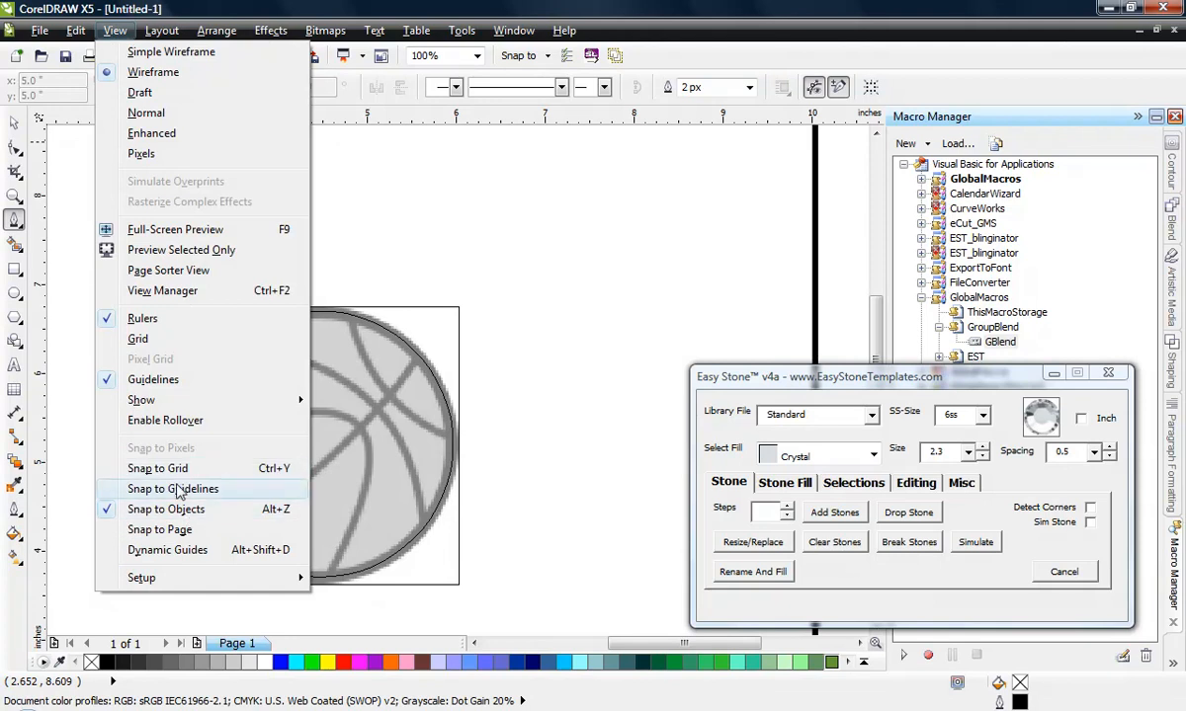
{"action": "key", "text": "Escape"}
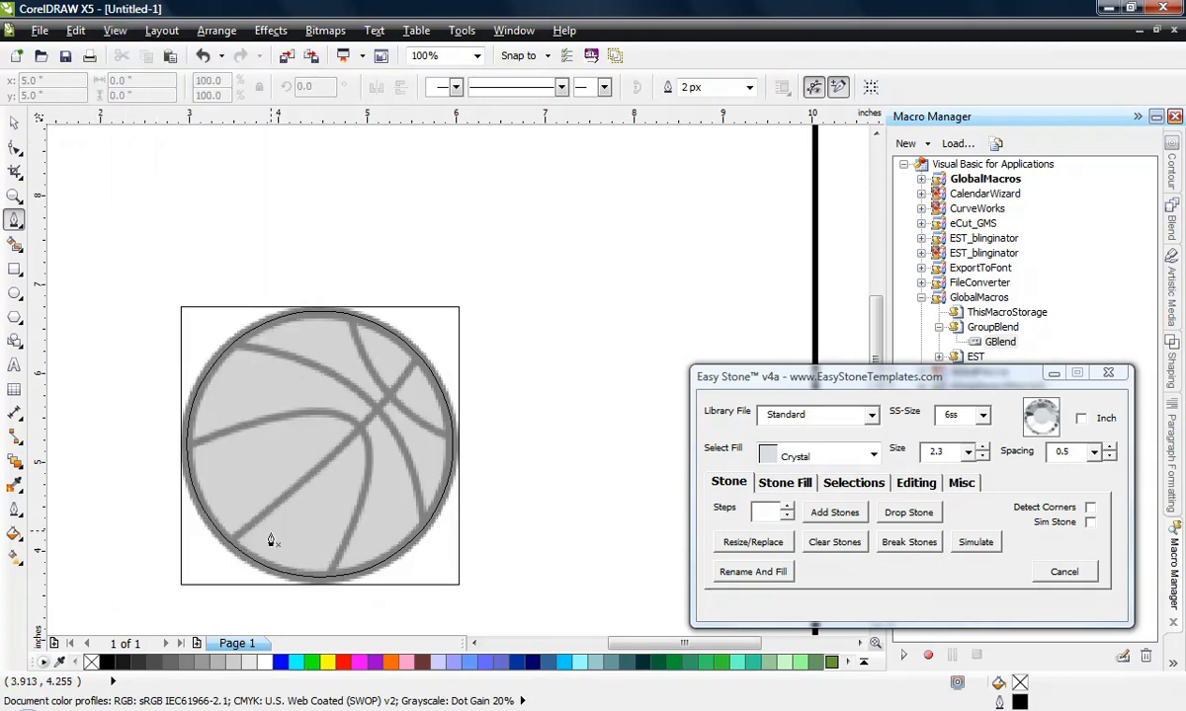
{"action": "scroll", "coordinate": [267, 543], "scroll_direction": "up", "scroll_amount": 1}
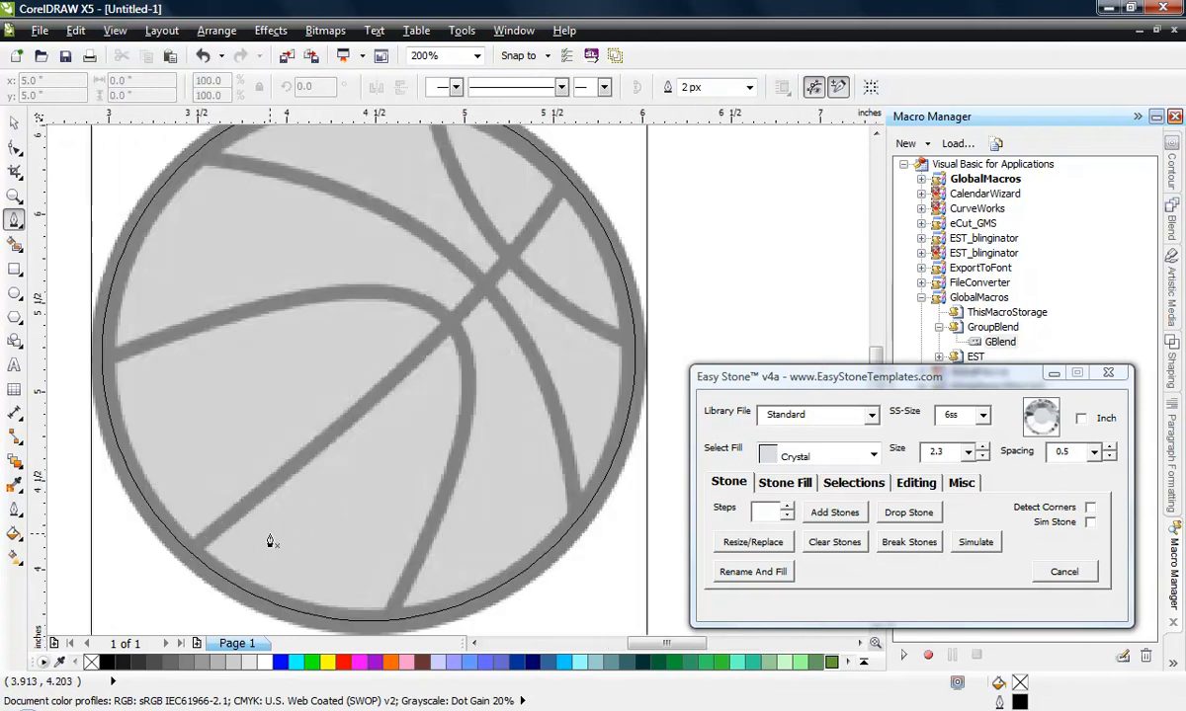
{"action": "left_click", "coordinate": [189, 557]}
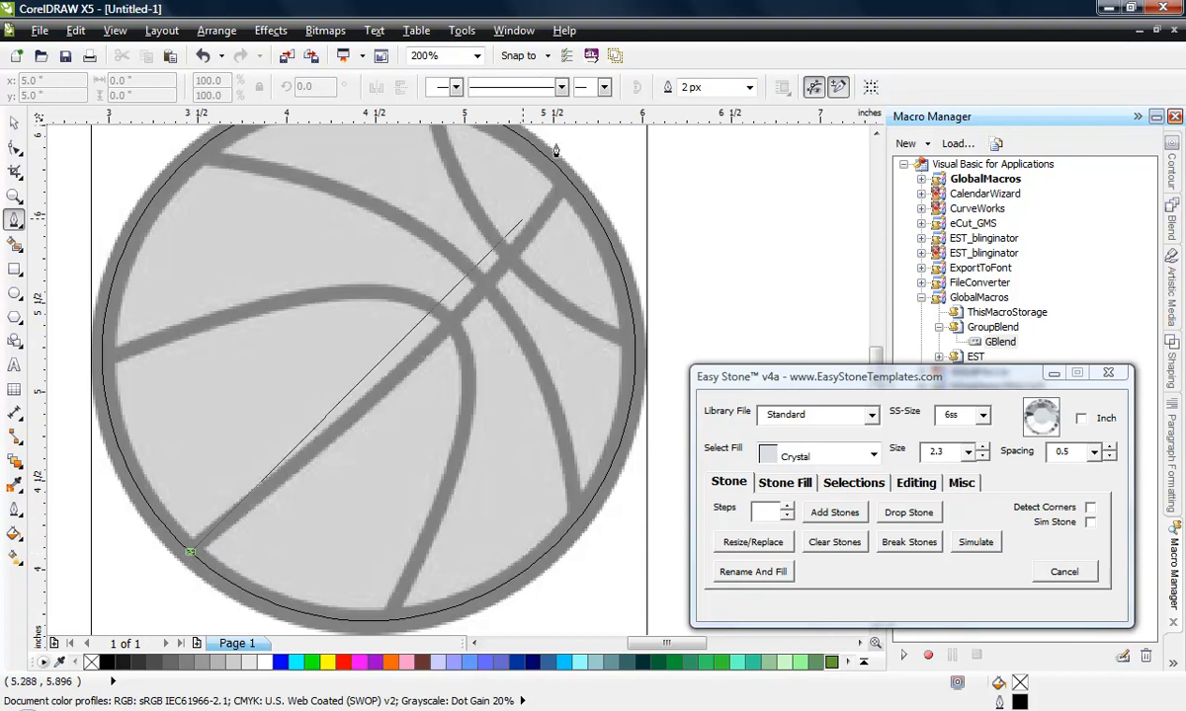
{"action": "left_click", "coordinate": [563, 183]}
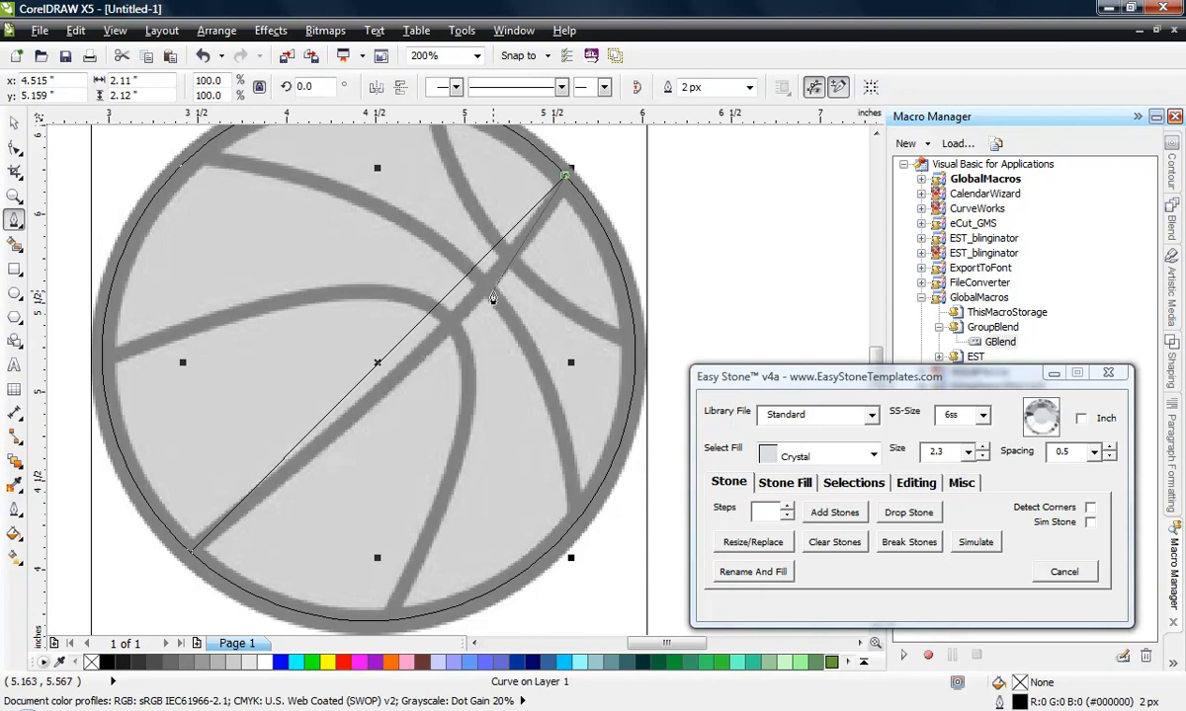
{"action": "key", "text": "space"}
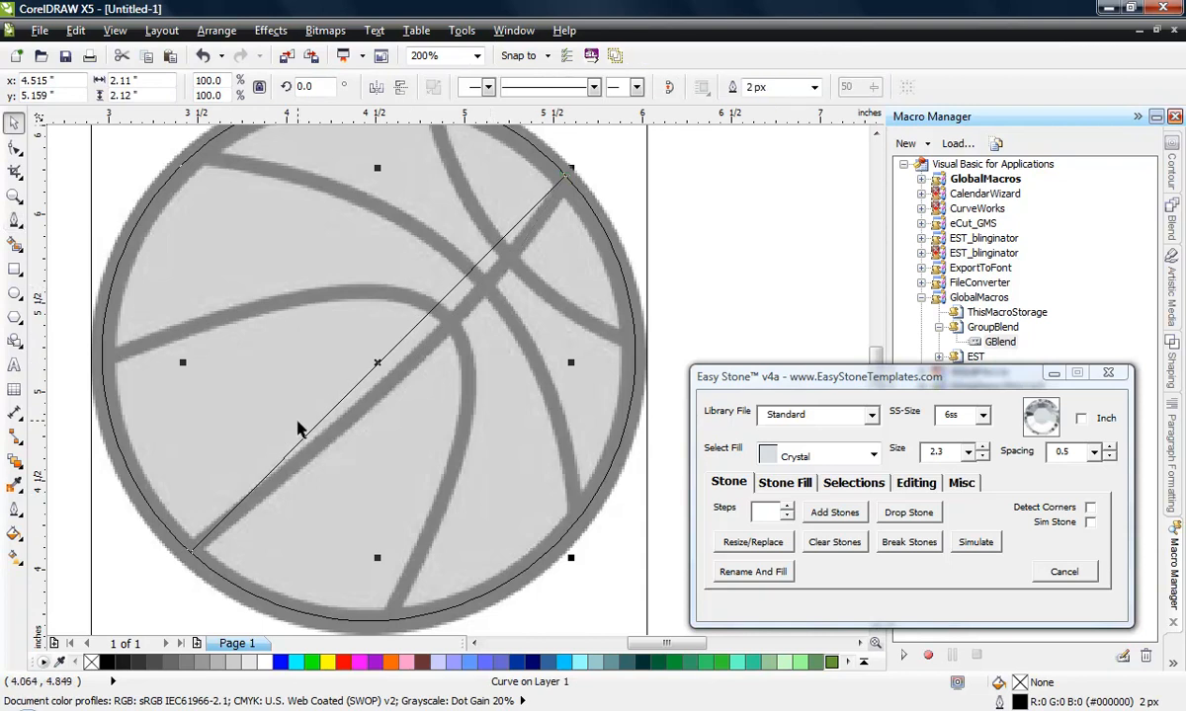
Convert the diagonal line to a curve and bend it to follow the basketball's long seam
{"action": "left_click", "coordinate": [14, 149]}
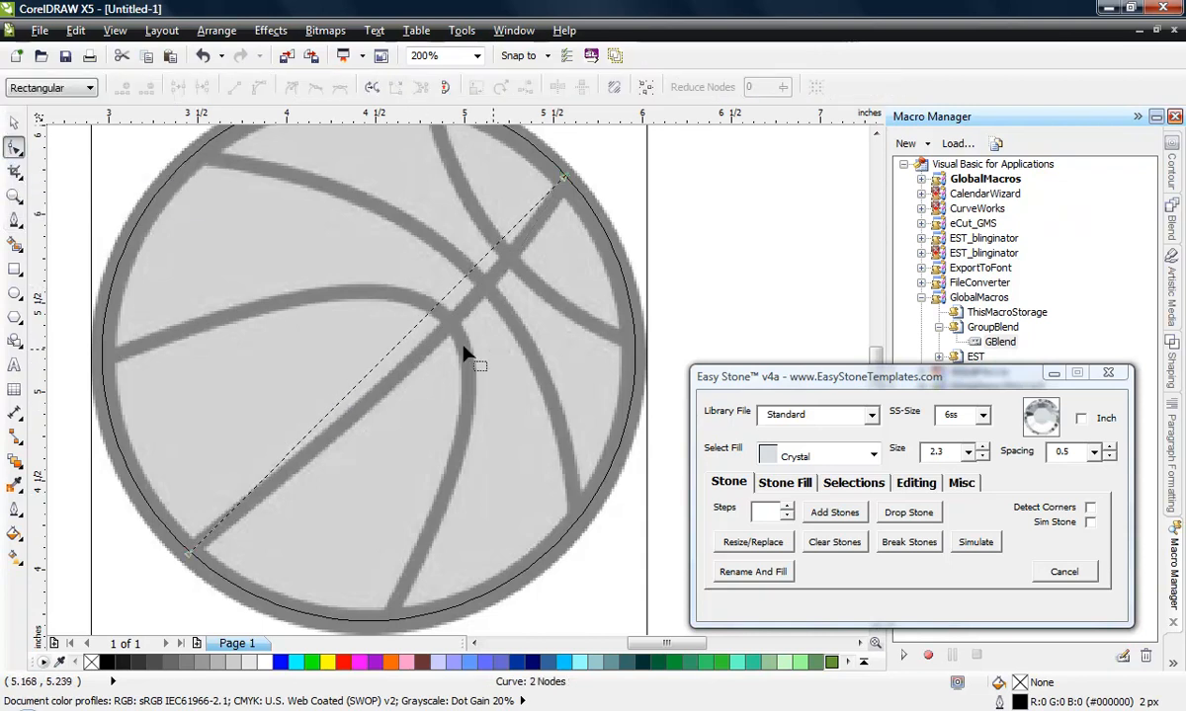
{"action": "right_click", "coordinate": [391, 355]}
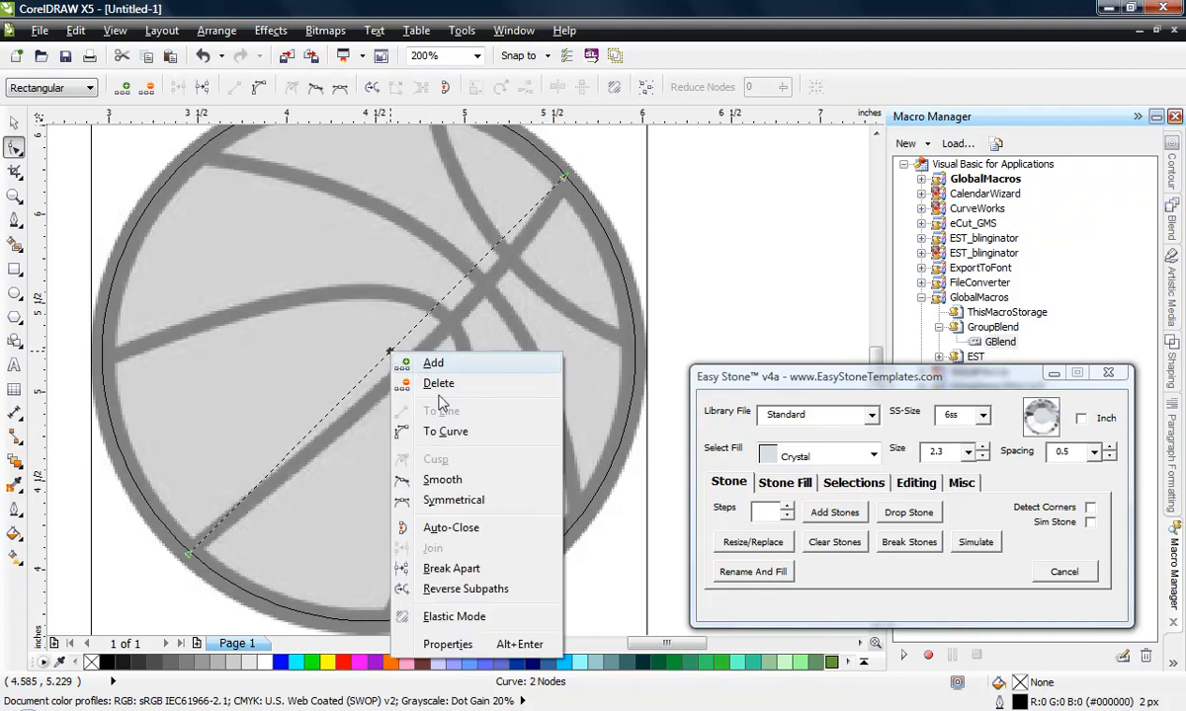
{"action": "left_click", "coordinate": [445, 429]}
{"action": "left_click_drag", "start_coordinate": [403, 343], "coordinate": [451, 325]}
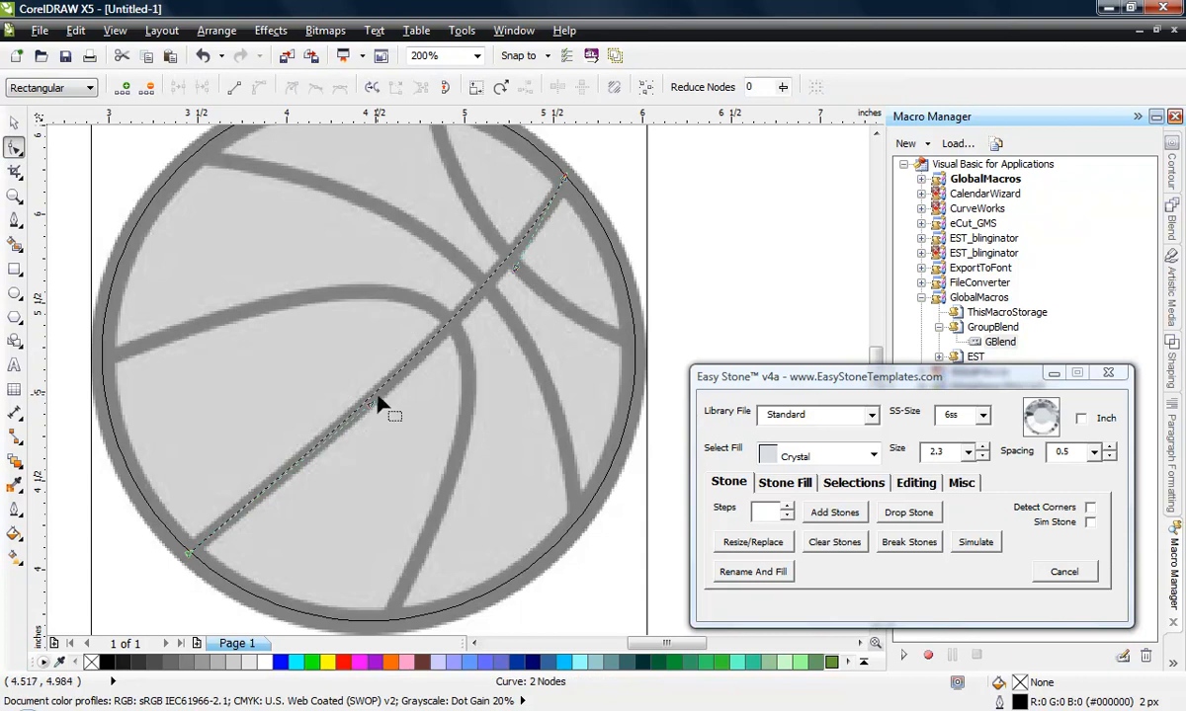
Draw a straight Pen line between the ends of the short upper-right seam, about 1.1 by 1.4 inches, snapped to the circle
{"action": "left_click", "coordinate": [15, 220]}
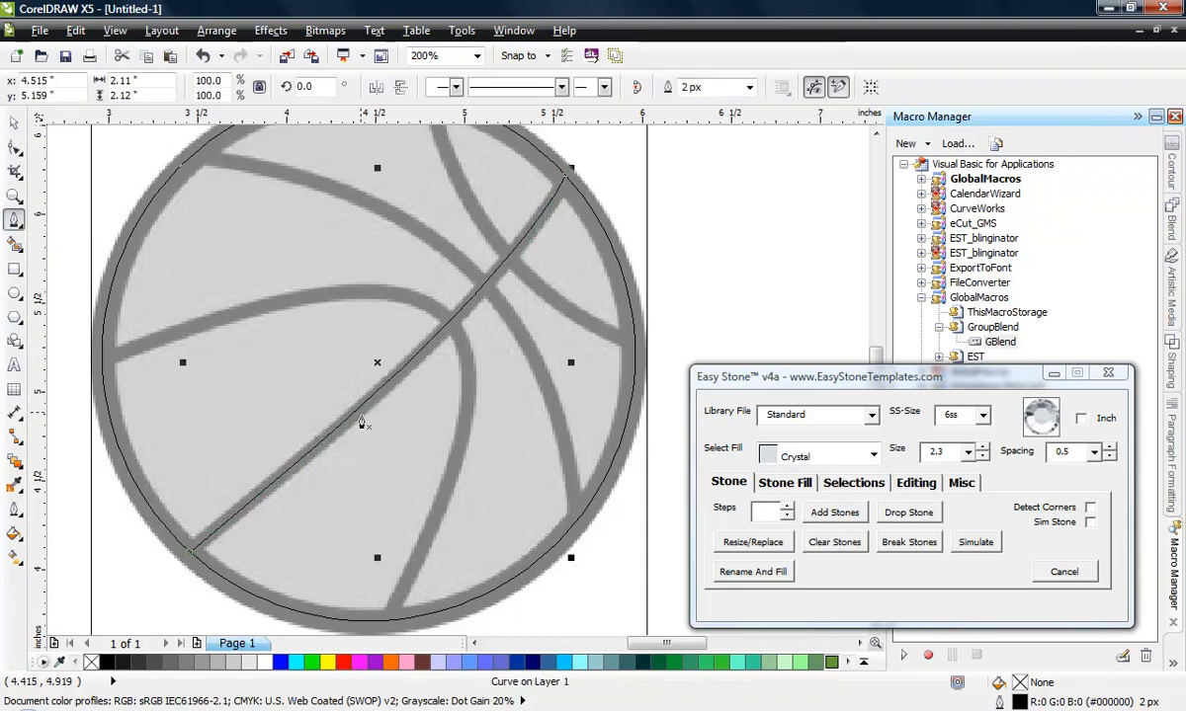
{"action": "scroll", "coordinate": [361, 395], "scroll_direction": "down", "scroll_amount": 2}
{"action": "scroll", "coordinate": [404, 233], "scroll_direction": "up", "scroll_amount": 1}
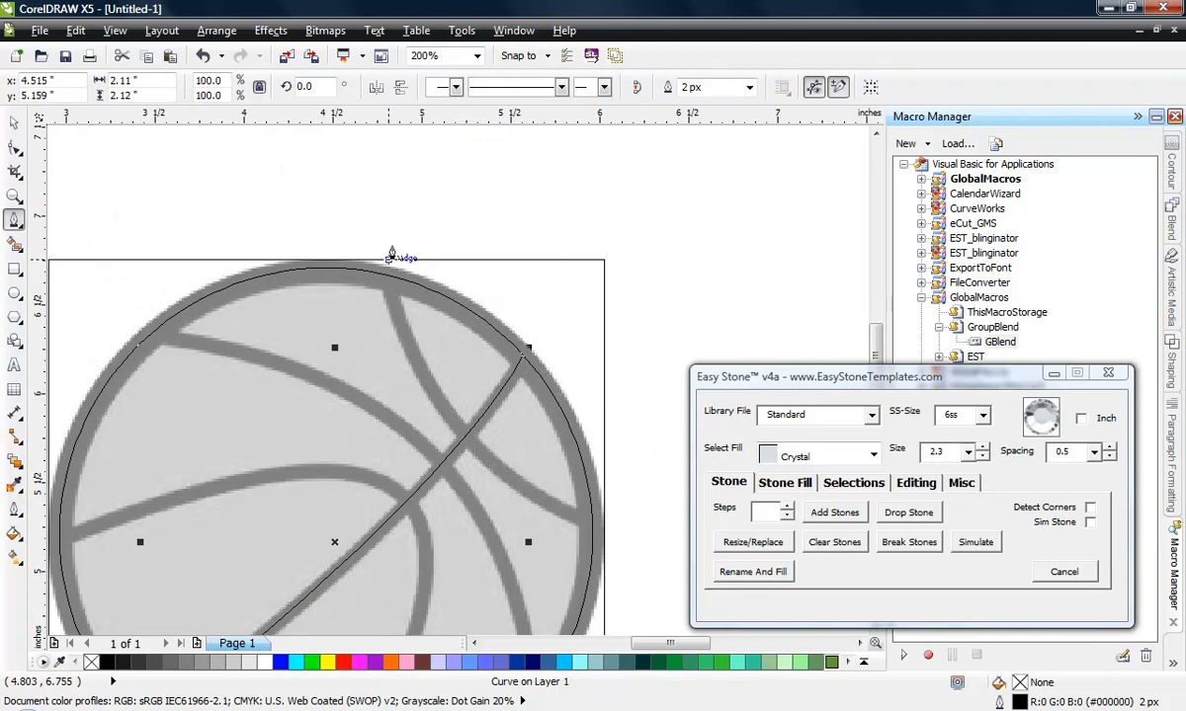
{"action": "scroll", "coordinate": [402, 259], "scroll_direction": "down", "scroll_amount": 1}
{"action": "scroll", "coordinate": [400, 269], "scroll_direction": "up", "scroll_amount": 1}
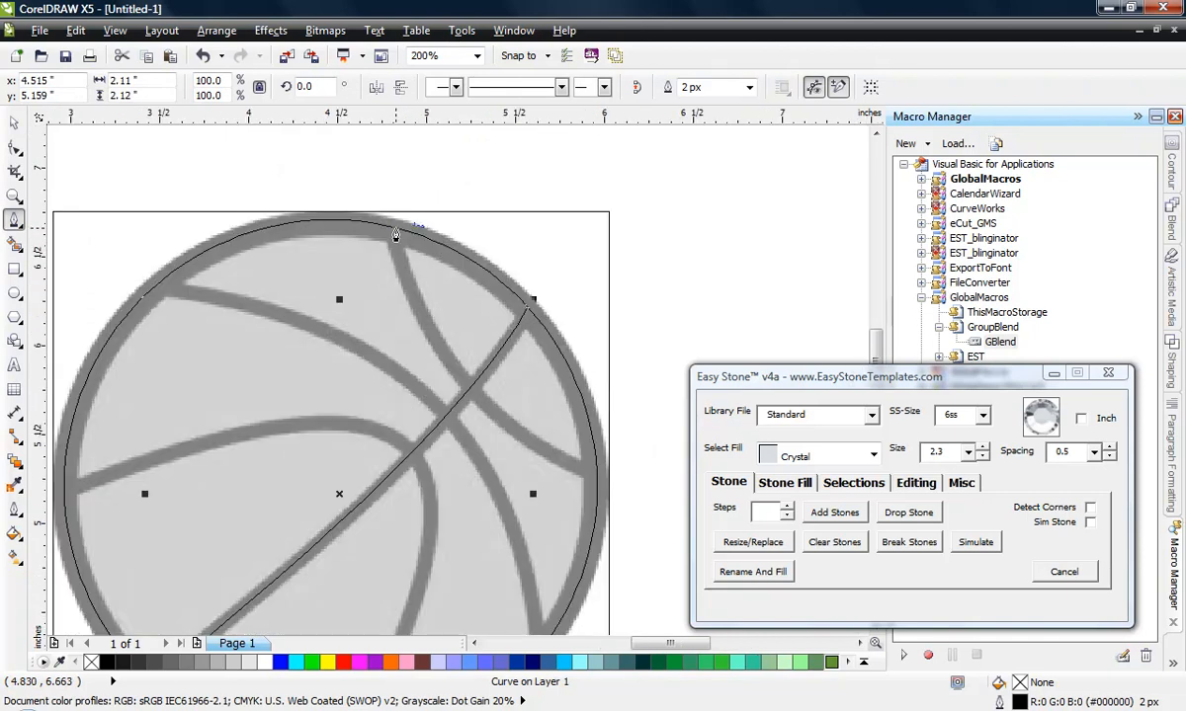
{"action": "left_click", "coordinate": [395, 234]}
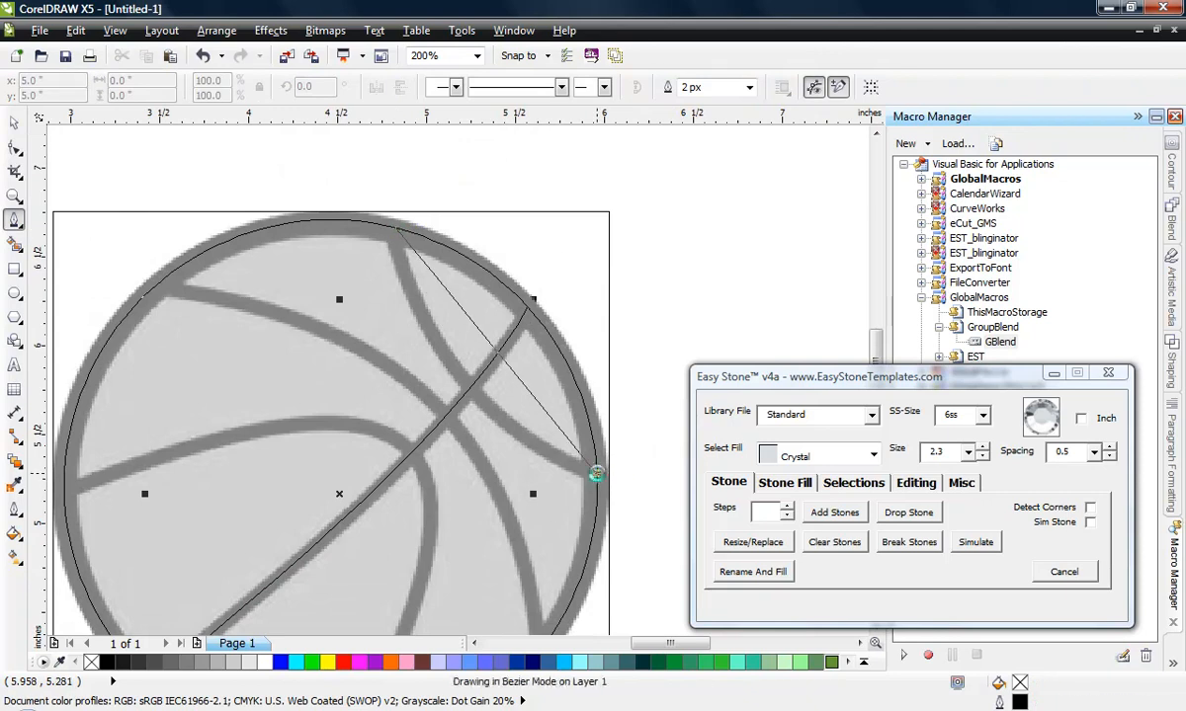
{"action": "left_click", "coordinate": [596, 475]}
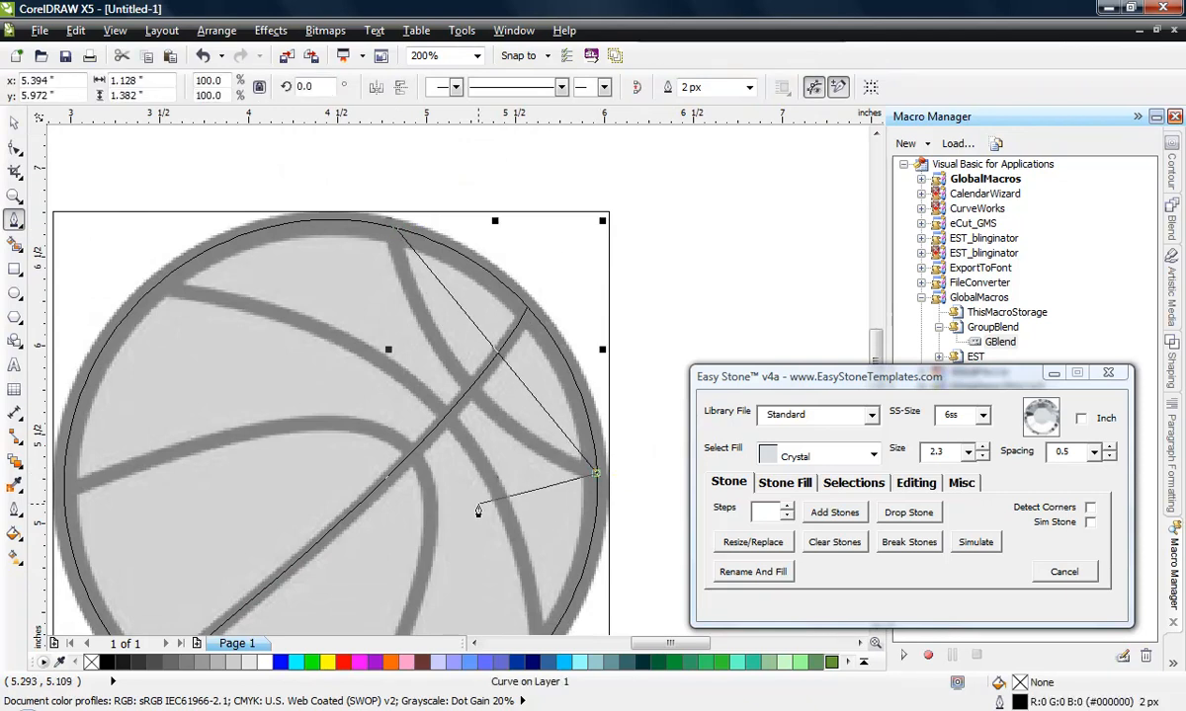
{"action": "key", "text": "space"}
Draw a straight Pen line between the ends of the seam running from the ball's upper left to its lower right, about 2.2 by 2.1 inches
{"action": "scroll", "coordinate": [410, 351], "scroll_direction": "down", "scroll_amount": 1}
{"action": "scroll", "coordinate": [397, 358], "scroll_direction": "up", "scroll_amount": 1}
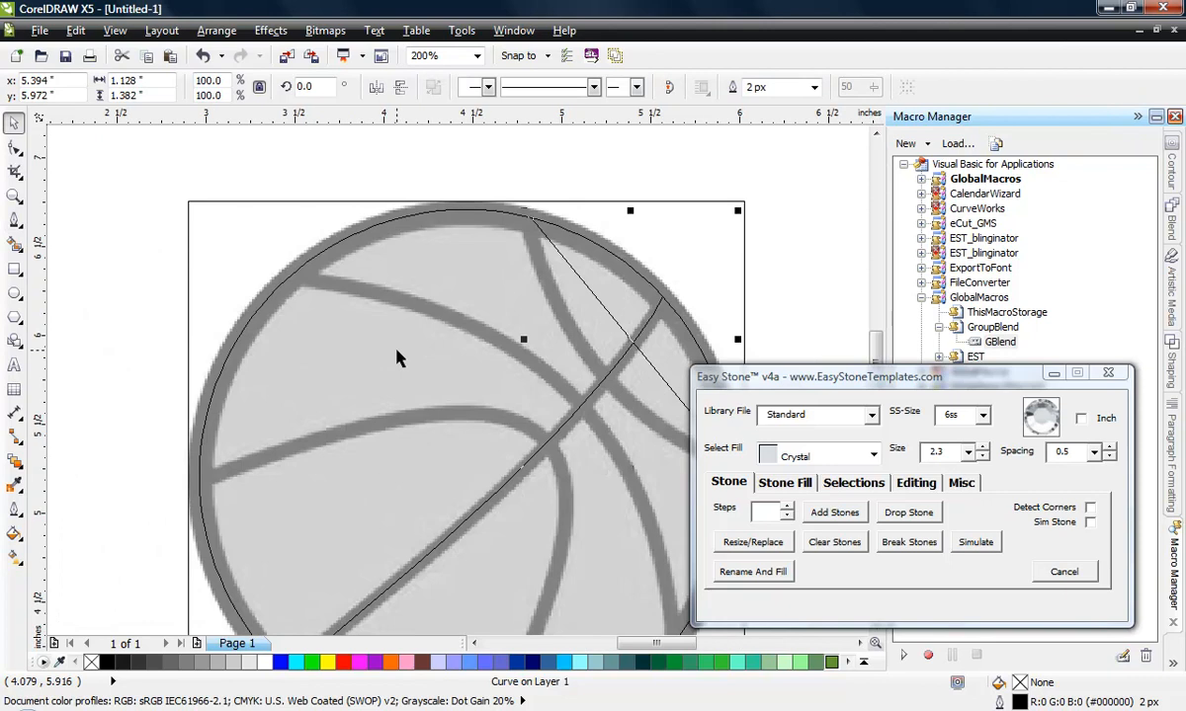
{"action": "key", "text": "space"}
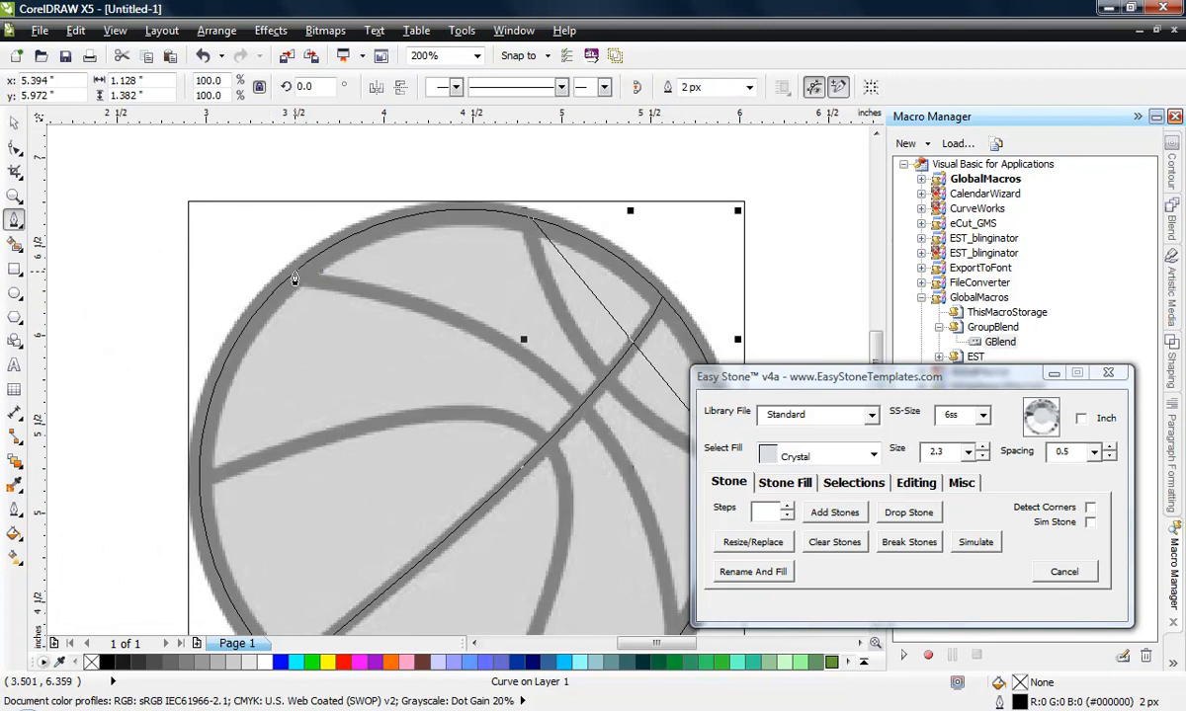
{"action": "left_click", "coordinate": [290, 281]}
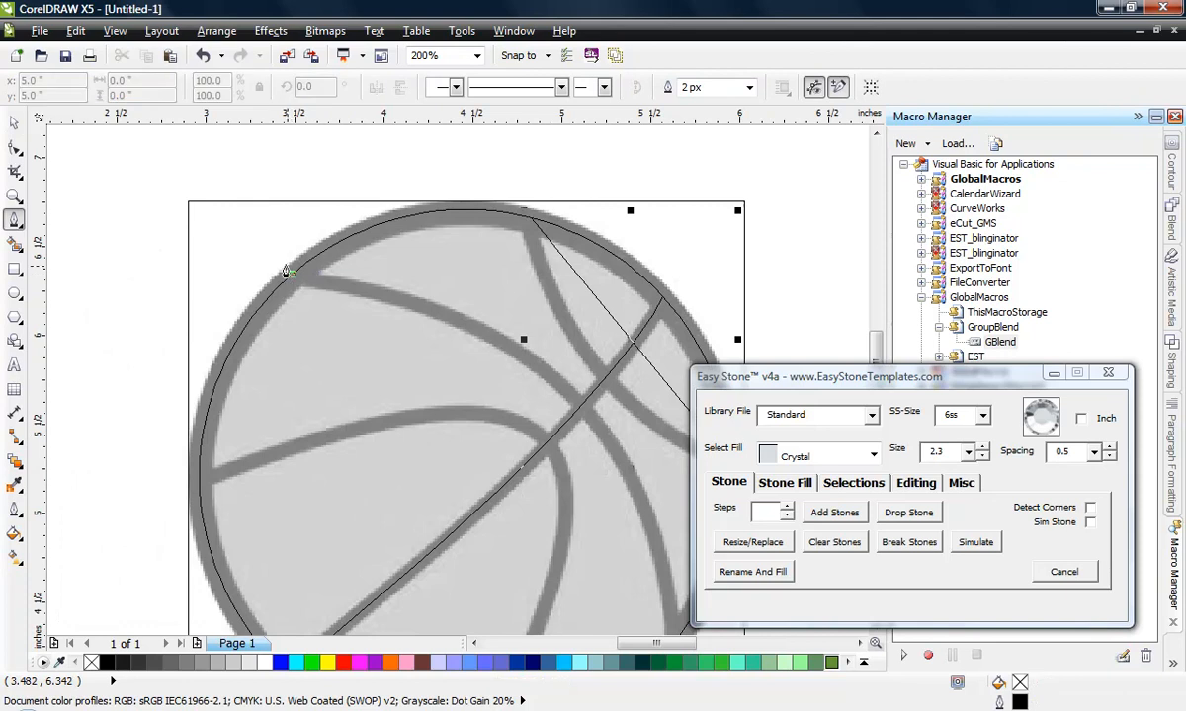
{"action": "scroll", "coordinate": [269, 257], "scroll_direction": "down", "scroll_amount": 1}
{"action": "scroll", "coordinate": [472, 457], "scroll_direction": "up", "scroll_amount": 1}
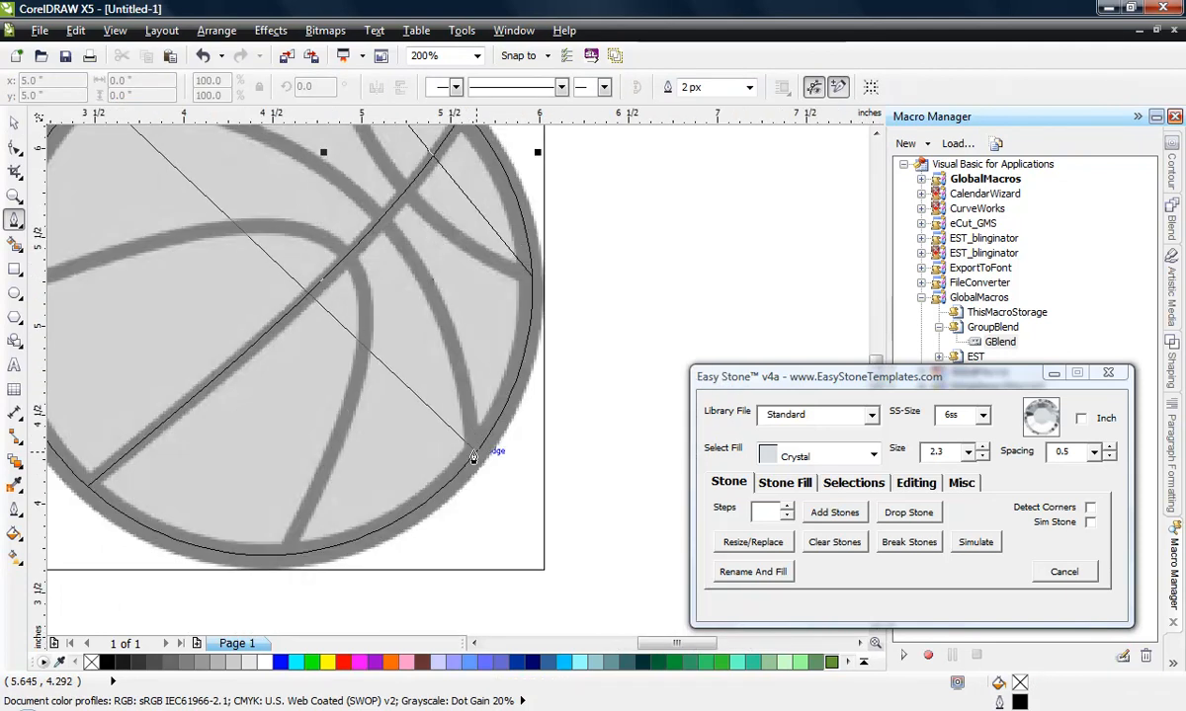
{"action": "left_click", "coordinate": [472, 450]}
{"action": "key", "text": "space"}
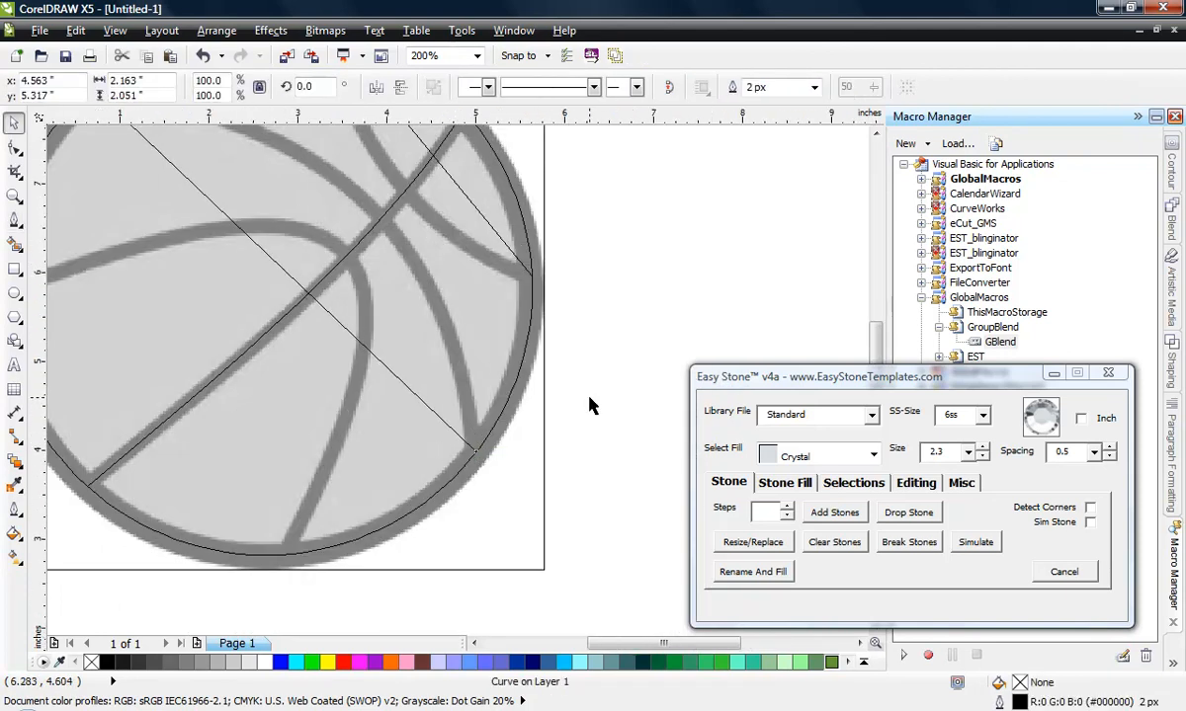
Draw a two-segment Pen line from the ball's left edge through the long seam to its lower edge, about 1.9 by 1.7 inches
{"action": "scroll", "coordinate": [559, 368], "scroll_direction": "down", "scroll_amount": 1}
{"action": "key", "text": "space"}
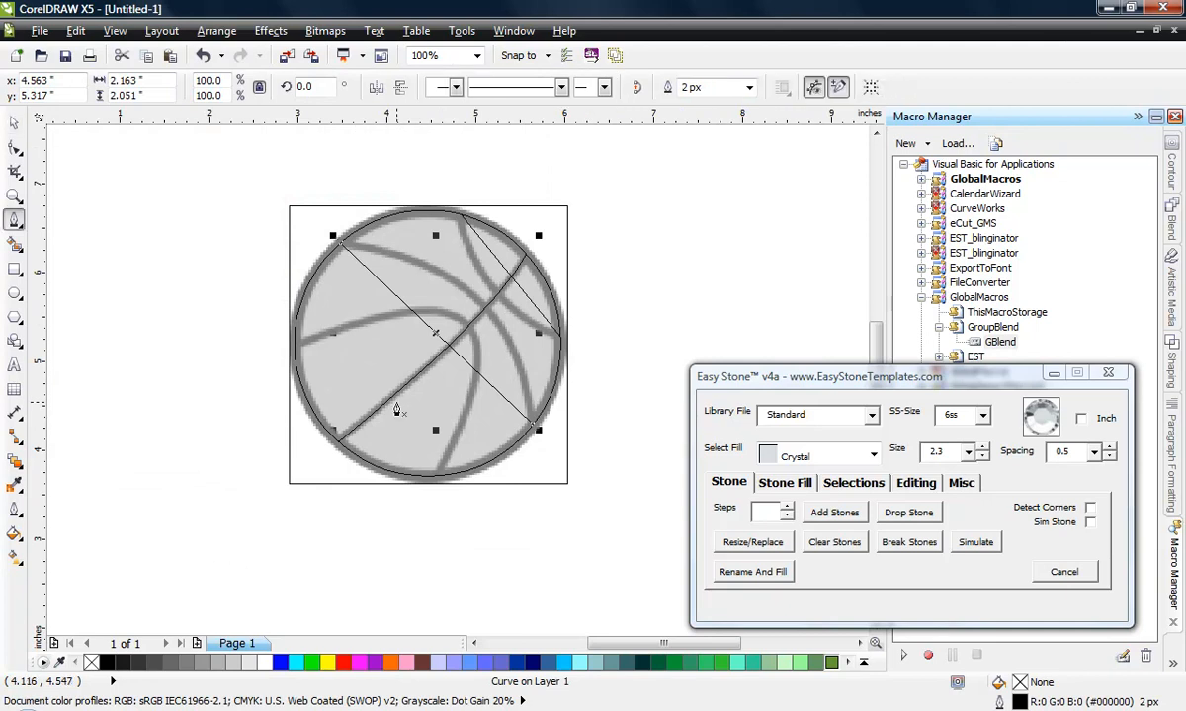
{"action": "scroll", "coordinate": [413, 356], "scroll_direction": "up", "scroll_amount": 1}
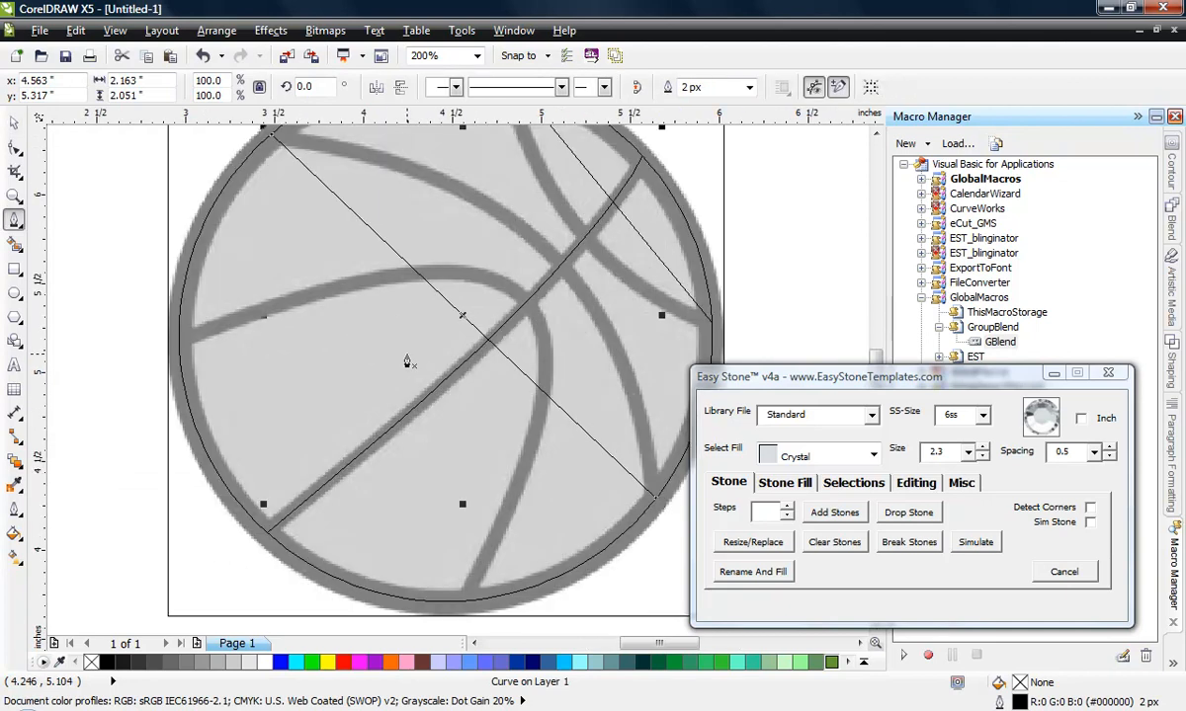
{"action": "left_click", "coordinate": [180, 343]}
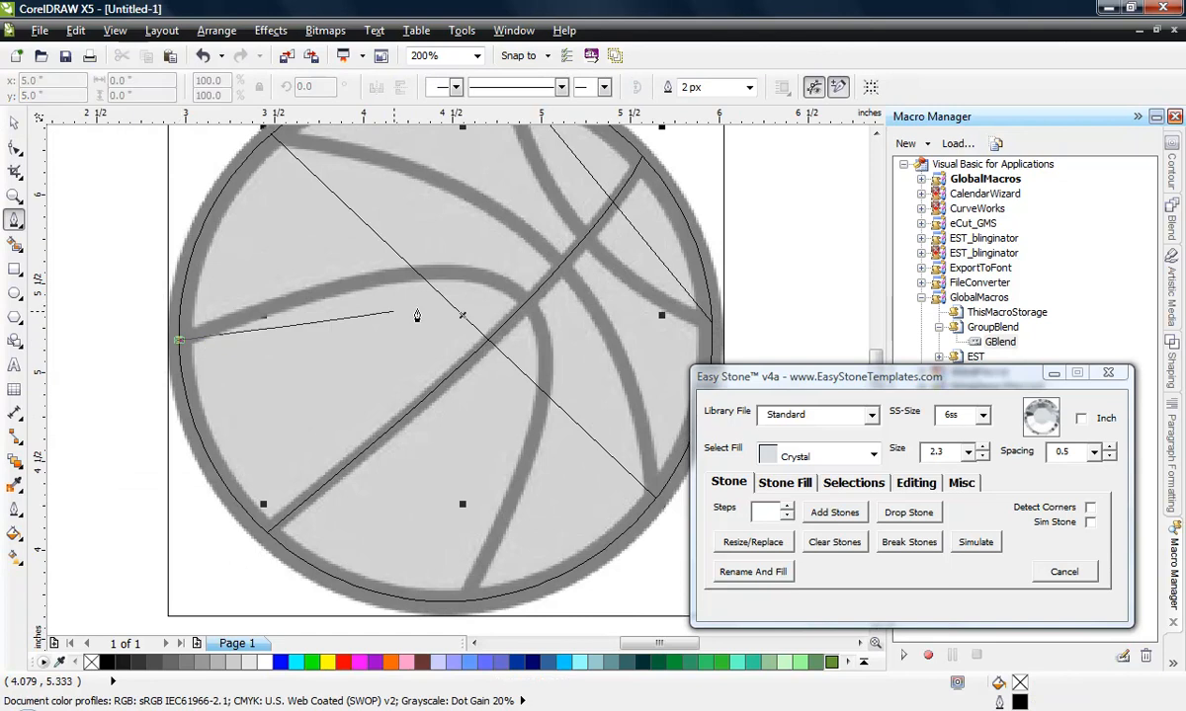
{"action": "left_click", "coordinate": [525, 304]}
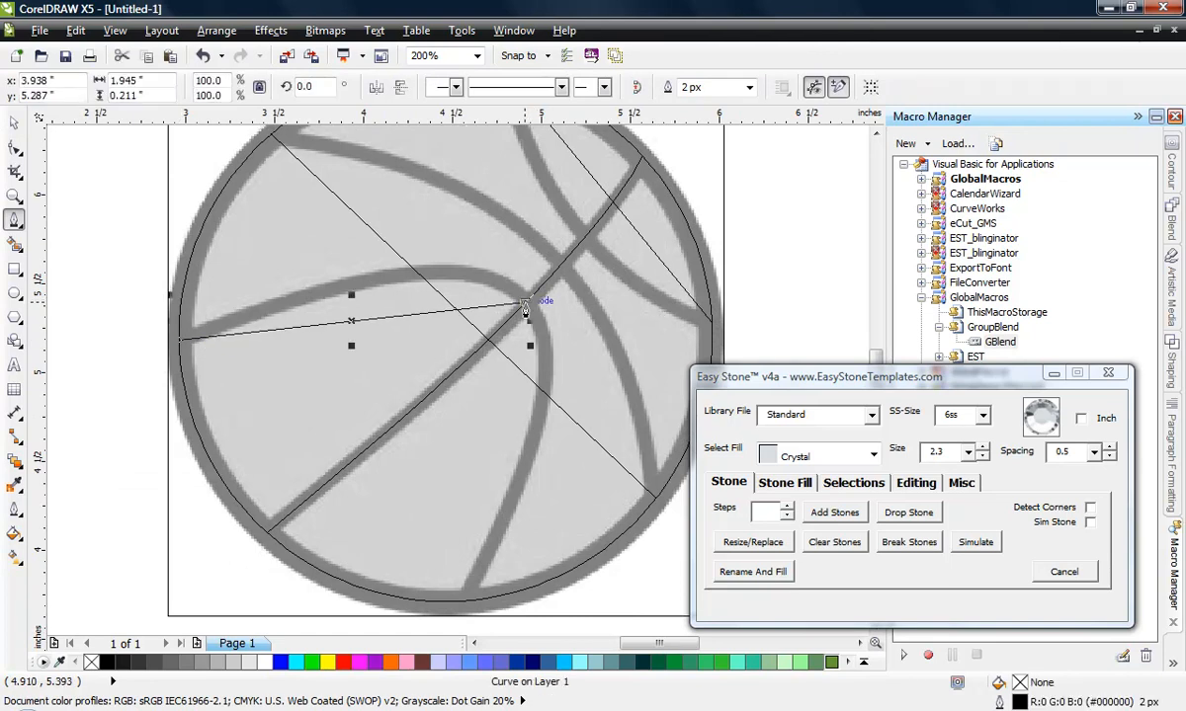
{"action": "left_click", "coordinate": [469, 601]}
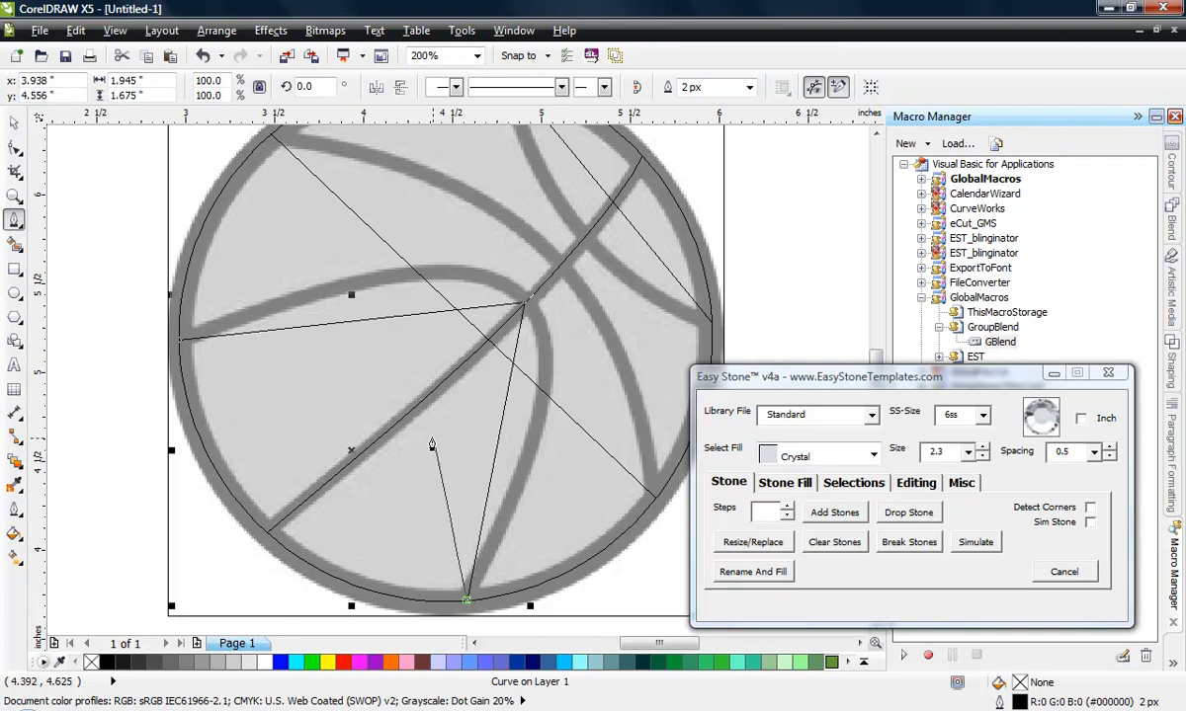
{"action": "key", "text": "space"}
Convert the upper segment of the two-segment line to a curve and bend it along the ball's left seam
{"action": "scroll", "coordinate": [450, 344], "scroll_direction": "down", "scroll_amount": 1}
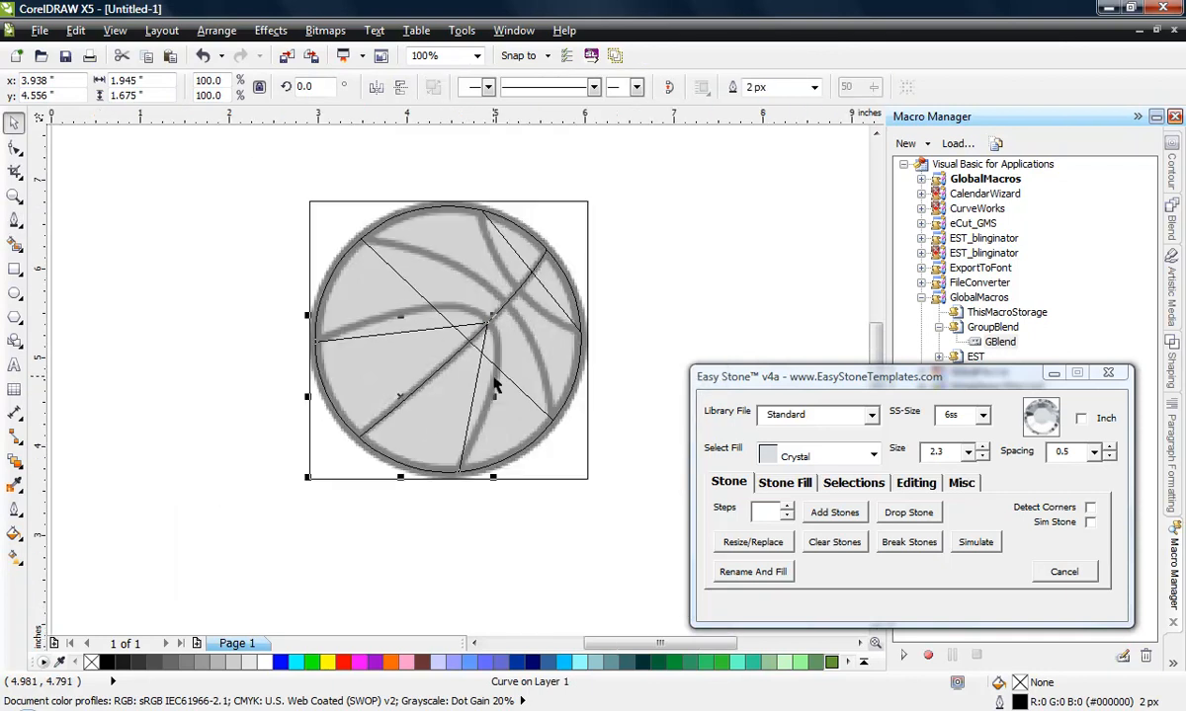
{"action": "left_click", "coordinate": [14, 148]}
{"action": "scroll", "coordinate": [435, 282], "scroll_direction": "up", "scroll_amount": 1}
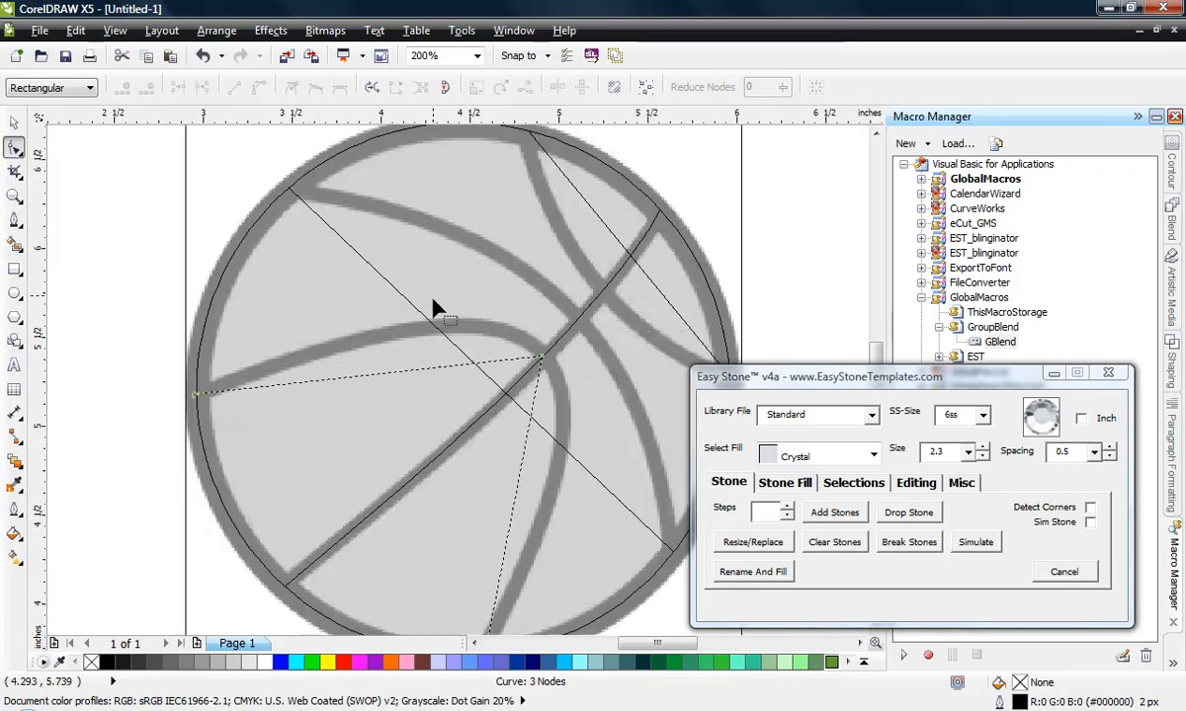
{"action": "scroll", "coordinate": [391, 211], "scroll_direction": "down", "scroll_amount": 1}
{"action": "scroll", "coordinate": [410, 333], "scroll_direction": "up", "scroll_amount": 1}
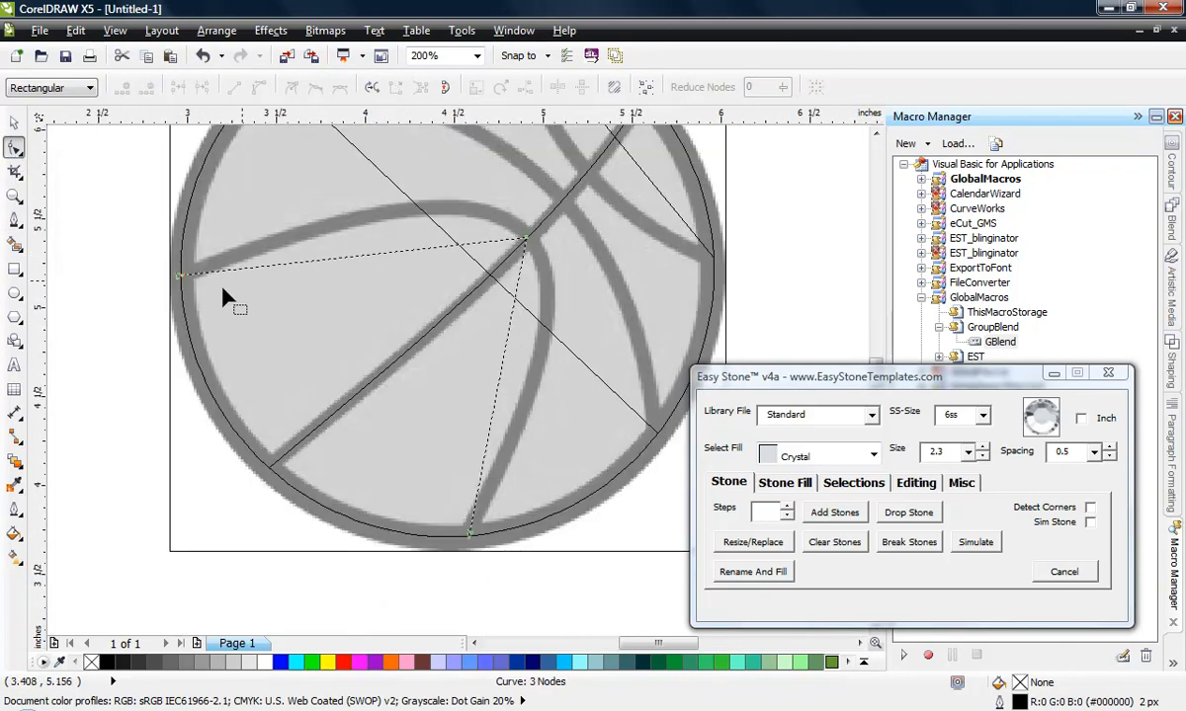
{"action": "right_click", "coordinate": [360, 260]}
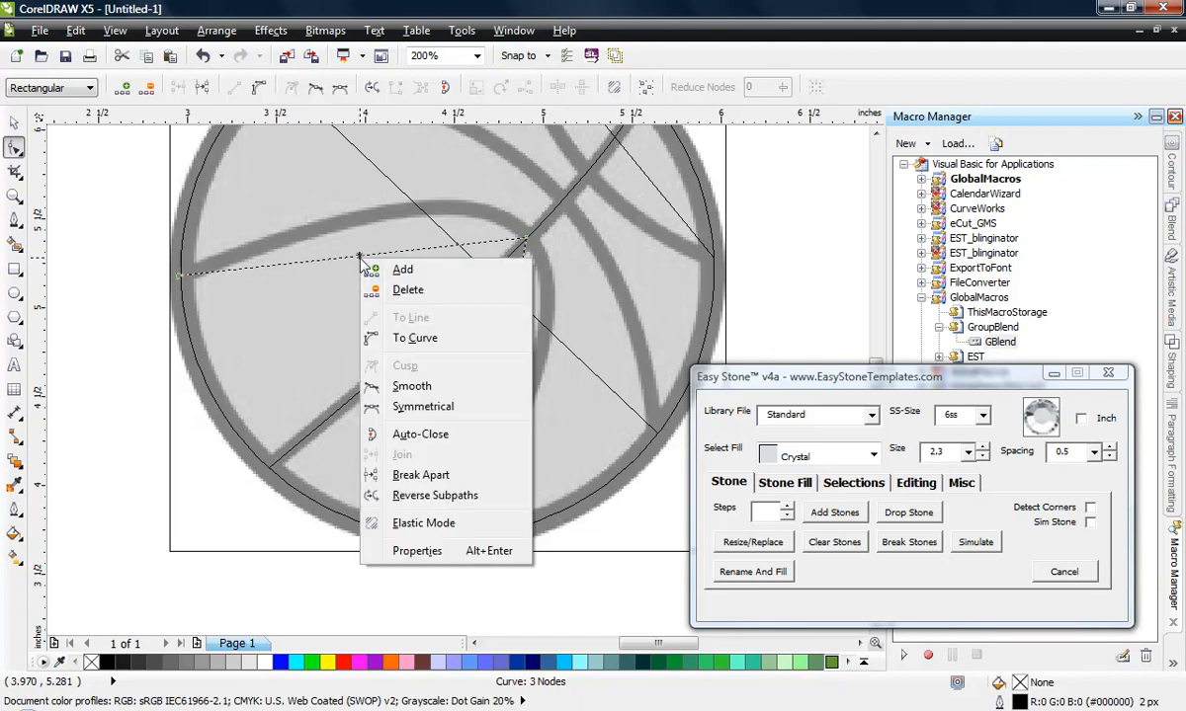
{"action": "left_click", "coordinate": [401, 336]}
{"action": "left_click_drag", "start_coordinate": [337, 264], "coordinate": [395, 216]}
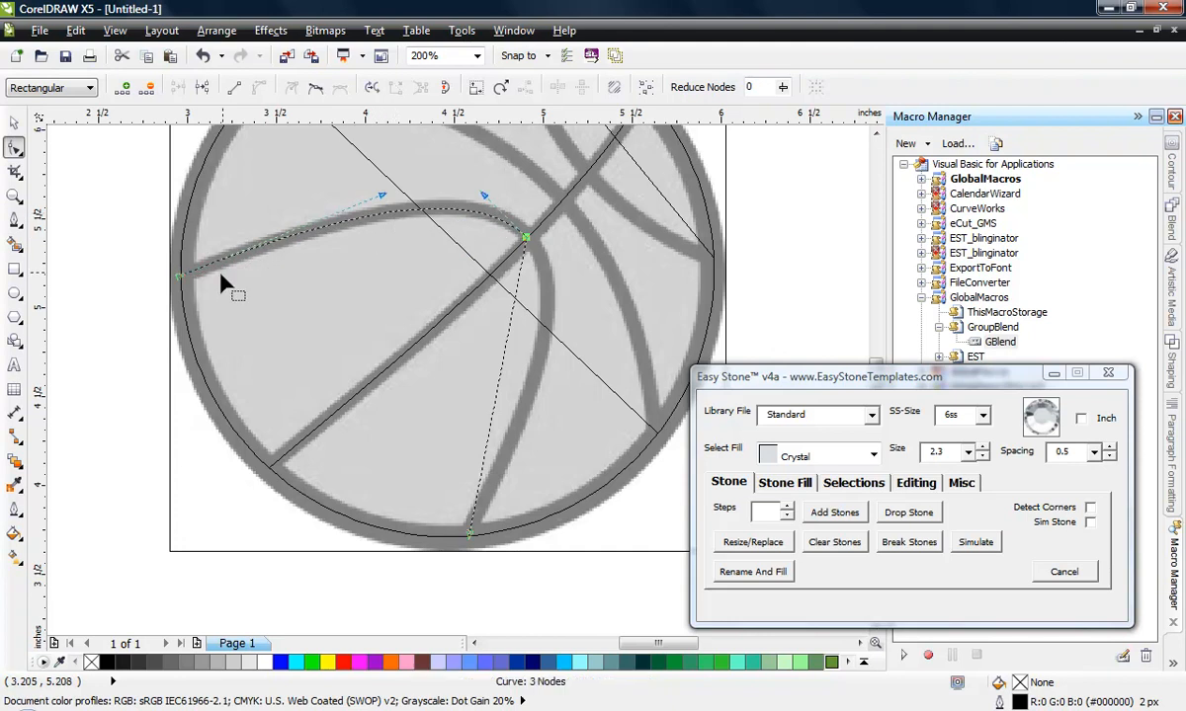
Convert the lower segment of the same line to a curve and bend it along the seam down to the circle
{"action": "right_click", "coordinate": [502, 363]}
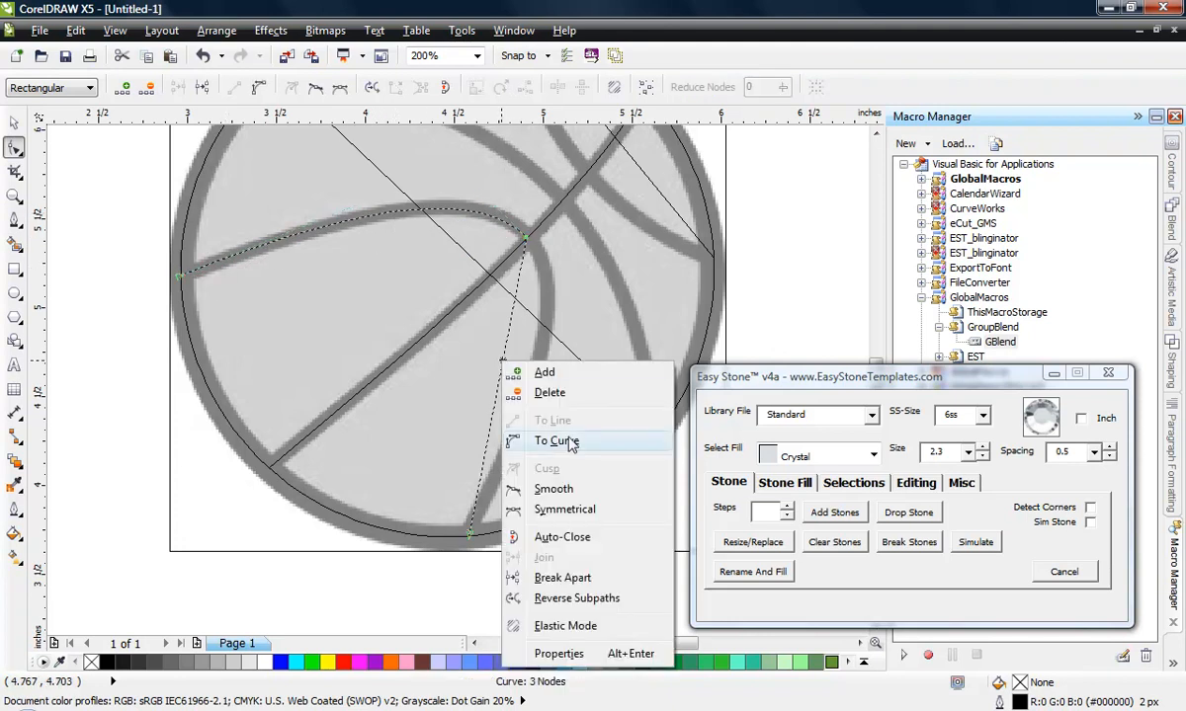
{"action": "left_click", "coordinate": [559, 443]}
{"action": "left_click_drag", "start_coordinate": [503, 389], "coordinate": [547, 351]}
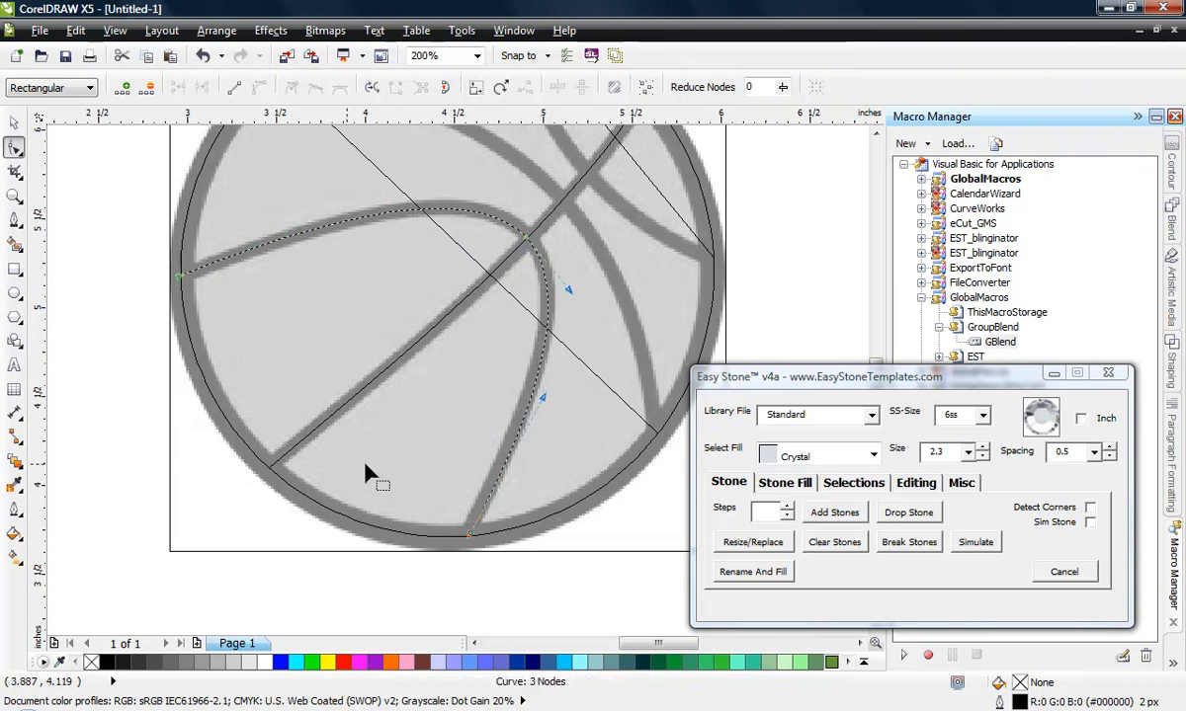
Convert the straight line from the ball's upper left to lower right to a curve and bend it along its seam
{"action": "scroll", "coordinate": [381, 464], "scroll_direction": "down", "scroll_amount": 1}
{"action": "scroll", "coordinate": [449, 361], "scroll_direction": "up", "scroll_amount": 1}
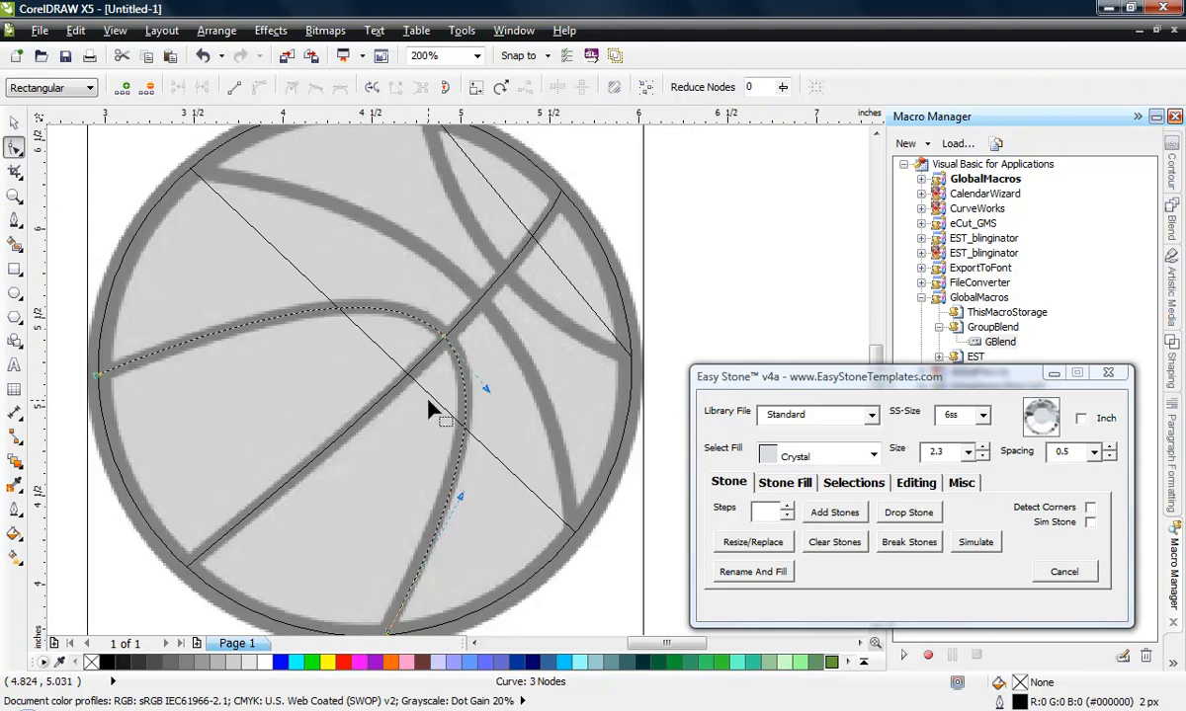
{"action": "left_click", "coordinate": [432, 396]}
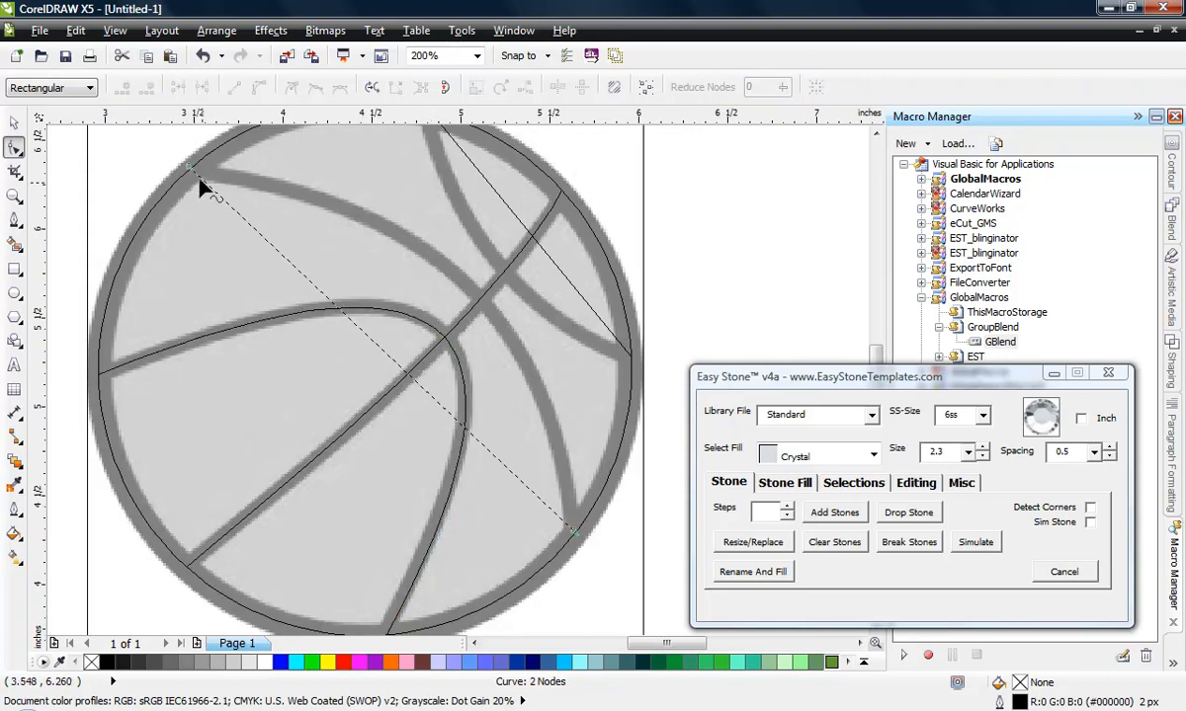
{"action": "right_click", "coordinate": [367, 337]}
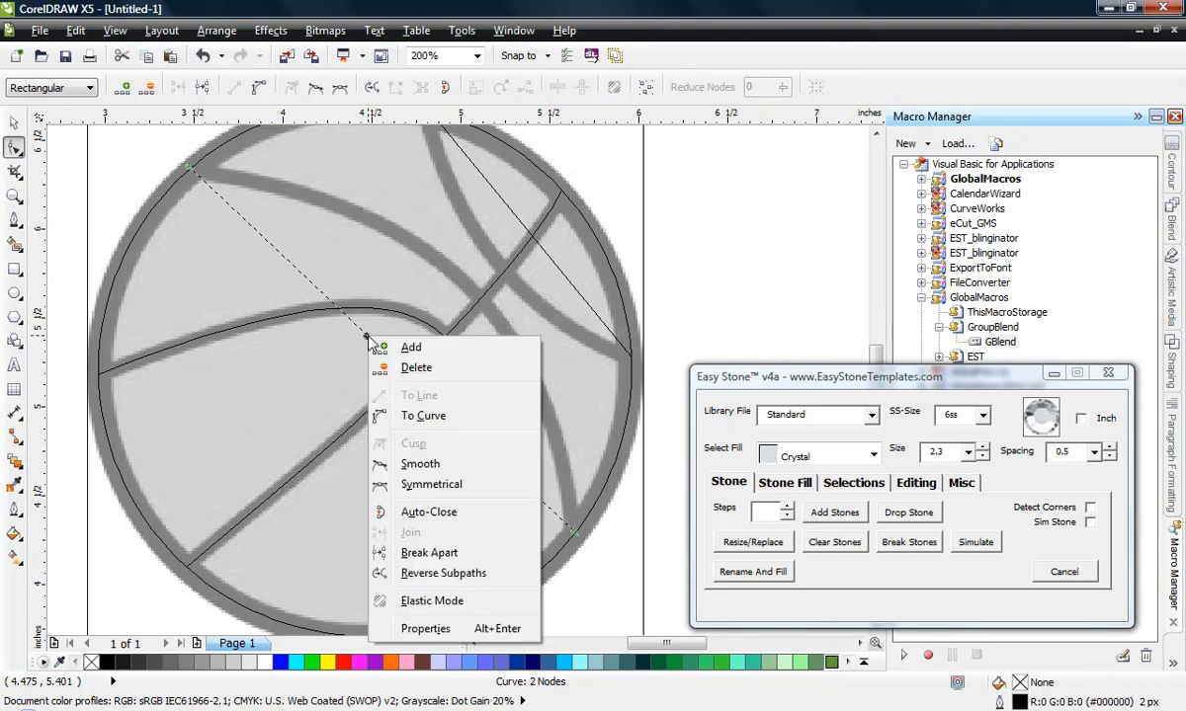
{"action": "left_click", "coordinate": [444, 416]}
{"action": "left_click_drag", "start_coordinate": [399, 368], "coordinate": [478, 297]}
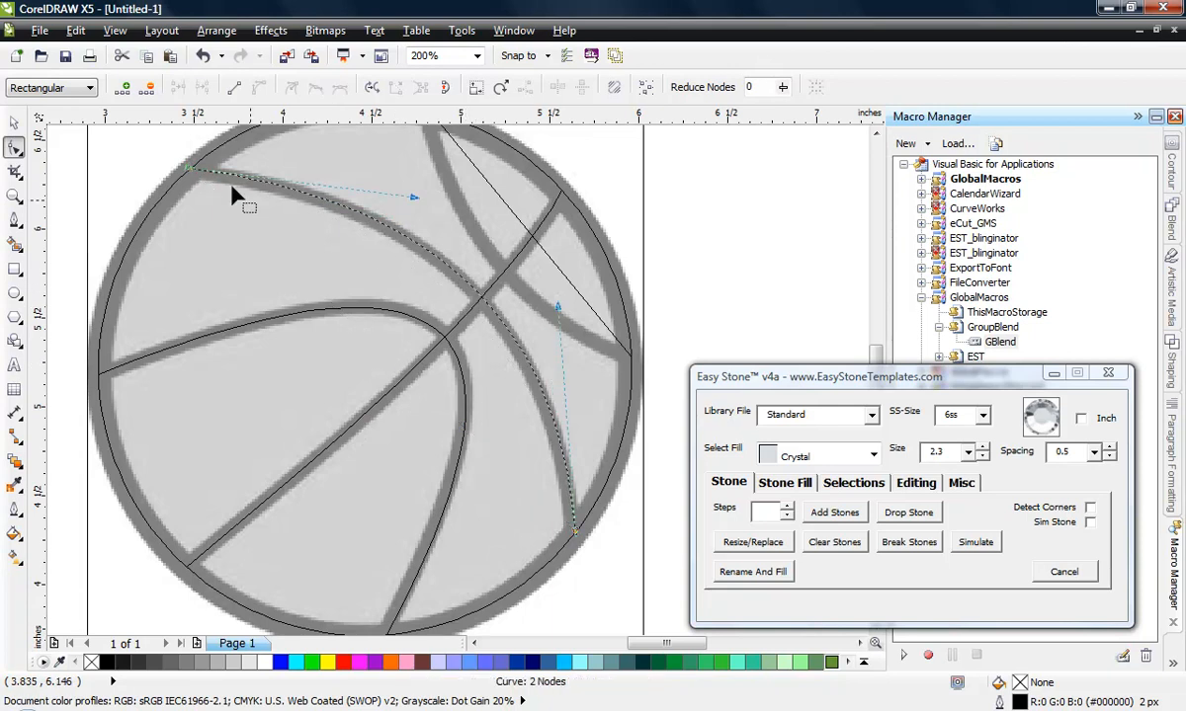
Convert the short upper-right line to a curve and bend it inward to follow its seam
{"action": "left_click", "coordinate": [520, 227]}
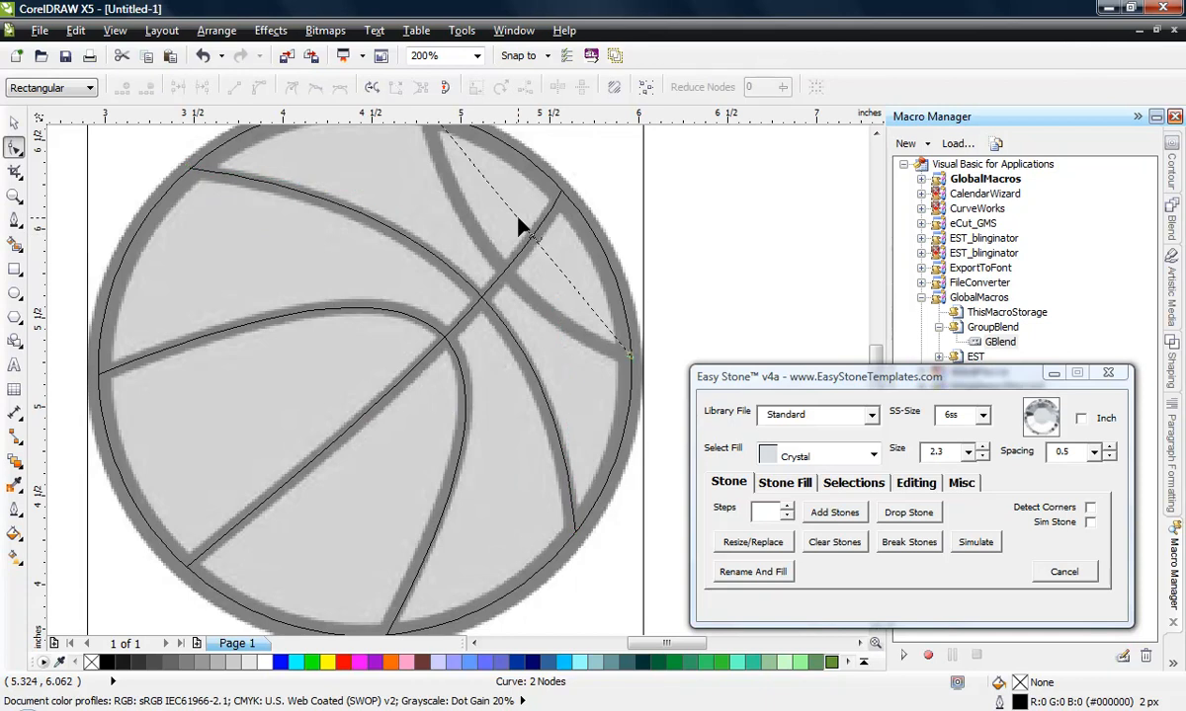
{"action": "right_click", "coordinate": [520, 228]}
{"action": "left_click", "coordinate": [558, 300]}
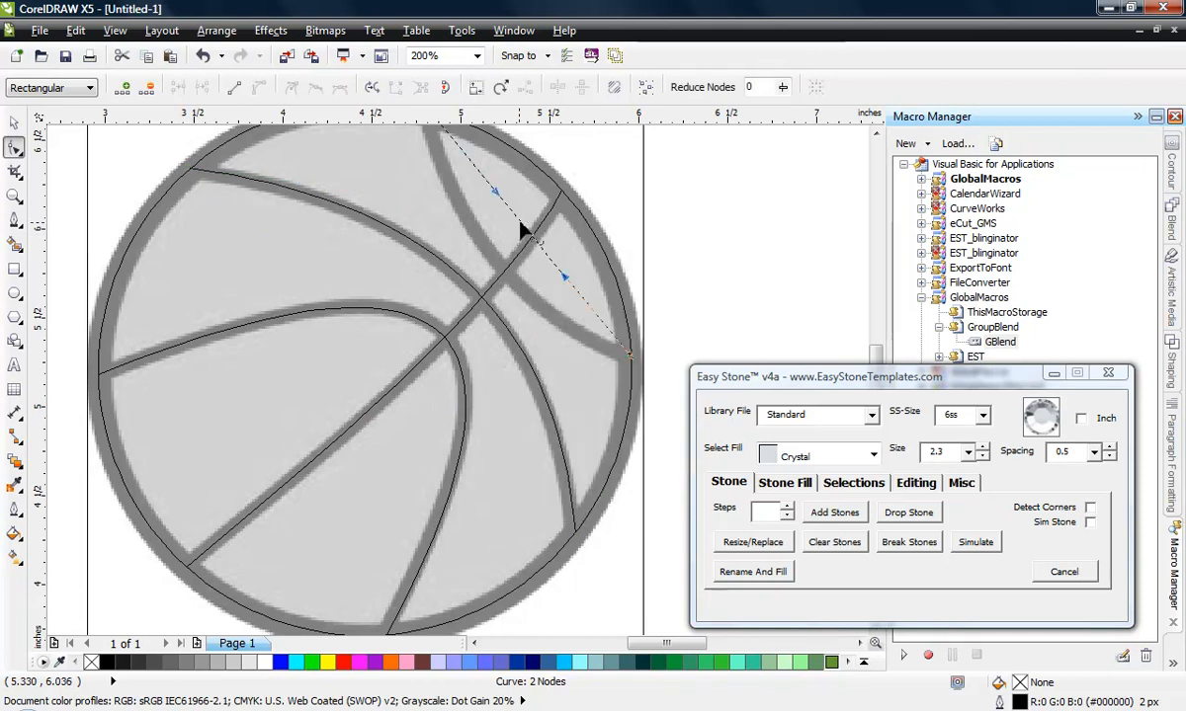
{"action": "left_click_drag", "start_coordinate": [523, 228], "coordinate": [500, 263]}
Place a copy of the traced circle and seam curves beside the page, leaving the original tracing over the image
{"action": "scroll", "coordinate": [479, 311], "scroll_direction": "down", "scroll_amount": 1}
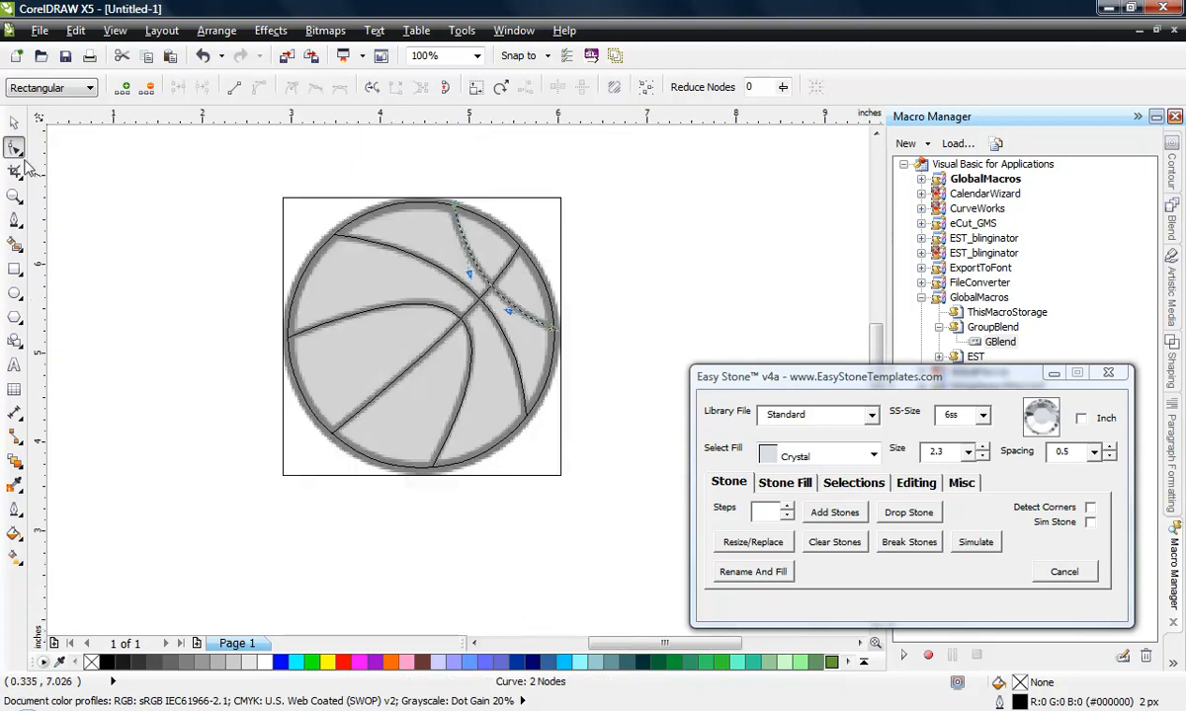
{"action": "left_click", "coordinate": [14, 121]}
{"action": "scroll", "coordinate": [267, 299], "scroll_direction": "down", "scroll_amount": 1}
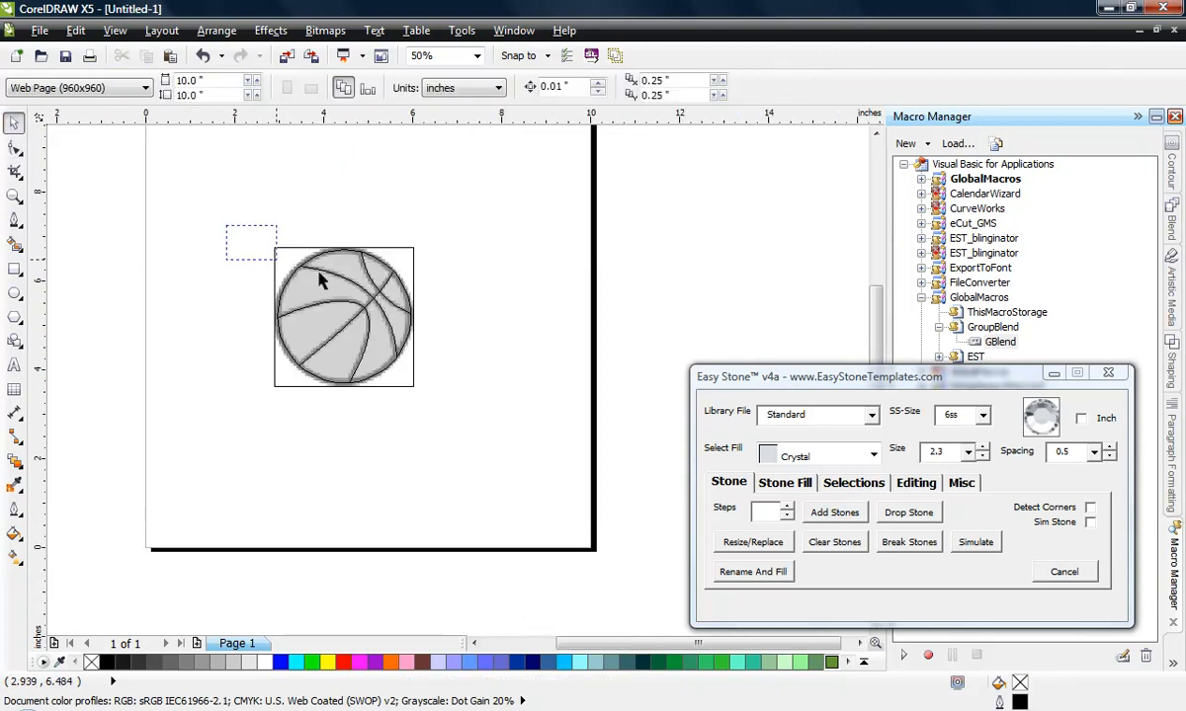
{"action": "left_click_drag", "start_coordinate": [318, 281], "coordinate": [439, 373]}
{"action": "left_click_drag", "start_coordinate": [336, 300], "coordinate": [746, 240]}
{"action": "left_click_drag", "start_coordinate": [458, 334], "coordinate": [710, 256]}
{"action": "left_click", "coordinate": [417, 309]}
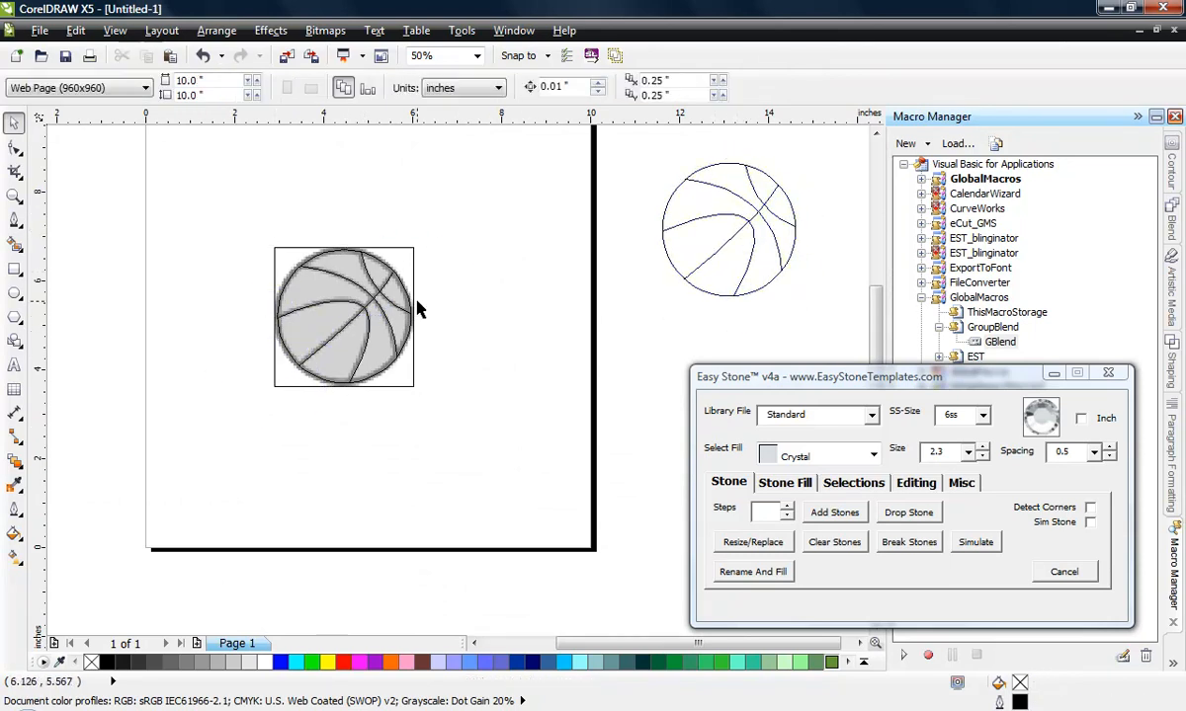
Make two more copies of the basketball outline, one beside the first copy and one below the pair
{"action": "scroll", "coordinate": [490, 297], "scroll_direction": "down", "scroll_amount": 1}
{"action": "scroll", "coordinate": [630, 257], "scroll_direction": "up", "scroll_amount": 2}
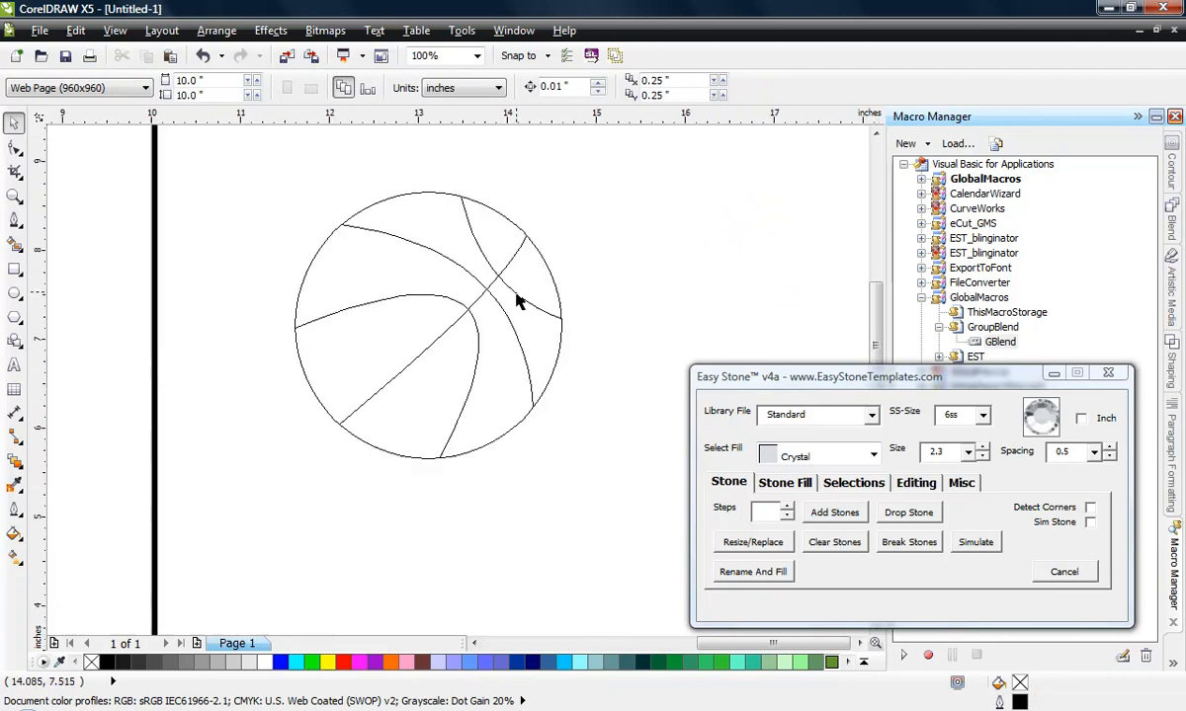
{"action": "left_click_drag", "start_coordinate": [646, 167], "coordinate": [288, 506]}
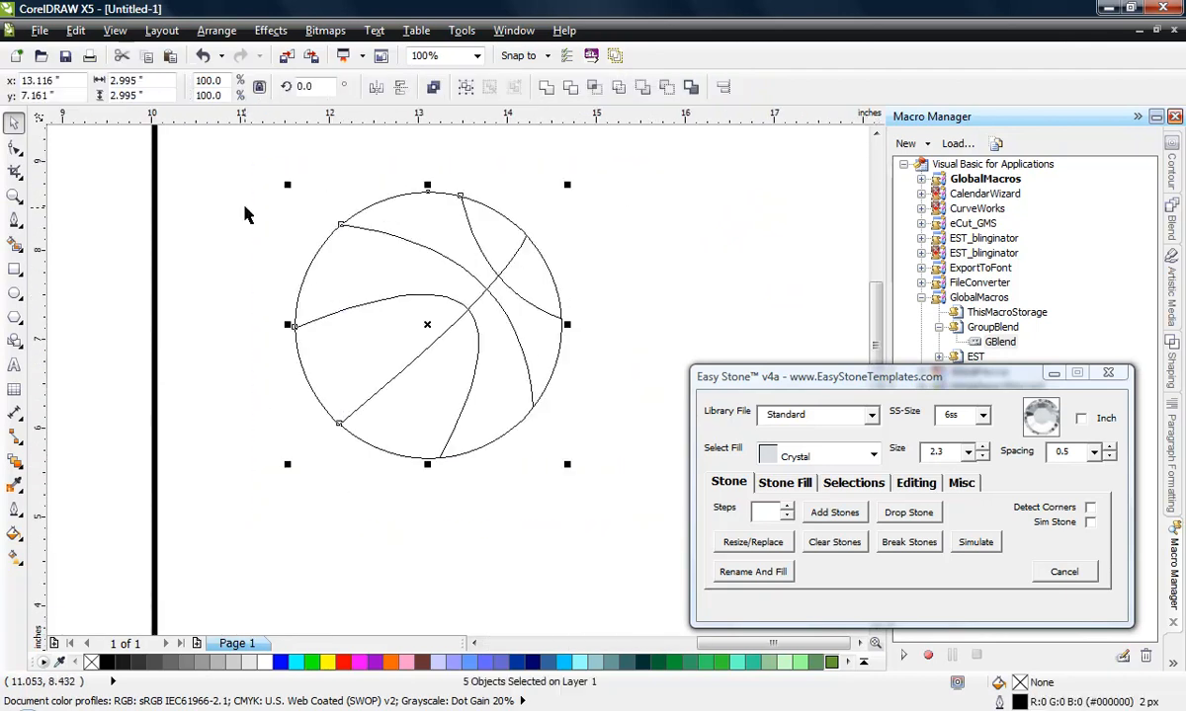
{"action": "scroll", "coordinate": [247, 205], "scroll_direction": "down", "scroll_amount": 1}
{"action": "left_click_drag", "start_coordinate": [336, 265], "coordinate": [530, 265]}
{"action": "left_click", "coordinate": [531, 265]}
{"action": "left_click_drag", "start_coordinate": [633, 138], "coordinate": [435, 346]}
{"action": "left_click_drag", "start_coordinate": [529, 278], "coordinate": [419, 502]}
{"action": "left_click", "coordinate": [320, 435]}
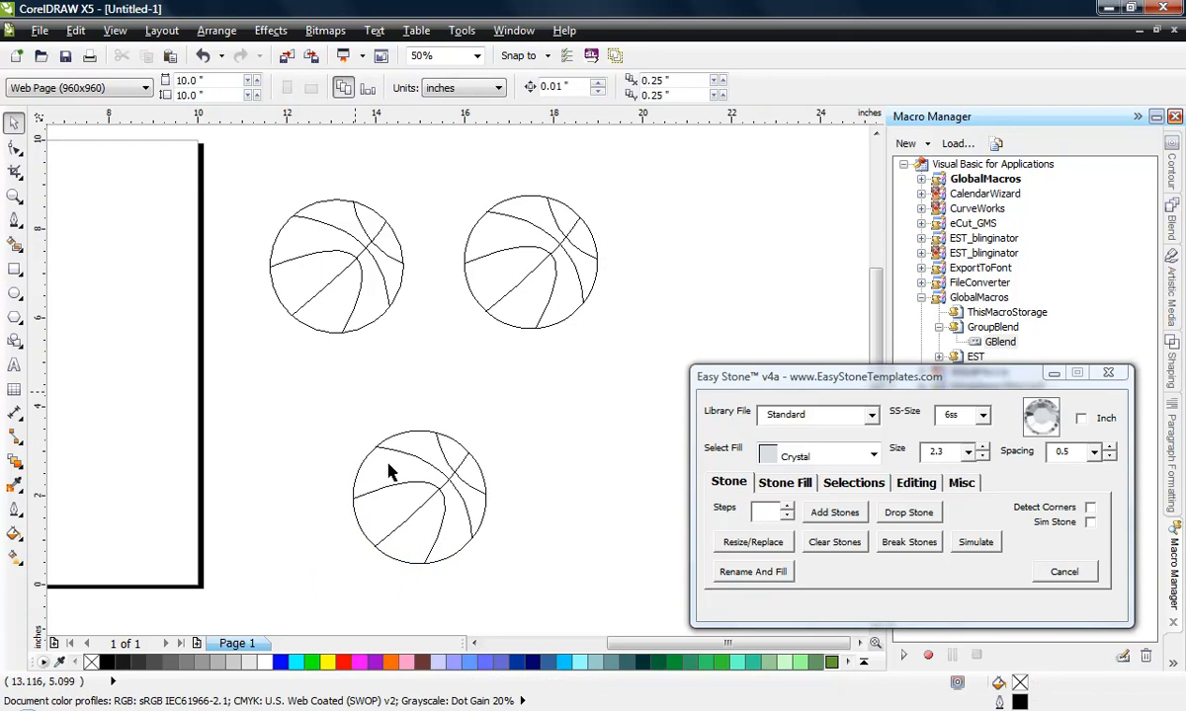
Enlarge the lower basketball outline proportionally to about 5.5 inches and move it farther below the two smaller ones
{"action": "scroll", "coordinate": [387, 509], "scroll_direction": "down", "scroll_amount": 1}
{"action": "scroll", "coordinate": [388, 518], "scroll_direction": "up", "scroll_amount": 1}
{"action": "left_click_drag", "start_coordinate": [302, 380], "coordinate": [548, 599]}
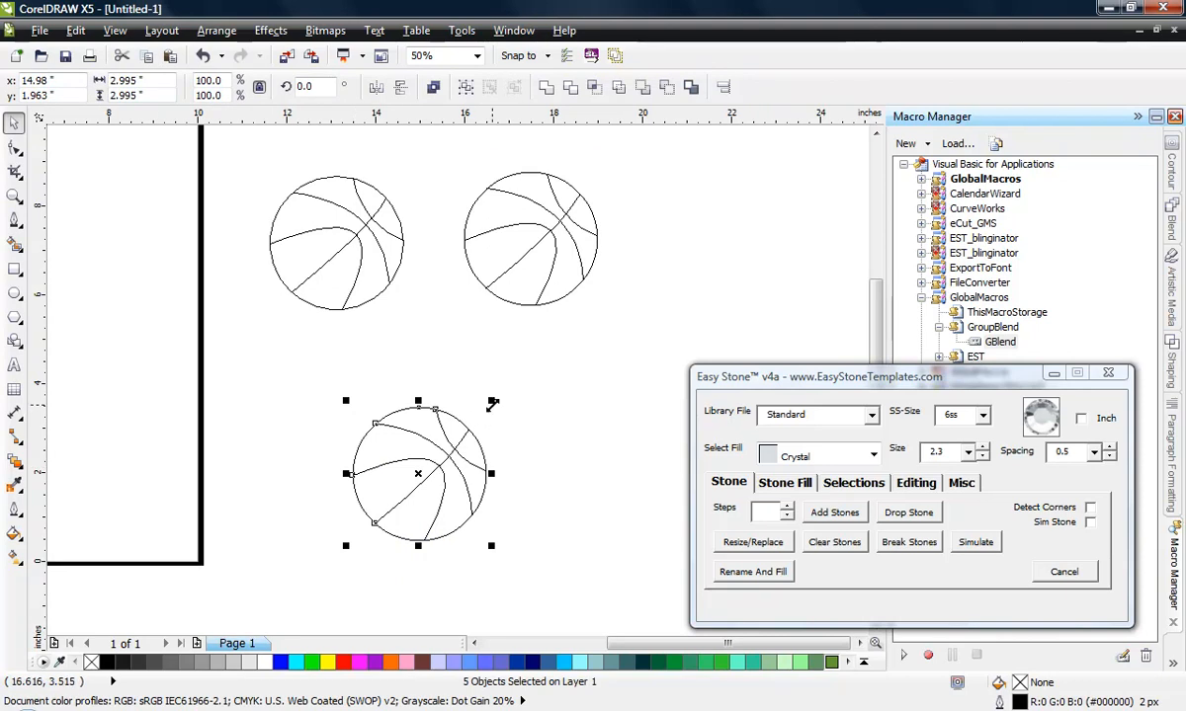
{"action": "left_click_drag", "start_coordinate": [495, 402], "coordinate": [570, 327]}
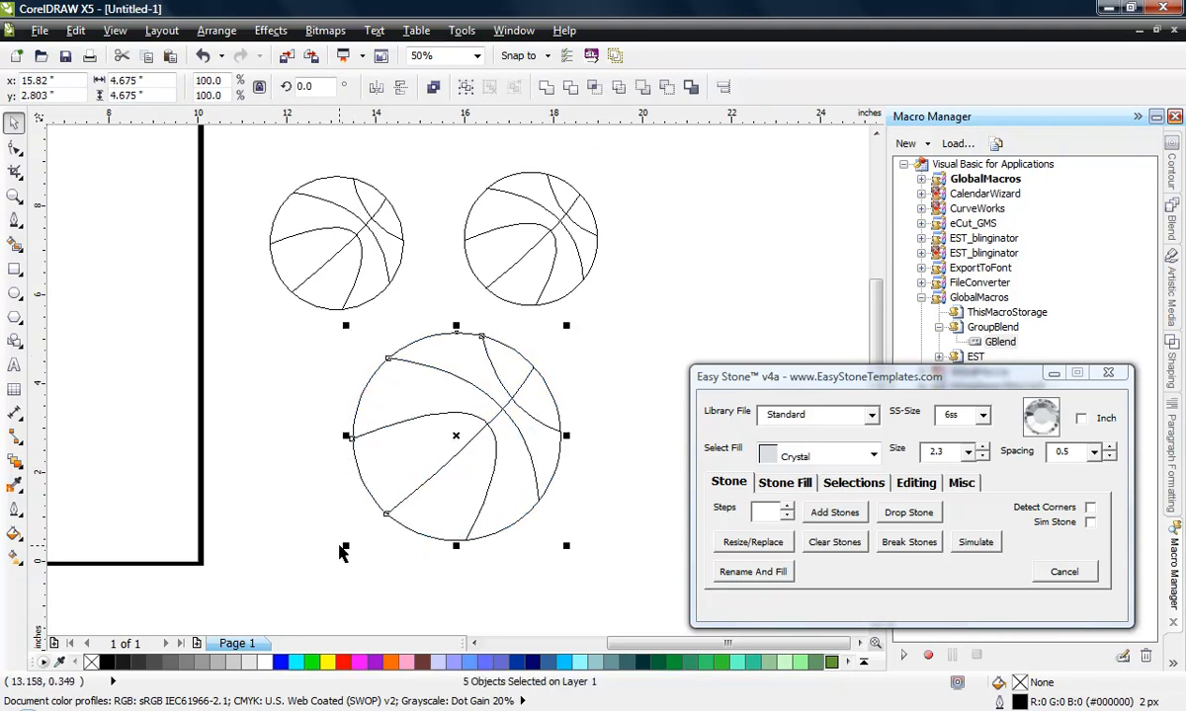
{"action": "left_click_drag", "start_coordinate": [348, 544], "coordinate": [315, 581]}
{"action": "scroll", "coordinate": [437, 375], "scroll_direction": "down", "scroll_amount": 2}
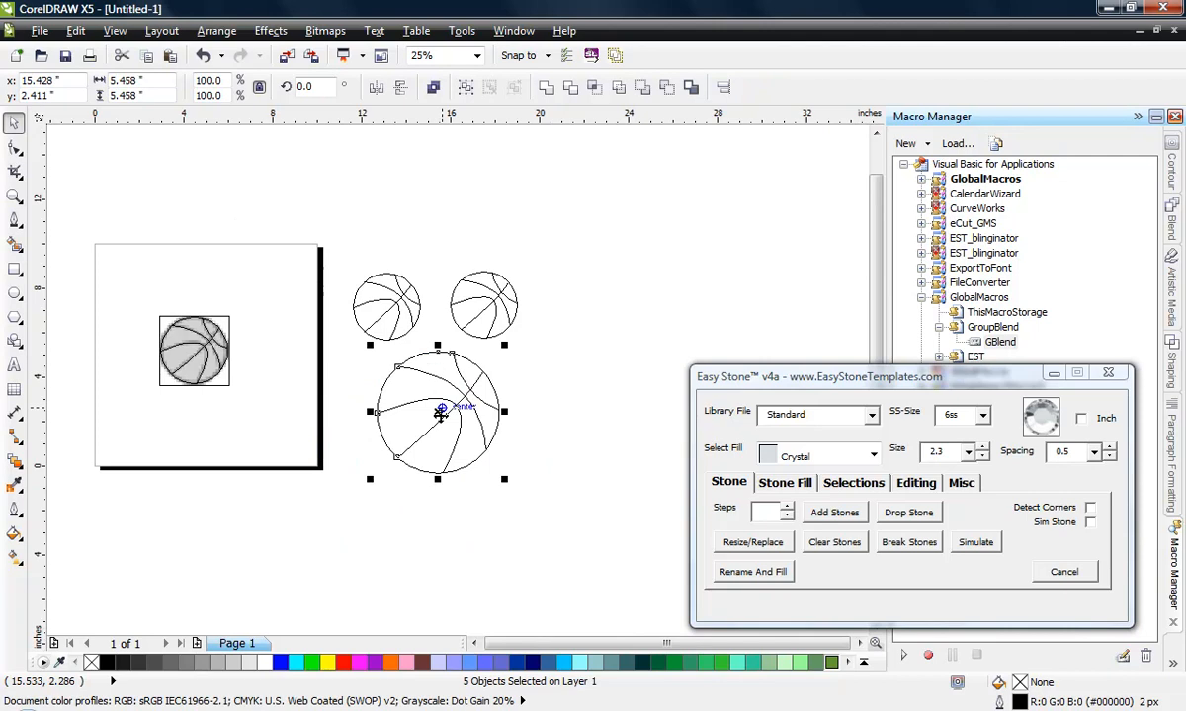
{"action": "left_click_drag", "start_coordinate": [437, 413], "coordinate": [445, 470]}
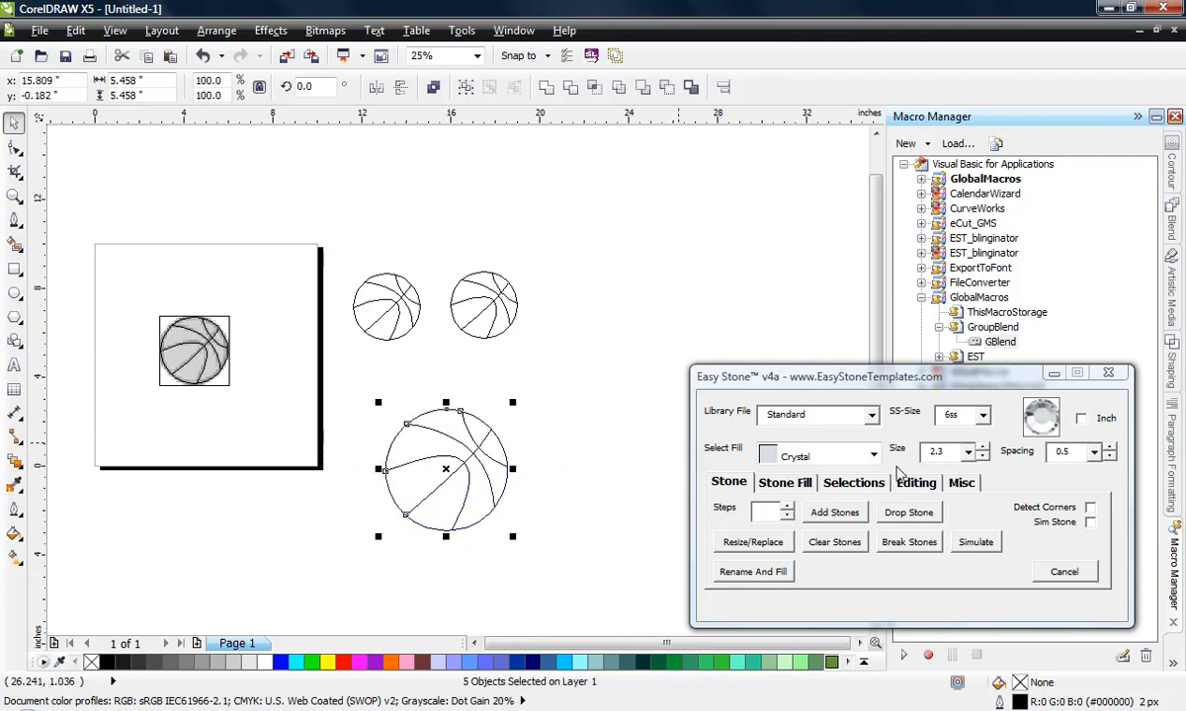
Set the Easy Stone fill to Orange and add stones along the circle and seams of the large basketball
{"action": "left_click", "coordinate": [846, 453]}
{"action": "scroll", "coordinate": [848, 518], "scroll_direction": "down", "scroll_amount": 4}
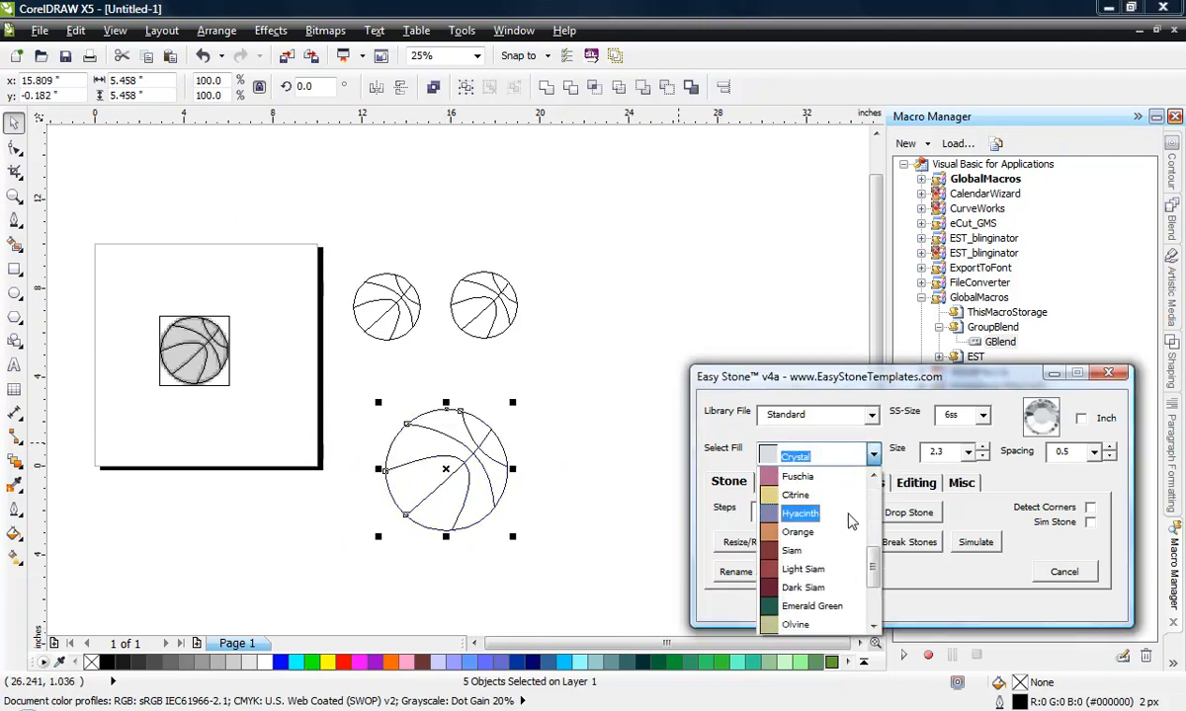
{"action": "left_click", "coordinate": [826, 532]}
{"action": "left_click", "coordinate": [466, 572]}
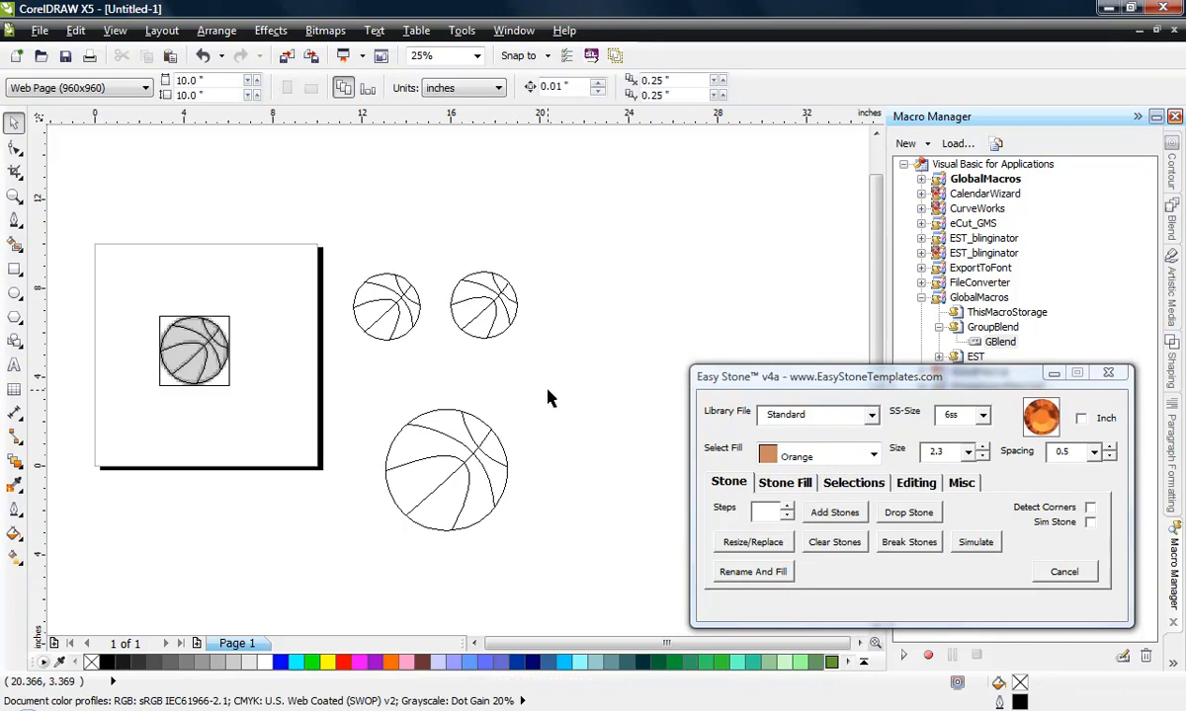
{"action": "left_click_drag", "start_coordinate": [547, 391], "coordinate": [370, 556]}
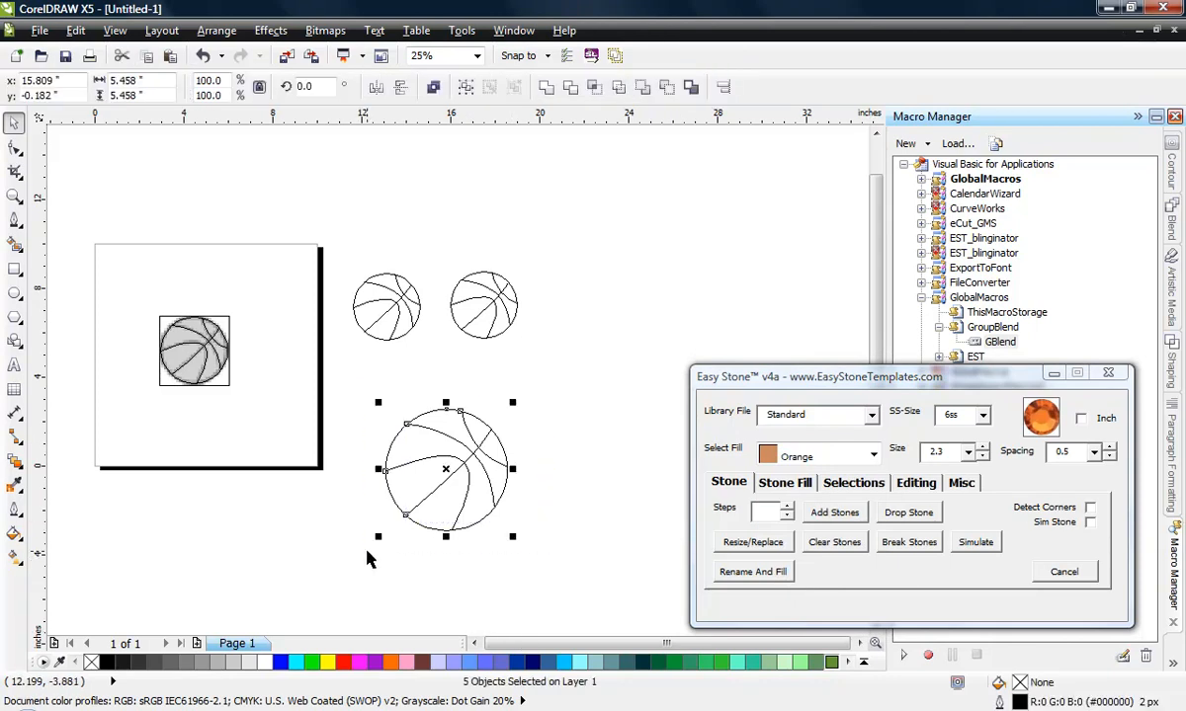
{"action": "left_click", "coordinate": [835, 512]}
{"action": "left_click", "coordinate": [415, 495]}
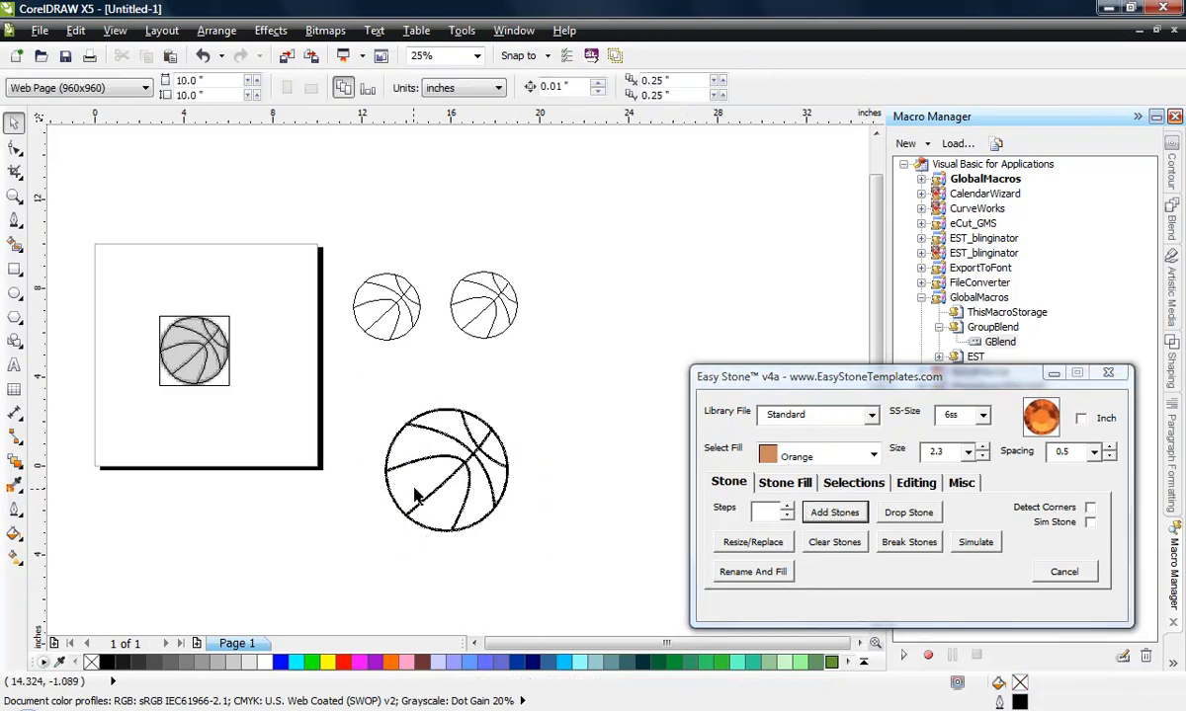
Switch the view mode from wireframe to one that displays the stones' fill colour
{"action": "scroll", "coordinate": [425, 489], "scroll_direction": "up", "scroll_amount": 1}
{"action": "scroll", "coordinate": [464, 477], "scroll_direction": "up", "scroll_amount": 1}
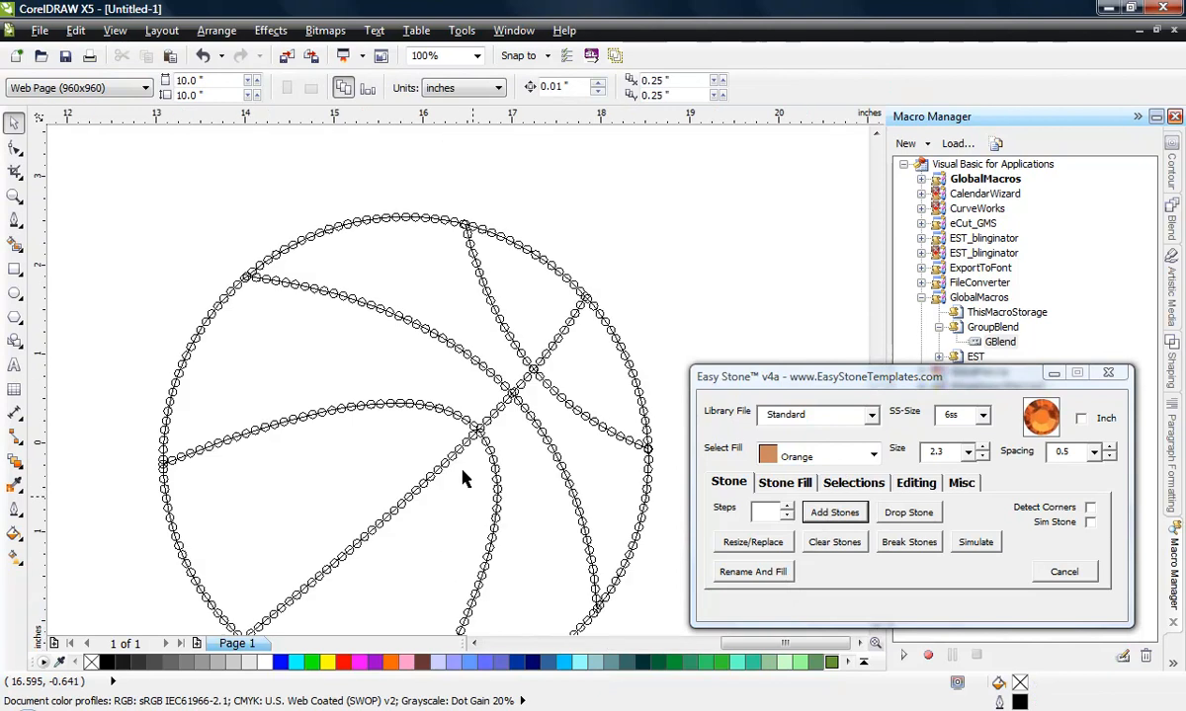
{"action": "left_click", "coordinate": [116, 31]}
{"action": "left_click", "coordinate": [148, 130]}
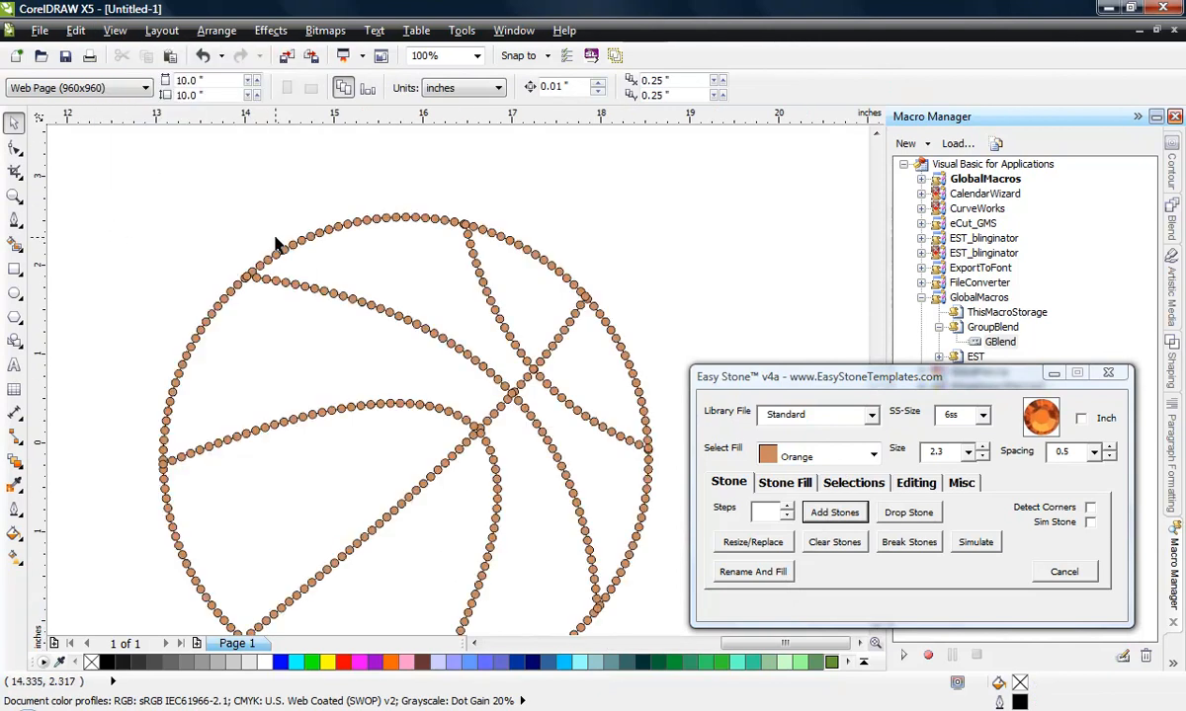
{"action": "scroll", "coordinate": [302, 265], "scroll_direction": "down", "scroll_amount": 1}
{"action": "scroll", "coordinate": [399, 341], "scroll_direction": "up", "scroll_amount": 2}
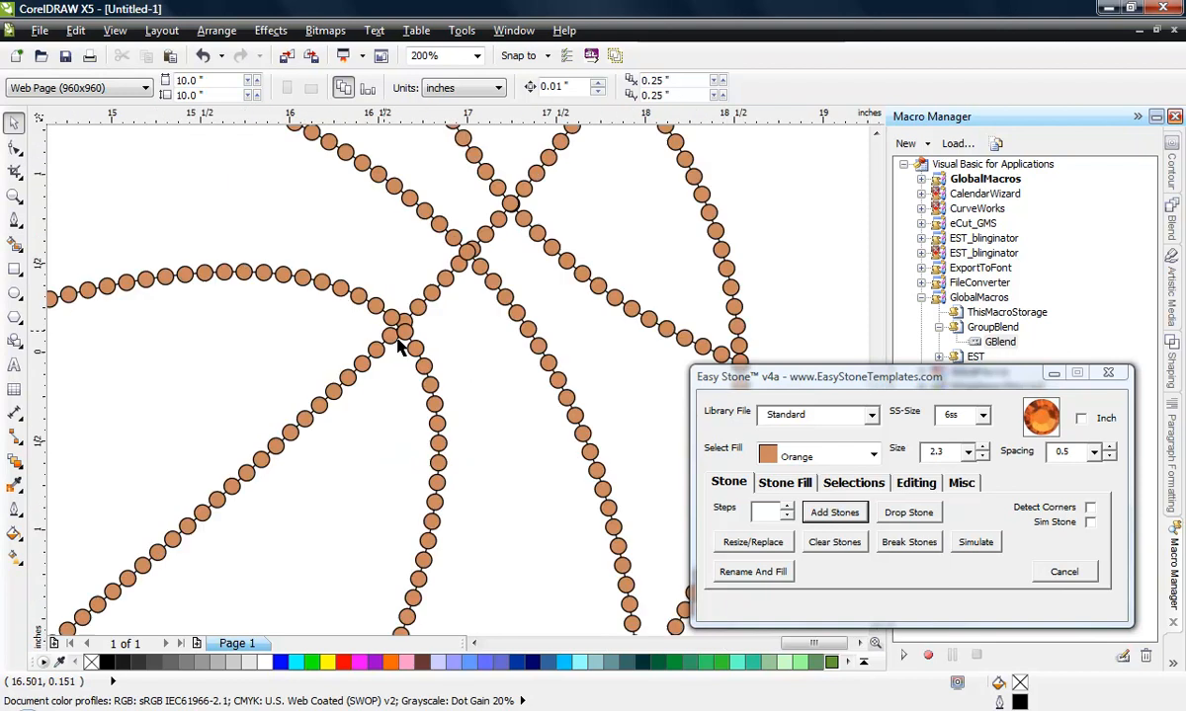
Examine how the stones overlap where the large basketball's seams cross each other and where they meet the circle
{"action": "scroll", "coordinate": [405, 346], "scroll_direction": "up", "scroll_amount": 1}
{"action": "scroll", "coordinate": [396, 381], "scroll_direction": "down", "scroll_amount": 1}
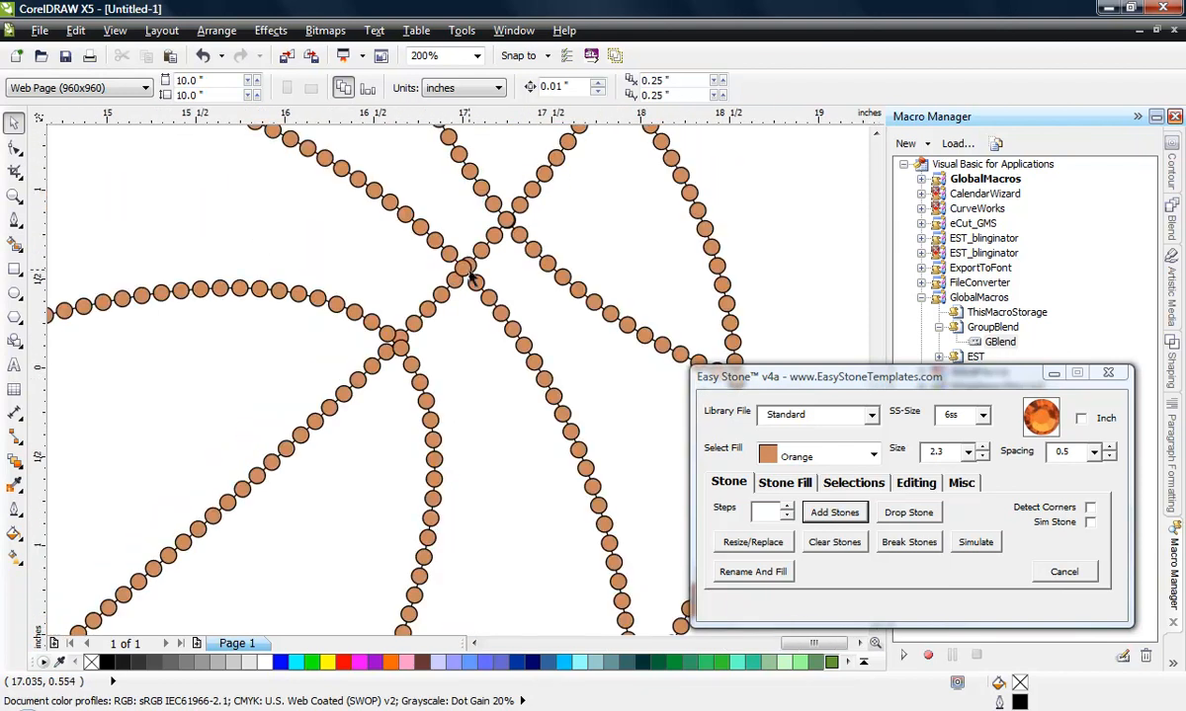
{"action": "scroll", "coordinate": [472, 282], "scroll_direction": "up", "scroll_amount": 1}
{"action": "scroll", "coordinate": [494, 274], "scroll_direction": "down", "scroll_amount": 2}
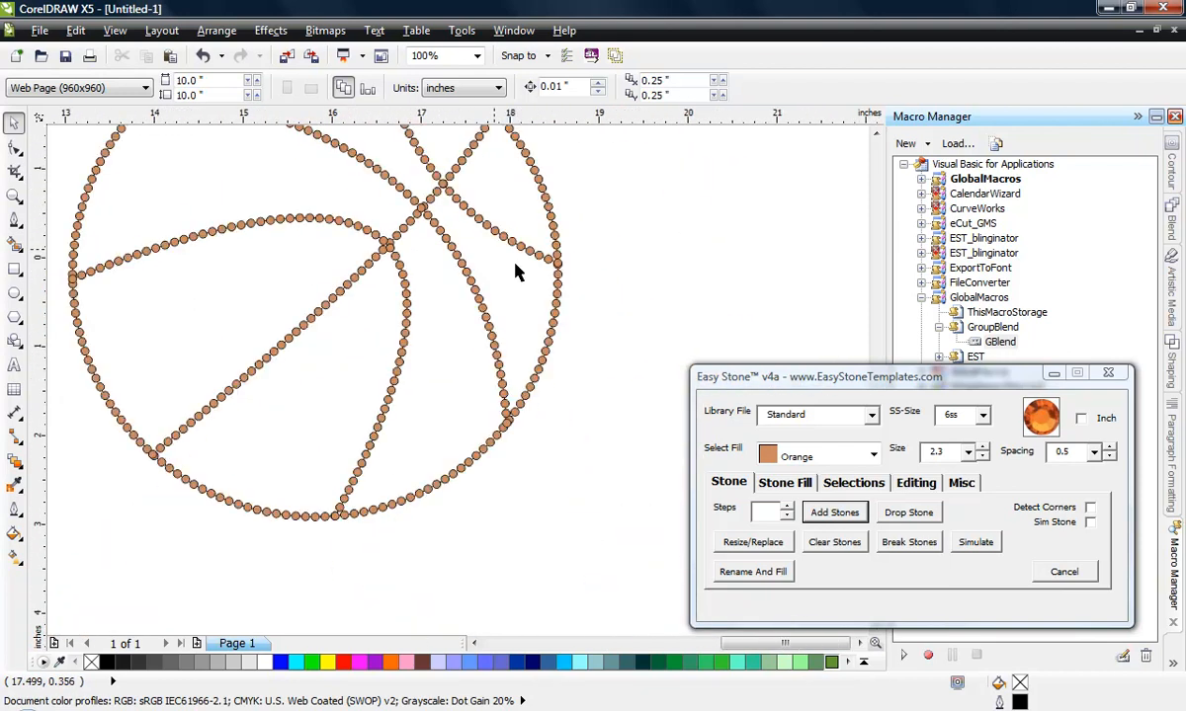
{"action": "scroll", "coordinate": [498, 494], "scroll_direction": "up", "scroll_amount": 1}
{"action": "scroll", "coordinate": [503, 590], "scroll_direction": "up", "scroll_amount": 1}
{"action": "scroll", "coordinate": [596, 445], "scroll_direction": "down", "scroll_amount": 1}
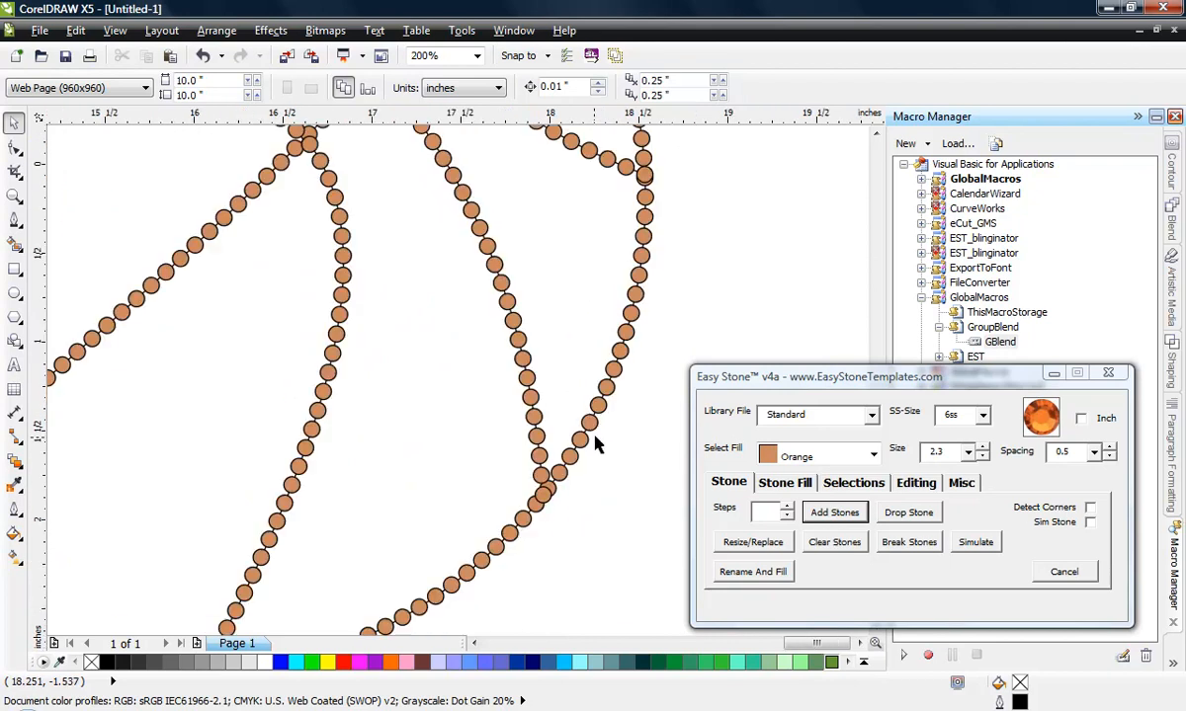
{"action": "scroll", "coordinate": [390, 553], "scroll_direction": "down", "scroll_amount": 1}
{"action": "scroll", "coordinate": [397, 580], "scroll_direction": "up", "scroll_amount": 1}
{"action": "scroll", "coordinate": [418, 529], "scroll_direction": "up", "scroll_amount": 1}
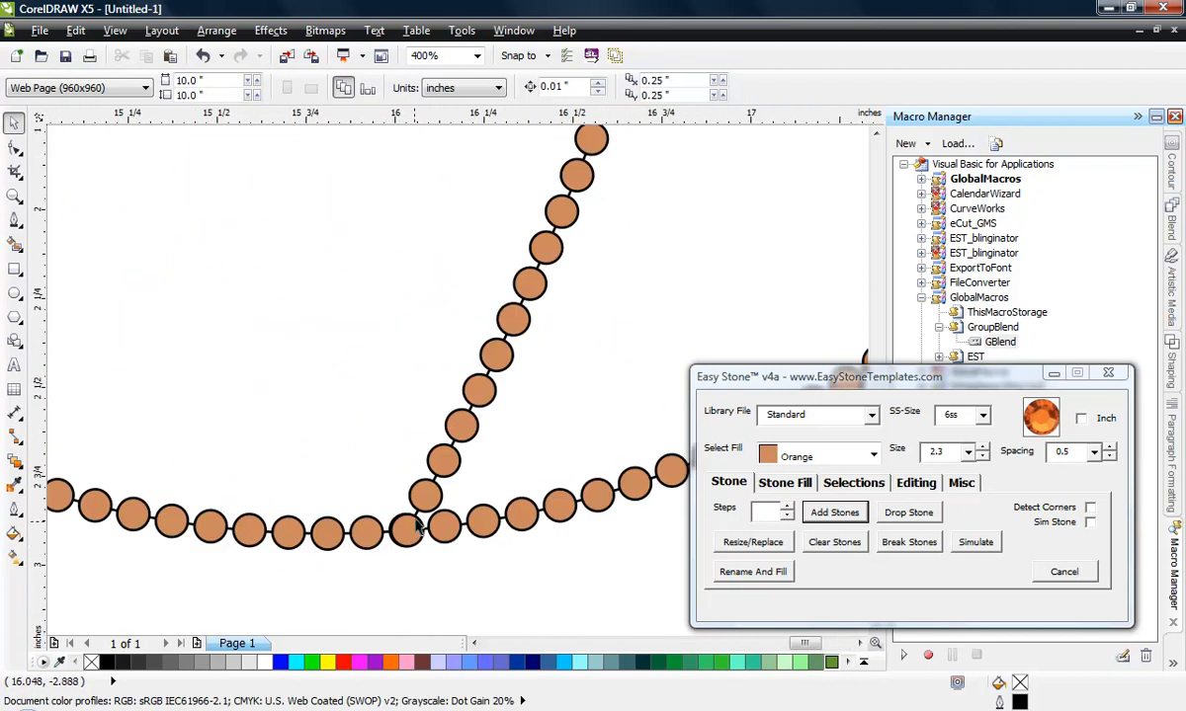
{"action": "scroll", "coordinate": [404, 534], "scroll_direction": "up", "scroll_amount": 1}
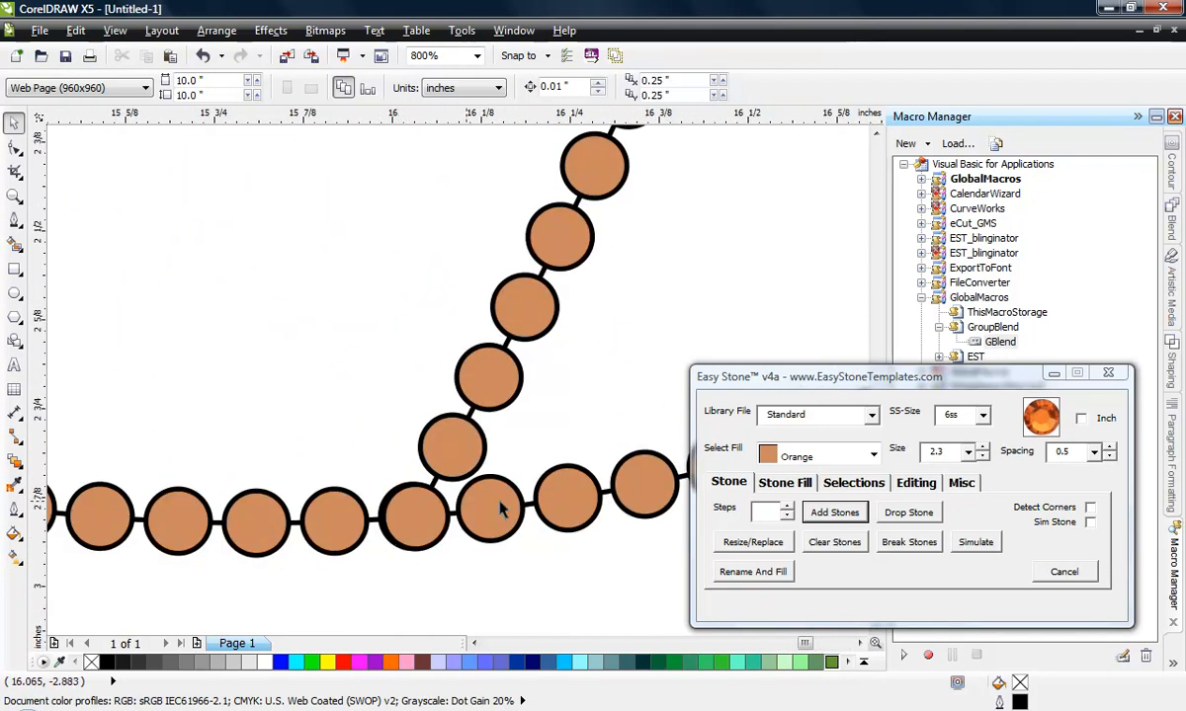
{"action": "scroll", "coordinate": [504, 509], "scroll_direction": "down", "scroll_amount": 2}
{"action": "scroll", "coordinate": [296, 482], "scroll_direction": "down", "scroll_amount": 1}
{"action": "scroll", "coordinate": [219, 444], "scroll_direction": "up", "scroll_amount": 1}
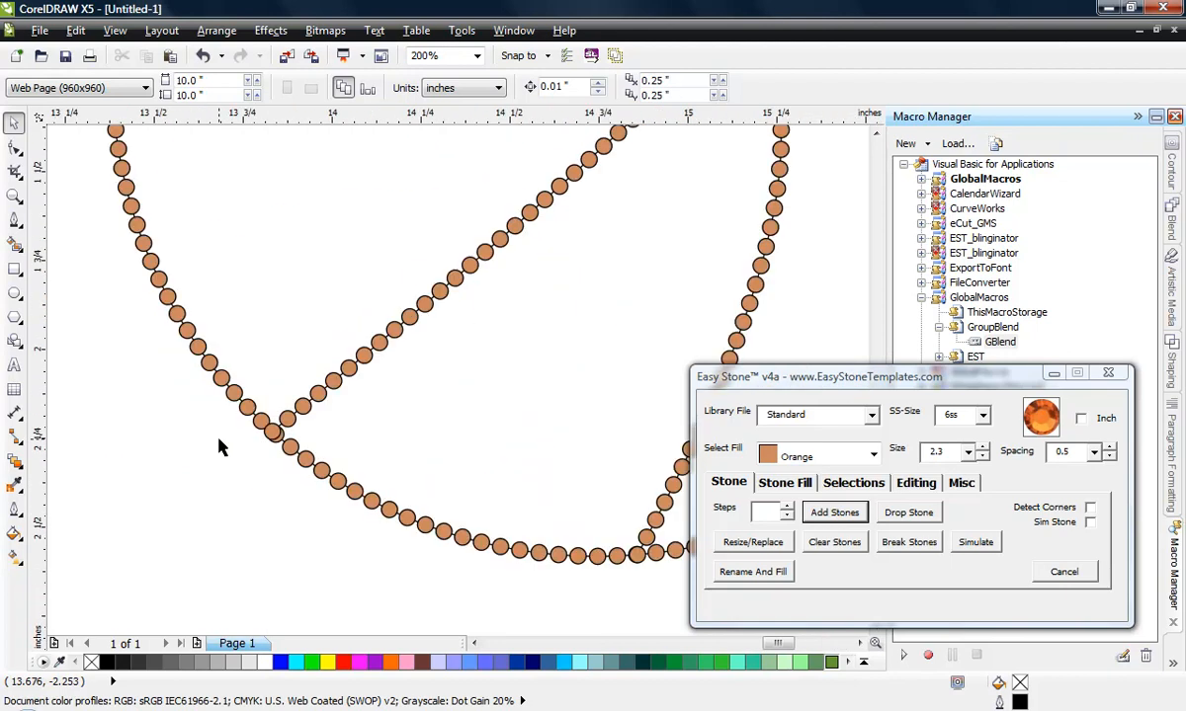
{"action": "scroll", "coordinate": [393, 420], "scroll_direction": "up", "scroll_amount": 2}
{"action": "scroll", "coordinate": [296, 440], "scroll_direction": "down", "scroll_amount": 2}
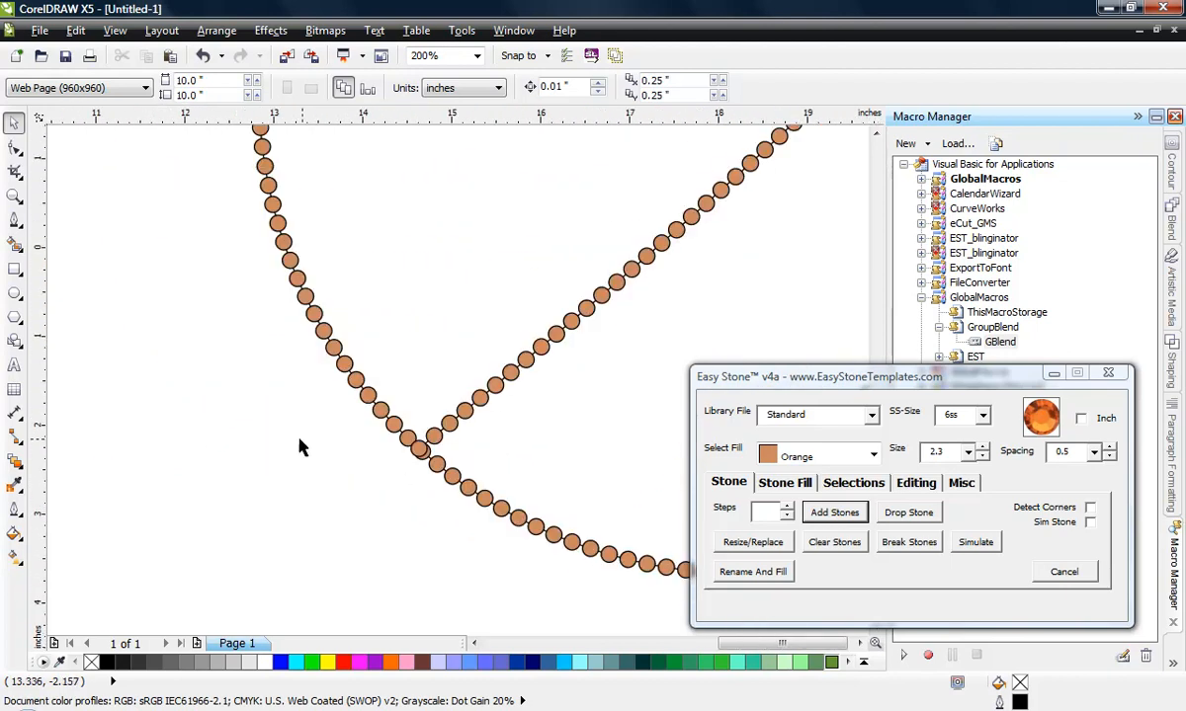
{"action": "scroll", "coordinate": [273, 326], "scroll_direction": "down", "scroll_amount": 1}
{"action": "scroll", "coordinate": [275, 279], "scroll_direction": "up", "scroll_amount": 2}
{"action": "scroll", "coordinate": [259, 295], "scroll_direction": "up", "scroll_amount": 1}
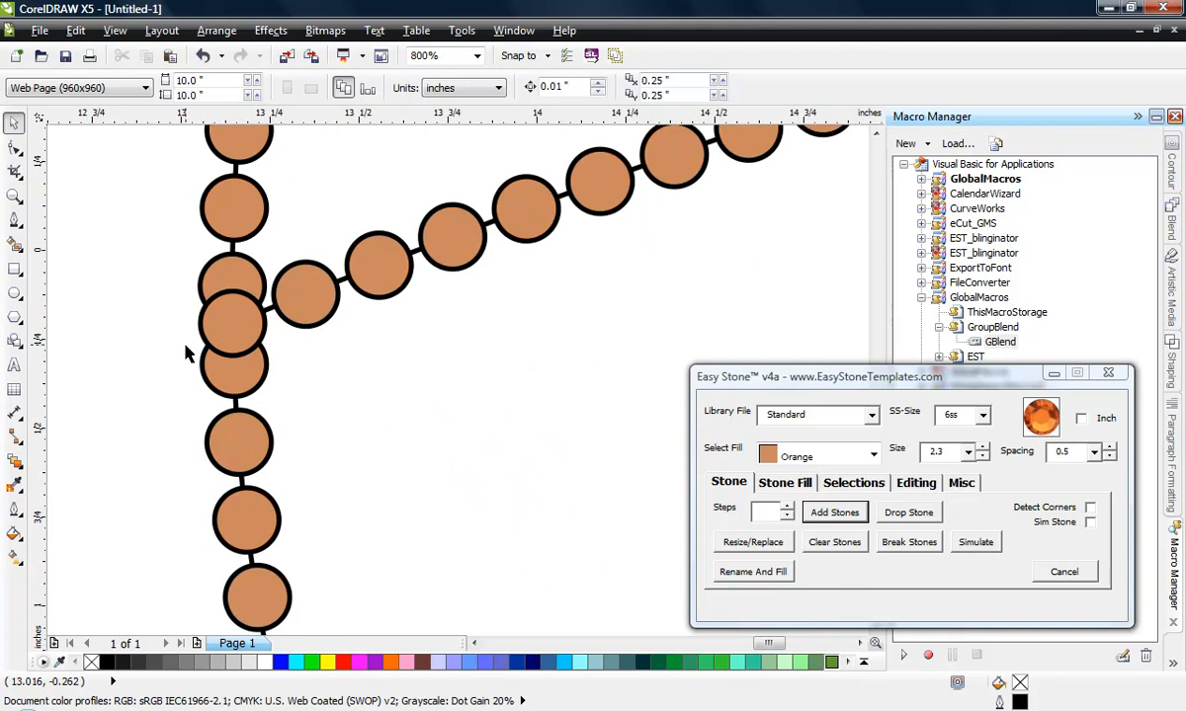
{"action": "scroll", "coordinate": [184, 356], "scroll_direction": "down", "scroll_amount": 2}
{"action": "scroll", "coordinate": [170, 435], "scroll_direction": "down", "scroll_amount": 1}
{"action": "scroll", "coordinate": [316, 255], "scroll_direction": "down", "scroll_amount": 1}
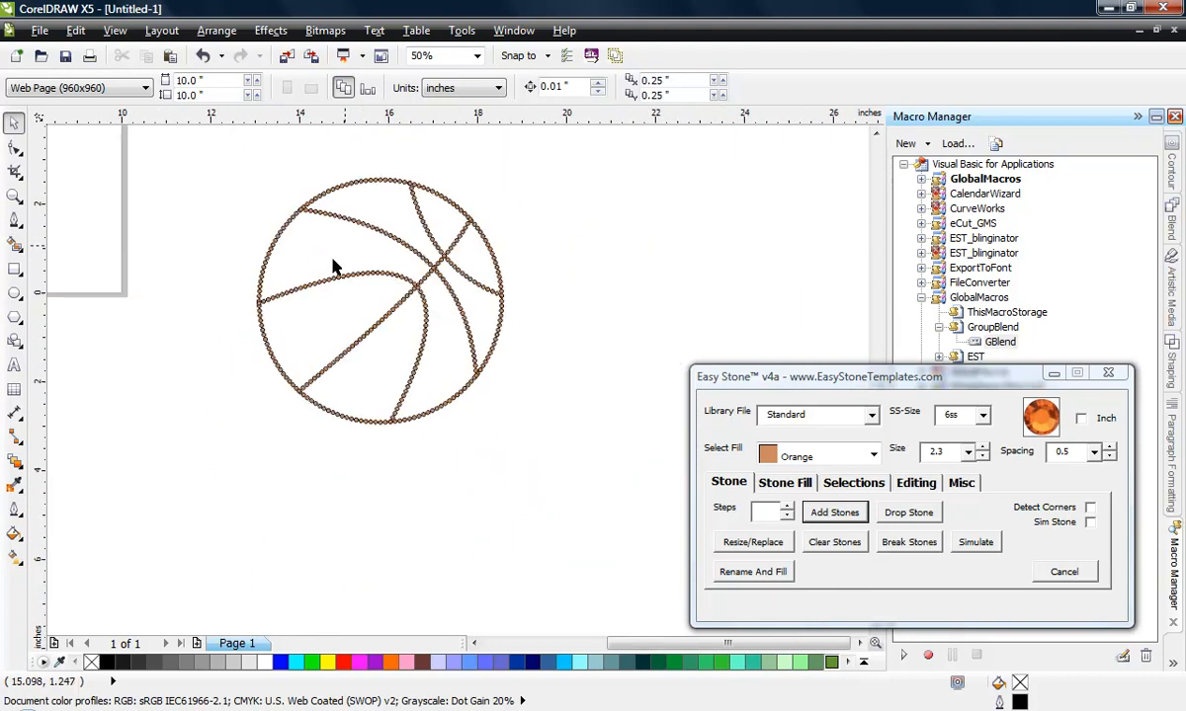
Scale the large stoned basketball down proportionally to about 2.7 inches and reapply the orange stones along its paths
{"action": "scroll", "coordinate": [455, 445], "scroll_direction": "down", "scroll_amount": 1}
{"action": "scroll", "coordinate": [455, 398], "scroll_direction": "up", "scroll_amount": 1}
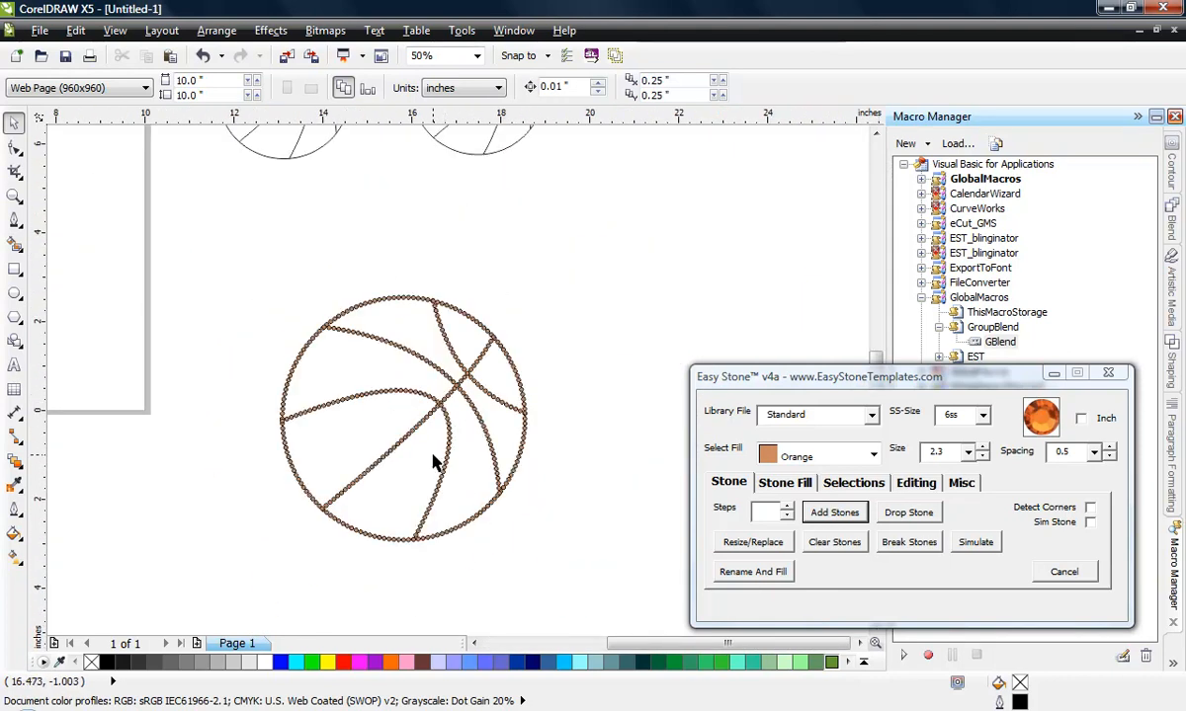
{"action": "left_click_drag", "start_coordinate": [246, 273], "coordinate": [580, 585]}
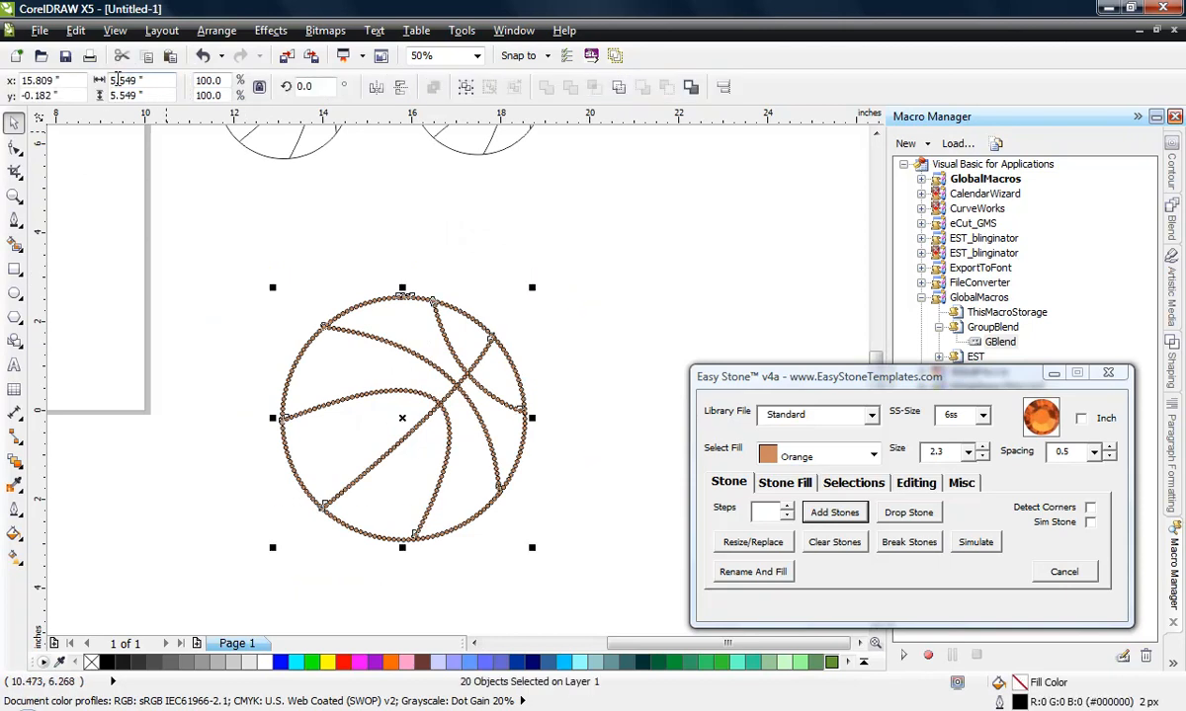
{"action": "left_click_drag", "start_coordinate": [531, 551], "coordinate": [405, 598]}
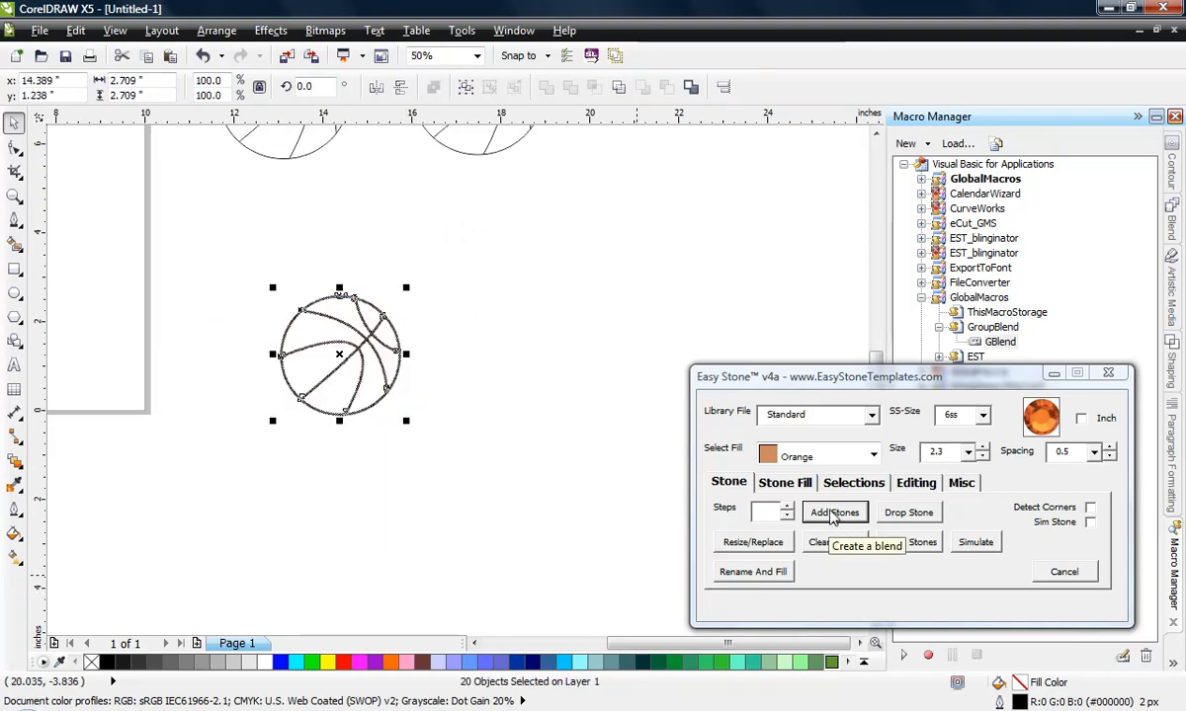
{"action": "left_click", "coordinate": [833, 513]}
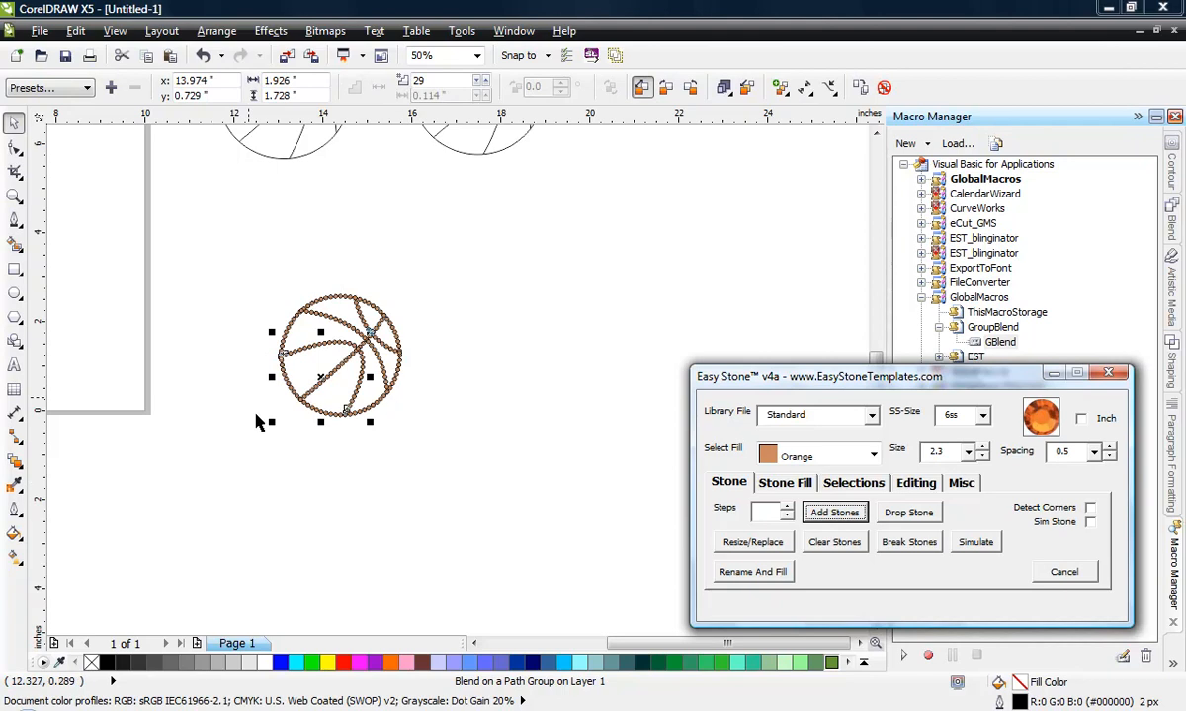
{"action": "left_click", "coordinate": [365, 445]}
Inspect the stone overlaps at the reduced basketball's seam crossings and clear all stones from its circle and seams
{"action": "scroll", "coordinate": [325, 347], "scroll_direction": "up", "scroll_amount": 3}
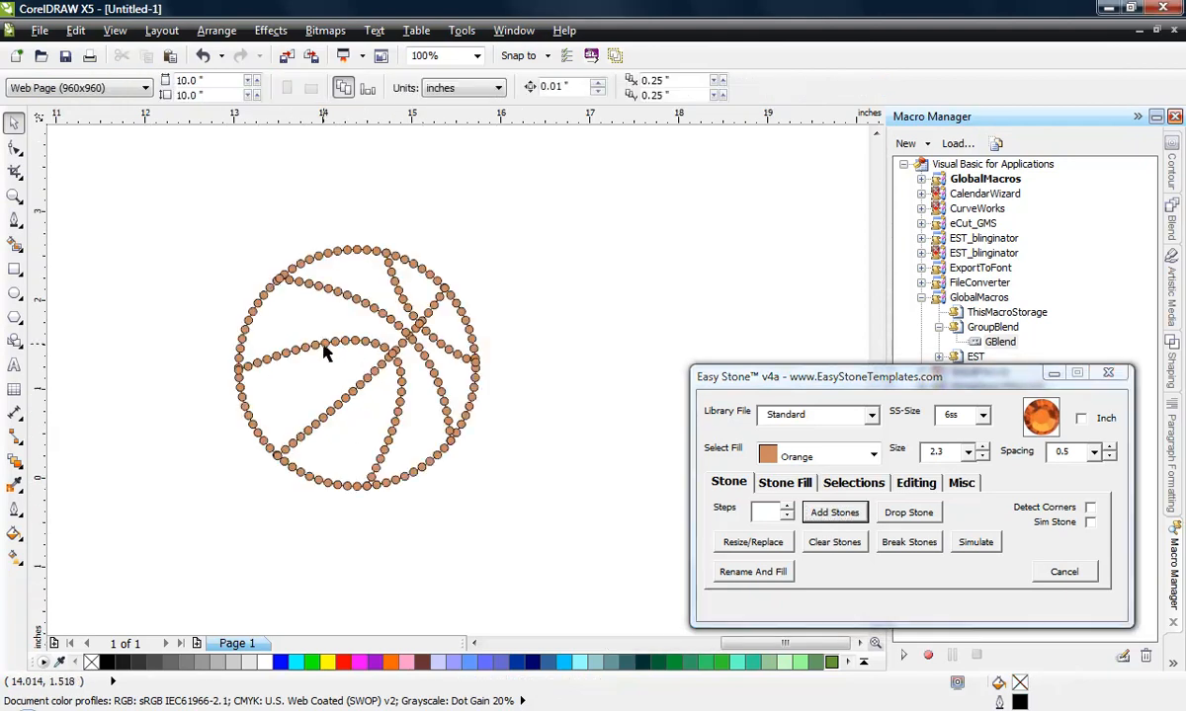
{"action": "scroll", "coordinate": [430, 442], "scroll_direction": "down", "scroll_amount": 1}
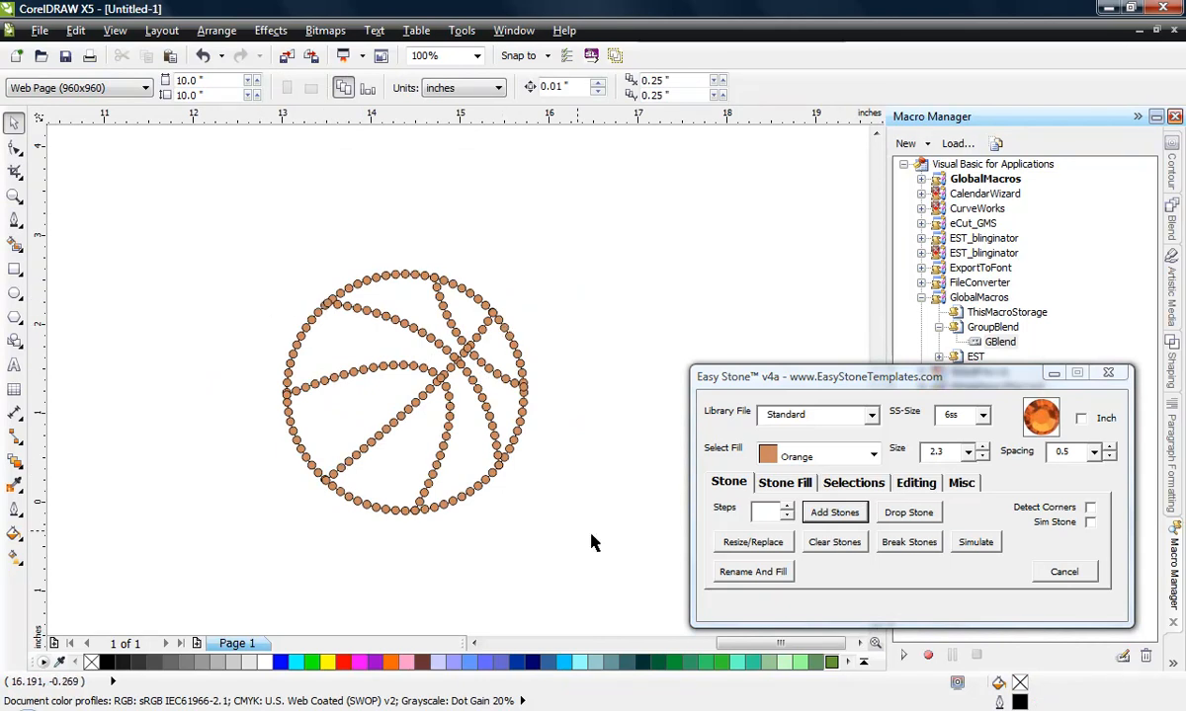
{"action": "scroll", "coordinate": [441, 348], "scroll_direction": "up", "scroll_amount": 2}
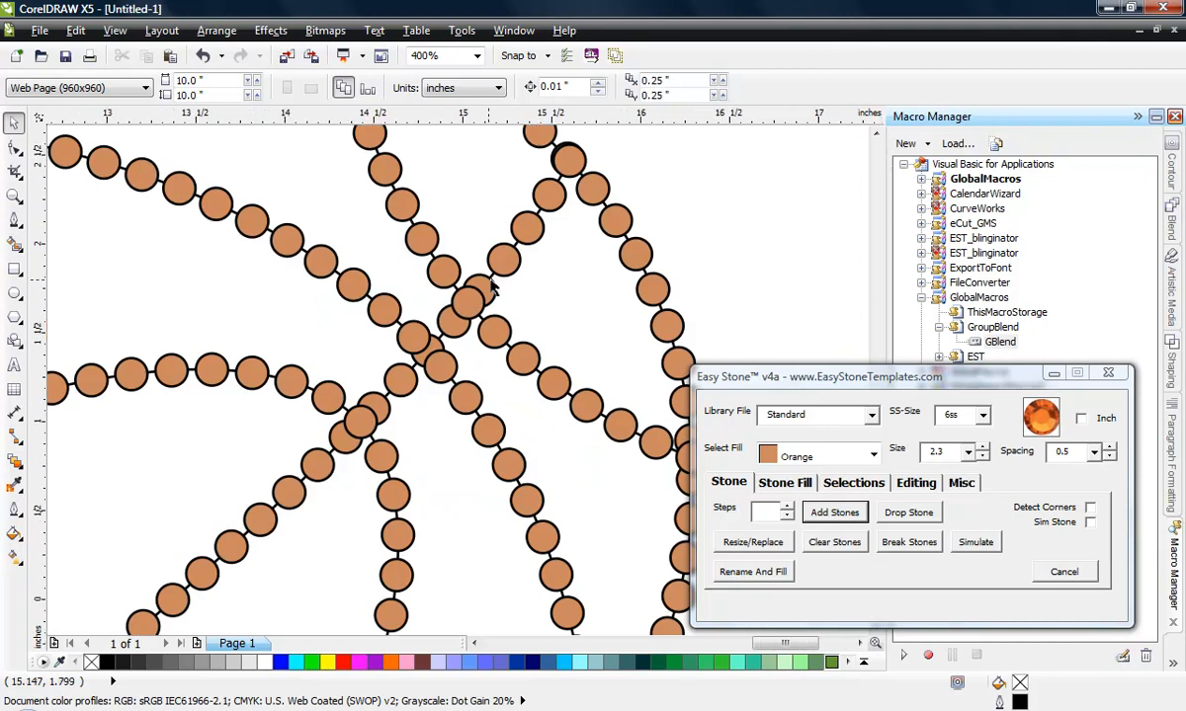
{"action": "scroll", "coordinate": [489, 307], "scroll_direction": "down", "scroll_amount": 1}
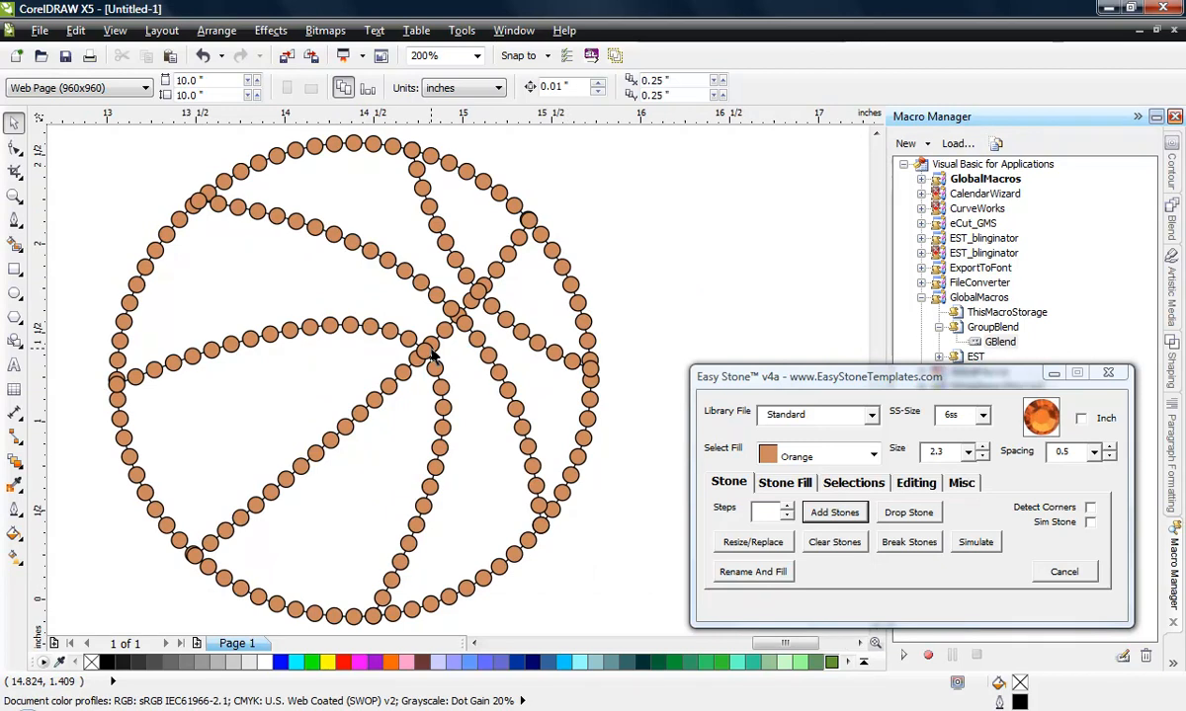
{"action": "scroll", "coordinate": [431, 358], "scroll_direction": "down", "scroll_amount": 1}
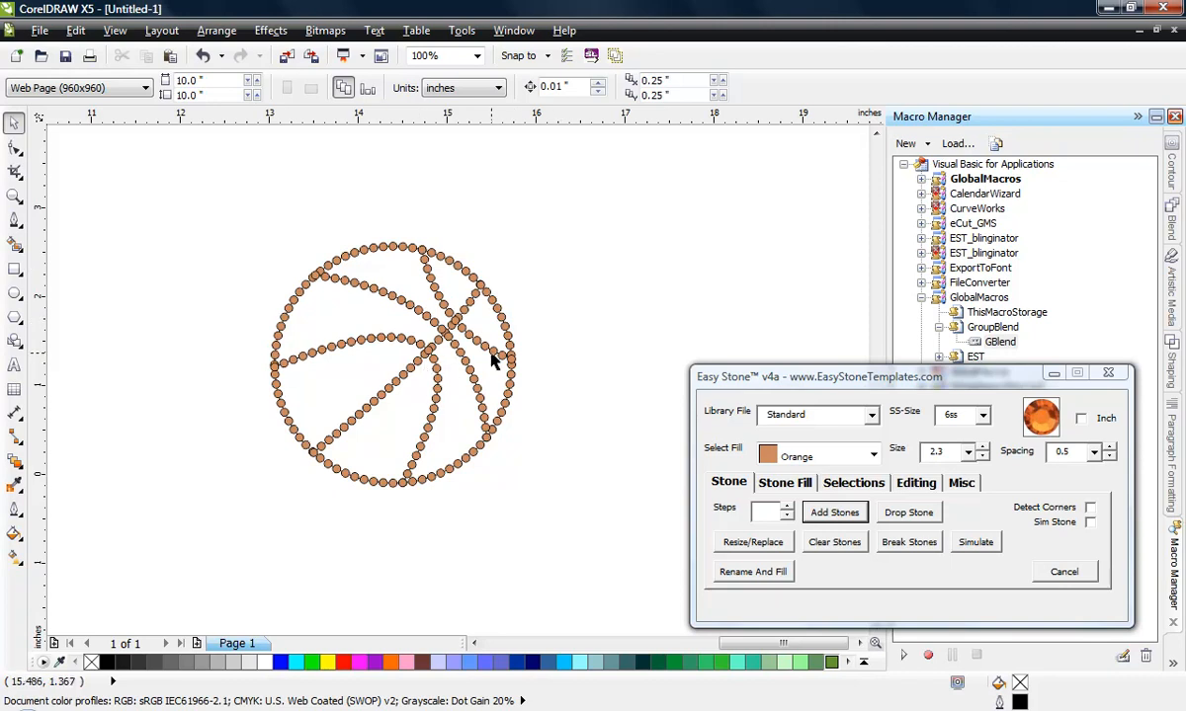
{"action": "left_click_drag", "start_coordinate": [576, 219], "coordinate": [182, 542]}
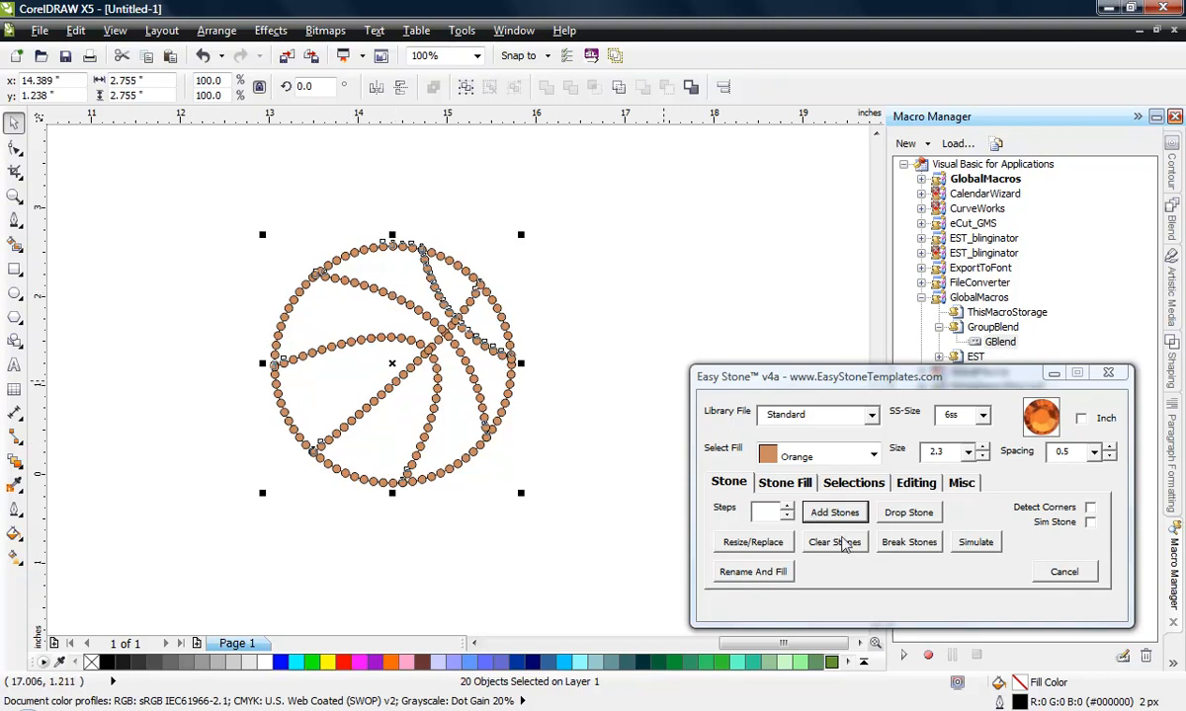
{"action": "left_click", "coordinate": [842, 547]}
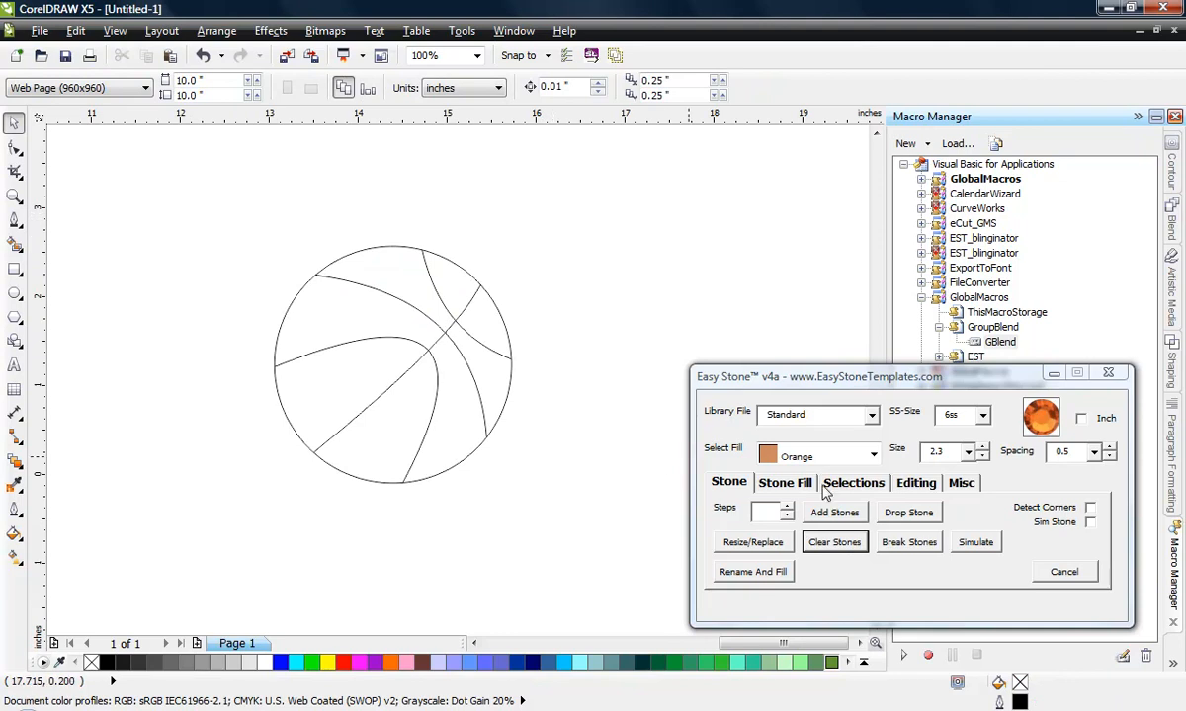
Break the basketball's circle and seam curves apart at their crossings with Easy Stone's Intersections function
{"action": "left_click", "coordinate": [916, 484]}
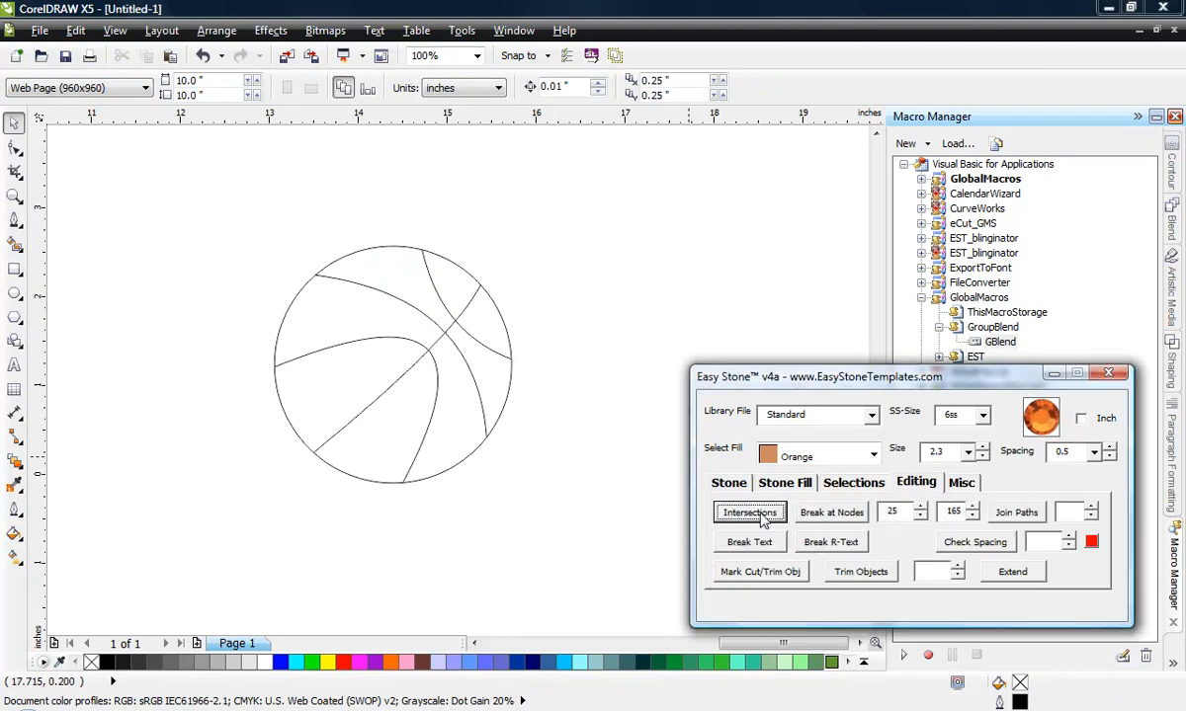
{"action": "left_click_drag", "start_coordinate": [564, 216], "coordinate": [220, 561]}
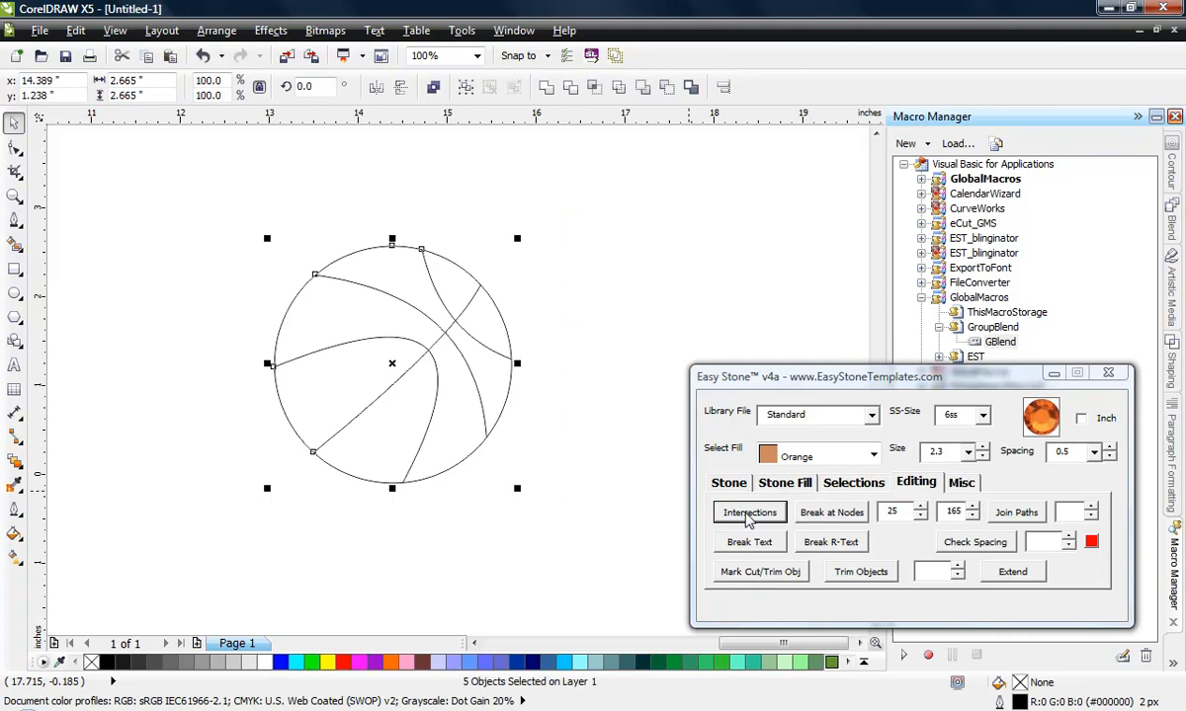
{"action": "left_click", "coordinate": [748, 513]}
{"action": "left_click", "coordinate": [509, 519]}
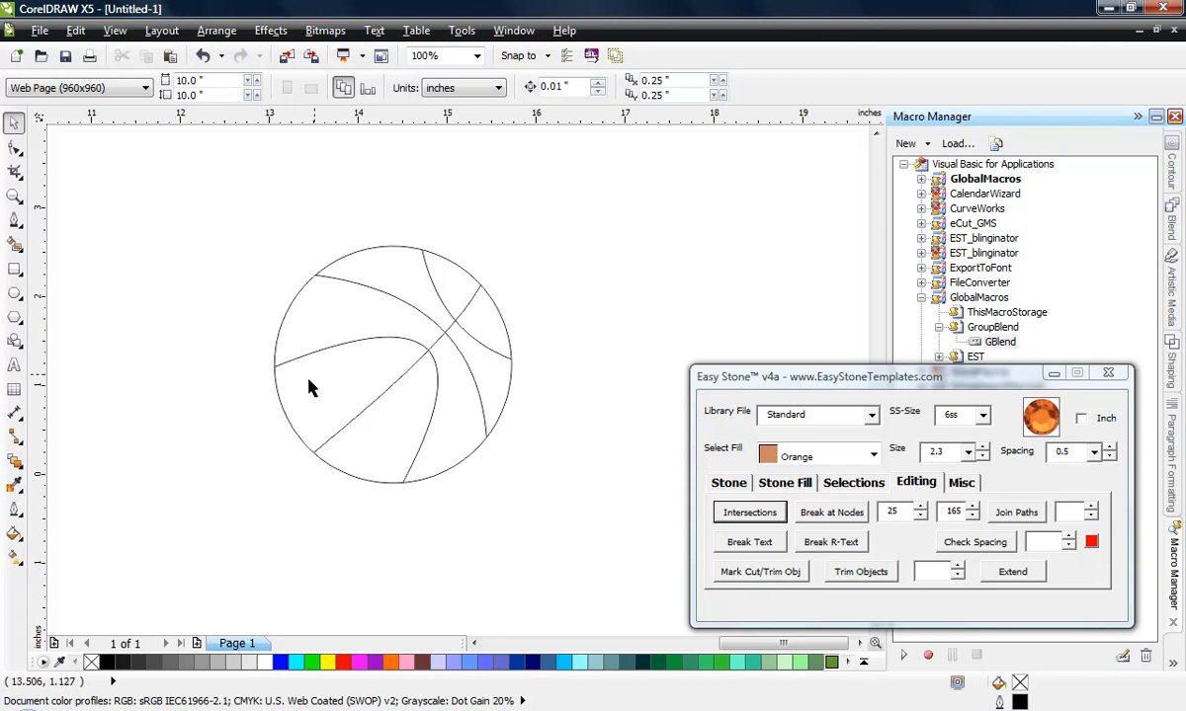
Pull three arc segments outward from the upper part of the circle to check that it is cut at the seams
{"action": "scroll", "coordinate": [361, 367], "scroll_direction": "up", "scroll_amount": 2}
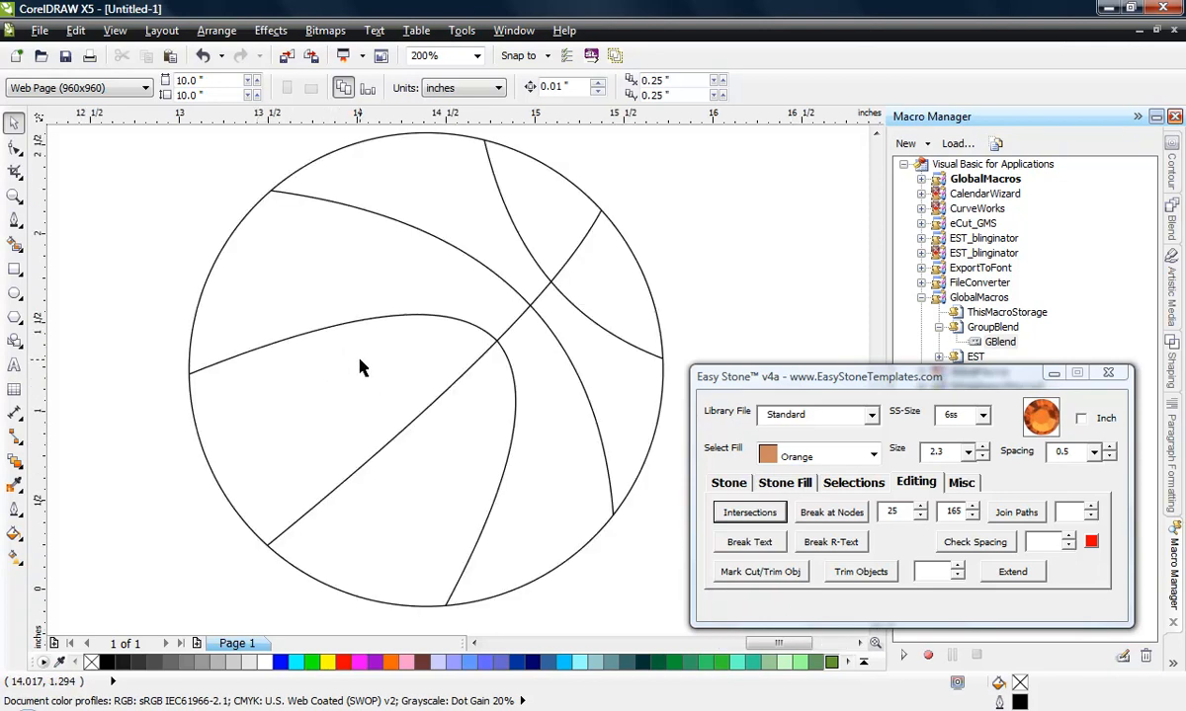
{"action": "scroll", "coordinate": [376, 387], "scroll_direction": "down", "scroll_amount": 1}
{"action": "scroll", "coordinate": [450, 386], "scroll_direction": "up", "scroll_amount": 1}
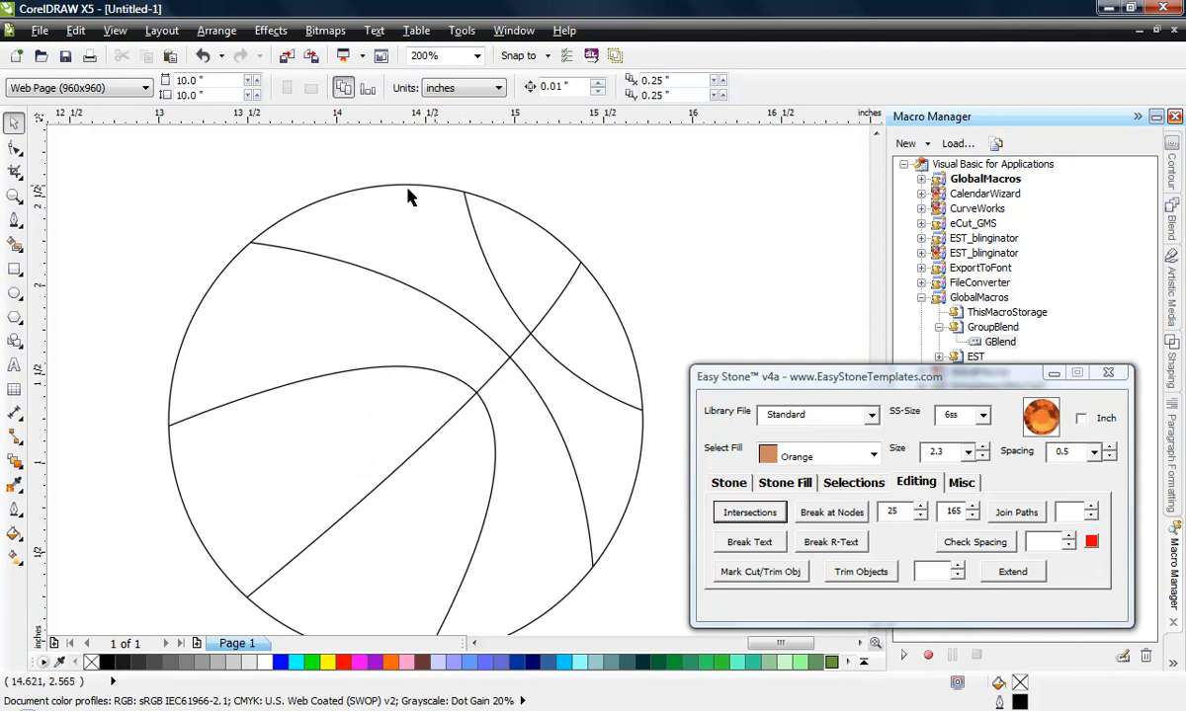
{"action": "scroll", "coordinate": [294, 209], "scroll_direction": "down", "scroll_amount": 1}
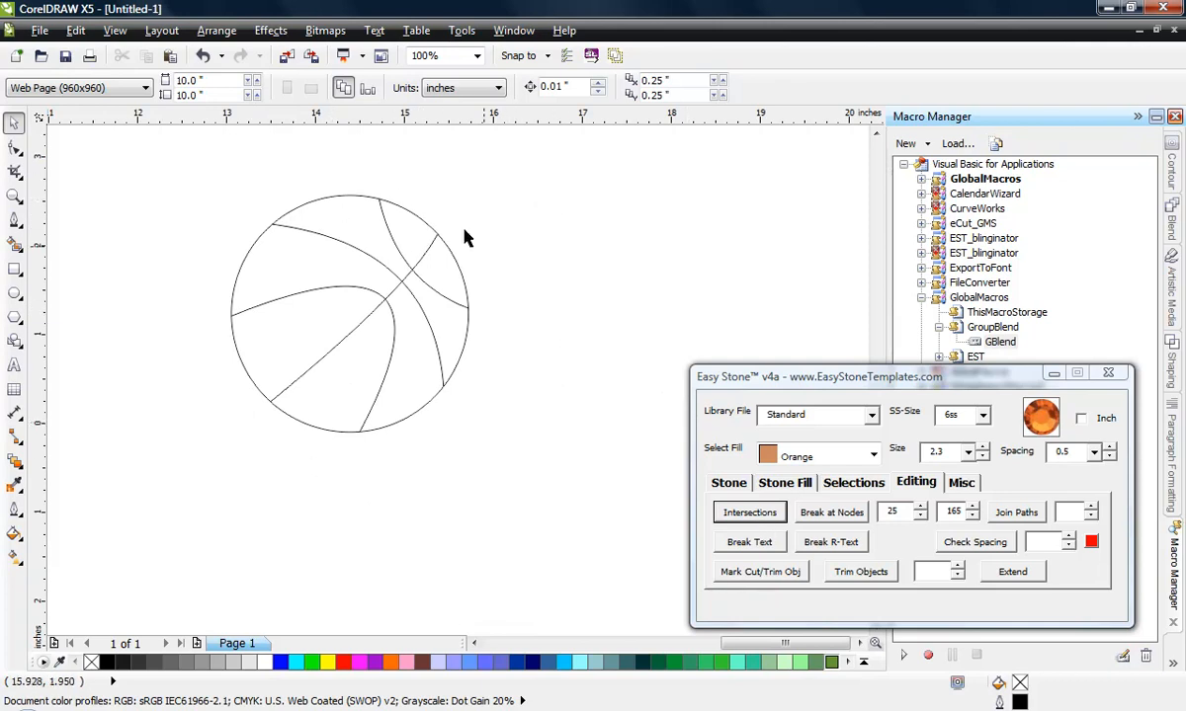
{"action": "left_click", "coordinate": [407, 217]}
{"action": "left_click_drag", "start_coordinate": [408, 218], "coordinate": [424, 195]}
{"action": "left_click", "coordinate": [460, 271]}
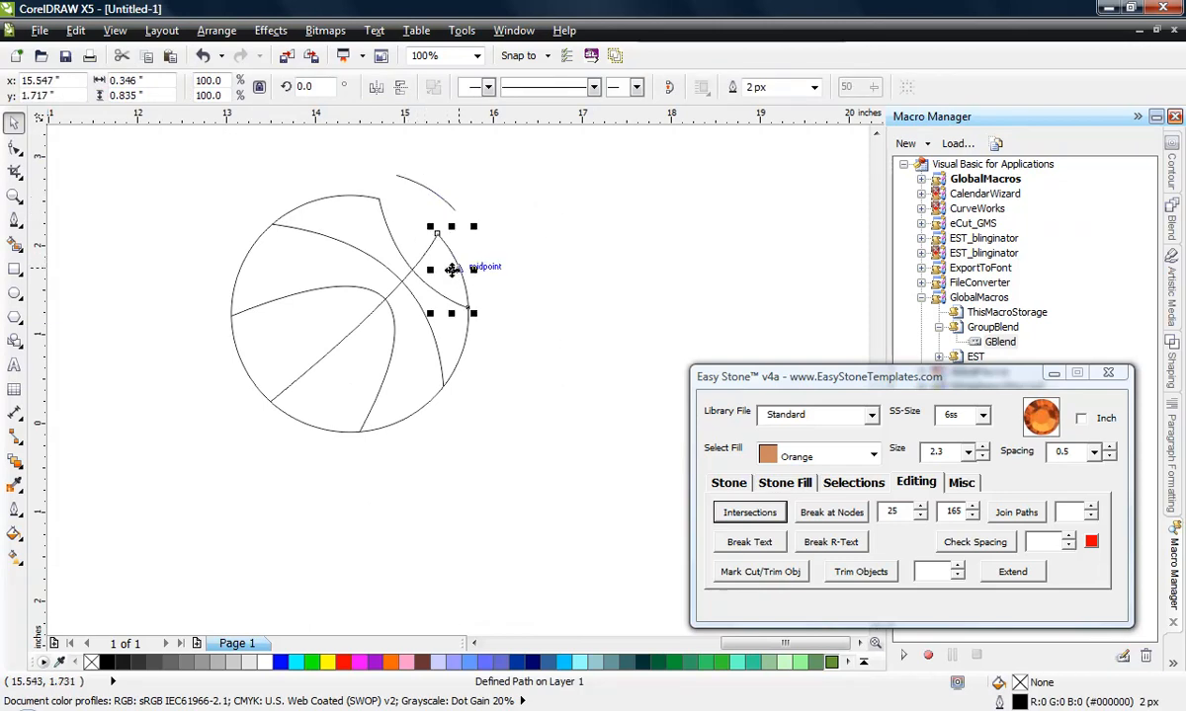
{"action": "left_click_drag", "start_coordinate": [477, 265], "coordinate": [445, 225]}
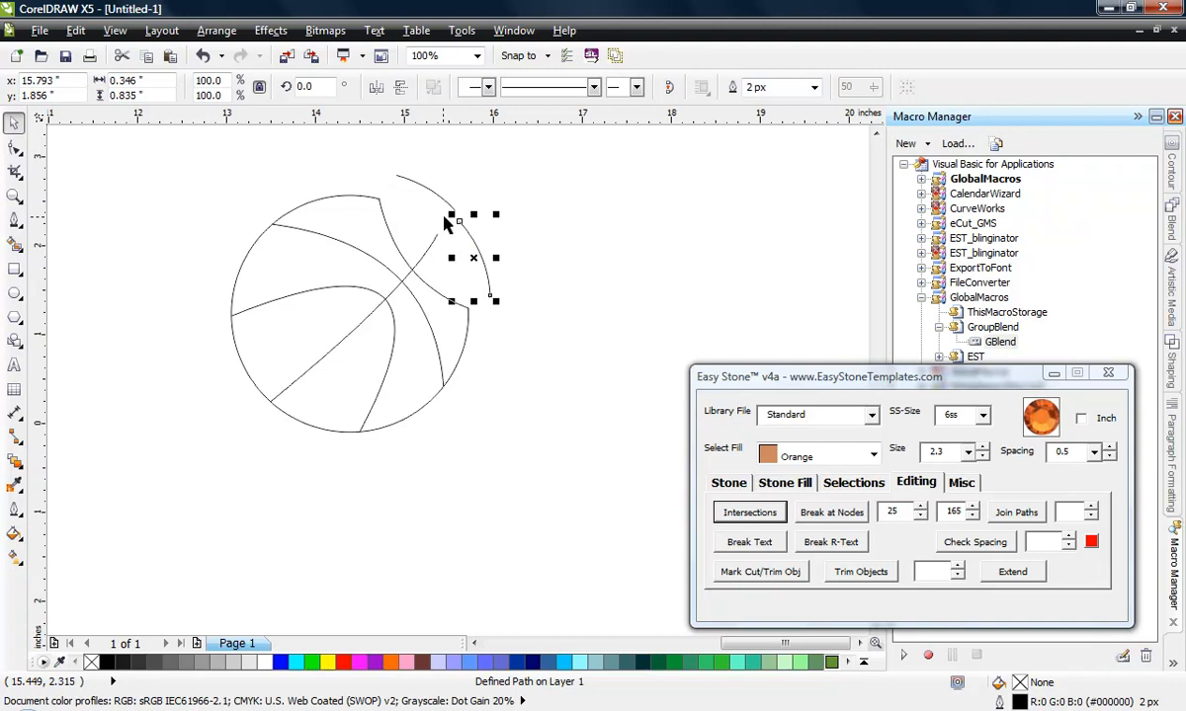
{"action": "left_click", "coordinate": [317, 199]}
{"action": "left_click_drag", "start_coordinate": [326, 204], "coordinate": [309, 184]}
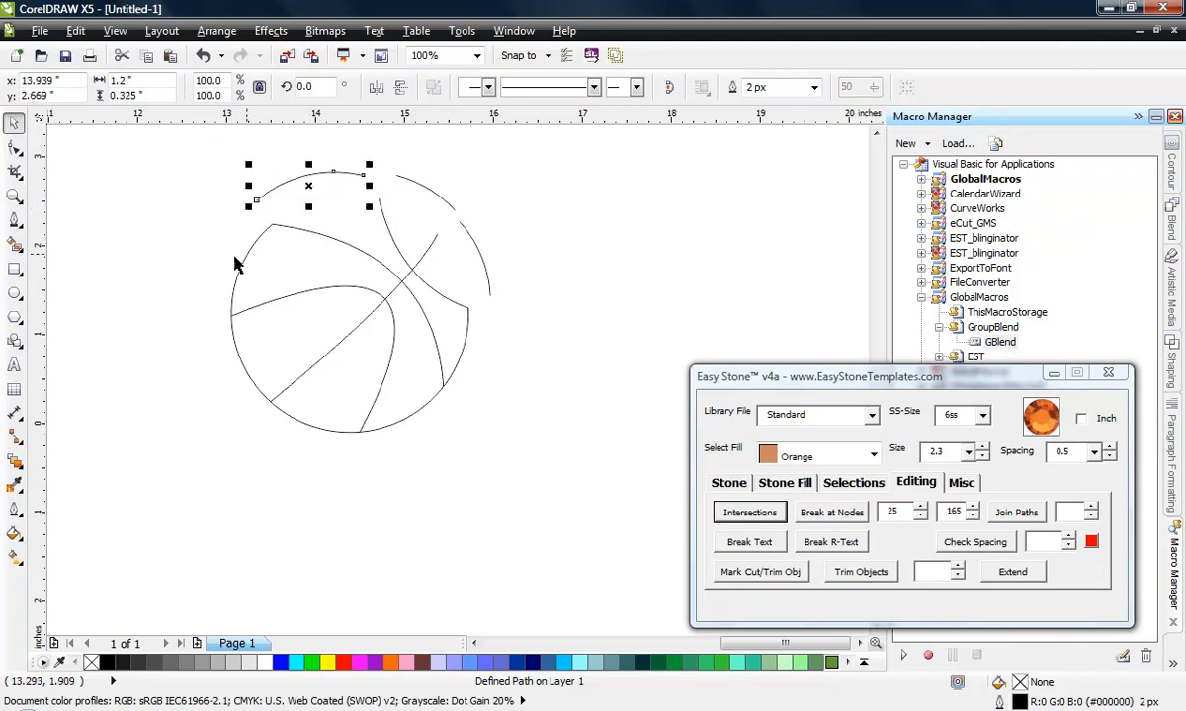
{"action": "left_click", "coordinate": [206, 243]}
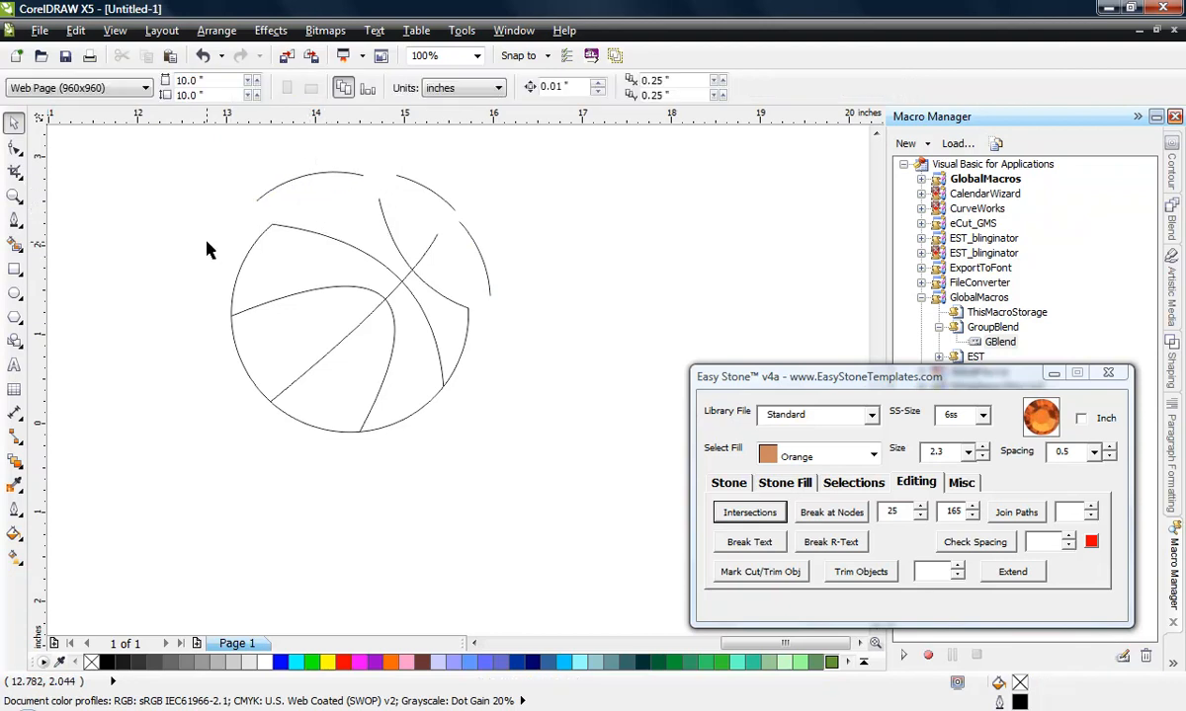
Undo the moves of the circle's arc segments
{"action": "key", "text": "ctrl+z"}
{"action": "key", "text": "ctrl+z"}
{"action": "left_click", "coordinate": [196, 257]}
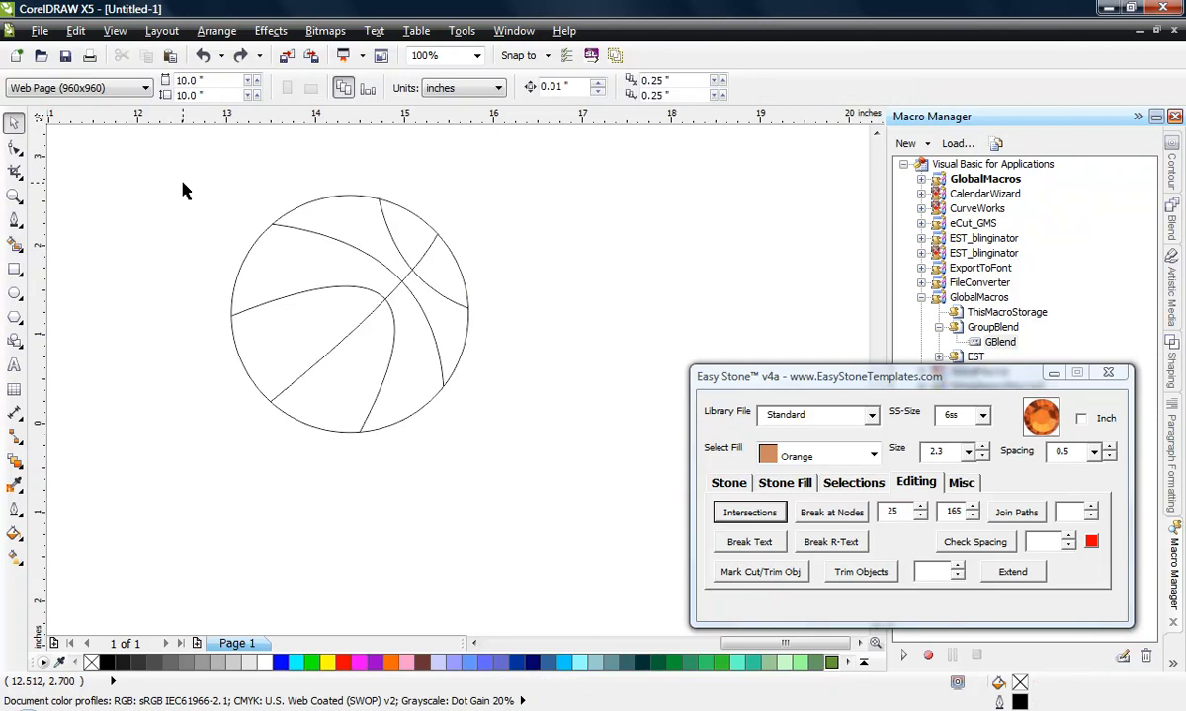
Add orange 6ss stones along all the broken circle and seam segments of the basketball
{"action": "left_click_drag", "start_coordinate": [183, 188], "coordinate": [476, 447]}
{"action": "left_click", "coordinate": [728, 482]}
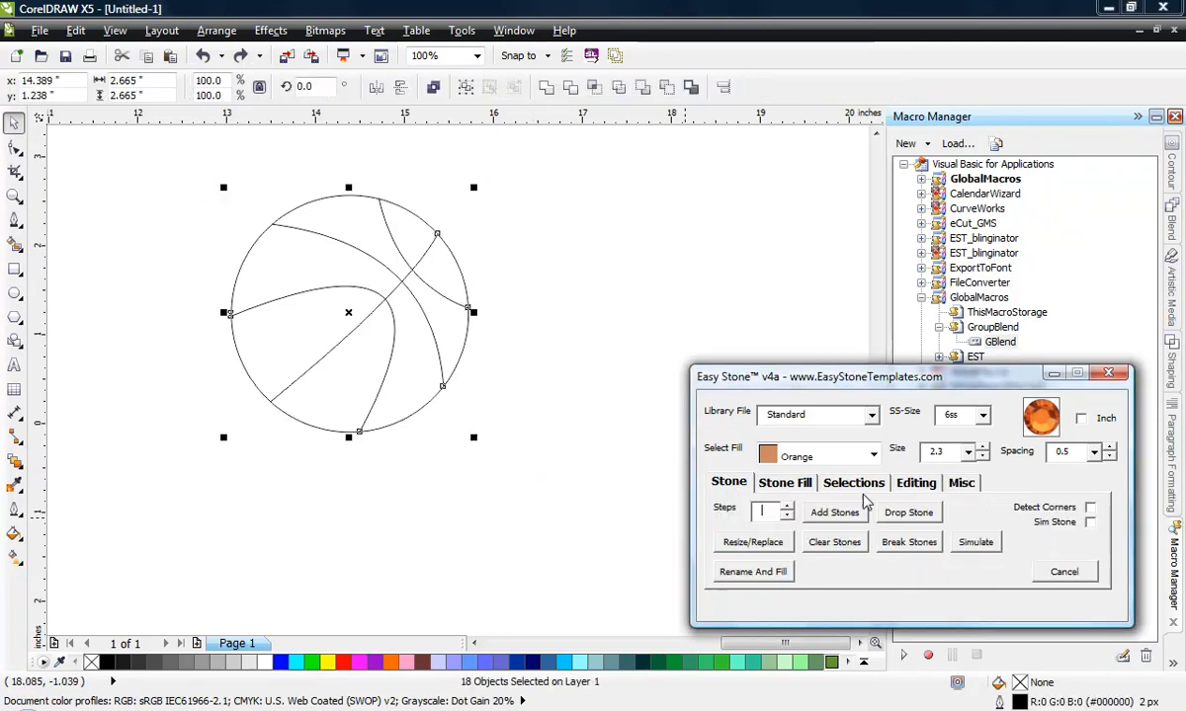
{"action": "left_click", "coordinate": [820, 512]}
{"action": "left_click", "coordinate": [576, 466]}
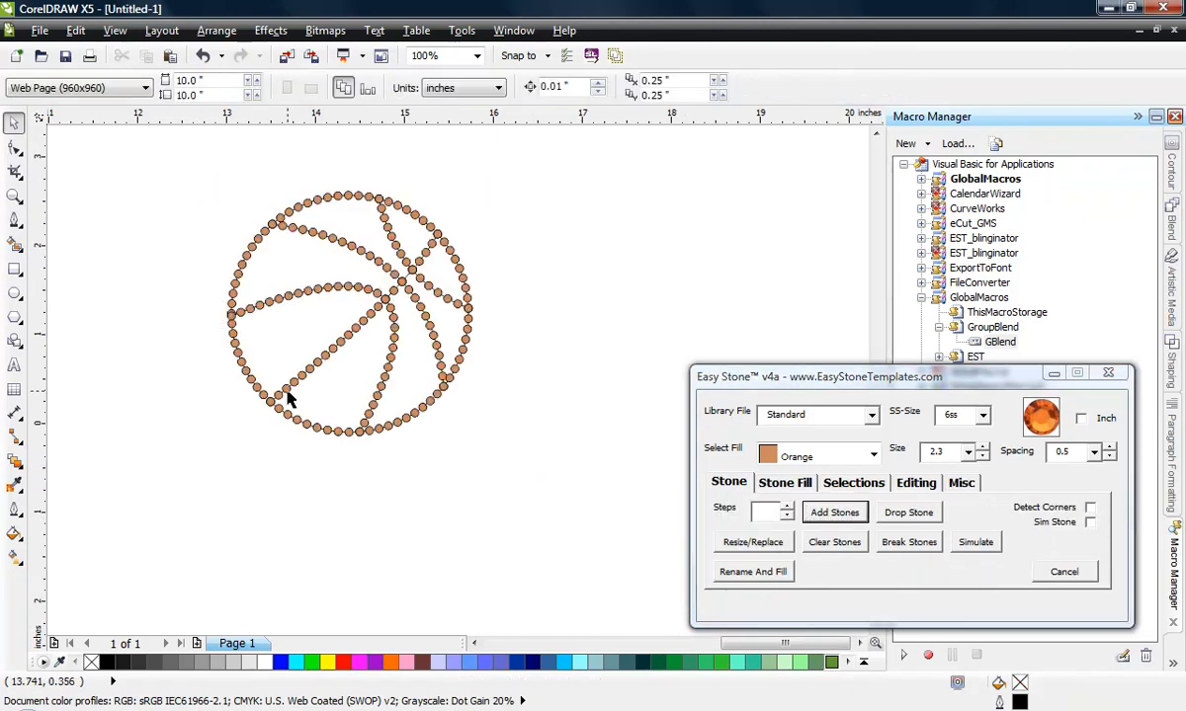
Examine the stones where the seams meet the circle and cross each other, looking for overlaps and gaps
{"action": "scroll", "coordinate": [271, 411], "scroll_direction": "up", "scroll_amount": 2}
{"action": "scroll", "coordinate": [267, 420], "scroll_direction": "up", "scroll_amount": 1}
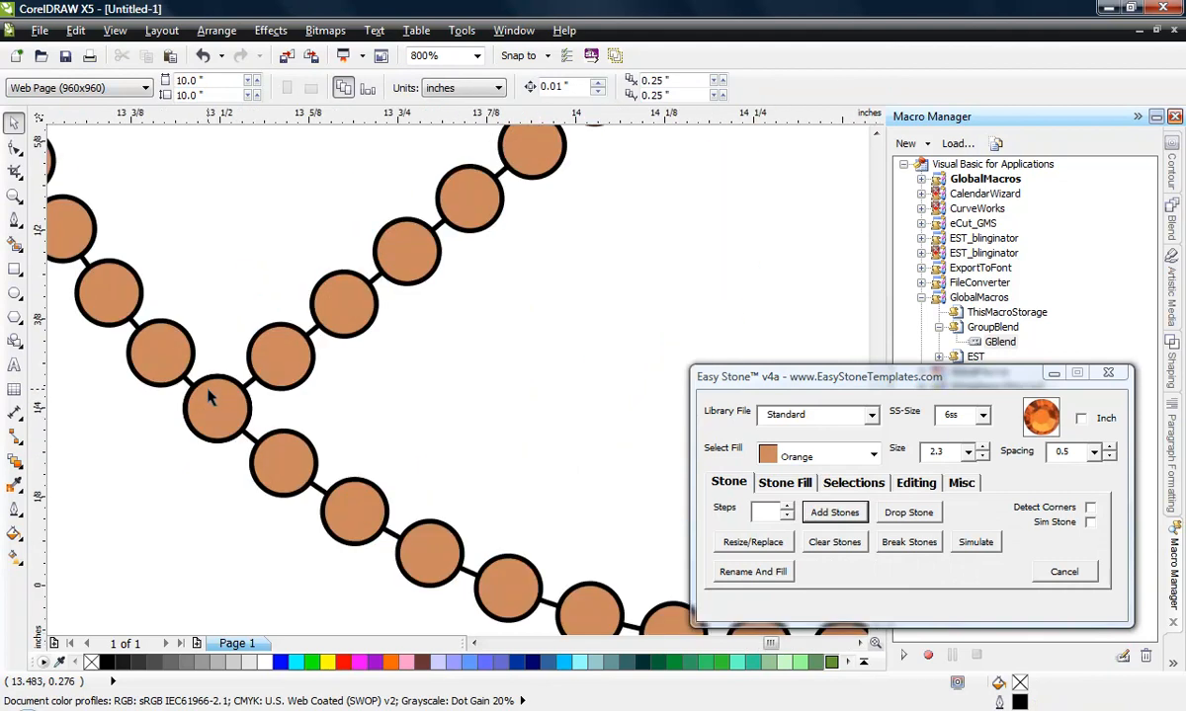
{"action": "scroll", "coordinate": [210, 395], "scroll_direction": "down", "scroll_amount": 1}
{"action": "scroll", "coordinate": [321, 304], "scroll_direction": "down", "scroll_amount": 1}
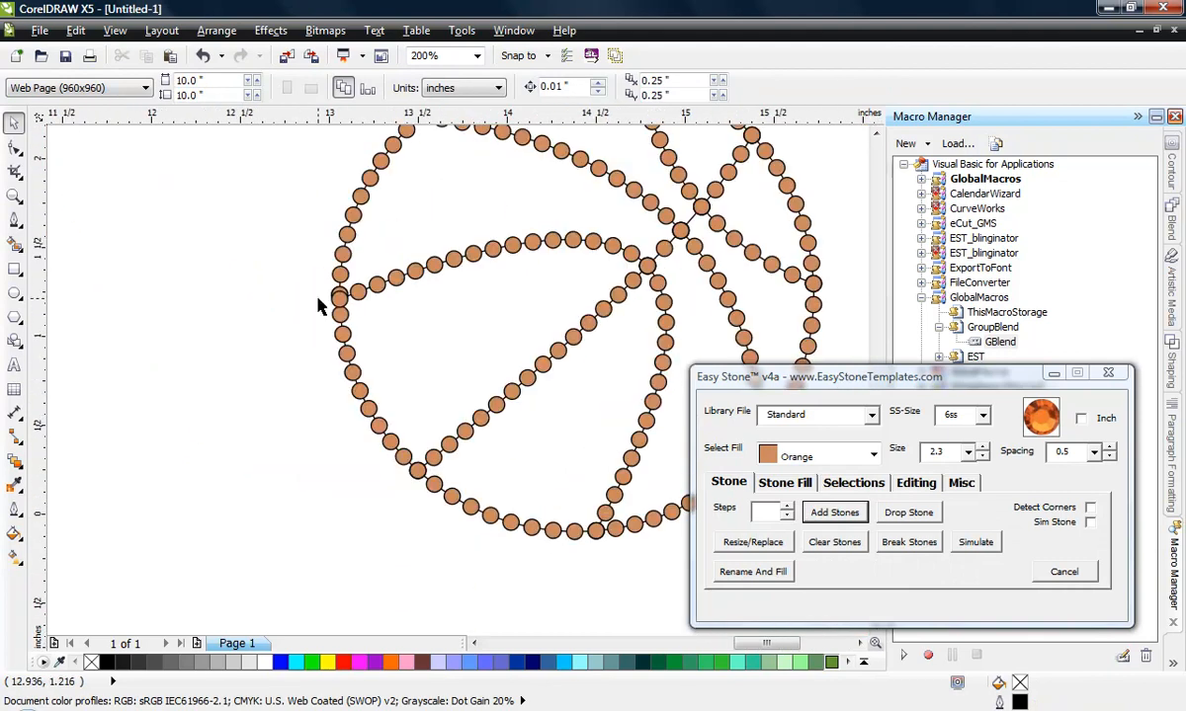
{"action": "scroll", "coordinate": [309, 298], "scroll_direction": "up", "scroll_amount": 2}
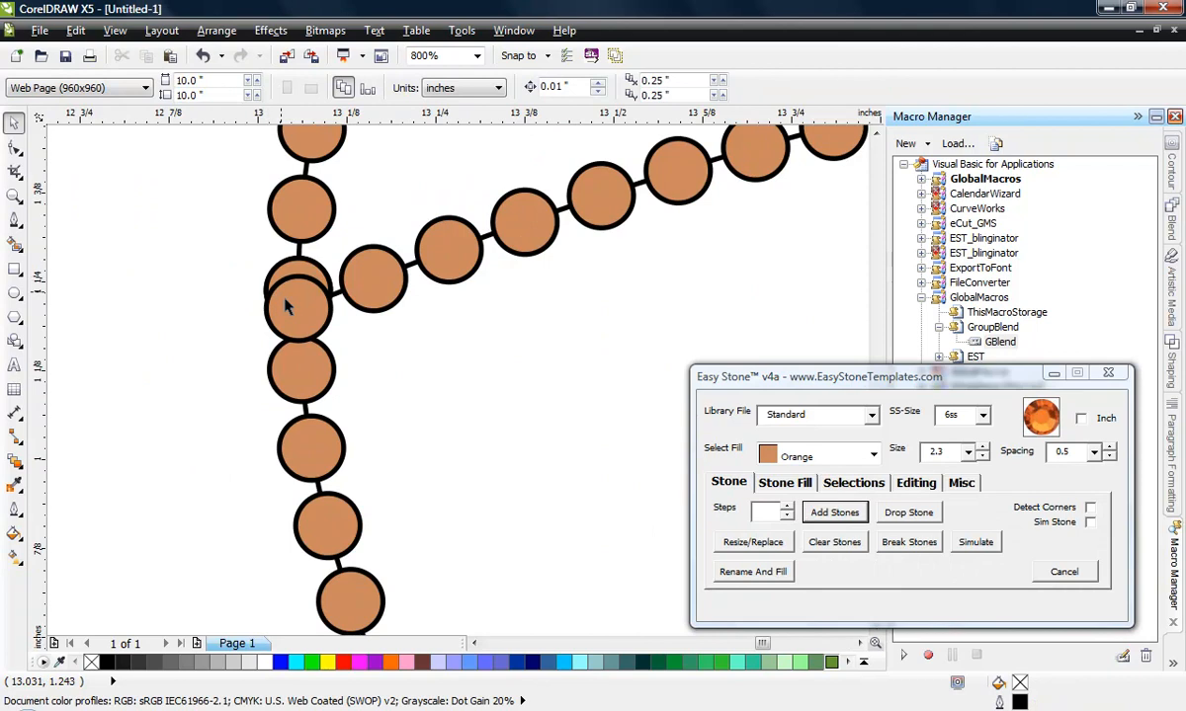
{"action": "scroll", "coordinate": [286, 306], "scroll_direction": "down", "scroll_amount": 2}
{"action": "scroll", "coordinate": [309, 173], "scroll_direction": "up", "scroll_amount": 1}
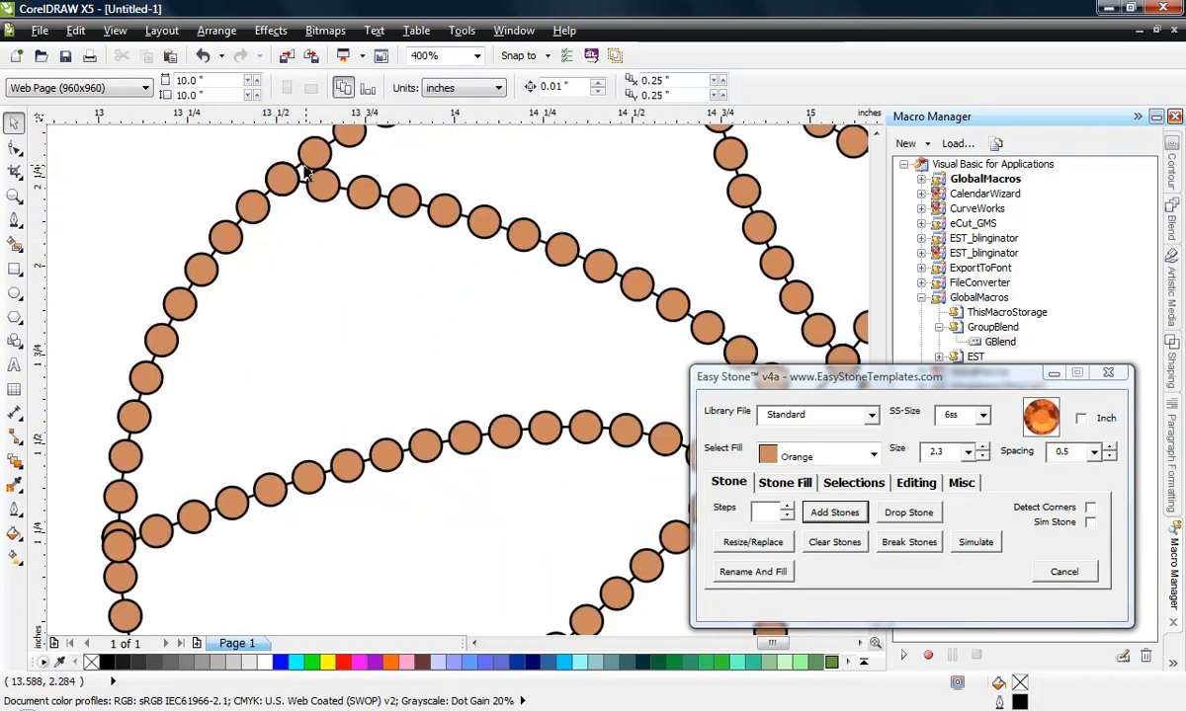
{"action": "scroll", "coordinate": [296, 180], "scroll_direction": "up", "scroll_amount": 1}
{"action": "scroll", "coordinate": [277, 188], "scroll_direction": "down", "scroll_amount": 2}
{"action": "scroll", "coordinate": [526, 385], "scroll_direction": "up", "scroll_amount": 1}
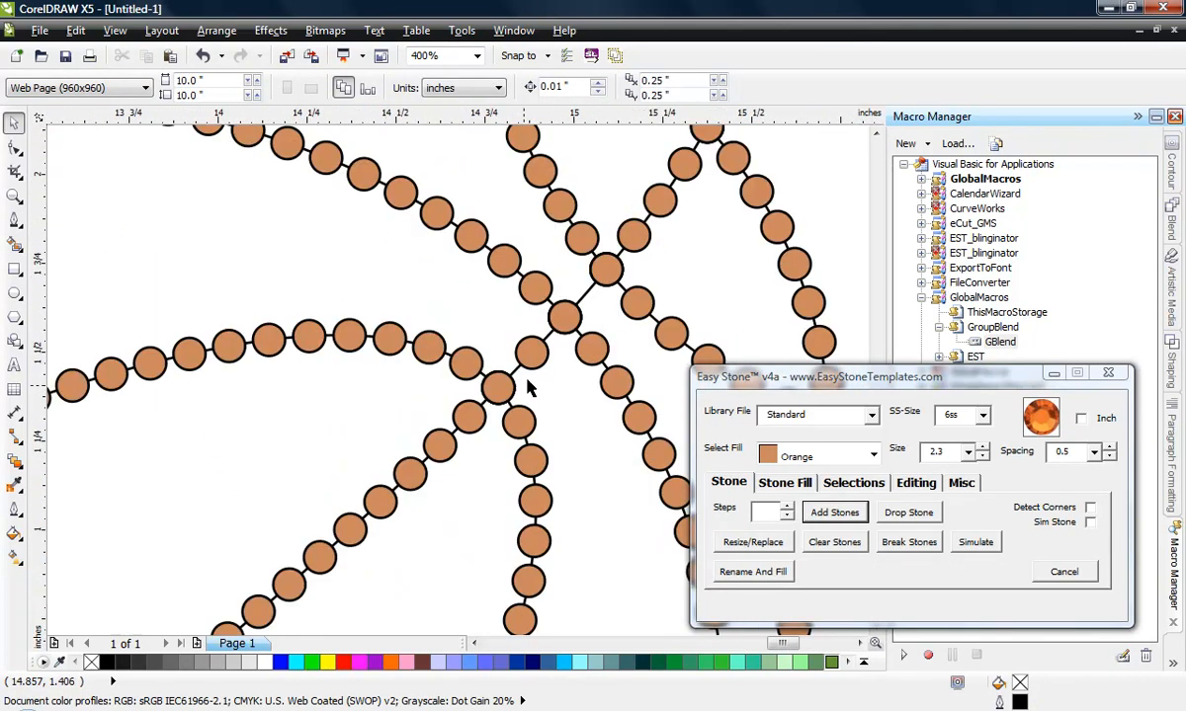
{"action": "scroll", "coordinate": [477, 249], "scroll_direction": "down", "scroll_amount": 1}
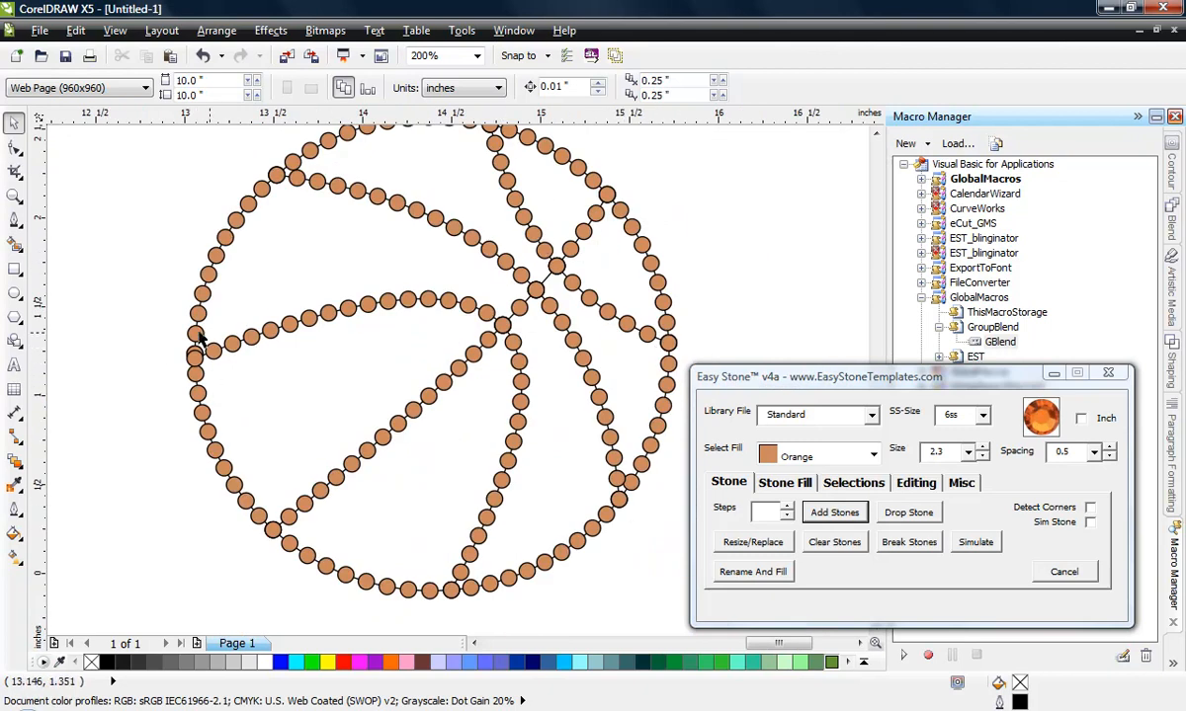
{"action": "scroll", "coordinate": [194, 364], "scroll_direction": "up", "scroll_amount": 1}
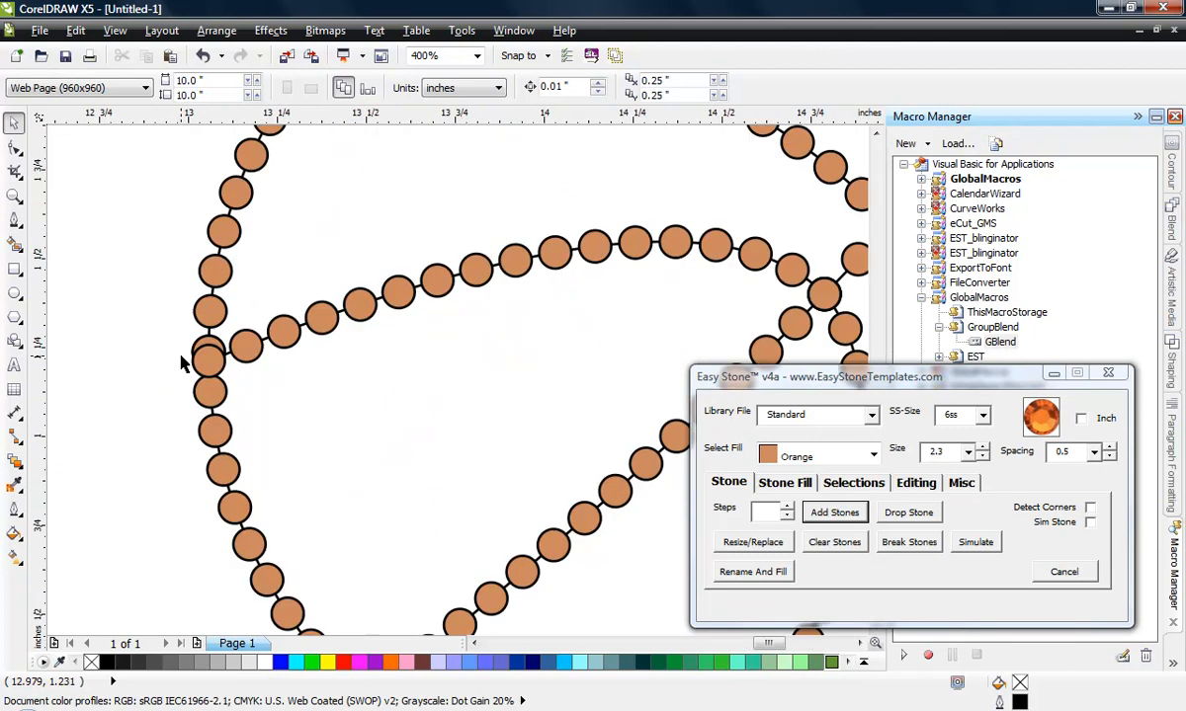
Switch the drawing to Wireframe view and show the junction of the curved seam with the circle's left side up close
{"action": "left_click", "coordinate": [117, 31]}
{"action": "left_click", "coordinate": [148, 74]}
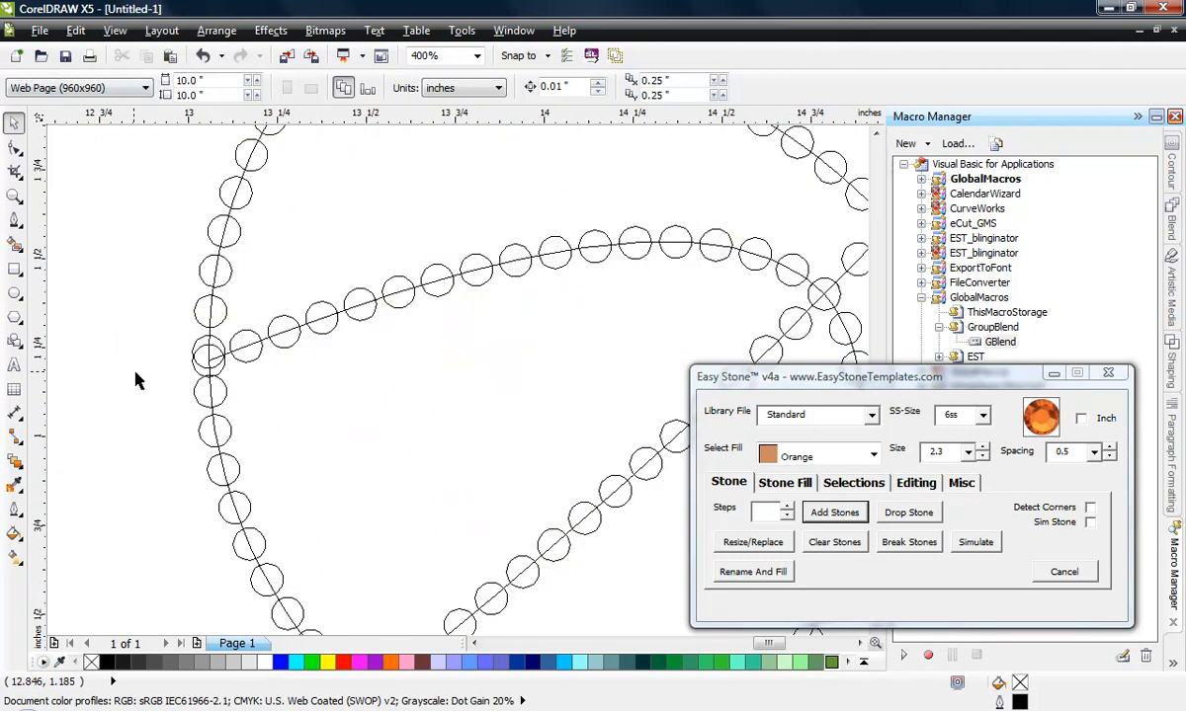
{"action": "scroll", "coordinate": [188, 390], "scroll_direction": "up", "scroll_amount": 2}
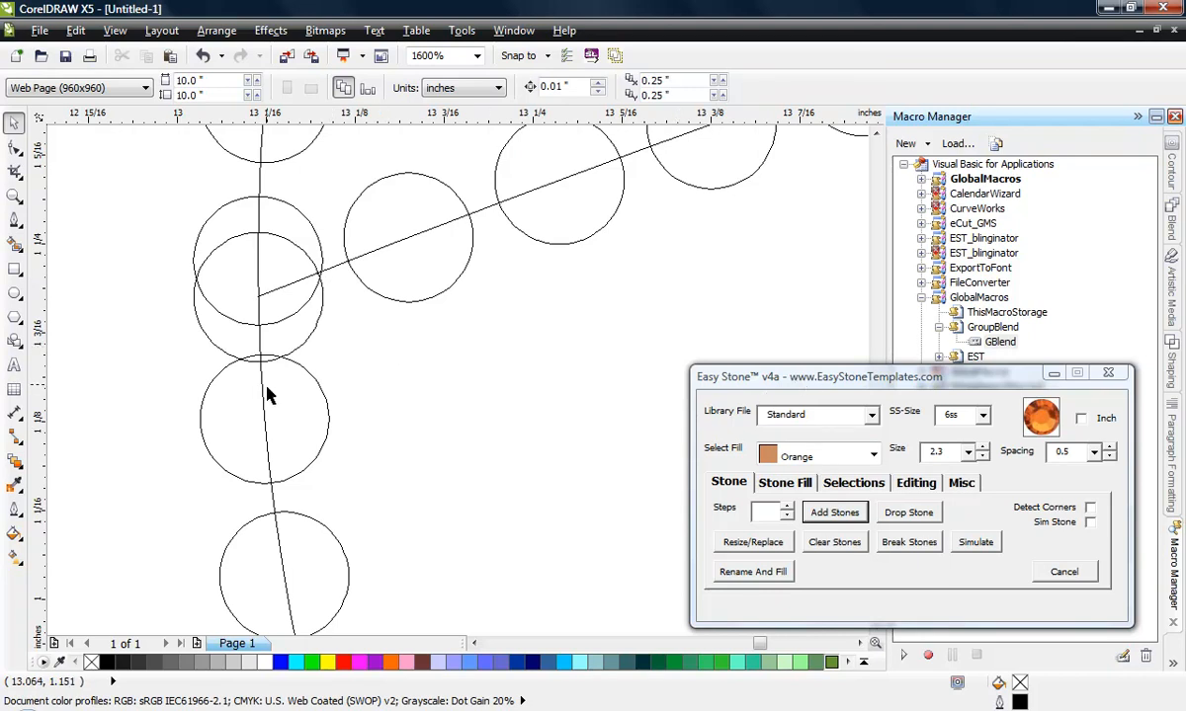
Shorten the circle's lower-left arc to the seam's end point by adding a node there and deleting the arc's old end node
{"action": "left_click", "coordinate": [259, 175]}
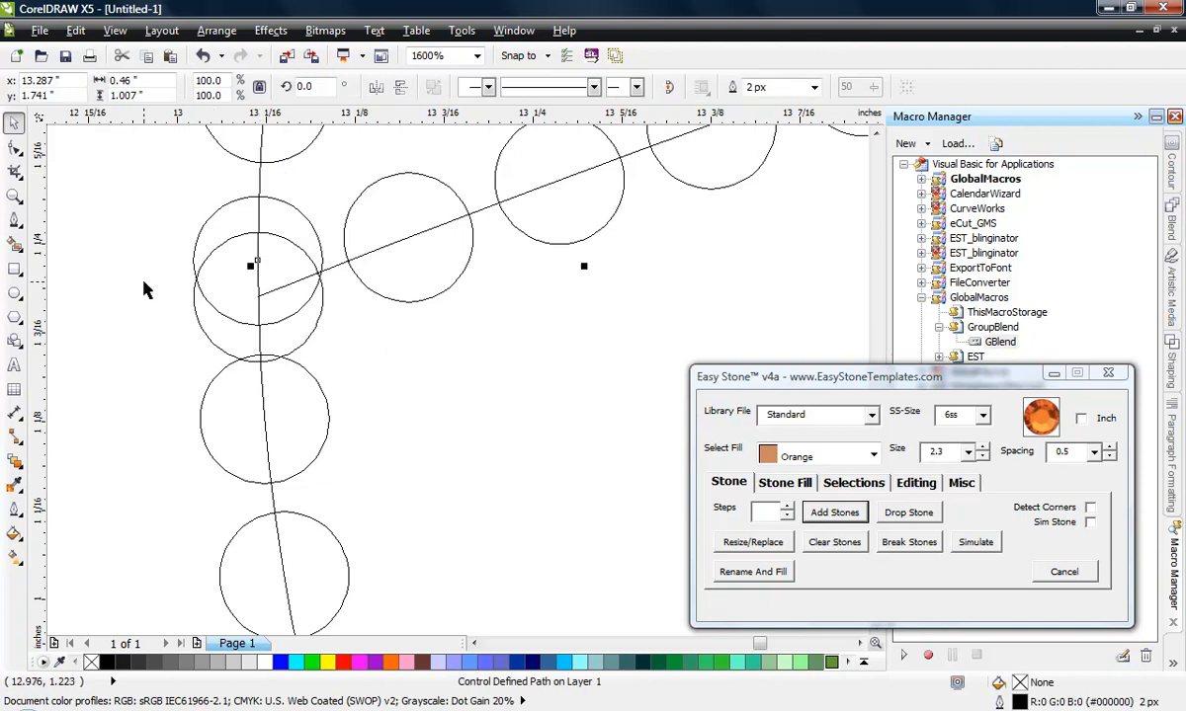
{"action": "left_click", "coordinate": [15, 148]}
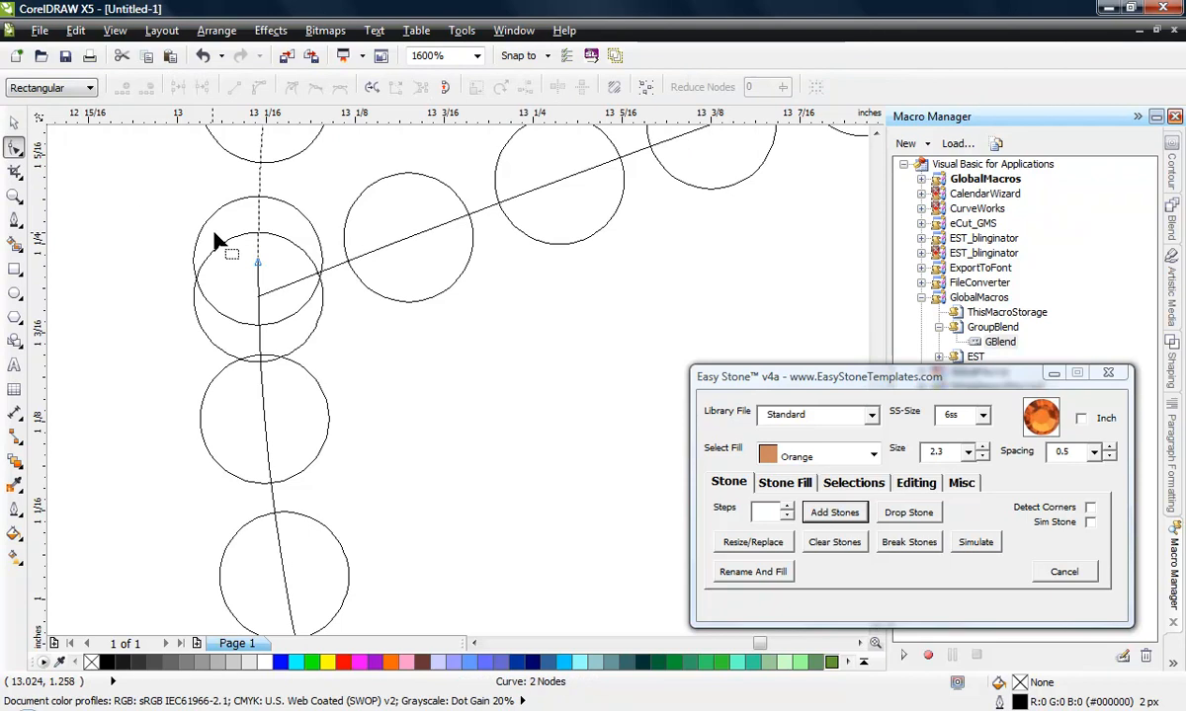
{"action": "scroll", "coordinate": [219, 243], "scroll_direction": "up", "scroll_amount": 1}
{"action": "scroll", "coordinate": [299, 463], "scroll_direction": "down", "scroll_amount": 1}
{"action": "scroll", "coordinate": [297, 461], "scroll_direction": "up", "scroll_amount": 1}
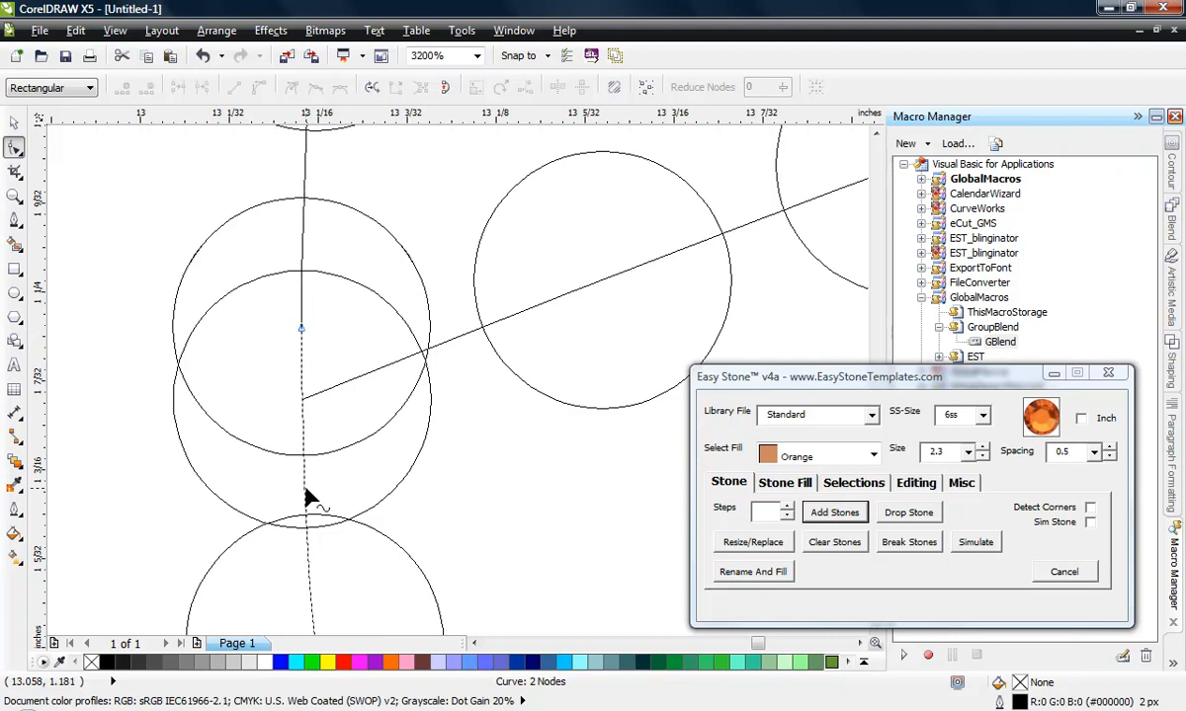
{"action": "double_click", "coordinate": [302, 412]}
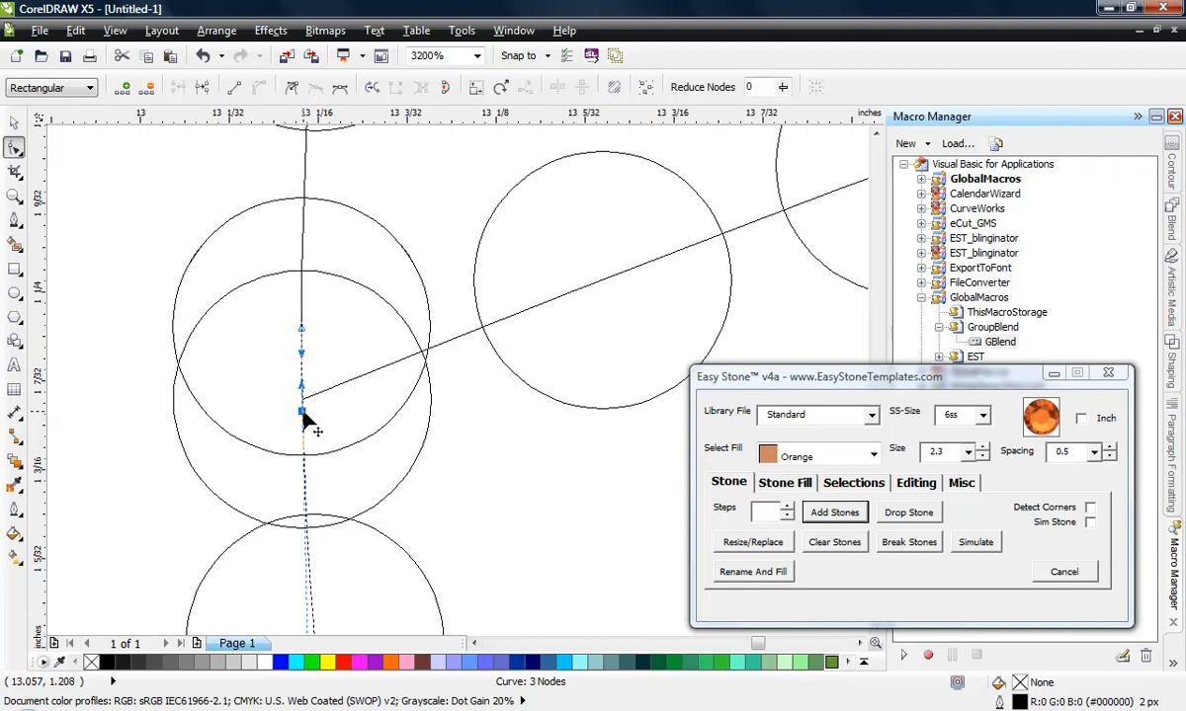
{"action": "left_click_drag", "start_coordinate": [302, 413], "coordinate": [303, 399]}
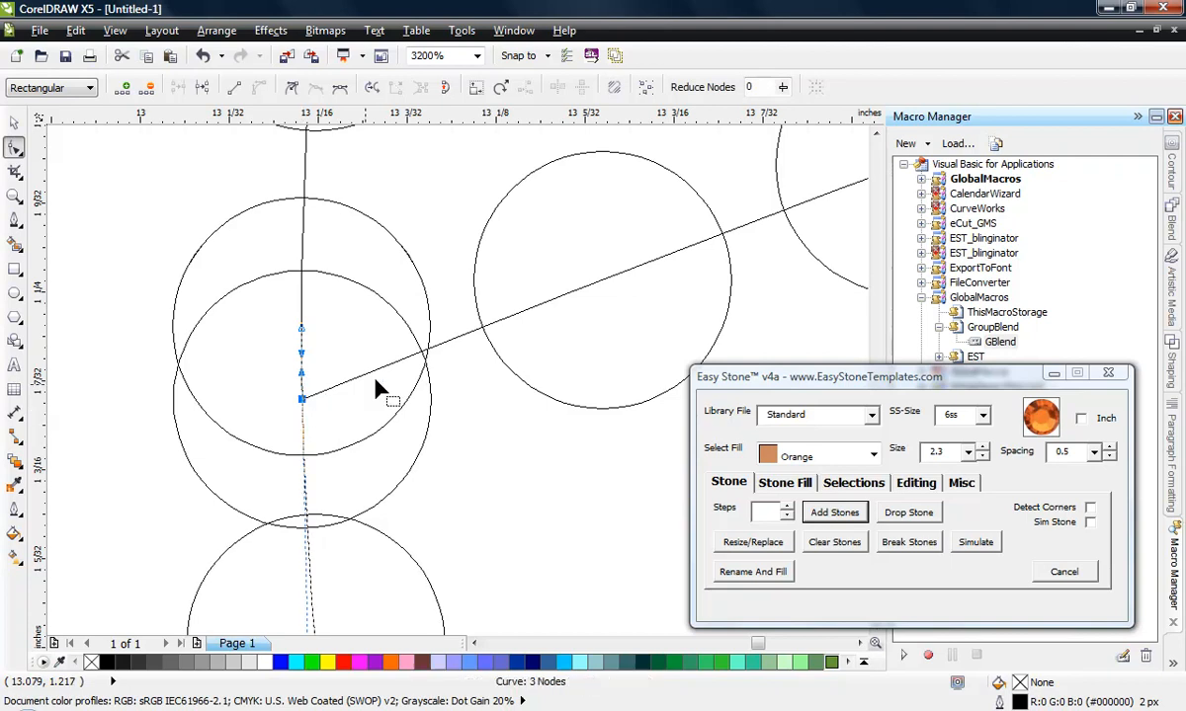
{"action": "double_click", "coordinate": [300, 330]}
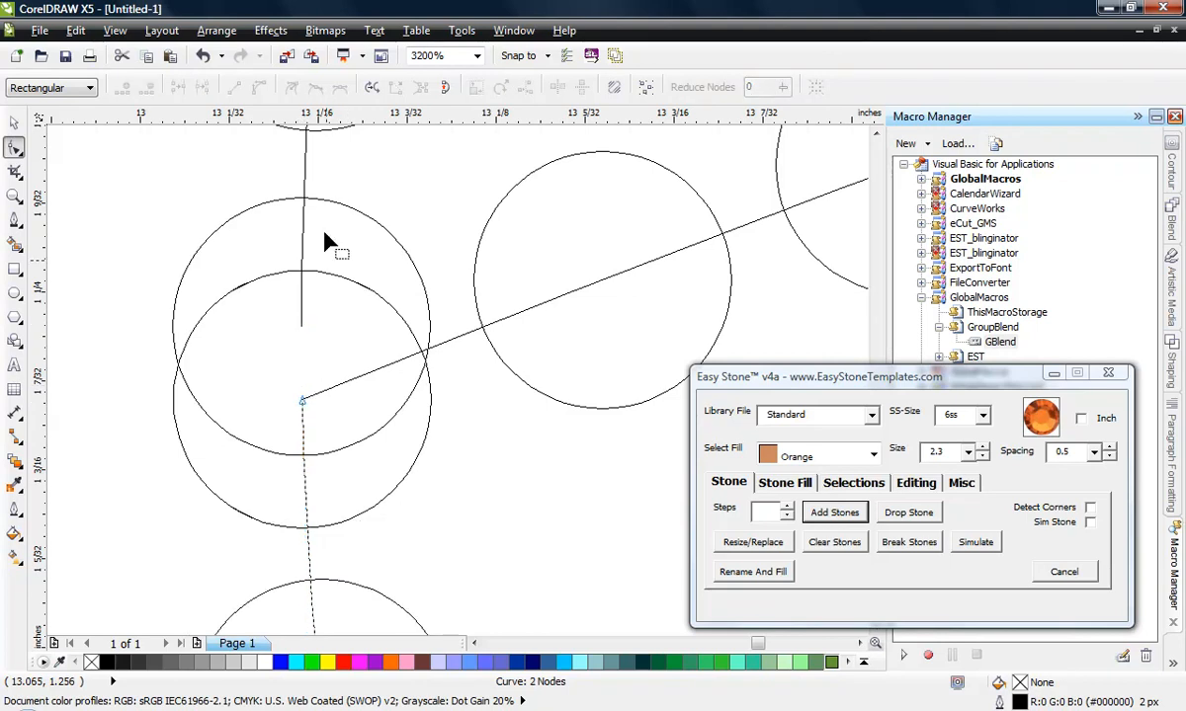
Add a node near the lower end of the circle's upper-left arc and extend that end to the seam's end point
{"action": "left_click_drag", "start_coordinate": [310, 182], "coordinate": [301, 307]}
{"action": "double_click", "coordinate": [302, 313]}
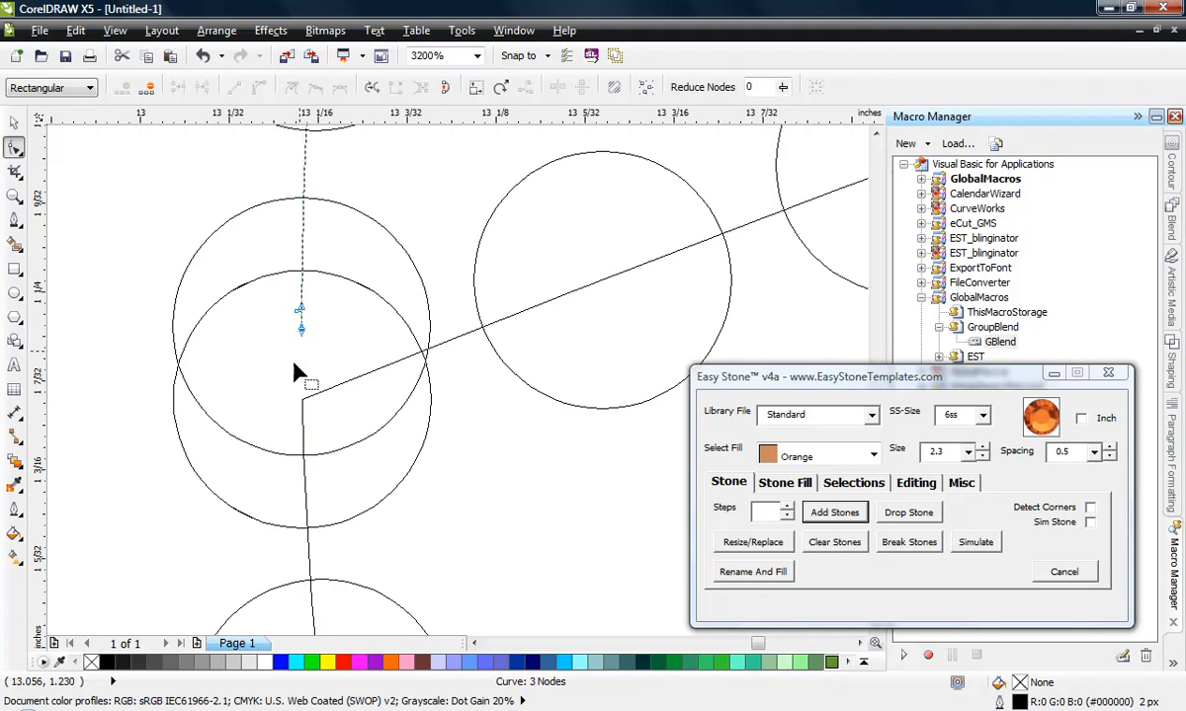
{"action": "left_click_drag", "start_coordinate": [307, 333], "coordinate": [302, 397]}
{"action": "scroll", "coordinate": [304, 387], "scroll_direction": "down", "scroll_amount": 1}
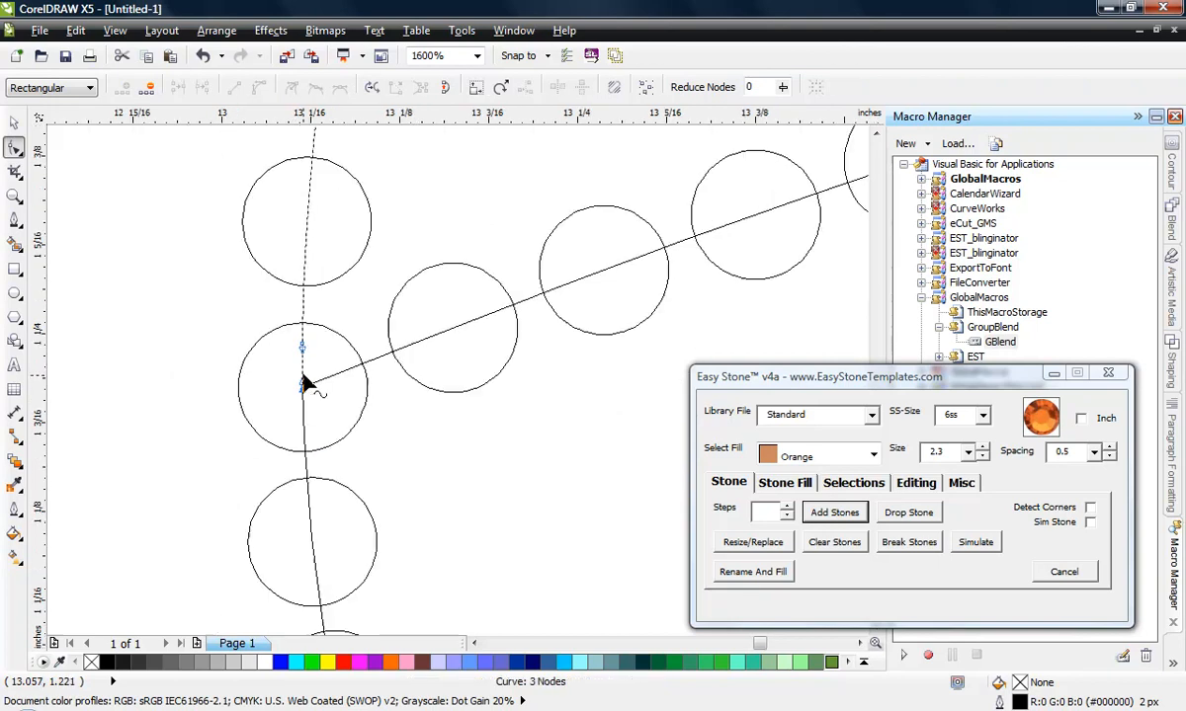
{"action": "left_click", "coordinate": [14, 123]}
{"action": "left_click", "coordinate": [277, 370]}
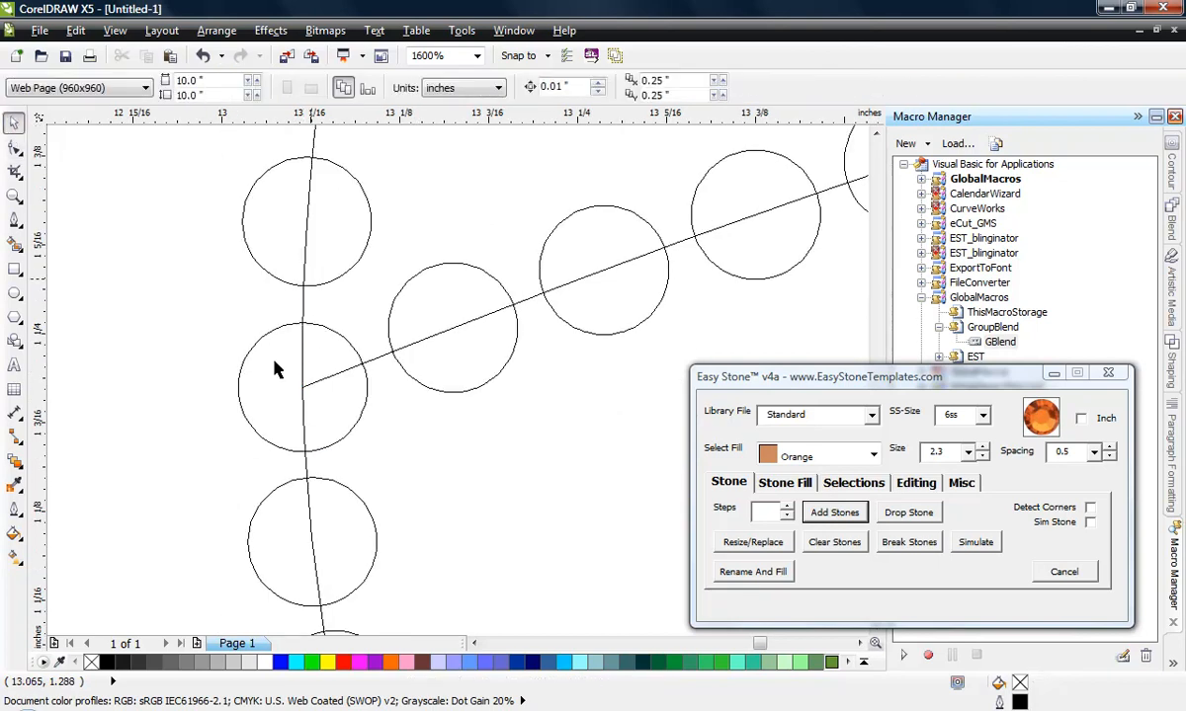
Reapply the orange 6ss stones to the whole basketball design
{"action": "scroll", "coordinate": [358, 283], "scroll_direction": "down", "scroll_amount": 4}
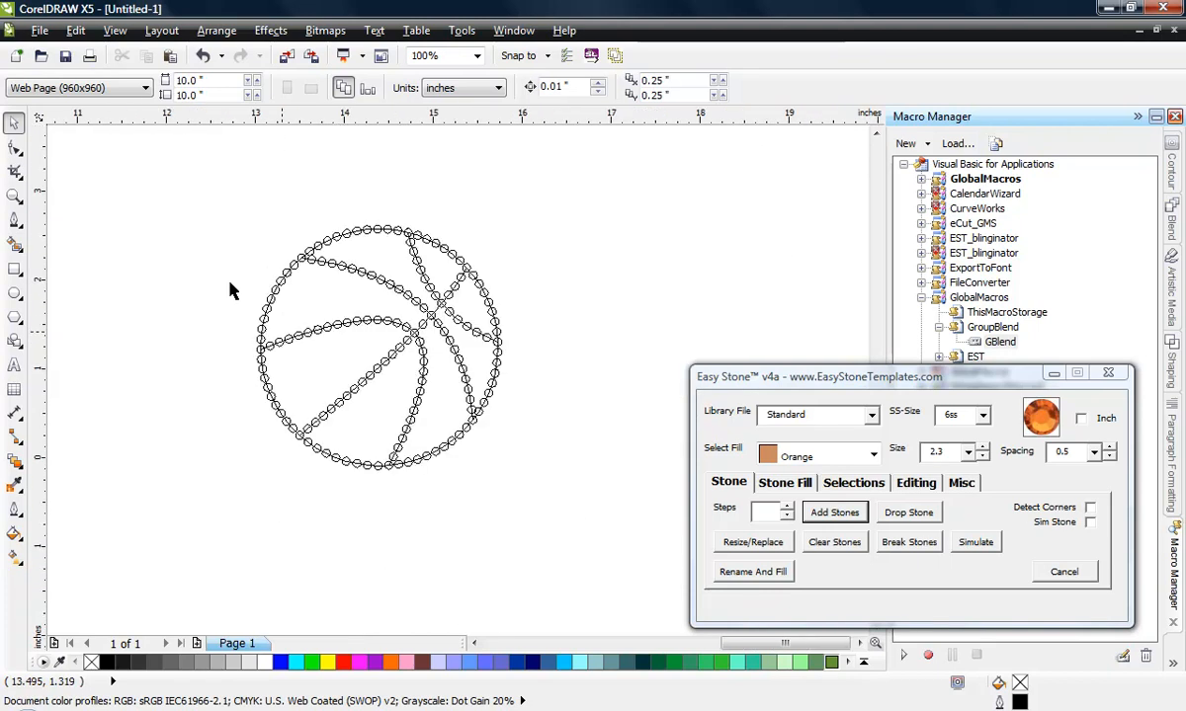
{"action": "left_click_drag", "start_coordinate": [197, 199], "coordinate": [553, 514]}
{"action": "left_click", "coordinate": [835, 511]}
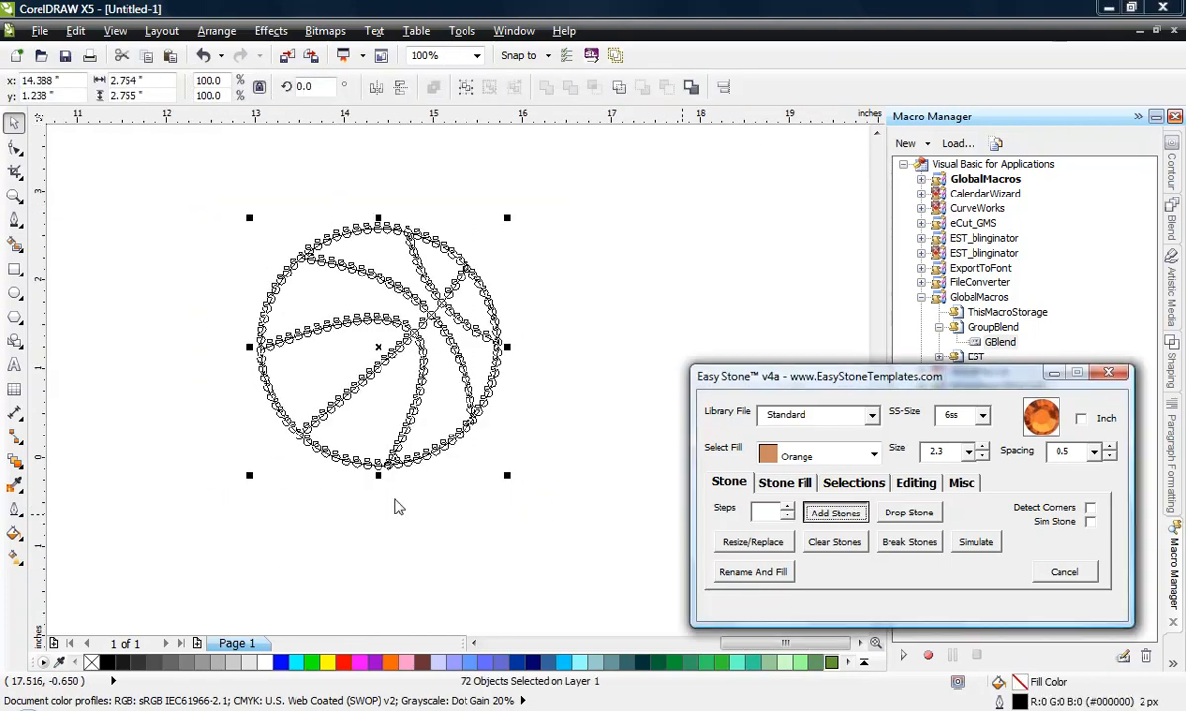
{"action": "left_click", "coordinate": [337, 525]}
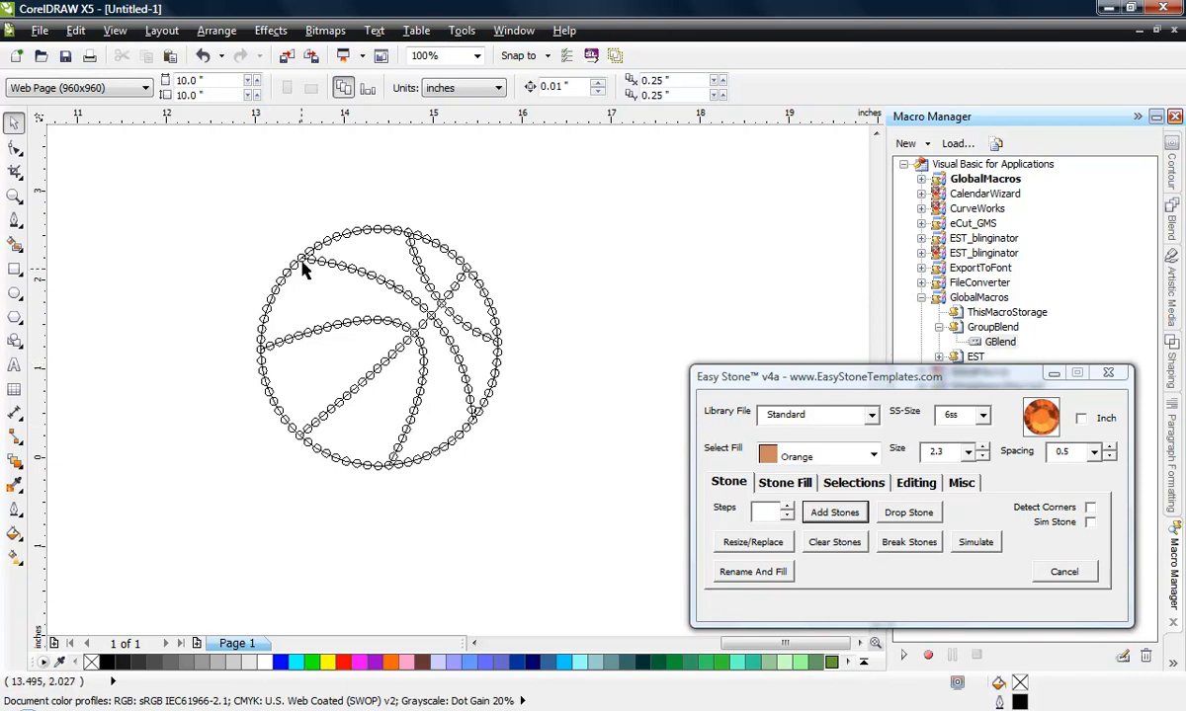
Pull the two stone arcs on the circle's left side outward to check that they are separate segments
{"action": "left_click_drag", "start_coordinate": [262, 308], "coordinate": [201, 298]}
{"action": "left_click", "coordinate": [267, 403]}
{"action": "left_click", "coordinate": [265, 393]}
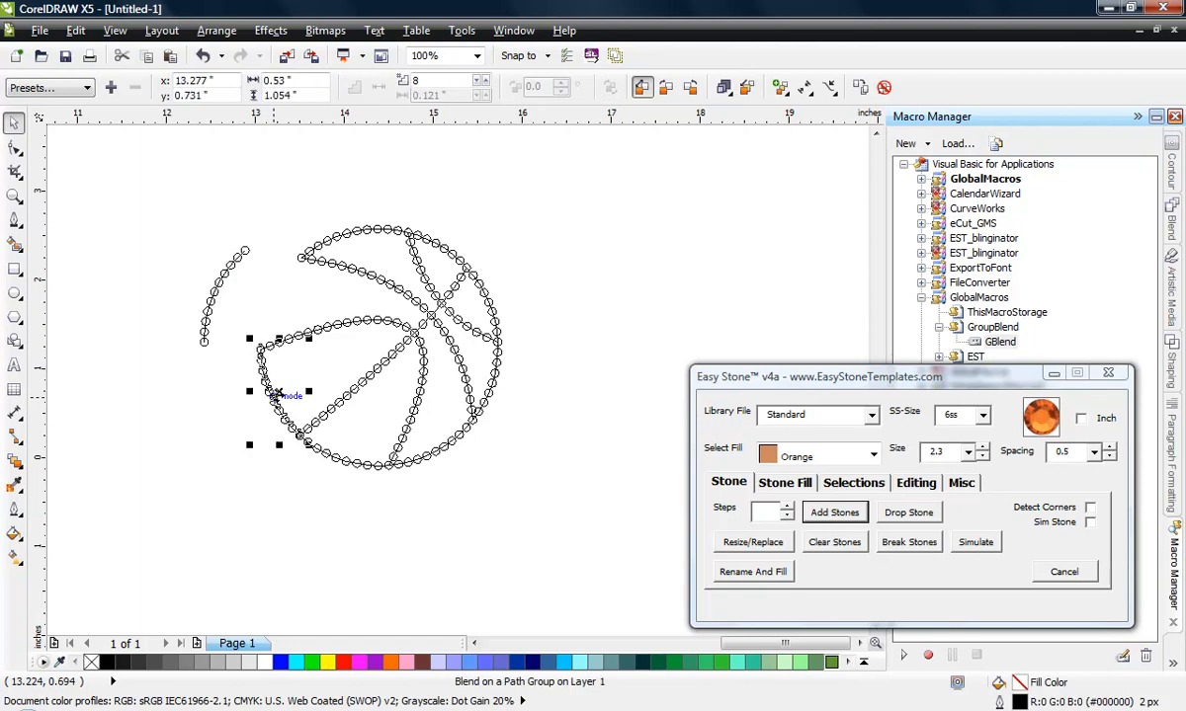
{"action": "left_click_drag", "start_coordinate": [265, 394], "coordinate": [231, 421]}
Undo the moves of the two left stone arcs
{"action": "key", "text": "ctrl+z"}
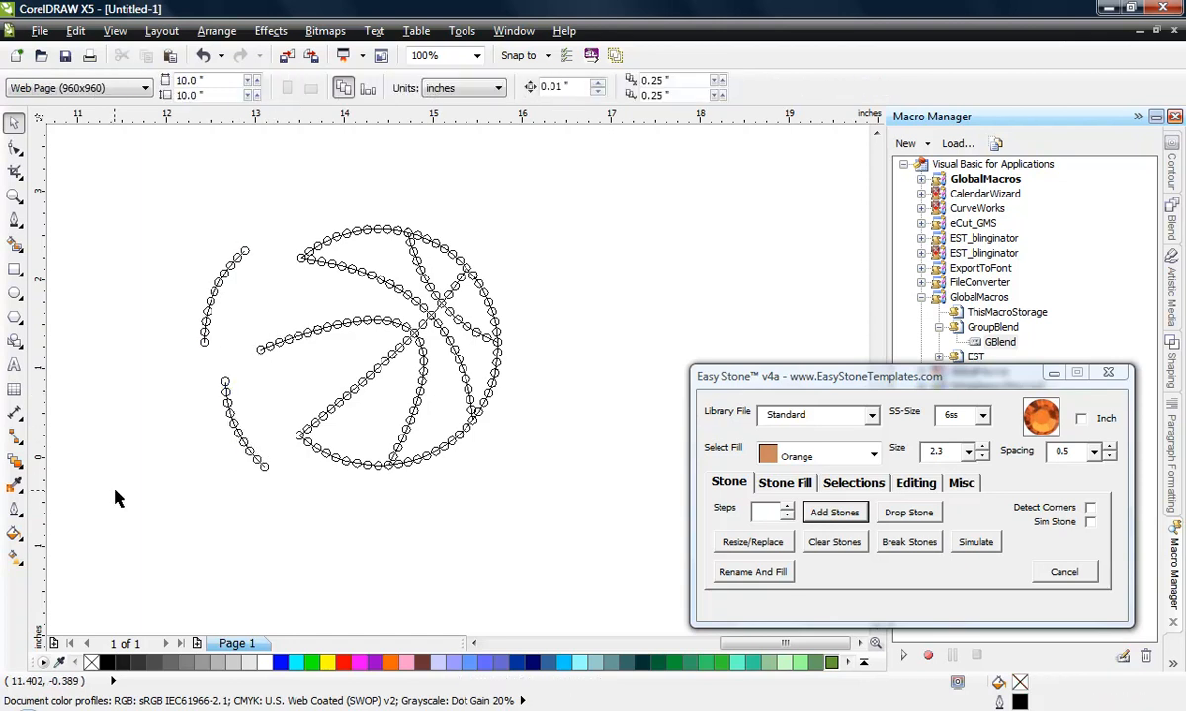
{"action": "key", "text": "ctrl+z"}
{"action": "left_click", "coordinate": [173, 217]}
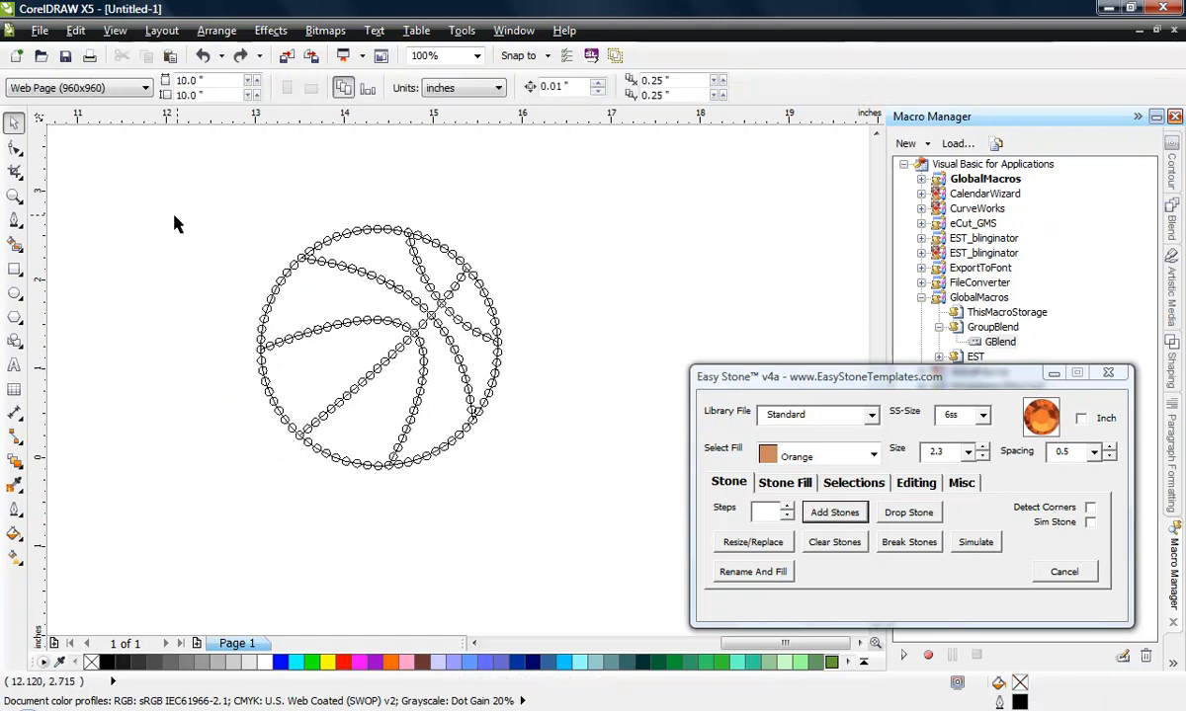
Switch back to Enhanced view and examine the stone spacing between the two upper seam crossings
{"action": "left_click", "coordinate": [114, 30]}
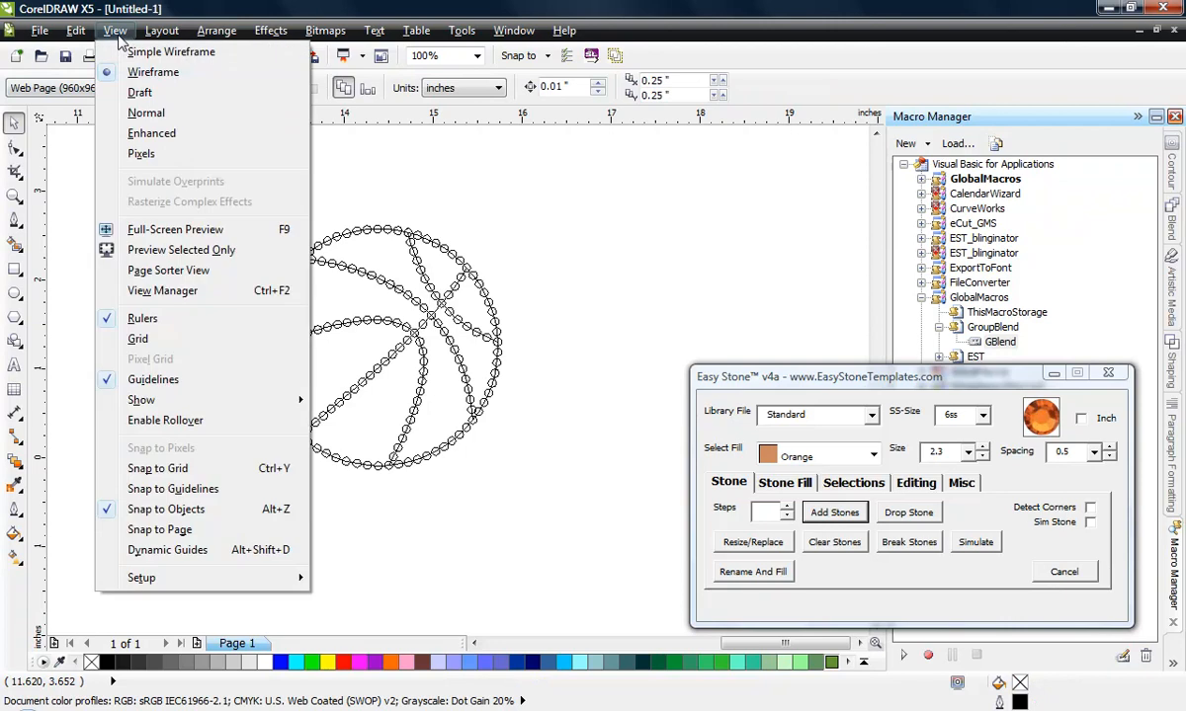
{"action": "left_click", "coordinate": [152, 134]}
{"action": "scroll", "coordinate": [395, 326], "scroll_direction": "up", "scroll_amount": 1}
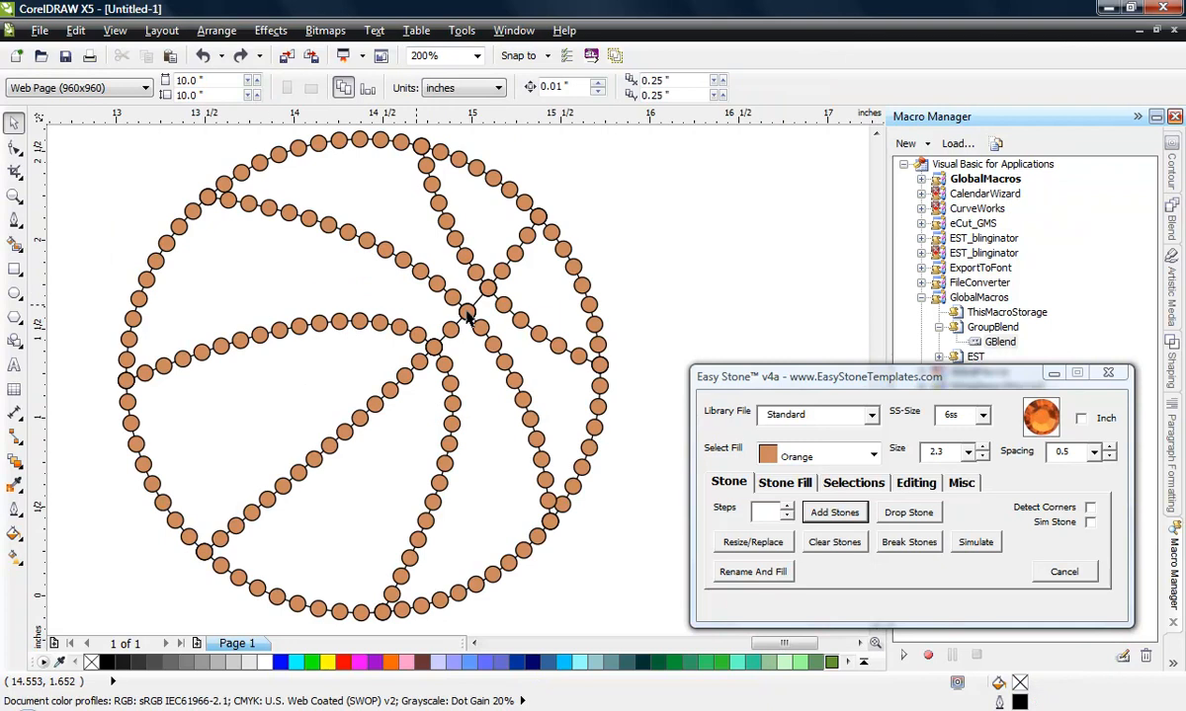
{"action": "scroll", "coordinate": [469, 314], "scroll_direction": "down", "scroll_amount": 1}
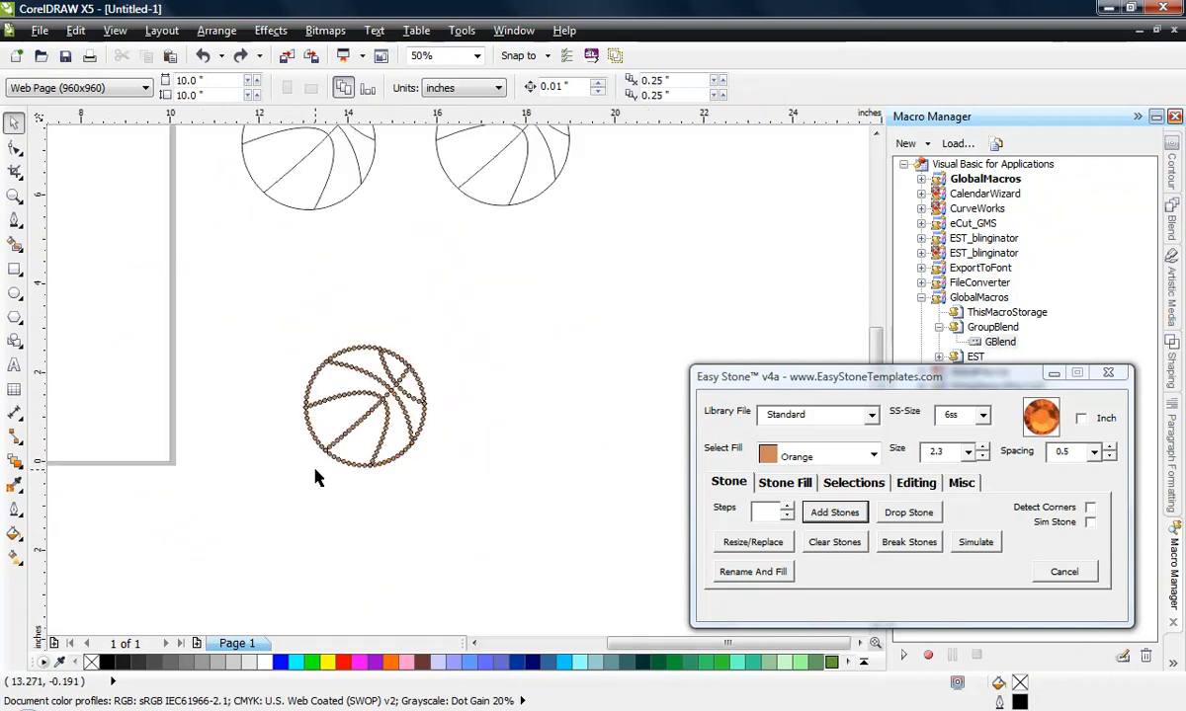
{"action": "scroll", "coordinate": [317, 479], "scroll_direction": "down", "scroll_amount": 1}
{"action": "scroll", "coordinate": [329, 433], "scroll_direction": "up", "scroll_amount": 1}
{"action": "scroll", "coordinate": [464, 430], "scroll_direction": "up", "scroll_amount": 3}
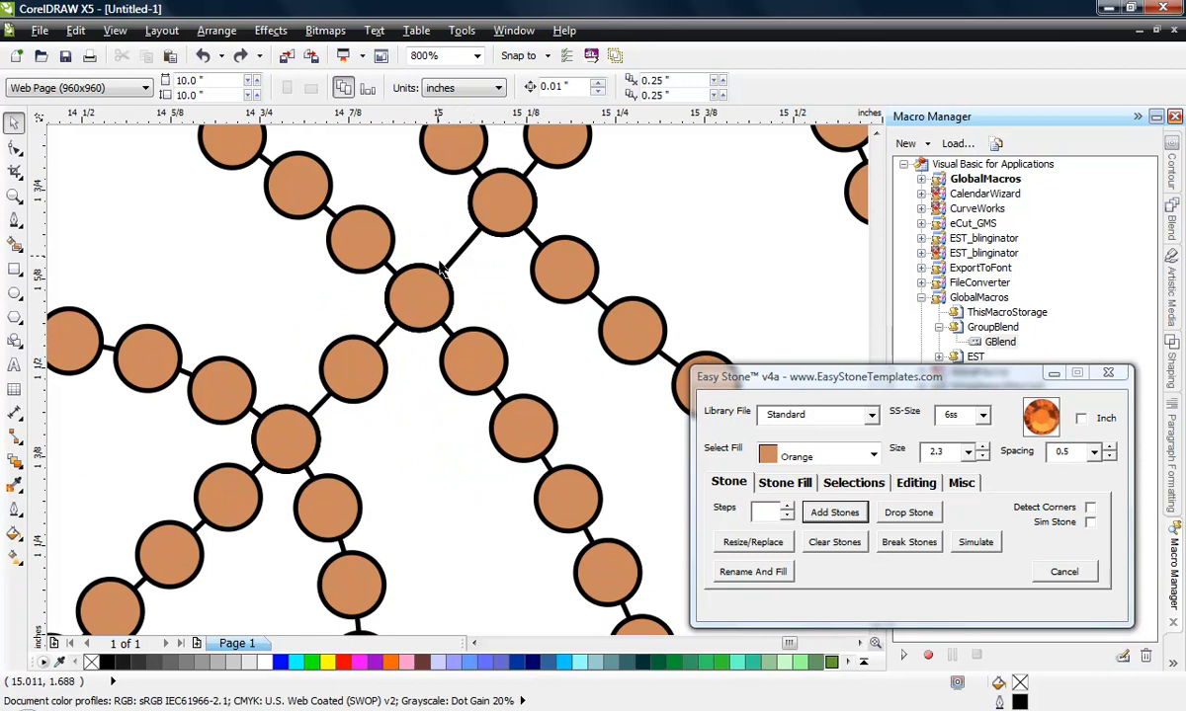
{"action": "scroll", "coordinate": [484, 247], "scroll_direction": "down", "scroll_amount": 3}
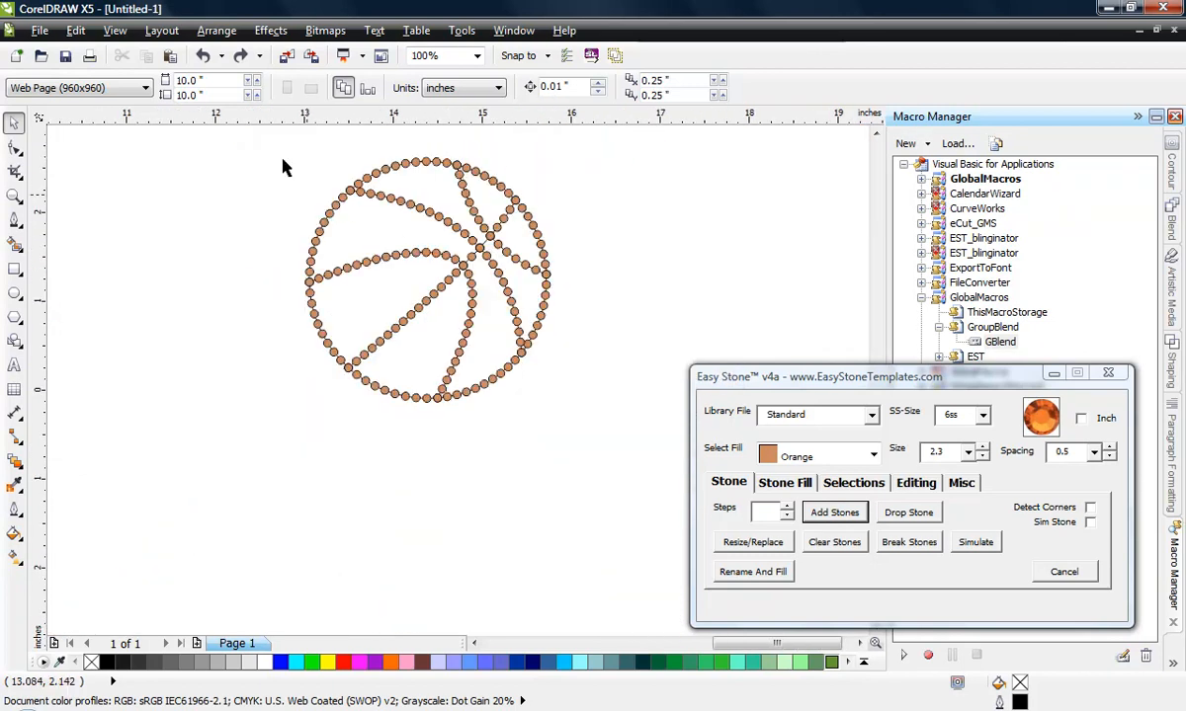
Scale the whole basketball up proportionally to about 3.4 inches wide and reapply the orange 6ss stones
{"action": "key", "text": "ctrl+a"}
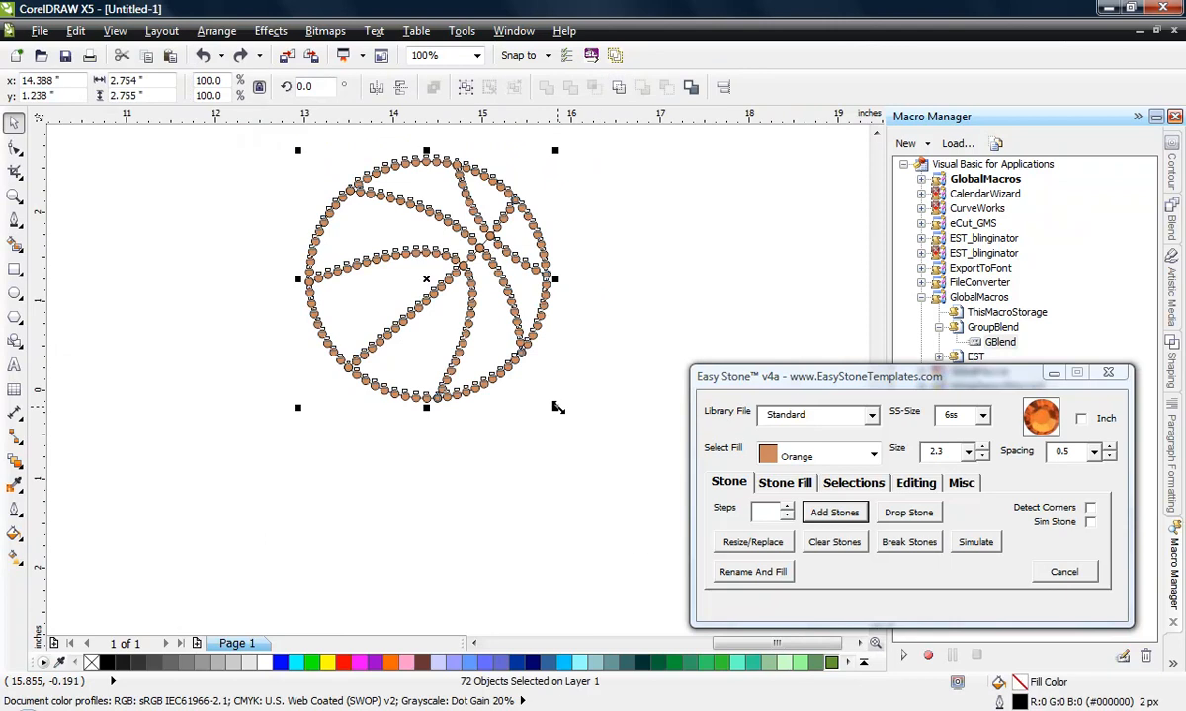
{"action": "left_click_drag", "start_coordinate": [556, 405], "coordinate": [613, 480]}
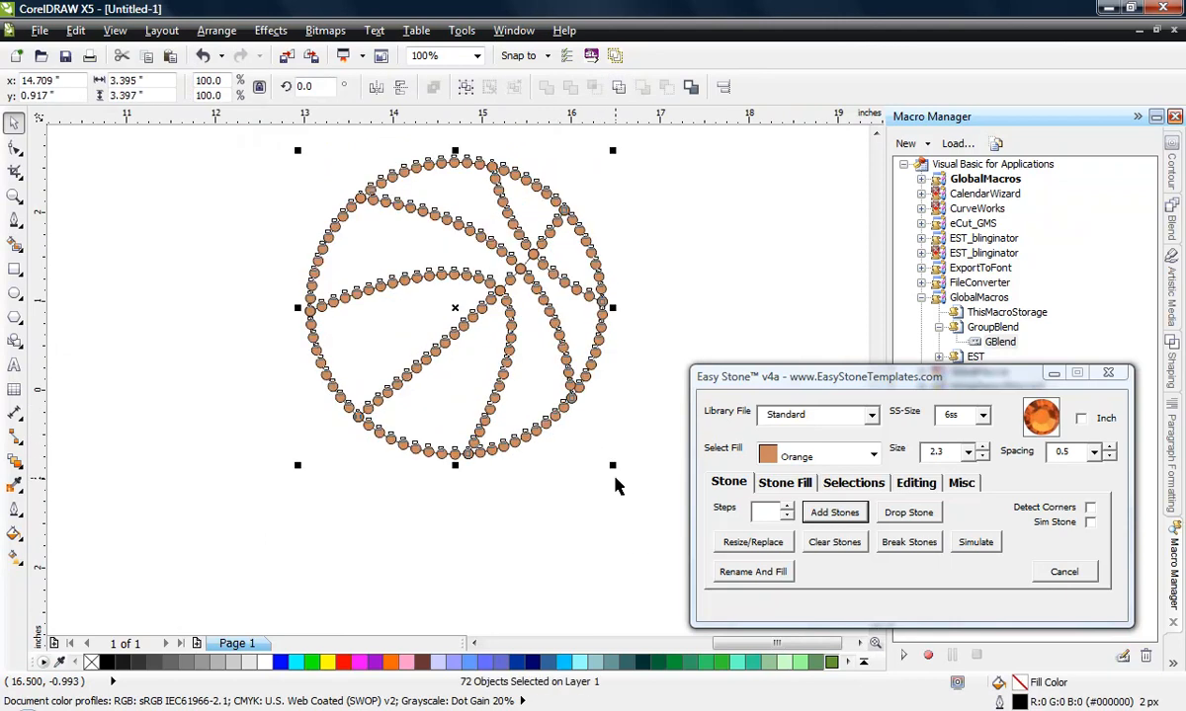
{"action": "left_click", "coordinate": [832, 518]}
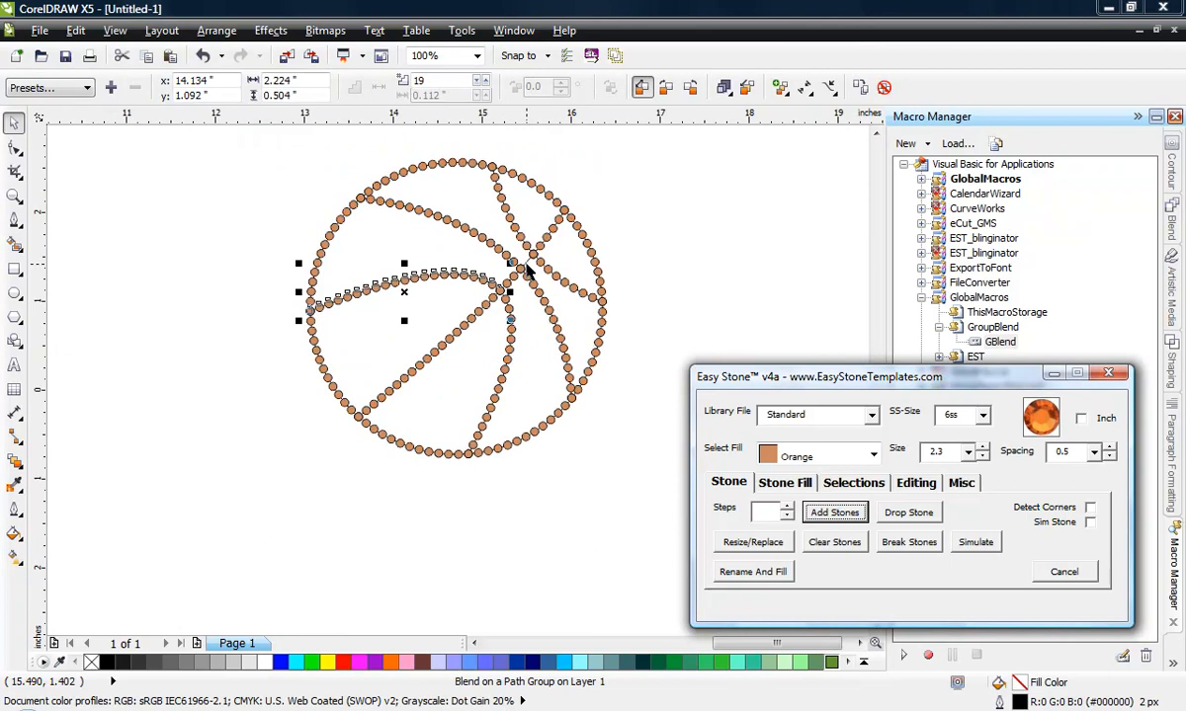
{"action": "left_click", "coordinate": [309, 411]}
Enlarge the whole basketball further to about 3.68 inches wide, reapply its stones, and check the spacing at the seam crossings
{"action": "scroll", "coordinate": [307, 407], "scroll_direction": "down", "scroll_amount": 1}
{"action": "left_click_drag", "start_coordinate": [257, 237], "coordinate": [472, 462]}
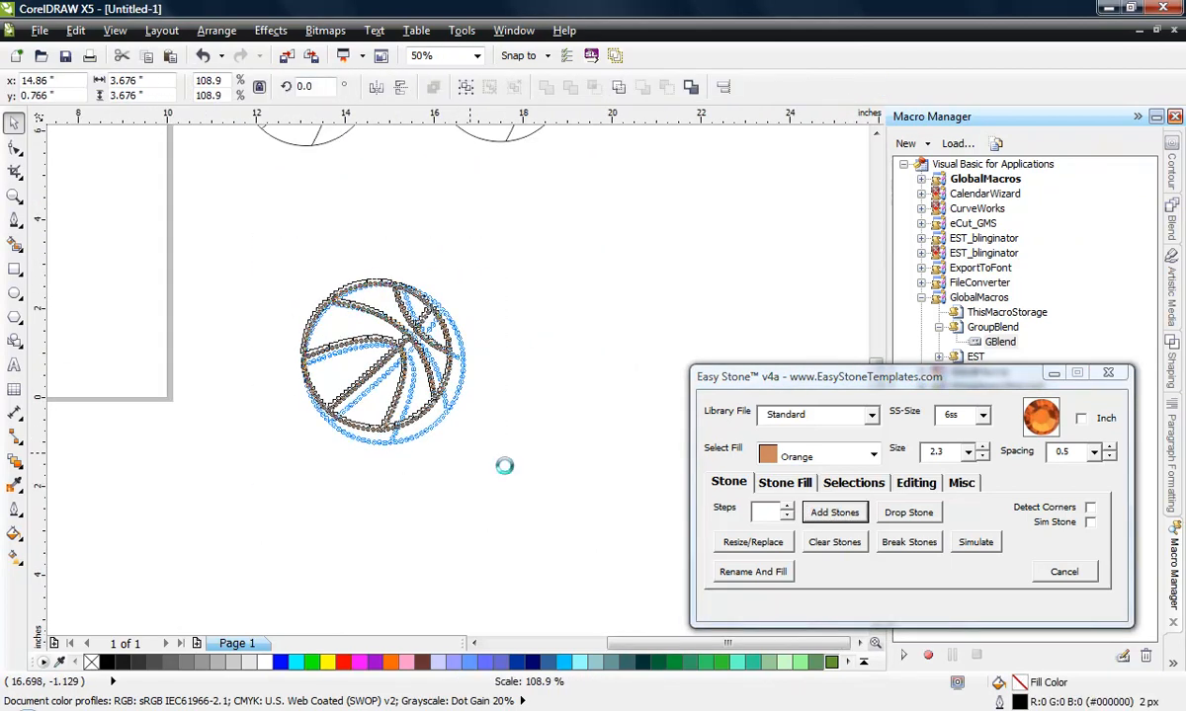
{"action": "left_click", "coordinate": [833, 511]}
{"action": "left_click", "coordinate": [397, 336]}
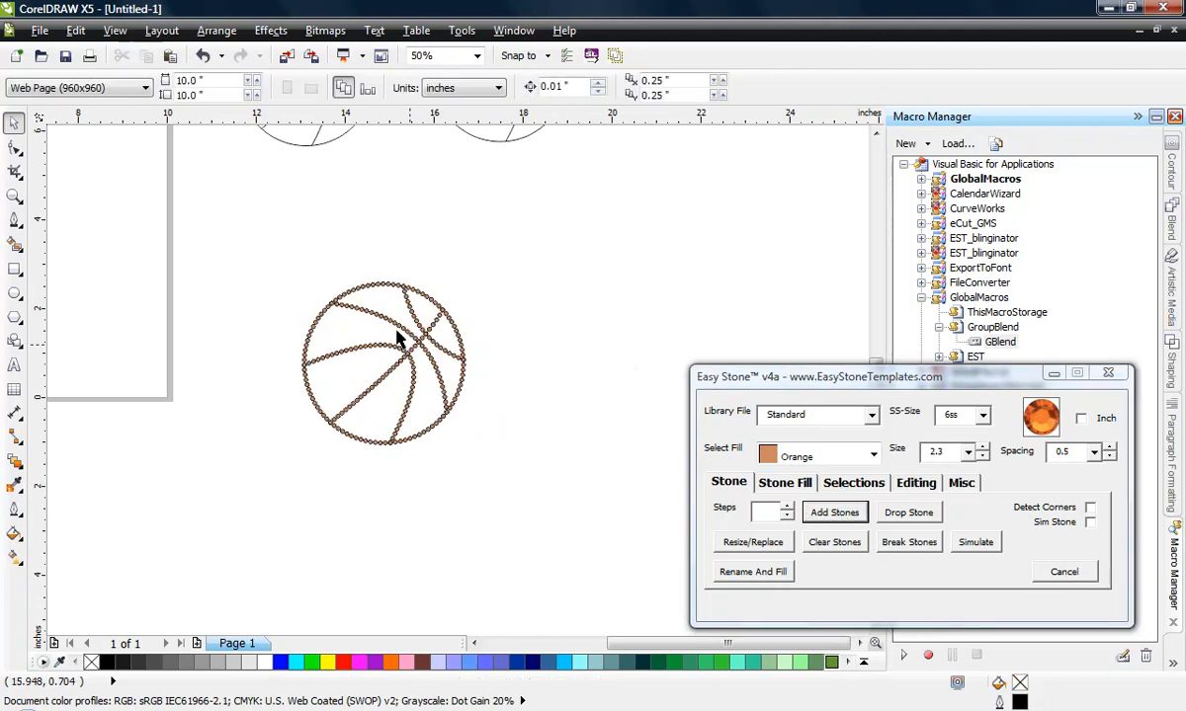
{"action": "scroll", "coordinate": [398, 336], "scroll_direction": "up", "scroll_amount": 3}
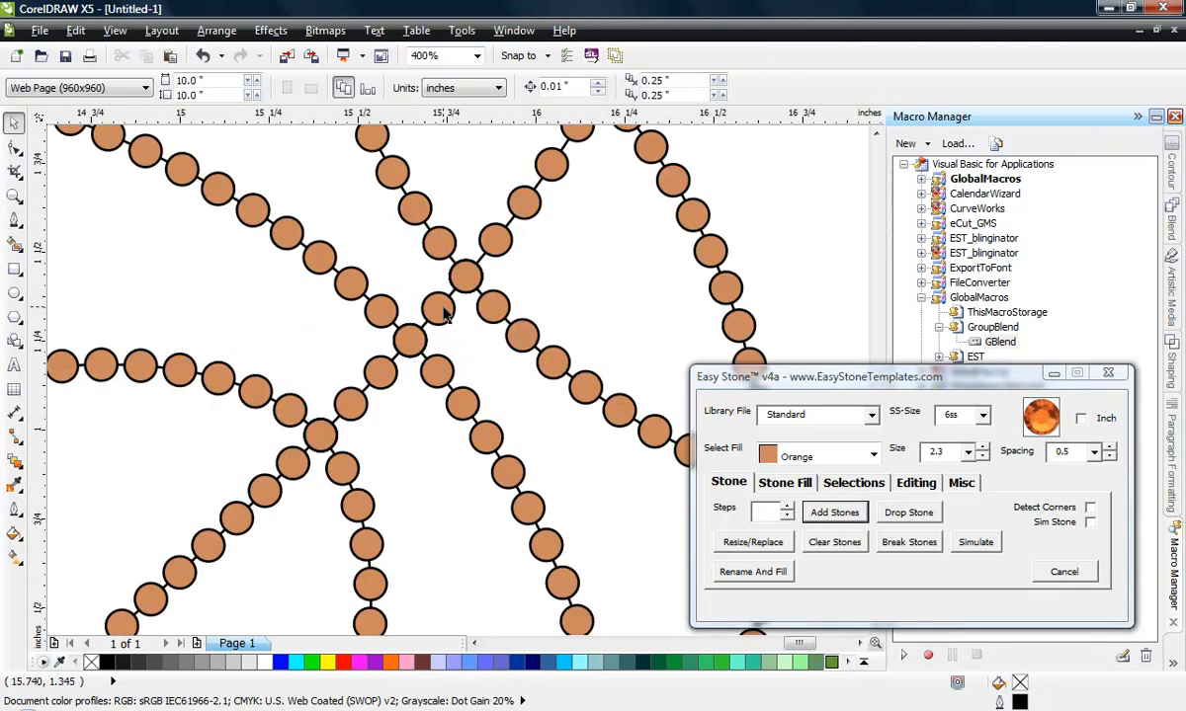
Examine the stone spacing around the basketball, especially where the seams meet the outer circle at the lower right and upper left
{"action": "scroll", "coordinate": [445, 314], "scroll_direction": "down", "scroll_amount": 2}
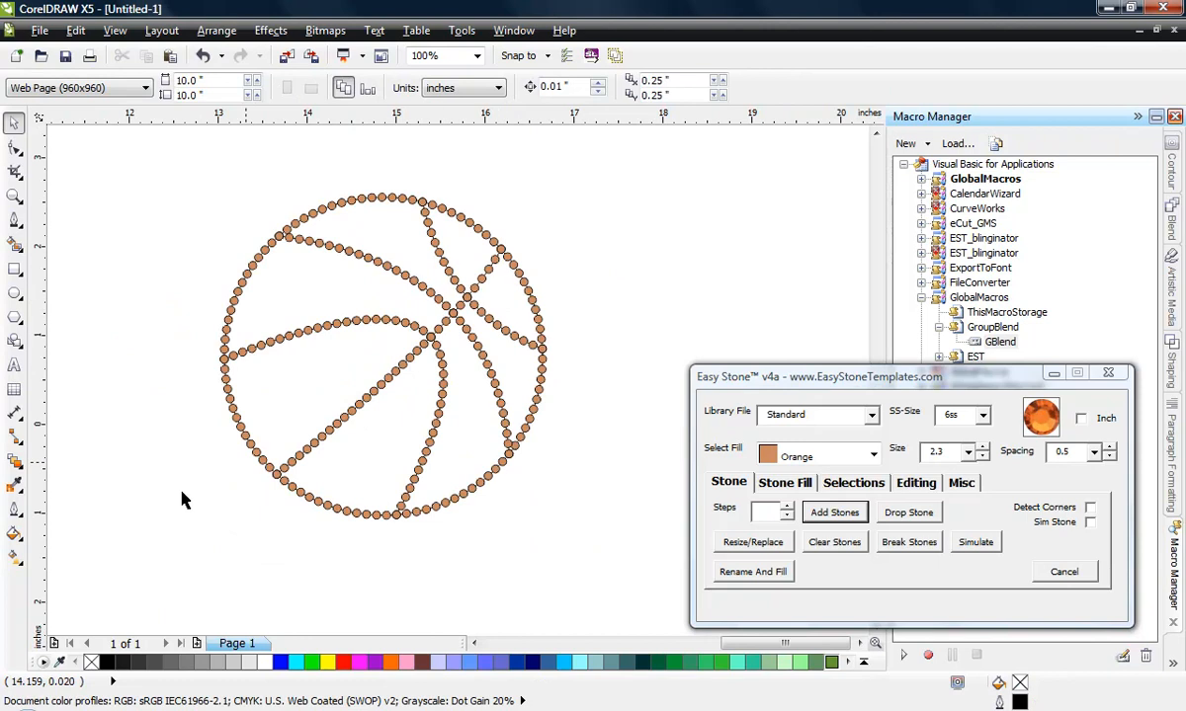
{"action": "left_click_drag", "start_coordinate": [152, 178], "coordinate": [561, 553]}
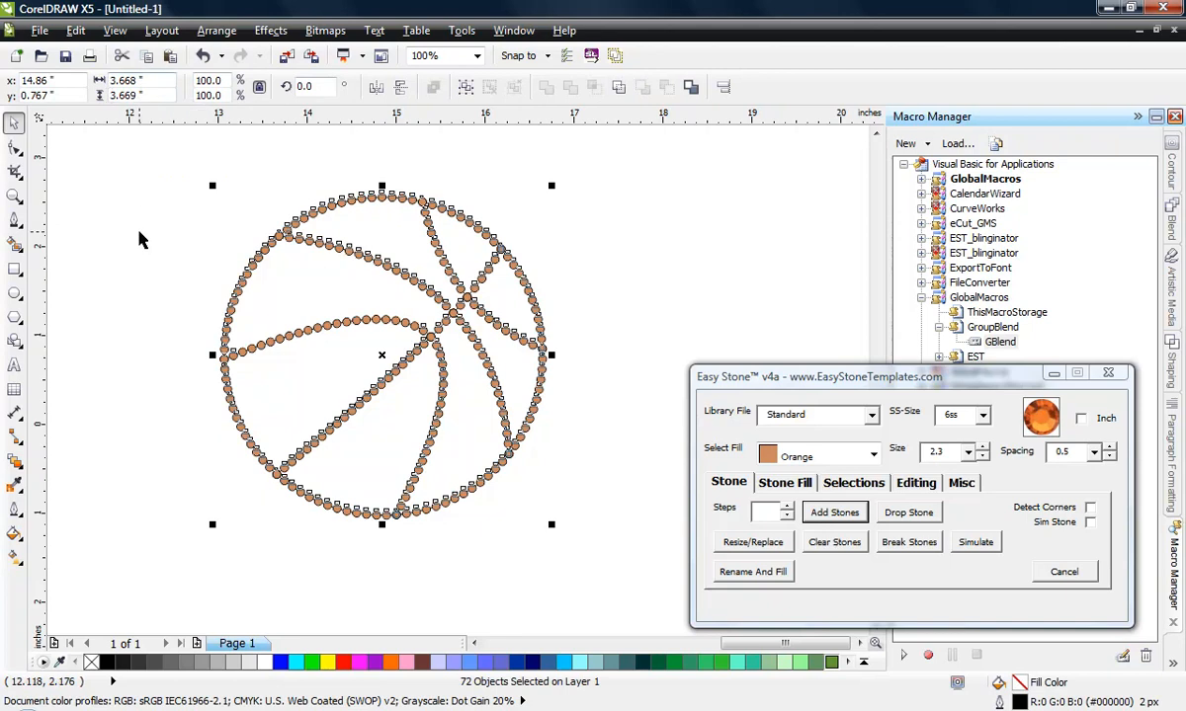
{"action": "left_click", "coordinate": [175, 260]}
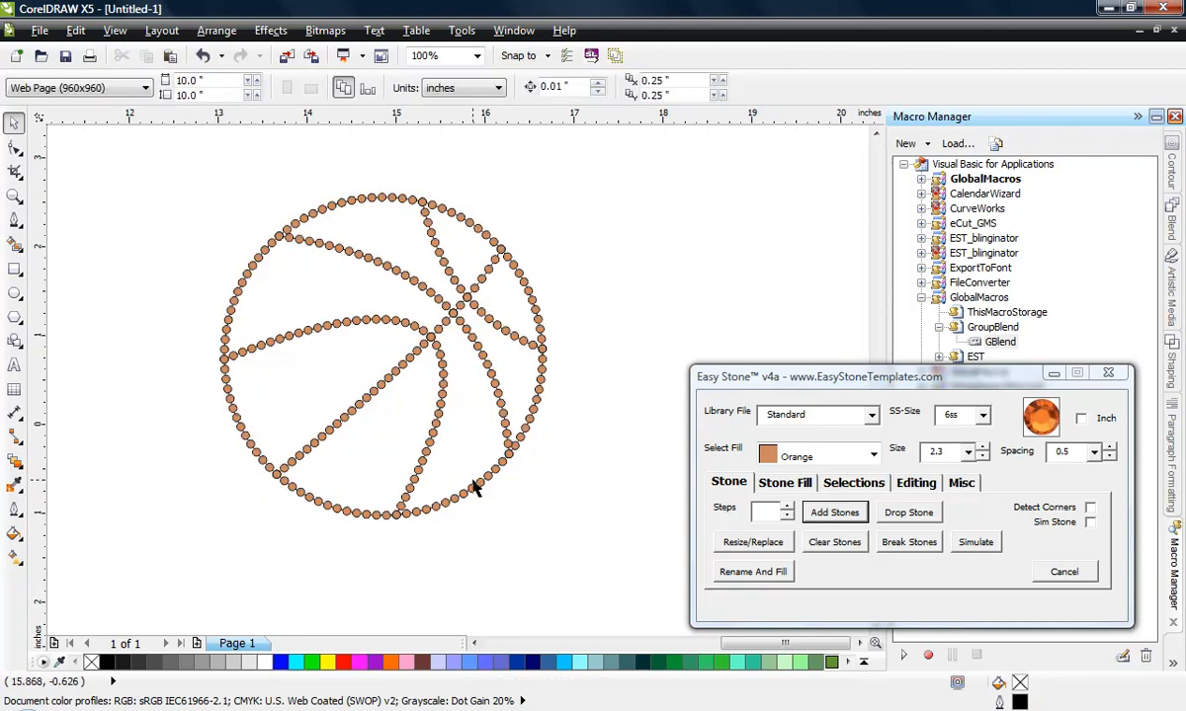
{"action": "scroll", "coordinate": [553, 416], "scroll_direction": "up", "scroll_amount": 2}
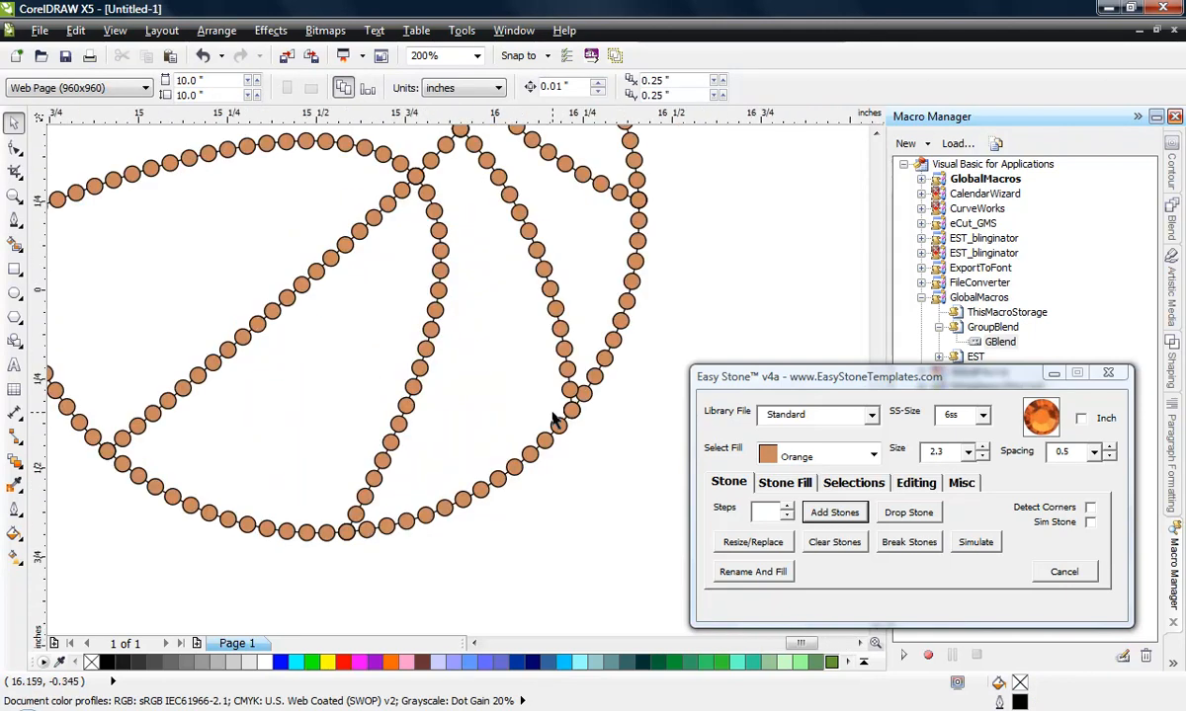
{"action": "scroll", "coordinate": [600, 386], "scroll_direction": "up", "scroll_amount": 2}
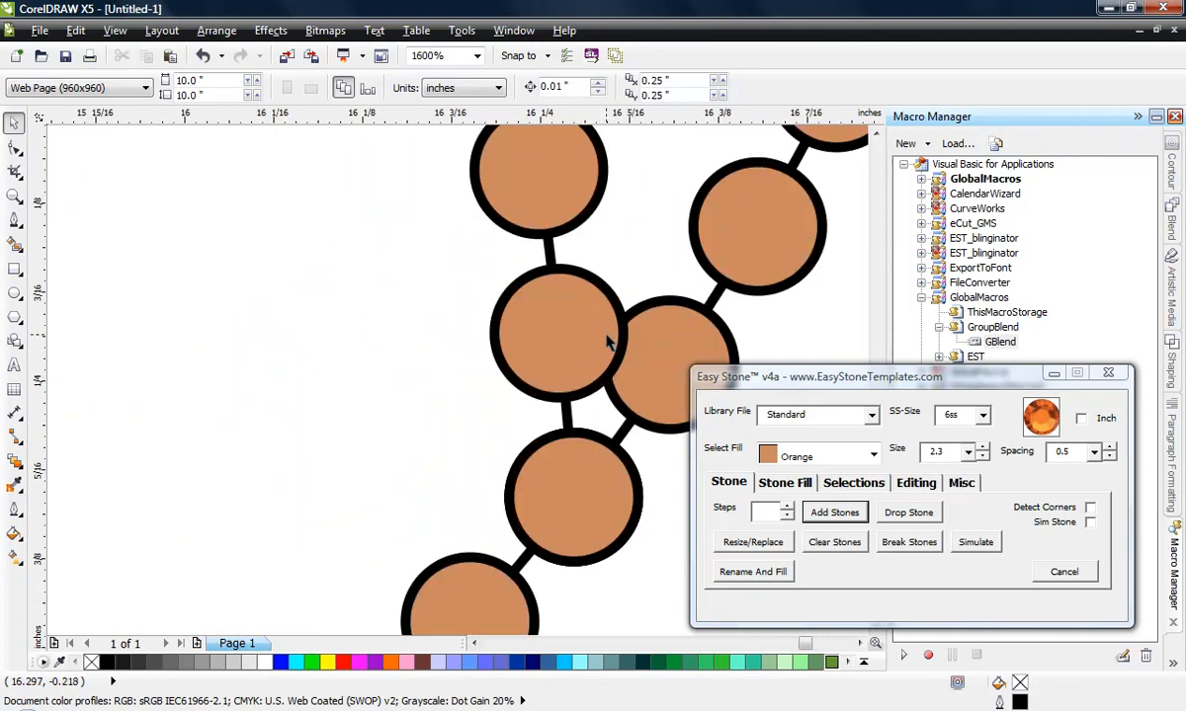
{"action": "scroll", "coordinate": [662, 358], "scroll_direction": "down", "scroll_amount": 4}
{"action": "scroll", "coordinate": [308, 246], "scroll_direction": "up", "scroll_amount": 2}
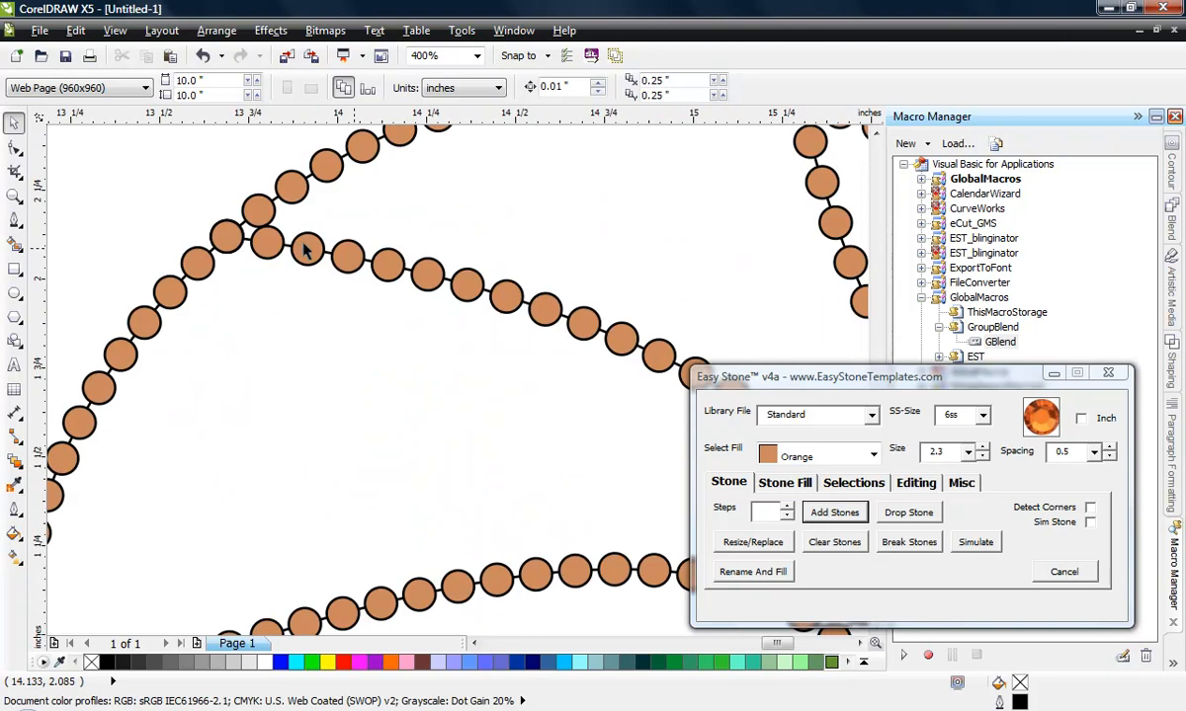
{"action": "scroll", "coordinate": [225, 252], "scroll_direction": "up", "scroll_amount": 1}
{"action": "scroll", "coordinate": [297, 208], "scroll_direction": "down", "scroll_amount": 2}
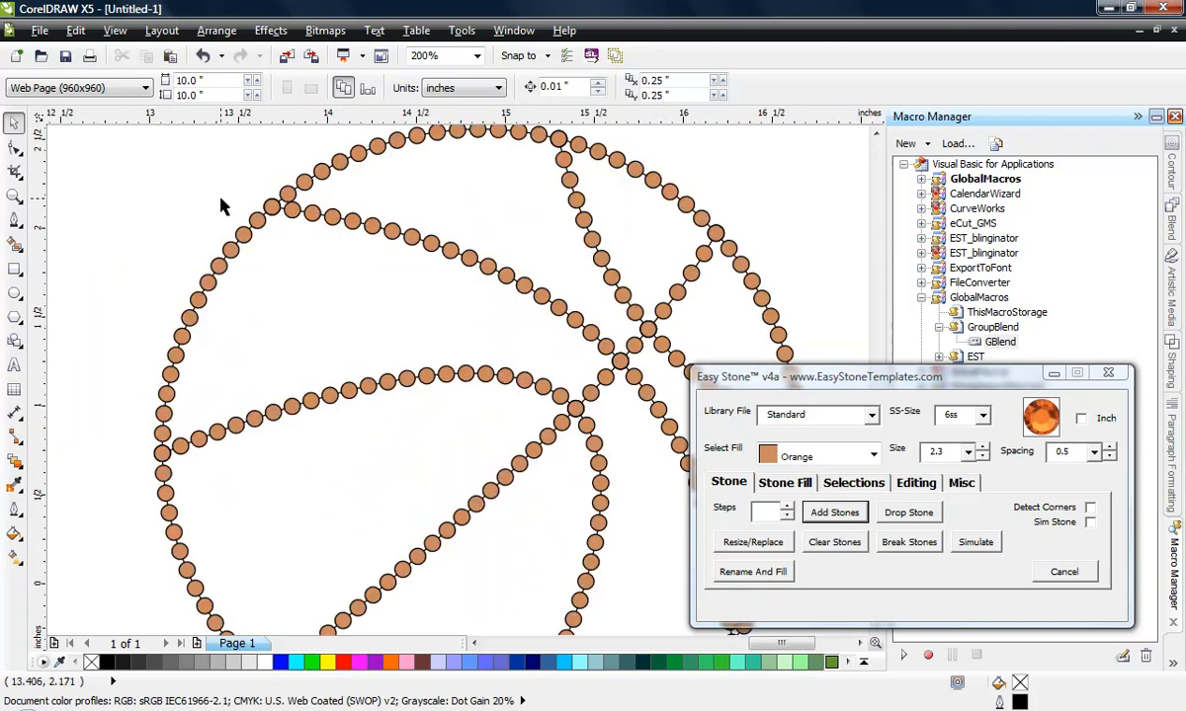
{"action": "scroll", "coordinate": [213, 193], "scroll_direction": "down", "scroll_amount": 1}
{"action": "scroll", "coordinate": [365, 345], "scroll_direction": "up", "scroll_amount": 1}
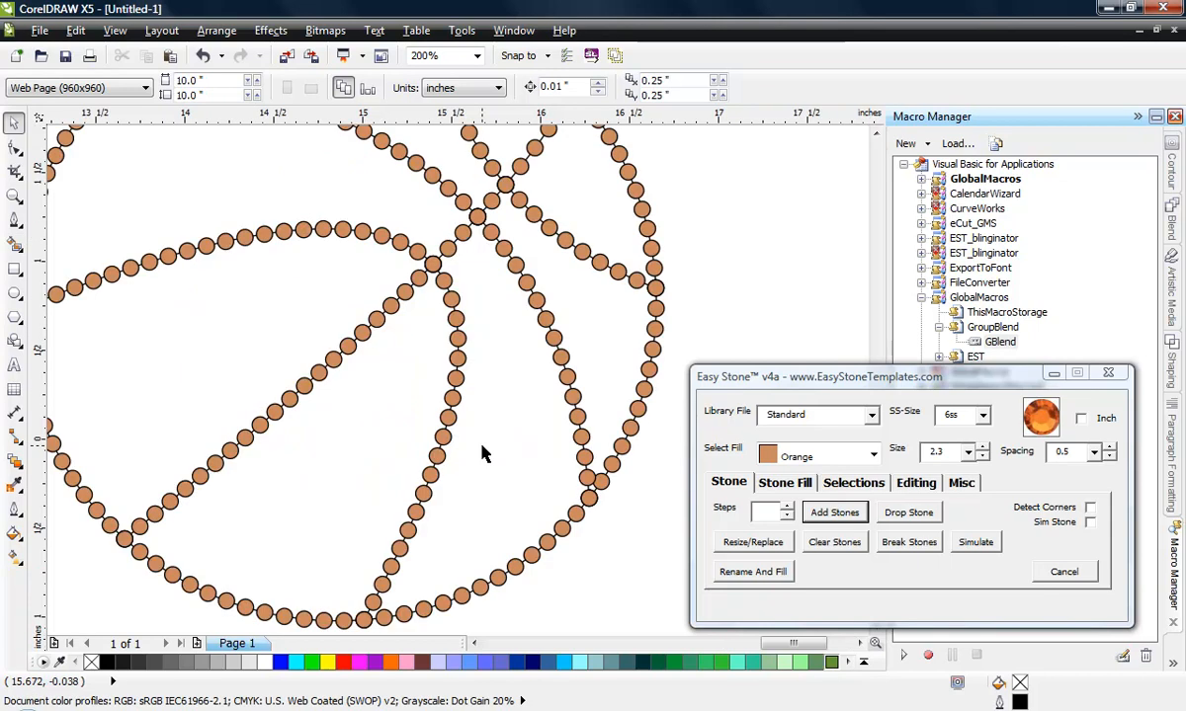
{"action": "scroll", "coordinate": [451, 410], "scroll_direction": "down", "scroll_amount": 1}
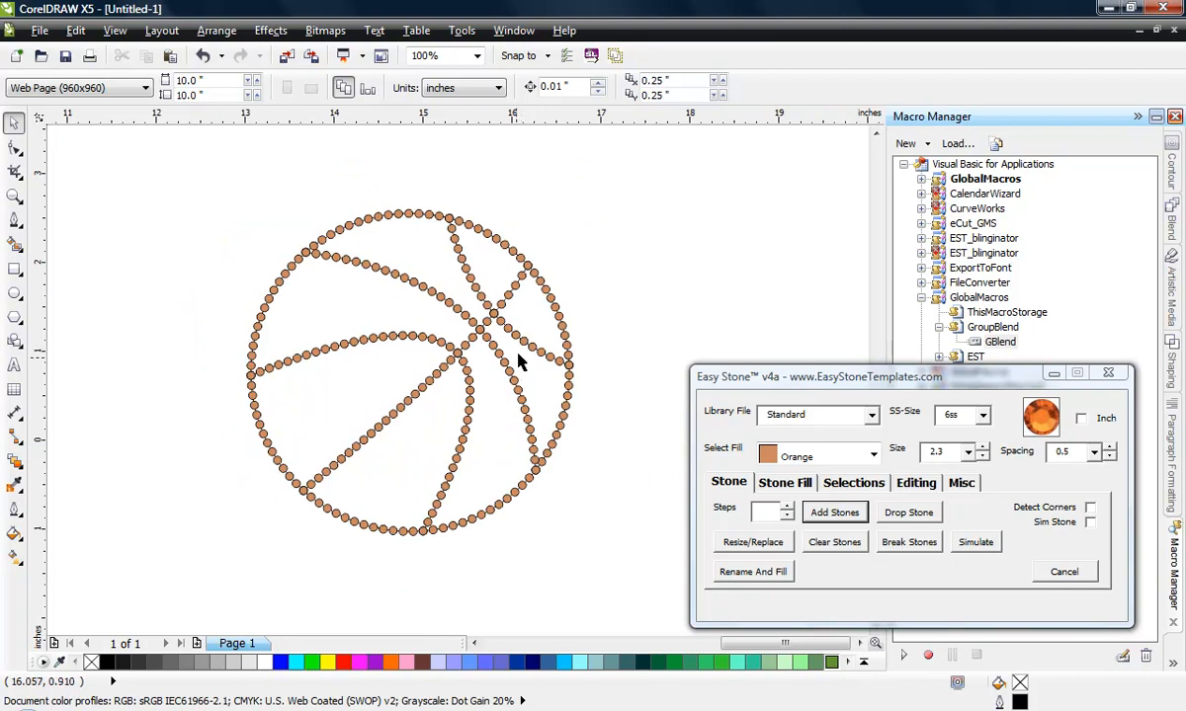
Check the basketball's stones in Wireframe view, and return to Enhanced view
{"action": "left_click_drag", "start_coordinate": [524, 354], "coordinate": [530, 342]}
{"action": "left_click", "coordinate": [115, 31]}
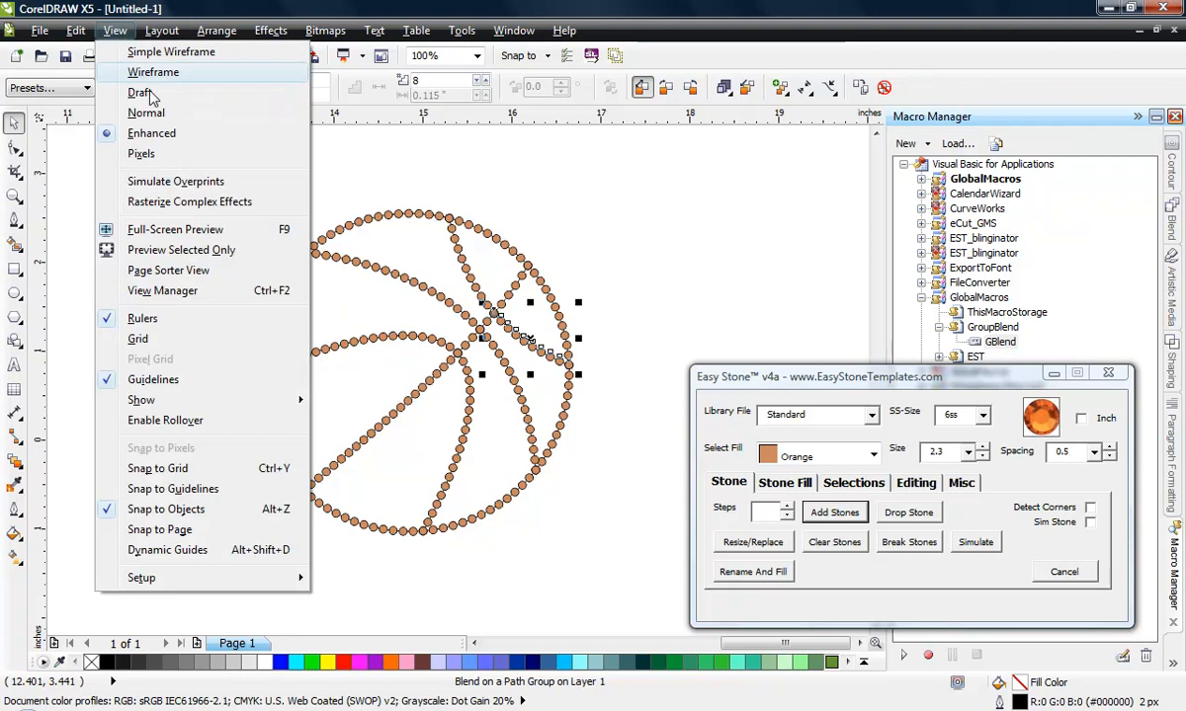
{"action": "left_click", "coordinate": [153, 73]}
{"action": "left_click", "coordinate": [201, 293]}
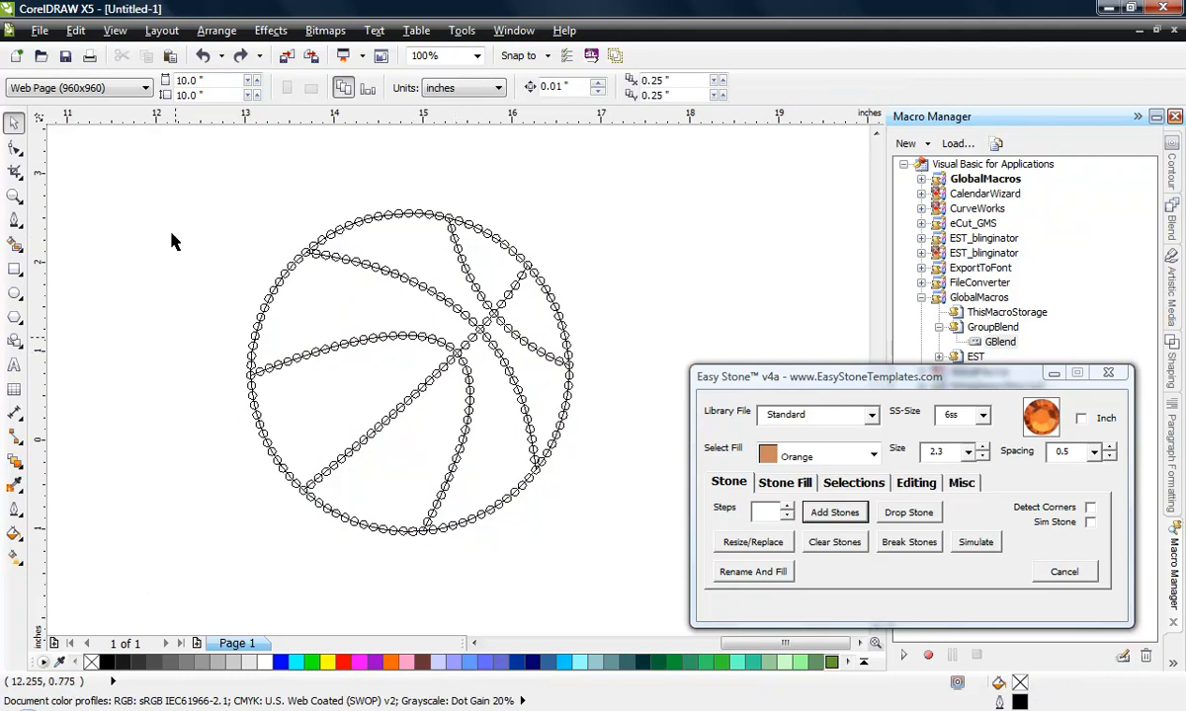
{"action": "left_click", "coordinate": [115, 31]}
{"action": "left_click", "coordinate": [149, 135]}
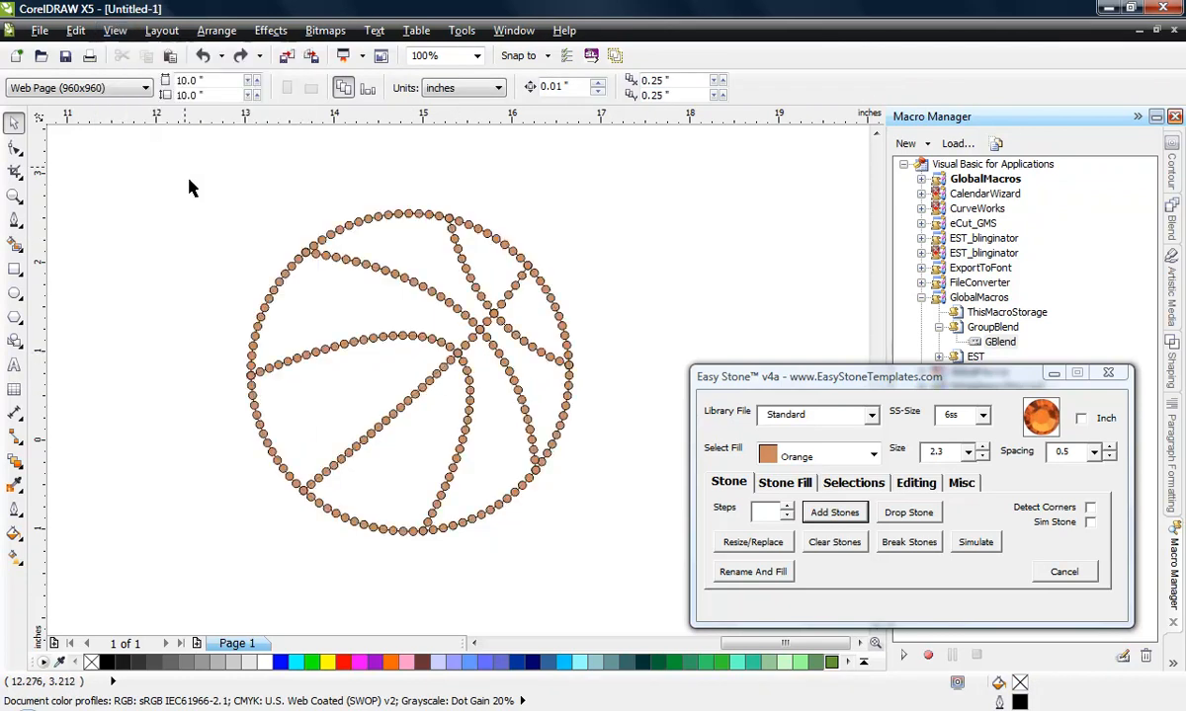
Break the whole basketball's stone blends into individual stones
{"action": "left_click_drag", "start_coordinate": [156, 163], "coordinate": [632, 590]}
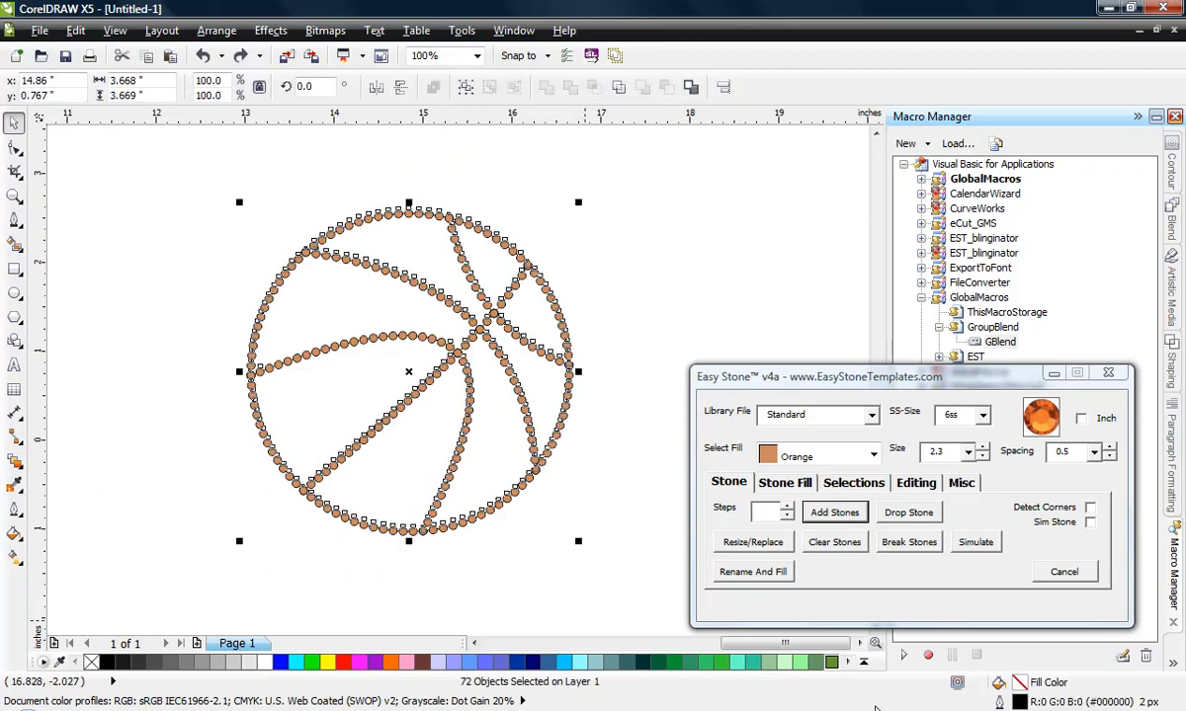
{"action": "left_click", "coordinate": [909, 541]}
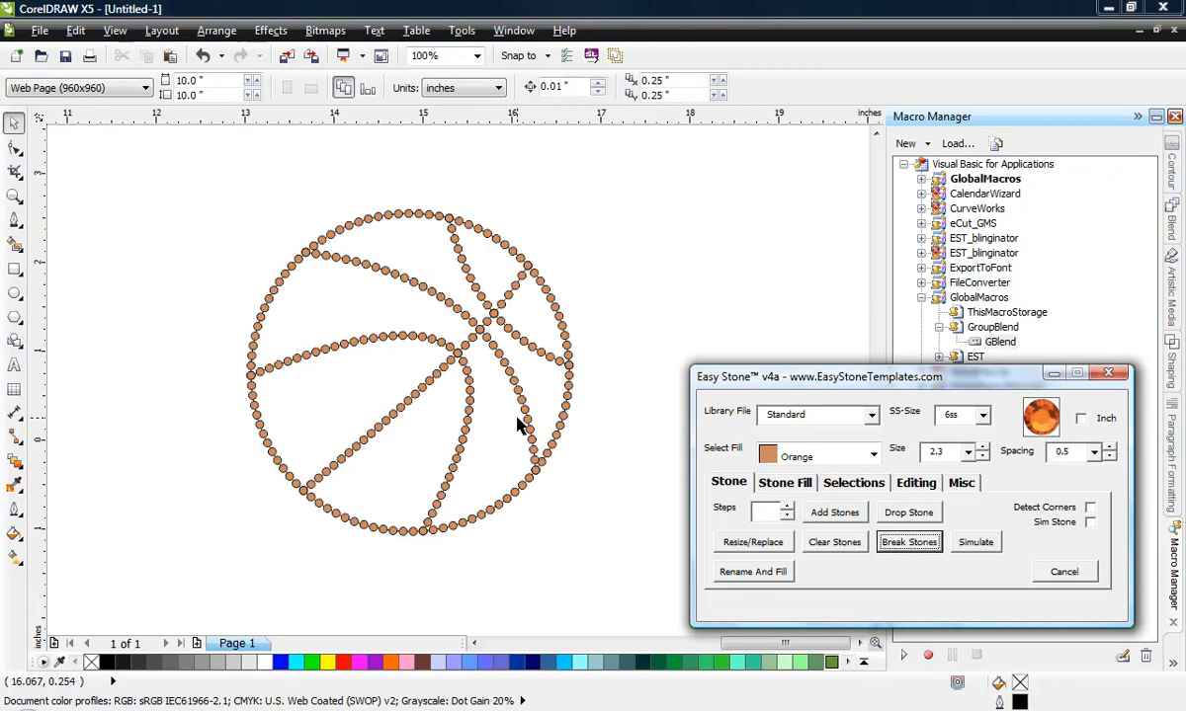
Try moving one stone out of the seam near the basketball's right edge, and put it back in its gap
{"action": "left_click_drag", "start_coordinate": [523, 420], "coordinate": [595, 365]}
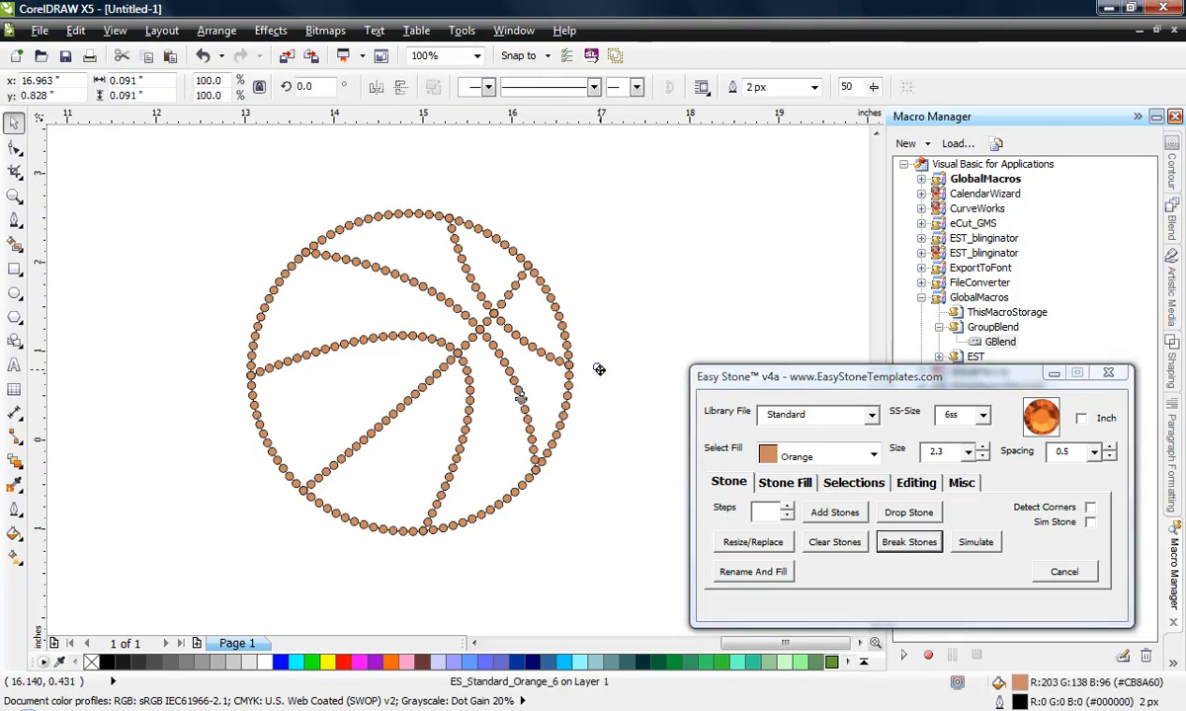
{"action": "key", "text": "z"}
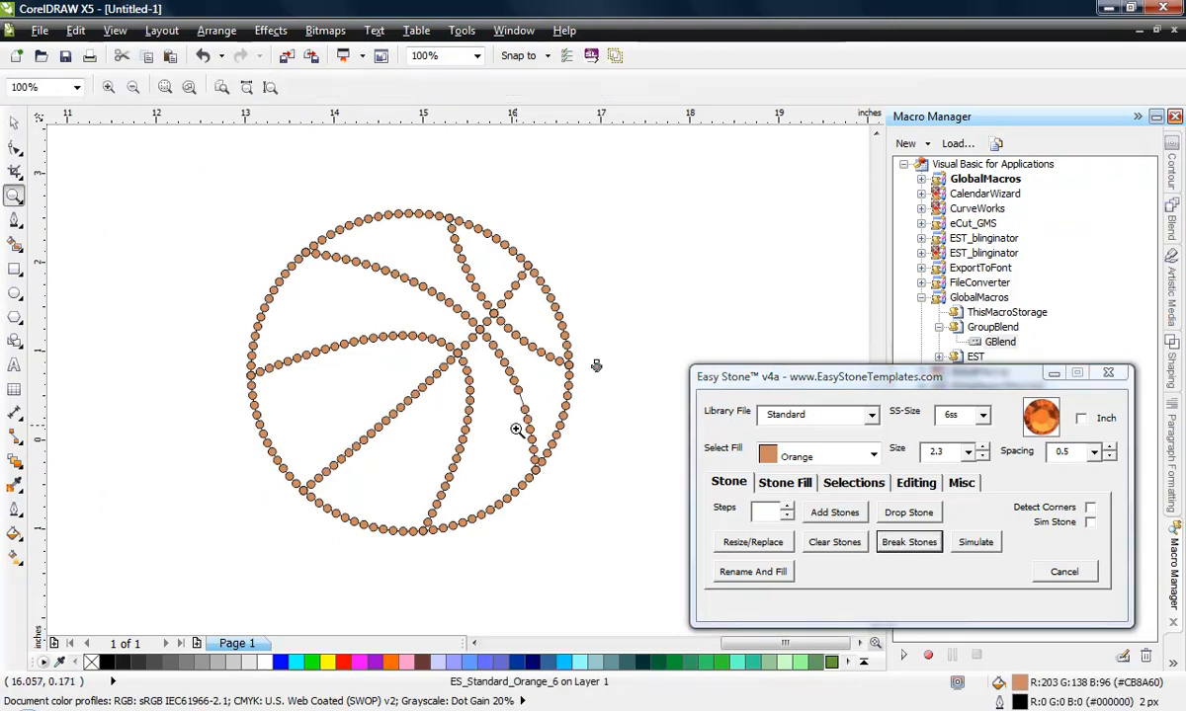
{"action": "left_click", "coordinate": [555, 391]}
{"action": "left_click", "coordinate": [14, 121]}
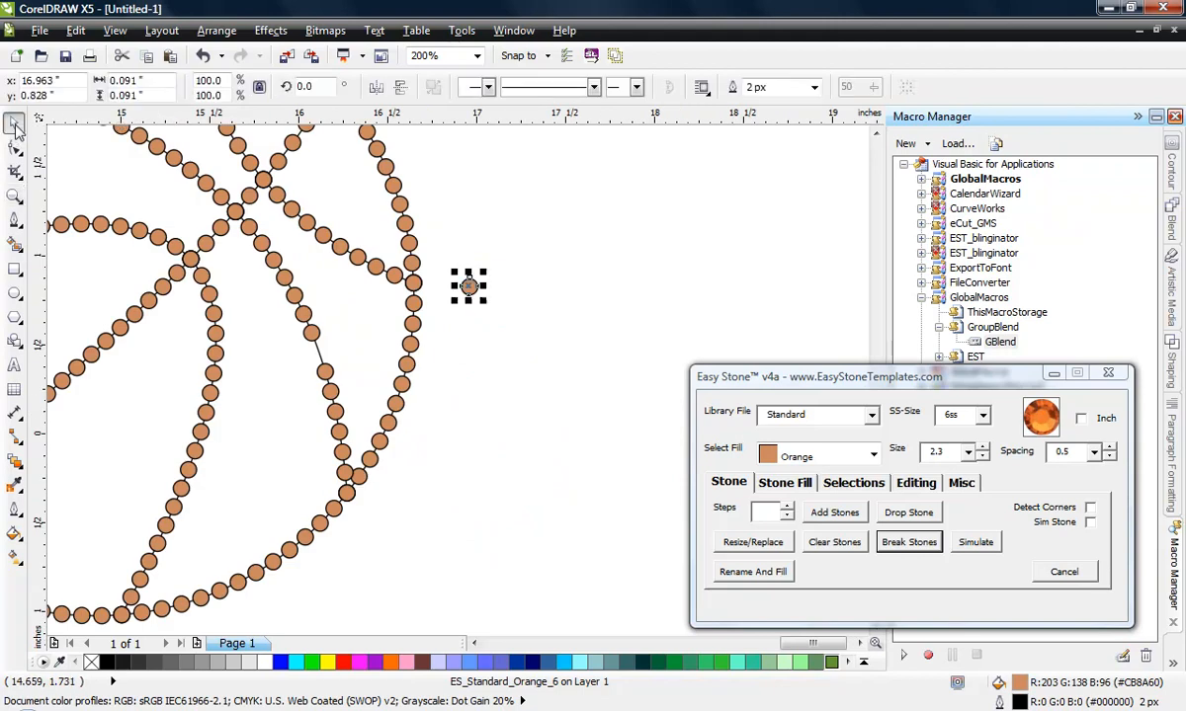
{"action": "left_click_drag", "start_coordinate": [468, 287], "coordinate": [318, 352]}
{"action": "left_click", "coordinate": [593, 445]}
{"action": "scroll", "coordinate": [593, 445], "scroll_direction": "down", "scroll_amount": 2}
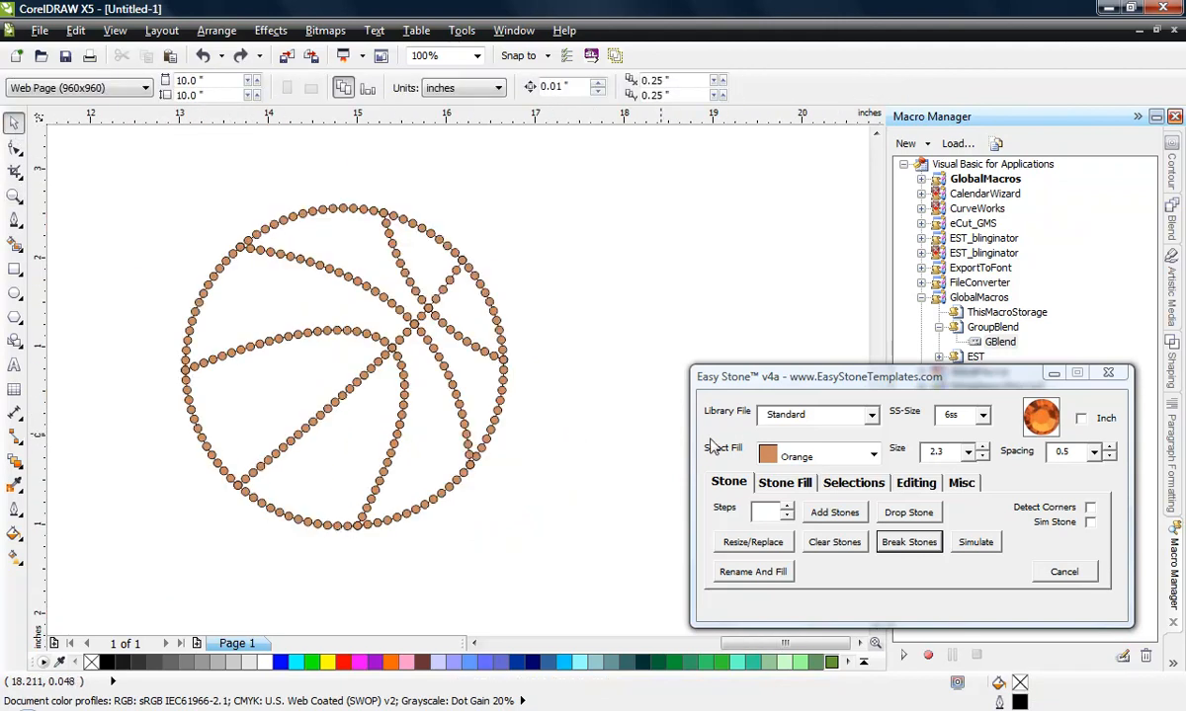
Select only the basketball's defined paths and move them off the stones to the right
{"action": "left_click", "coordinate": [854, 483]}
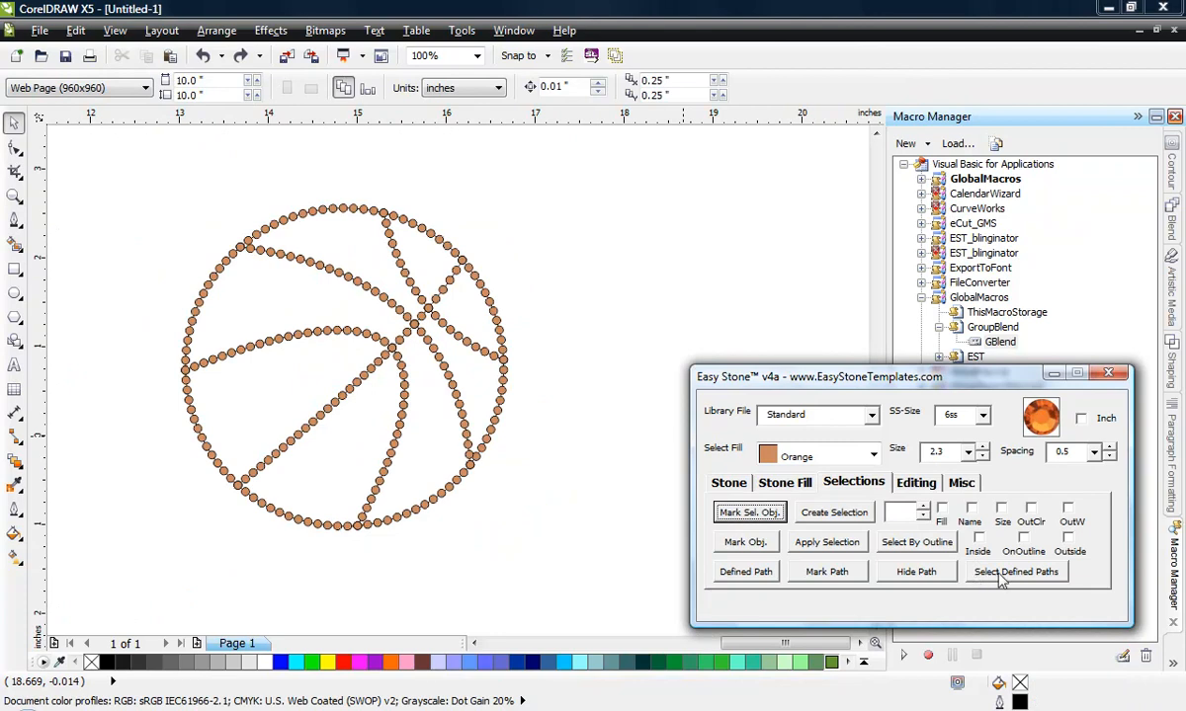
{"action": "left_click_drag", "start_coordinate": [524, 150], "coordinate": [151, 586]}
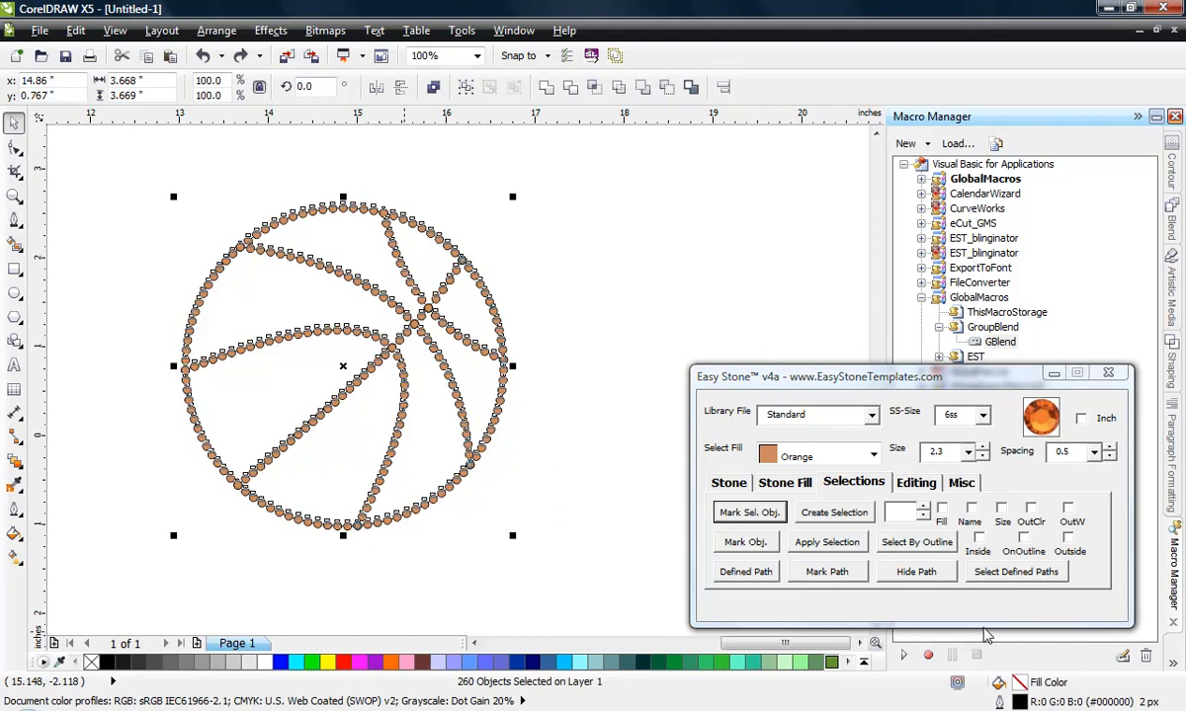
{"action": "left_click", "coordinate": [1012, 571]}
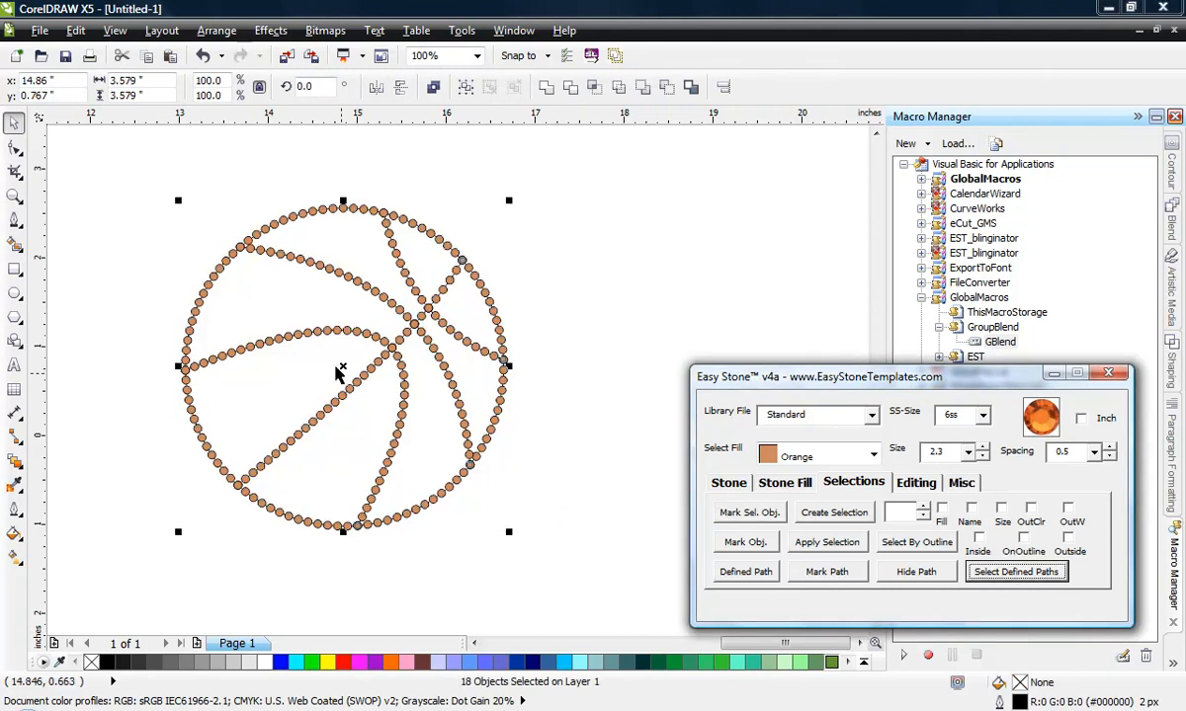
{"action": "left_click_drag", "start_coordinate": [344, 363], "coordinate": [723, 295]}
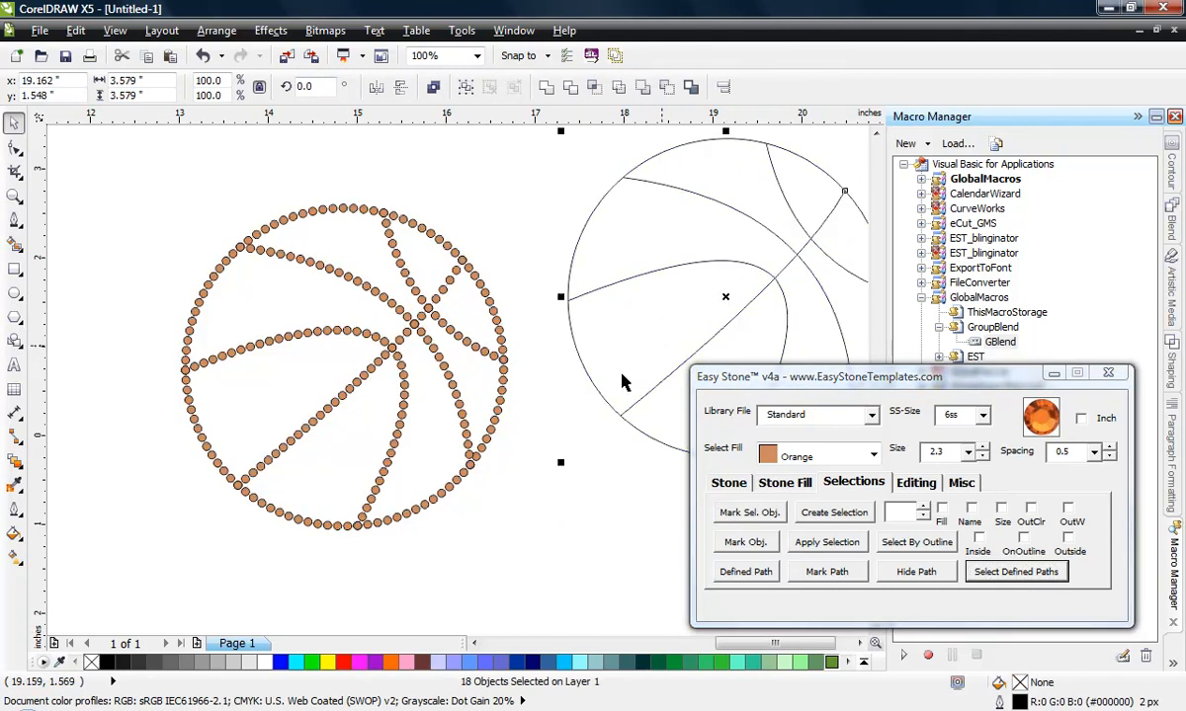
Move the separated outline farther up and to the right, and scale it down to about 2.7 inches wide
{"action": "scroll", "coordinate": [492, 388], "scroll_direction": "down", "scroll_amount": 2}
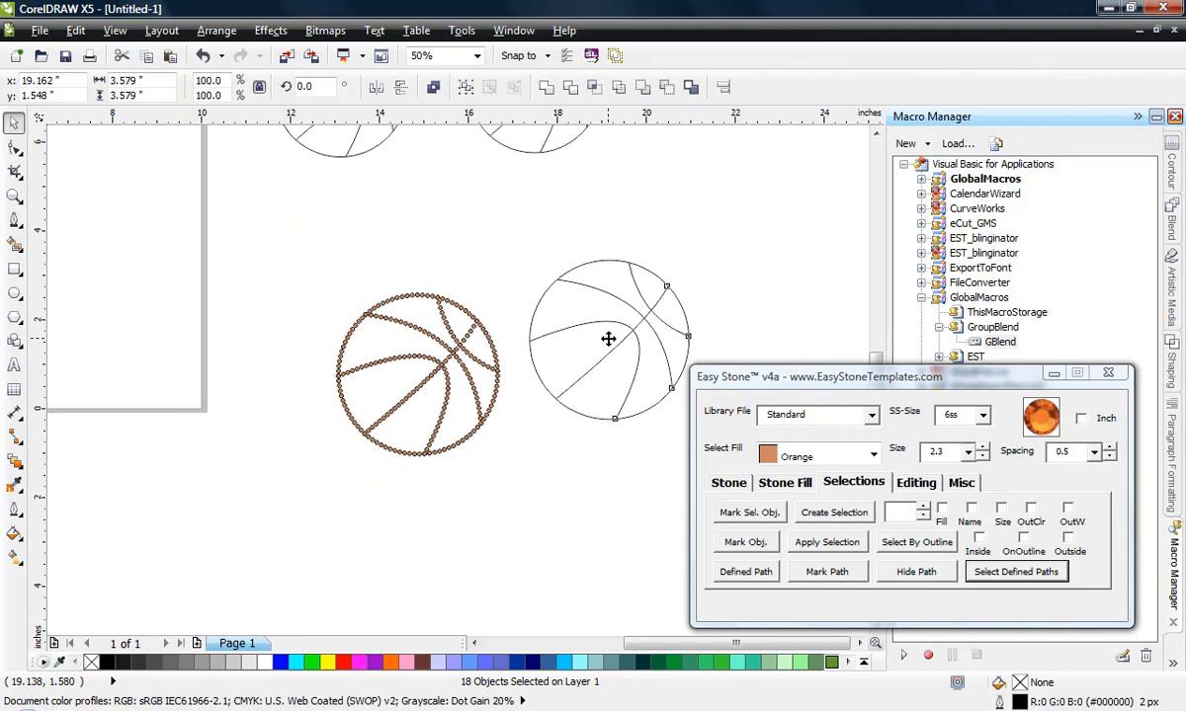
{"action": "left_click_drag", "start_coordinate": [609, 340], "coordinate": [721, 256]}
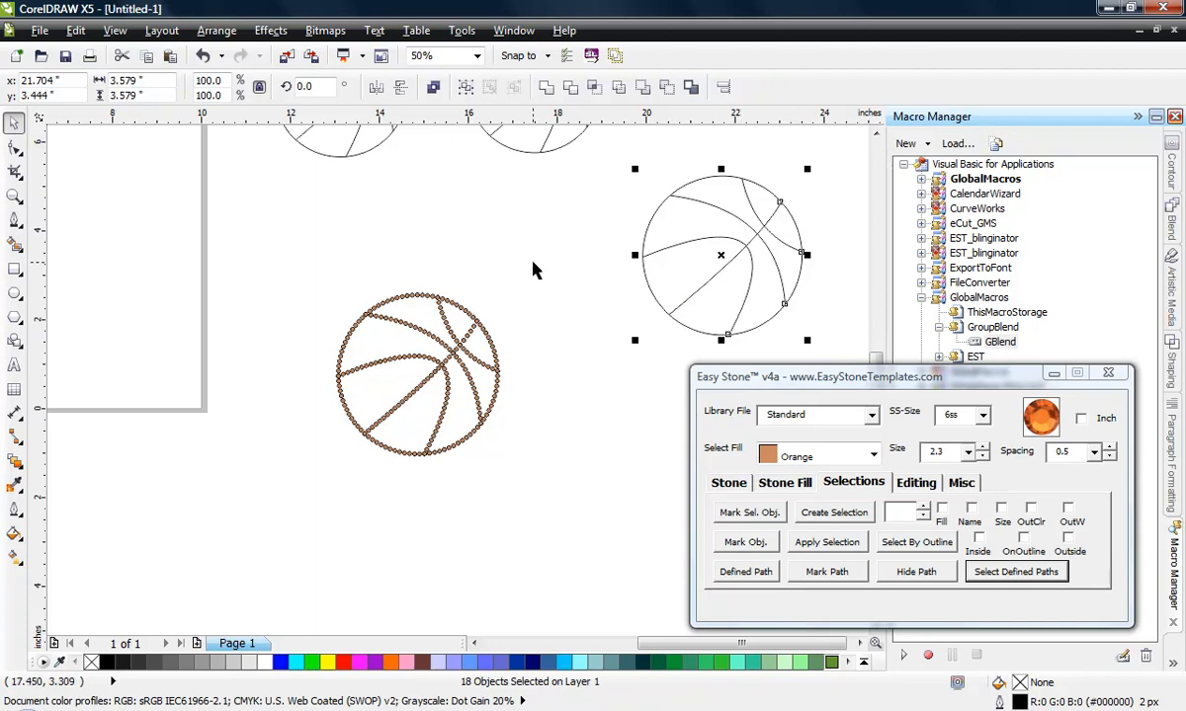
{"action": "left_click_drag", "start_coordinate": [638, 339], "coordinate": [682, 296]}
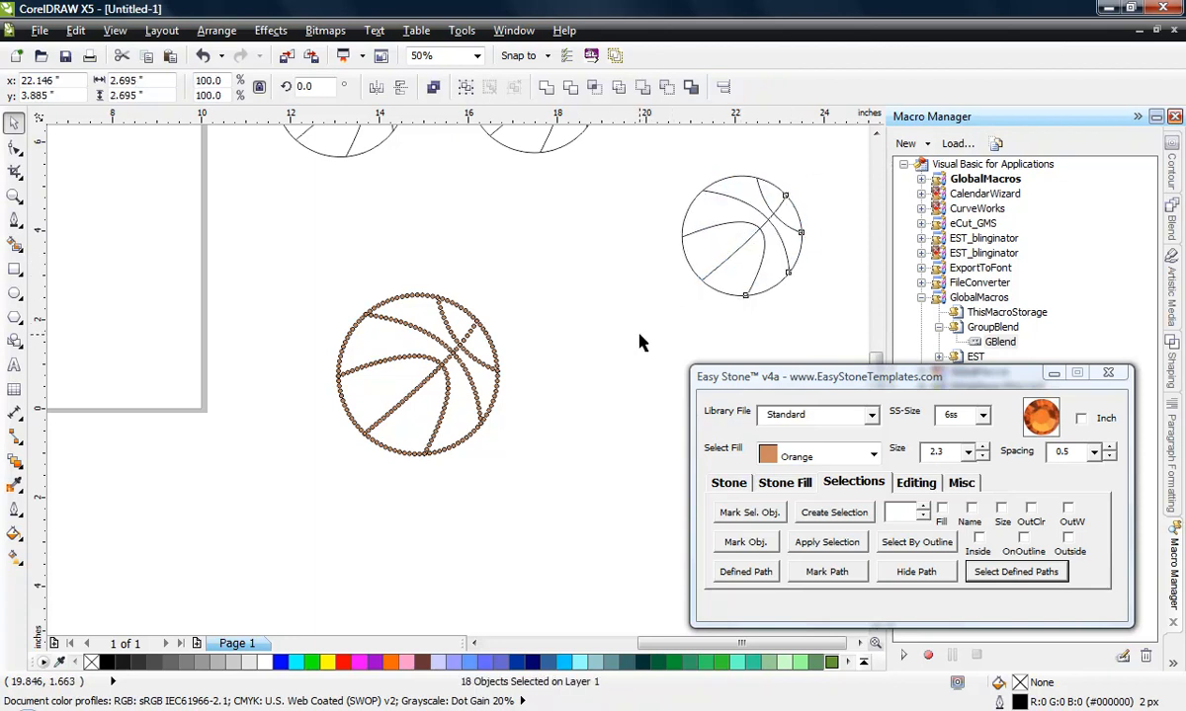
{"action": "left_click", "coordinate": [565, 341]}
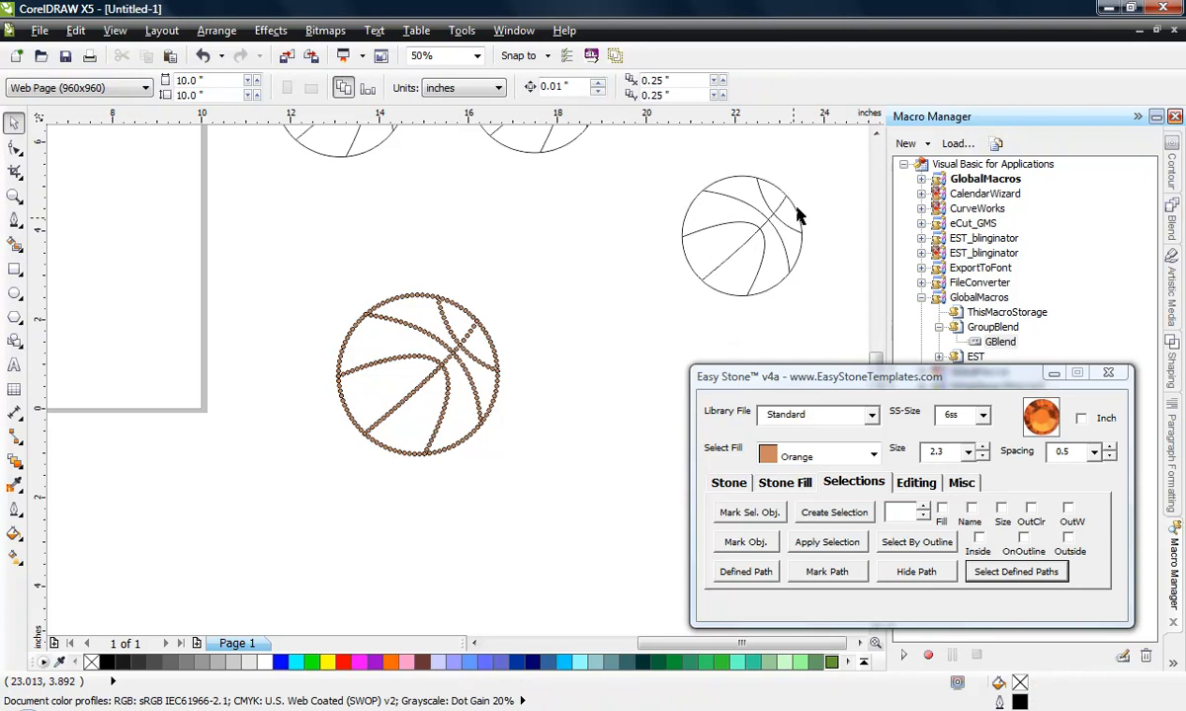
Try pulling the stacked stones off the upper-right junction of seam and outer circle, and undo the moves
{"action": "scroll", "coordinate": [420, 391], "scroll_direction": "up", "scroll_amount": 2}
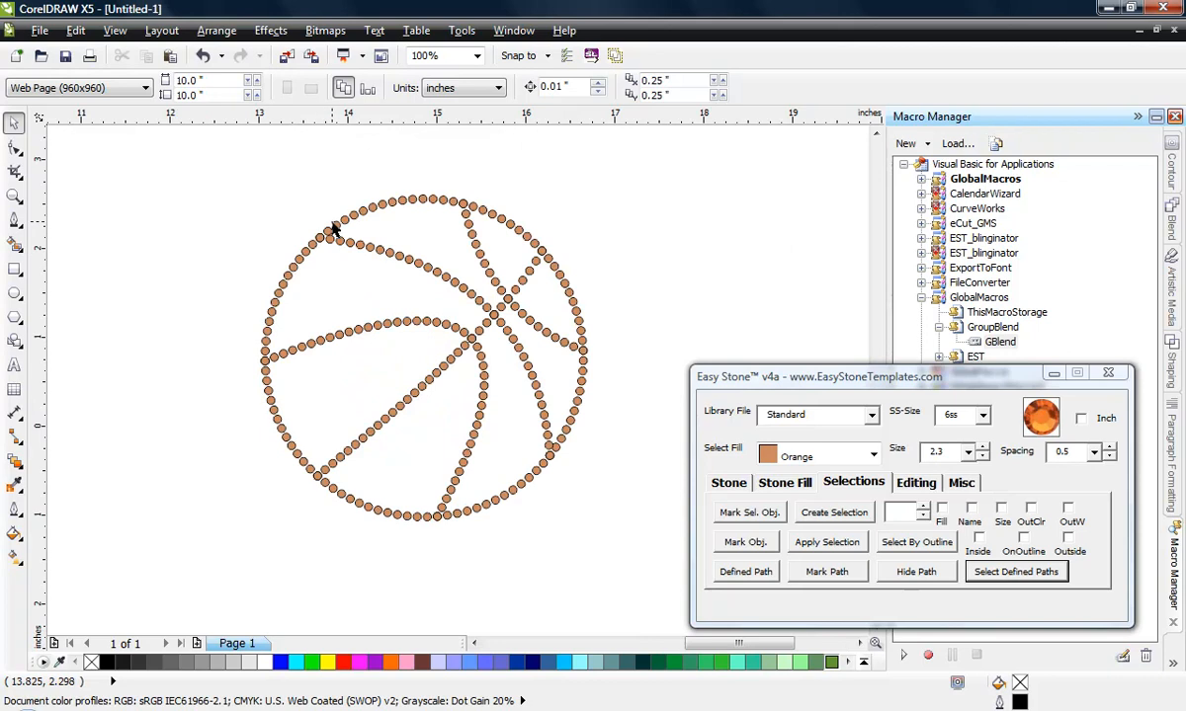
{"action": "scroll", "coordinate": [553, 242], "scroll_direction": "up", "scroll_amount": 2}
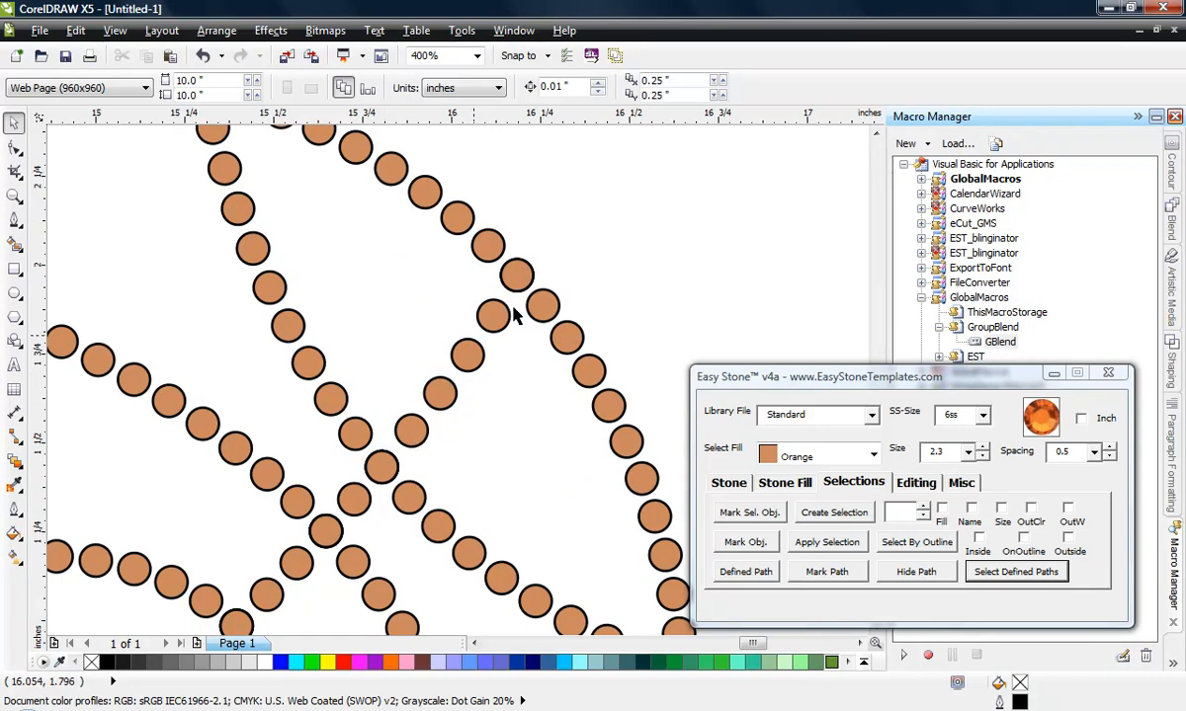
{"action": "left_click", "coordinate": [517, 275]}
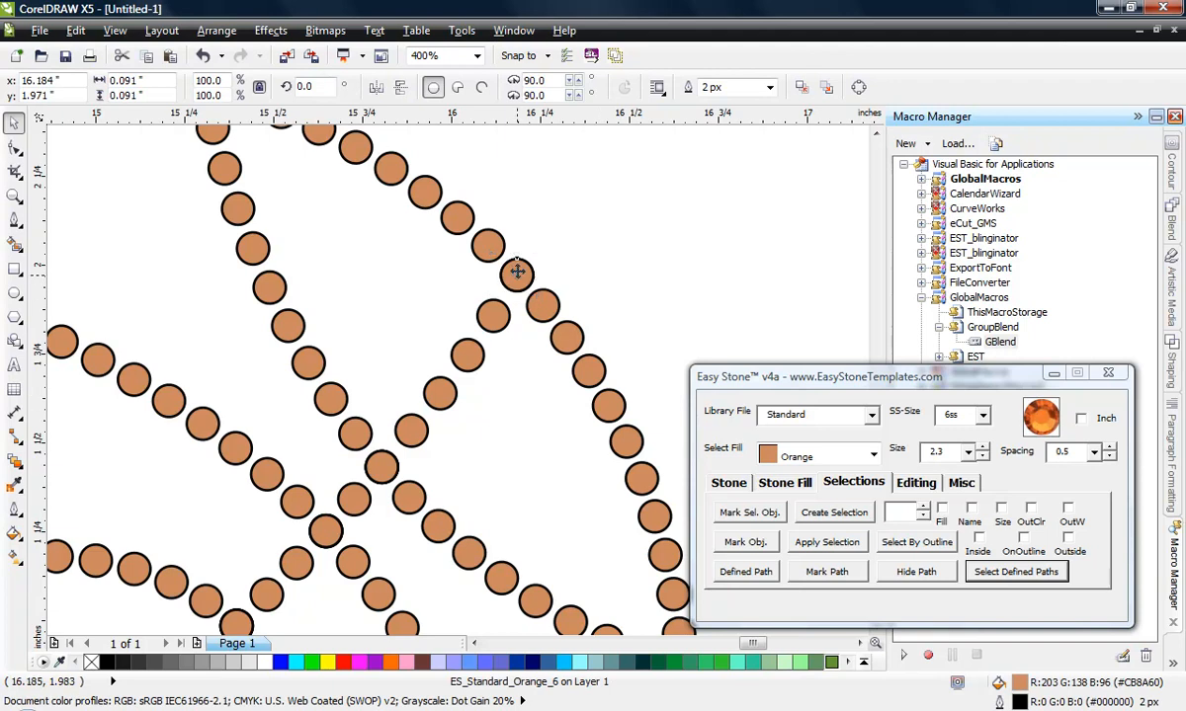
{"action": "left_click_drag", "start_coordinate": [516, 273], "coordinate": [638, 268]}
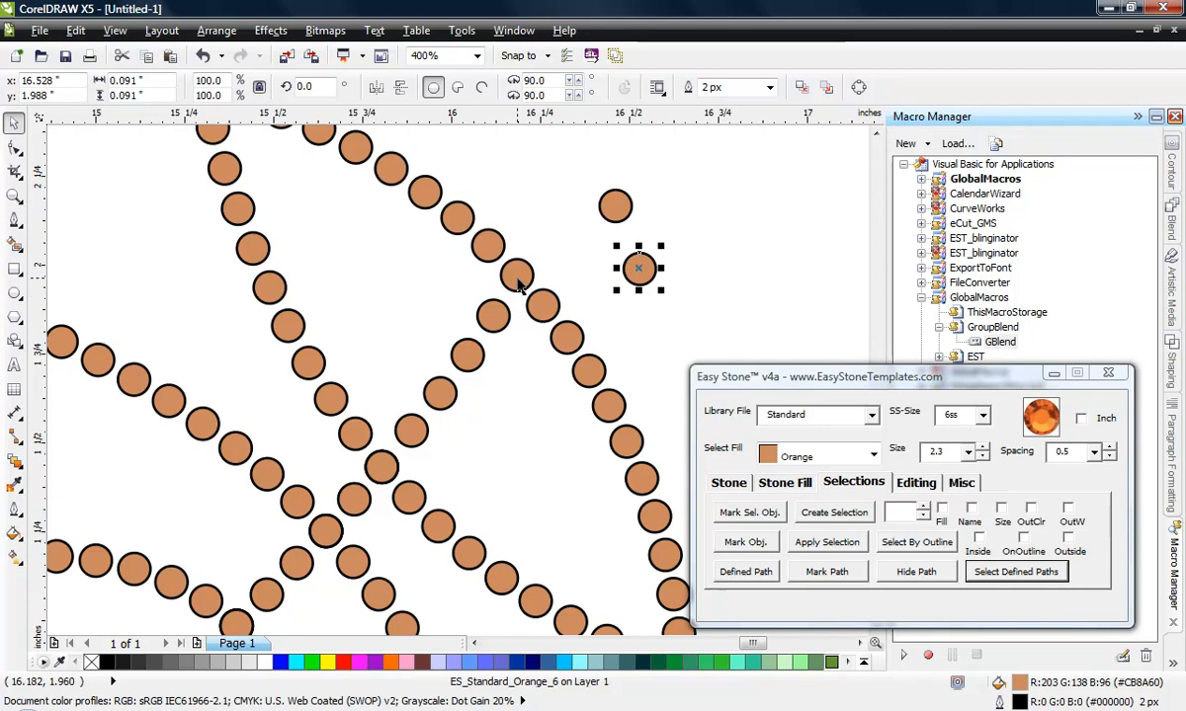
{"action": "left_click_drag", "start_coordinate": [516, 274], "coordinate": [536, 191]}
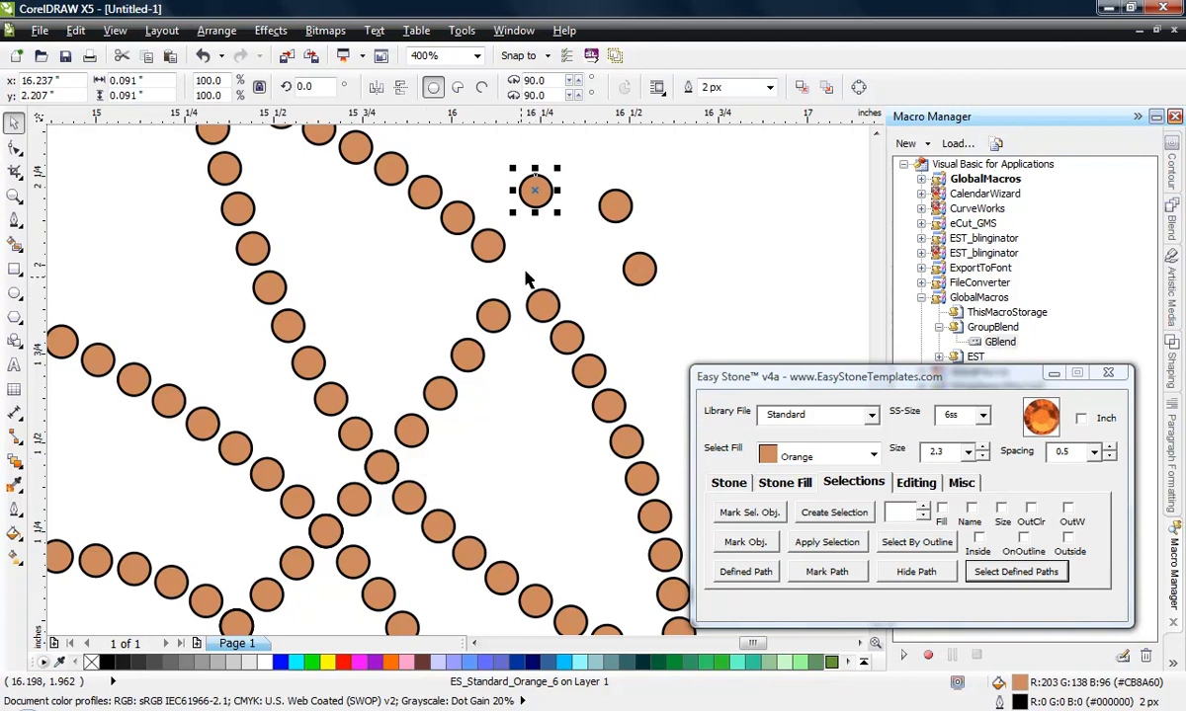
{"action": "key", "text": "ctrl+z"}
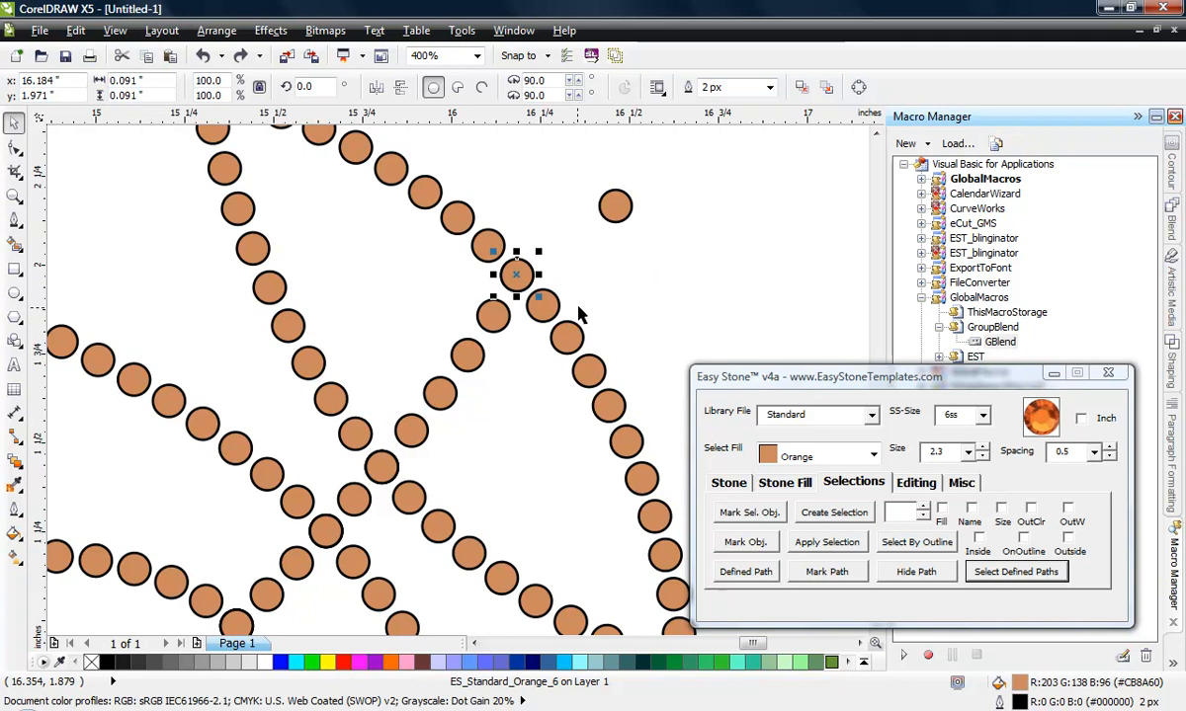
{"action": "left_click", "coordinate": [582, 291]}
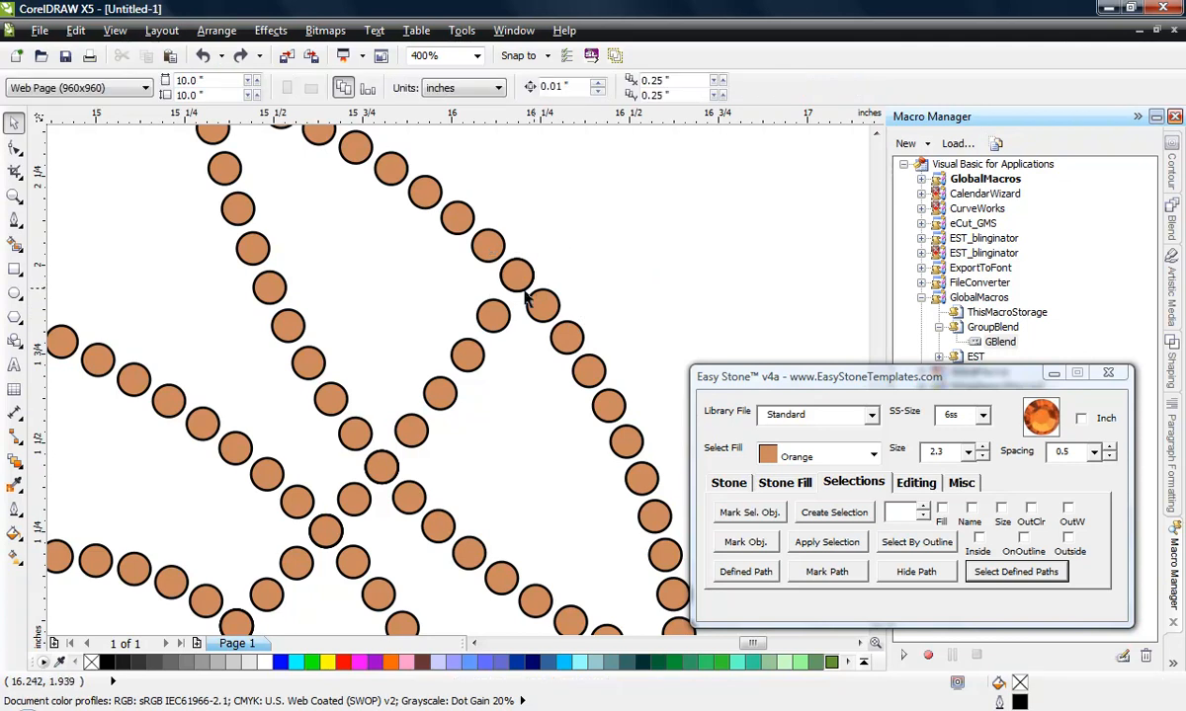
Check the spacing of all basketball stones at a 0.2 tolerance, filling the too-close stones red and deleting the overlapping ones
{"action": "scroll", "coordinate": [519, 287], "scroll_direction": "down", "scroll_amount": 1}
{"action": "scroll", "coordinate": [530, 235], "scroll_direction": "down", "scroll_amount": 1}
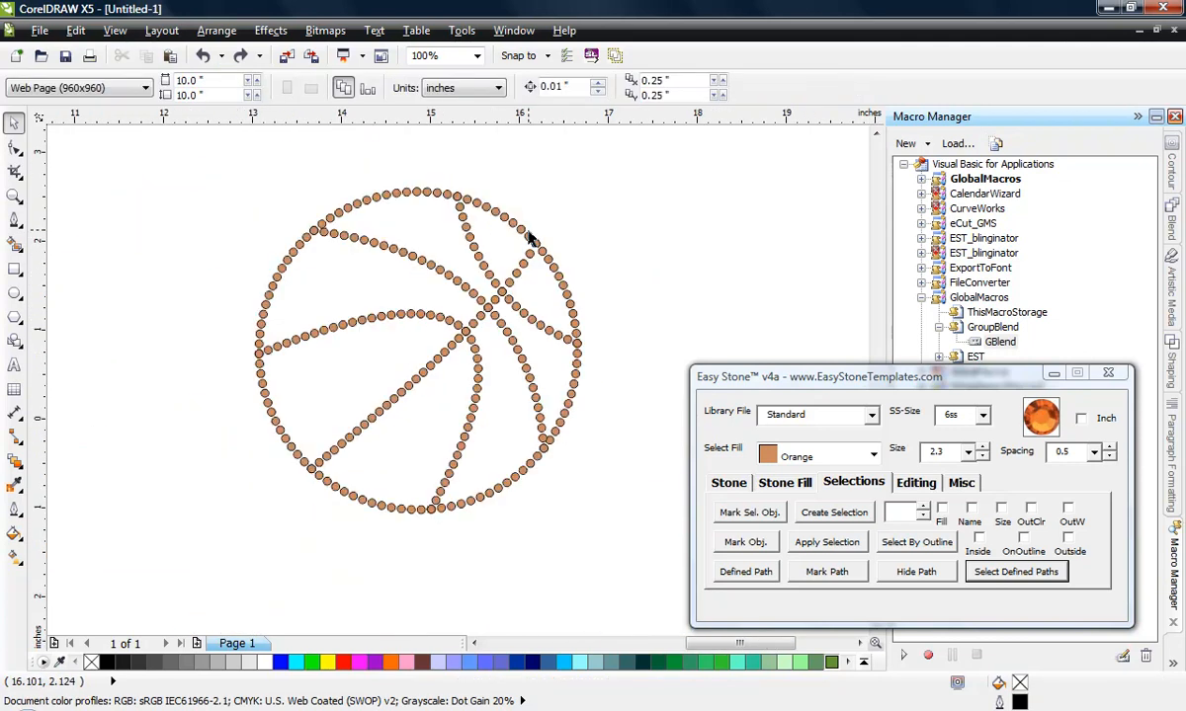
{"action": "scroll", "coordinate": [554, 439], "scroll_direction": "up", "scroll_amount": 3}
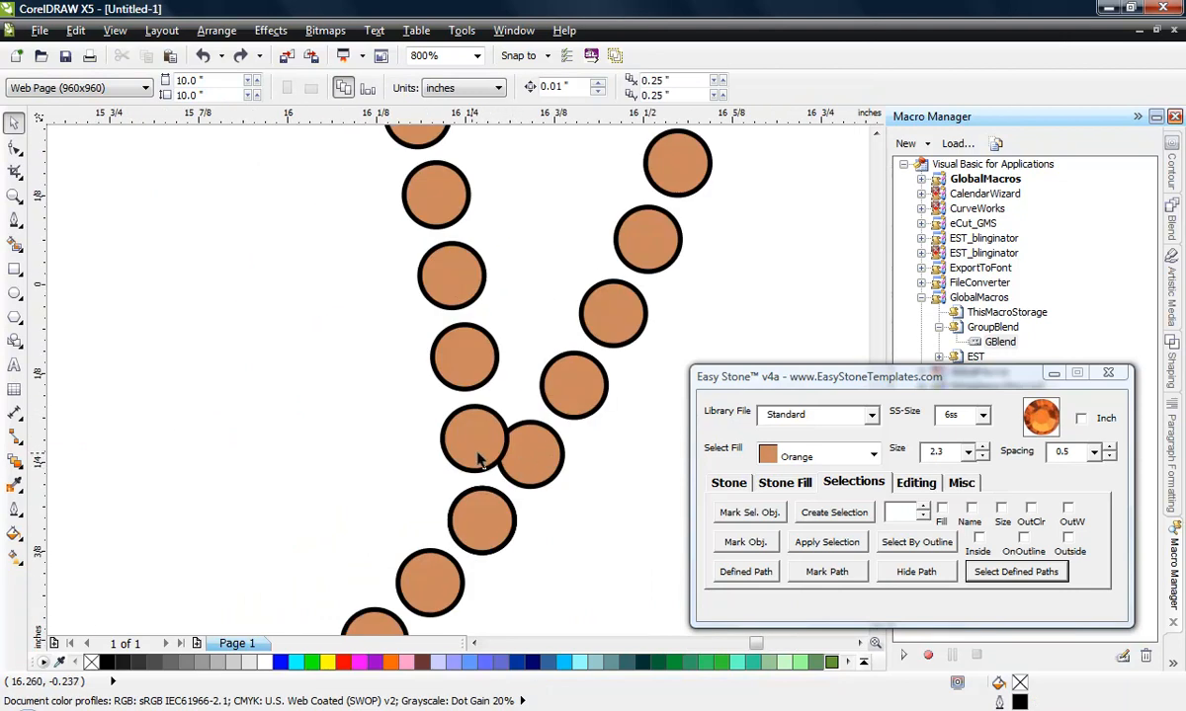
{"action": "scroll", "coordinate": [564, 390], "scroll_direction": "down", "scroll_amount": 3}
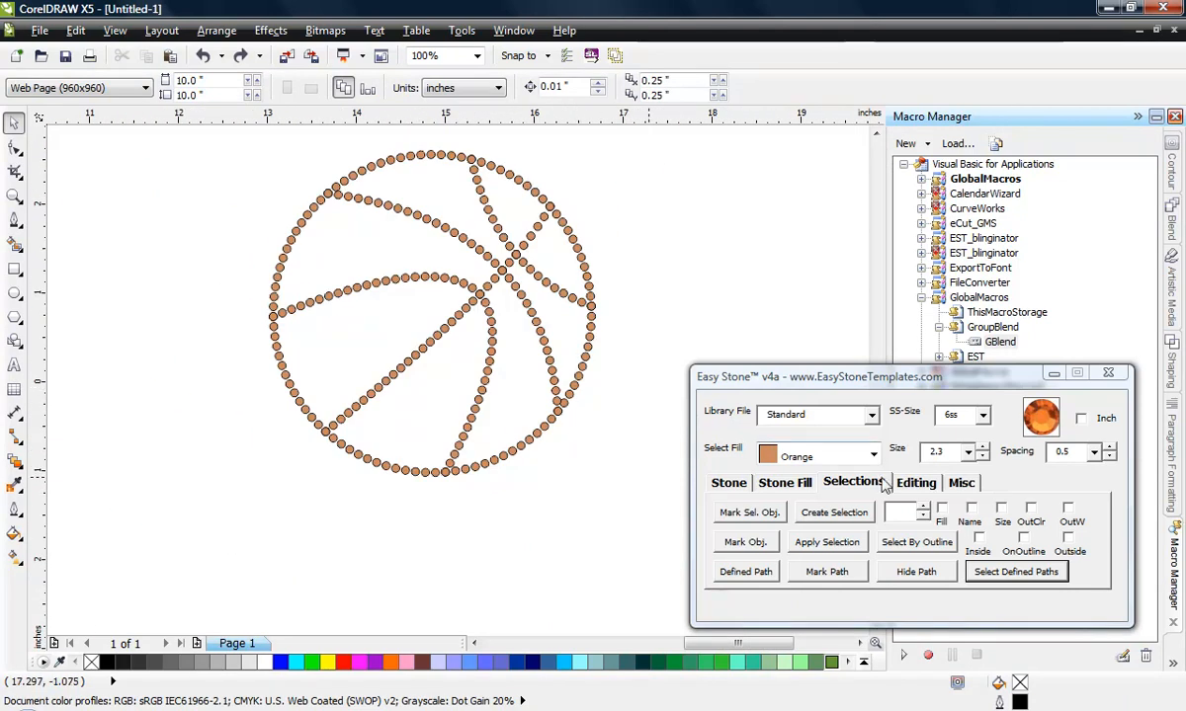
{"action": "left_click", "coordinate": [914, 482]}
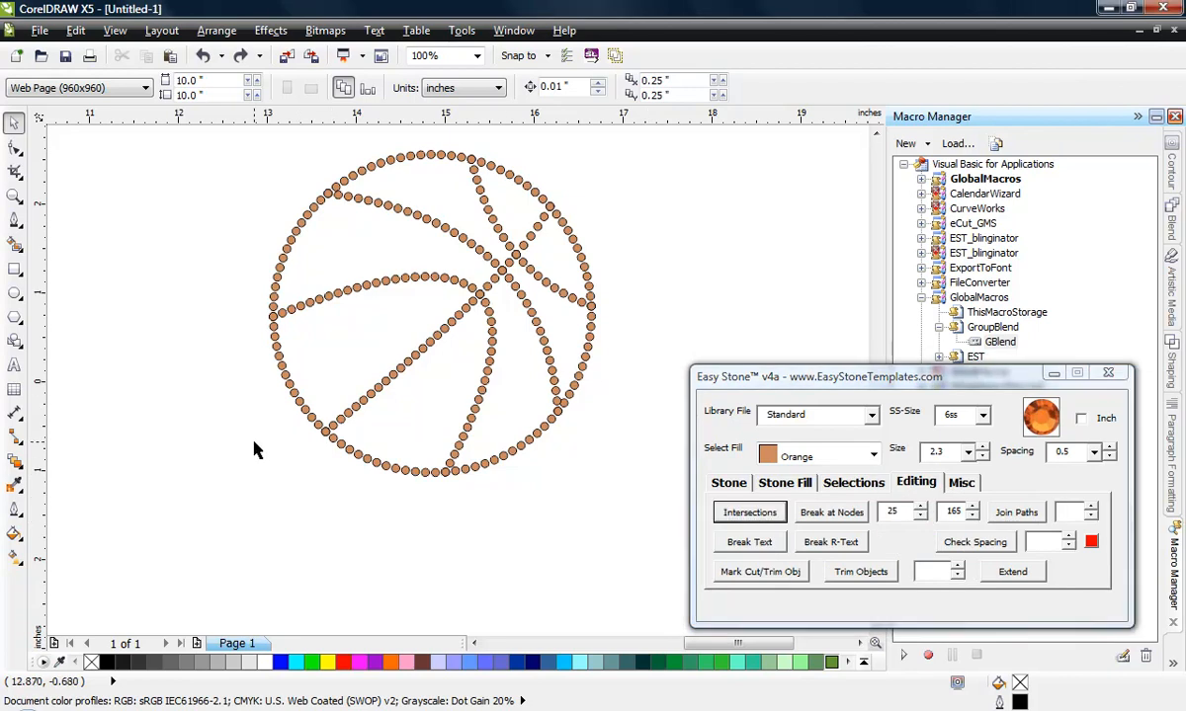
{"action": "scroll", "coordinate": [254, 450], "scroll_direction": "down", "scroll_amount": 1}
{"action": "scroll", "coordinate": [227, 355], "scroll_direction": "up", "scroll_amount": 1}
{"action": "left_click_drag", "start_coordinate": [199, 207], "coordinate": [671, 604]}
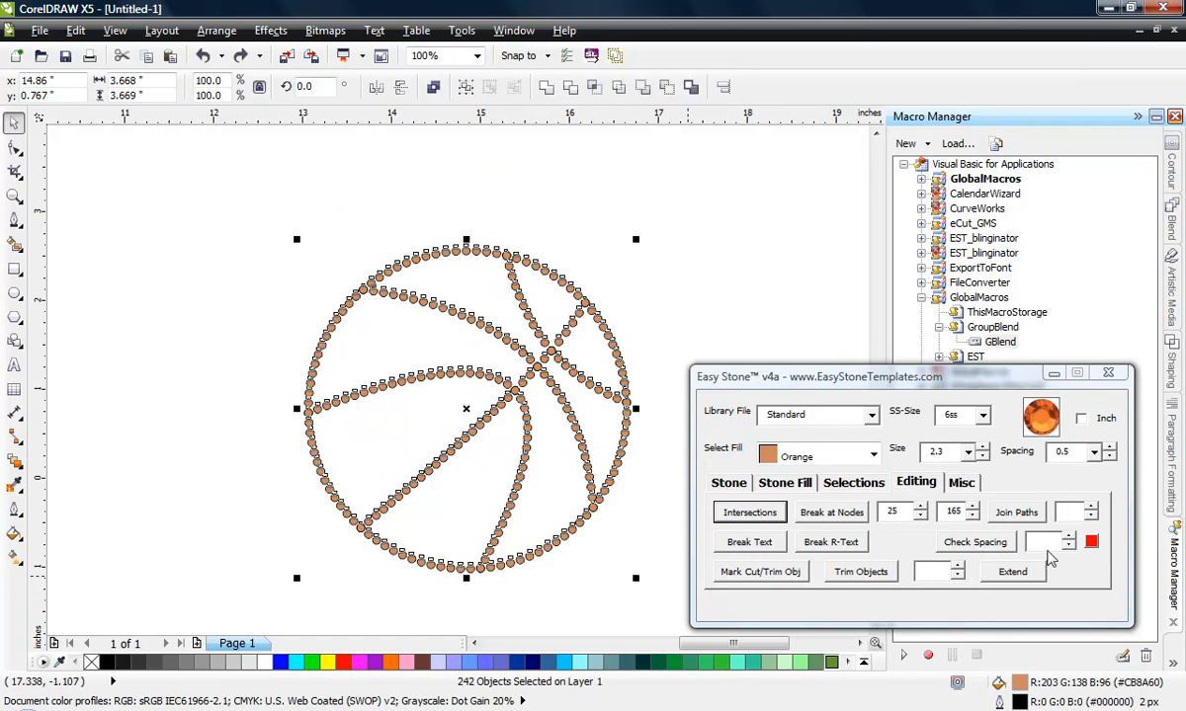
{"action": "left_click", "coordinate": [1069, 537]}
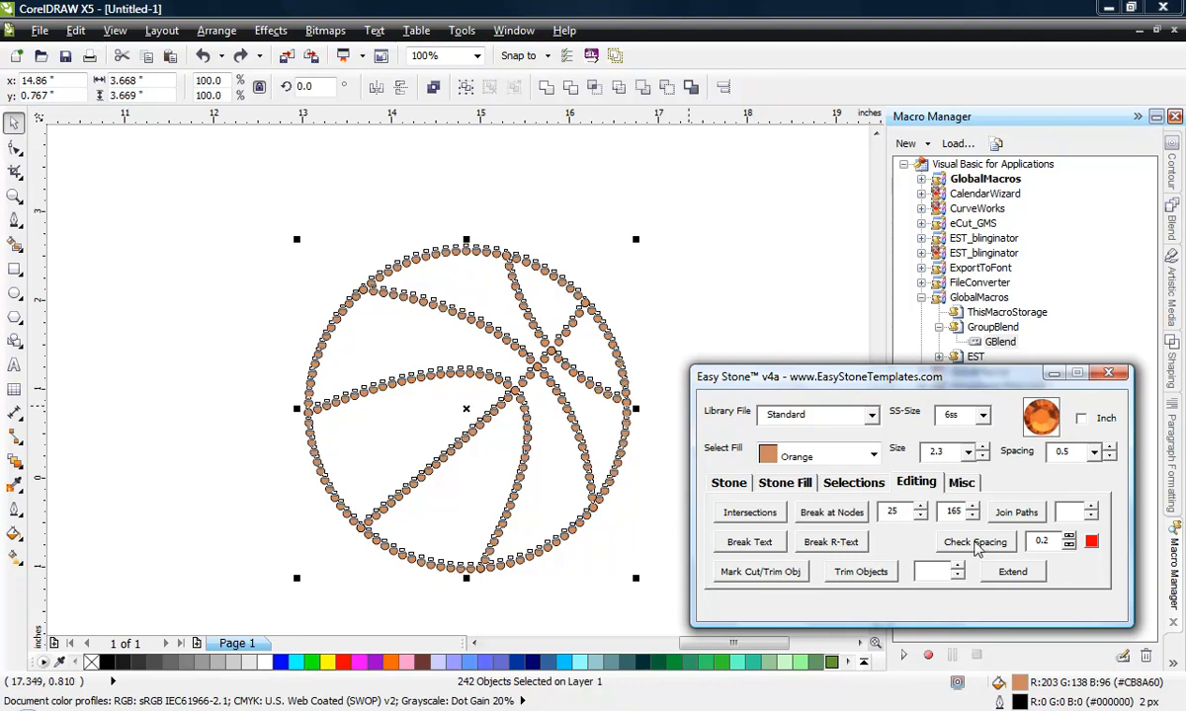
{"action": "left_click", "coordinate": [975, 544]}
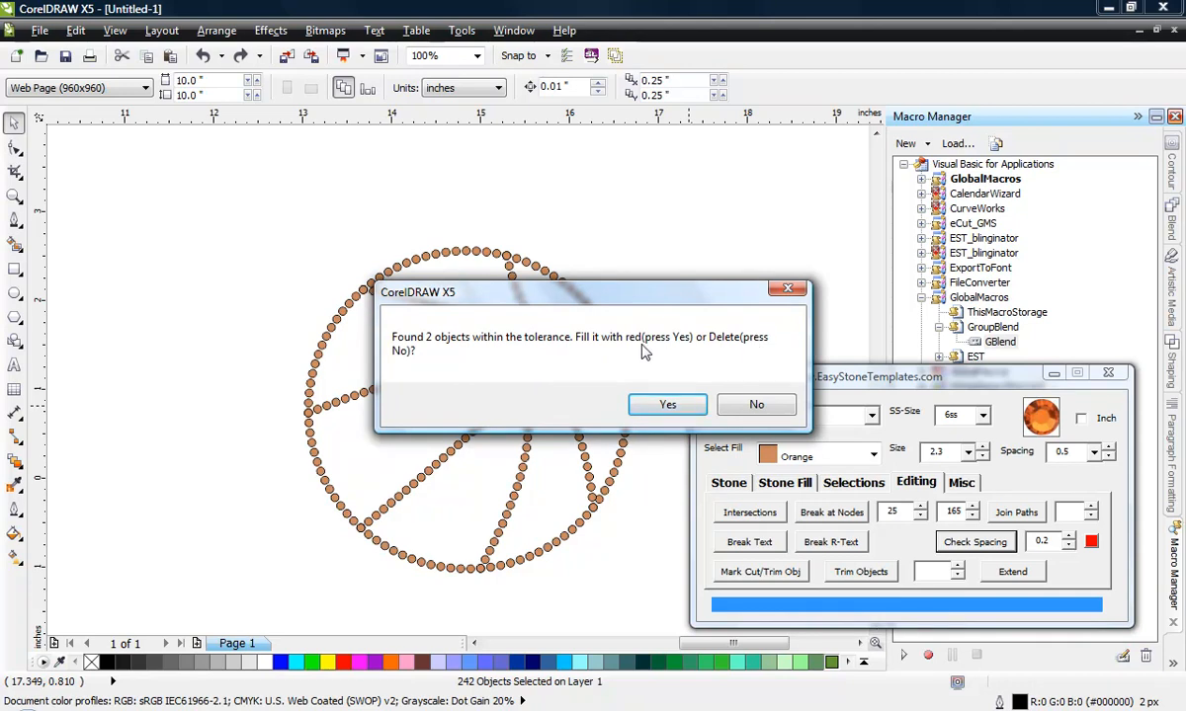
{"action": "left_click", "coordinate": [670, 407]}
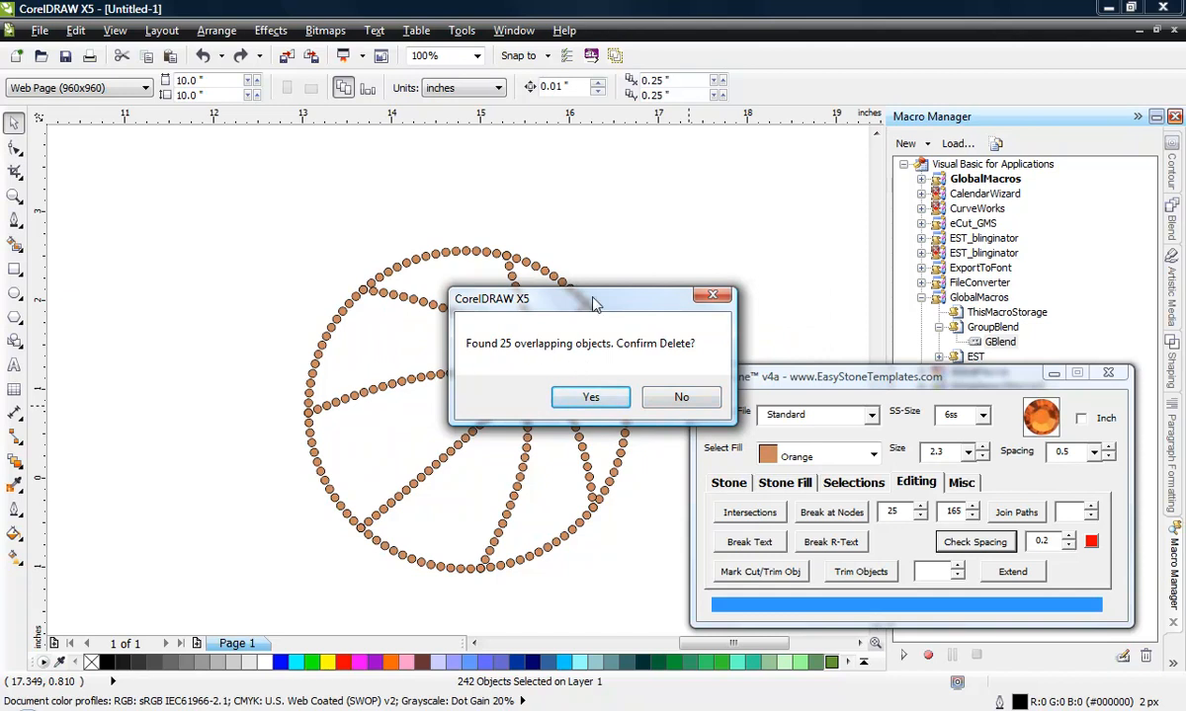
{"action": "left_click_drag", "start_coordinate": [593, 299], "coordinate": [783, 163]}
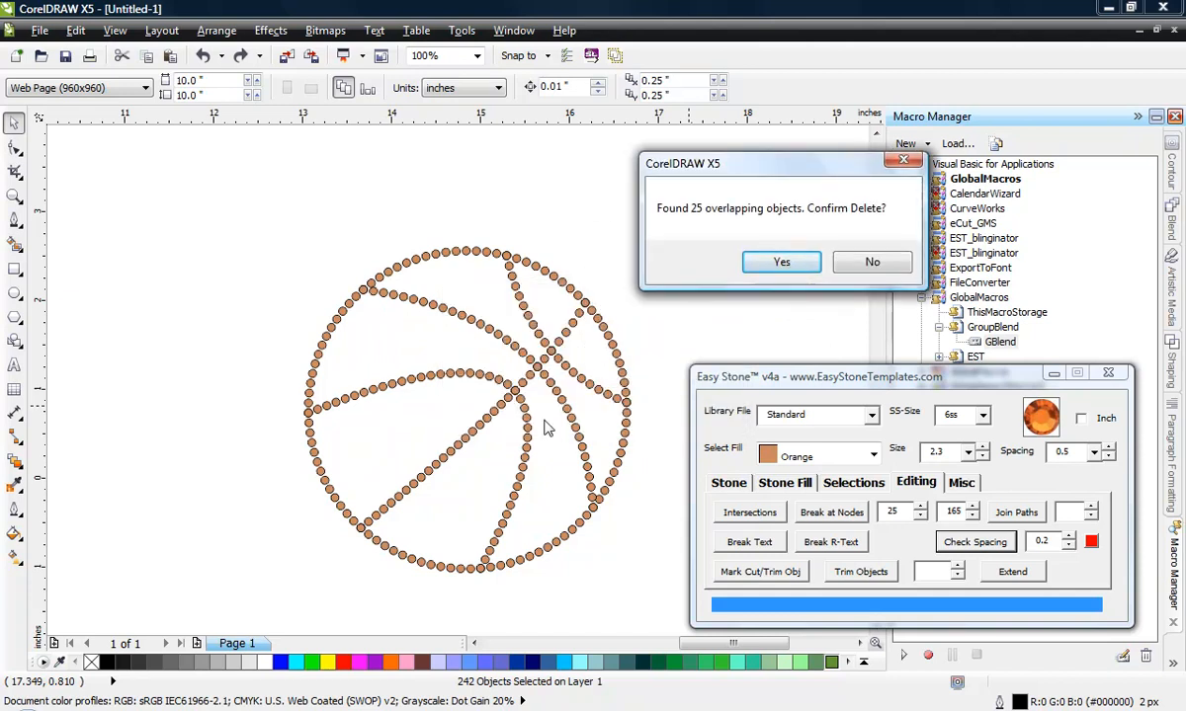
{"action": "left_click", "coordinate": [783, 263]}
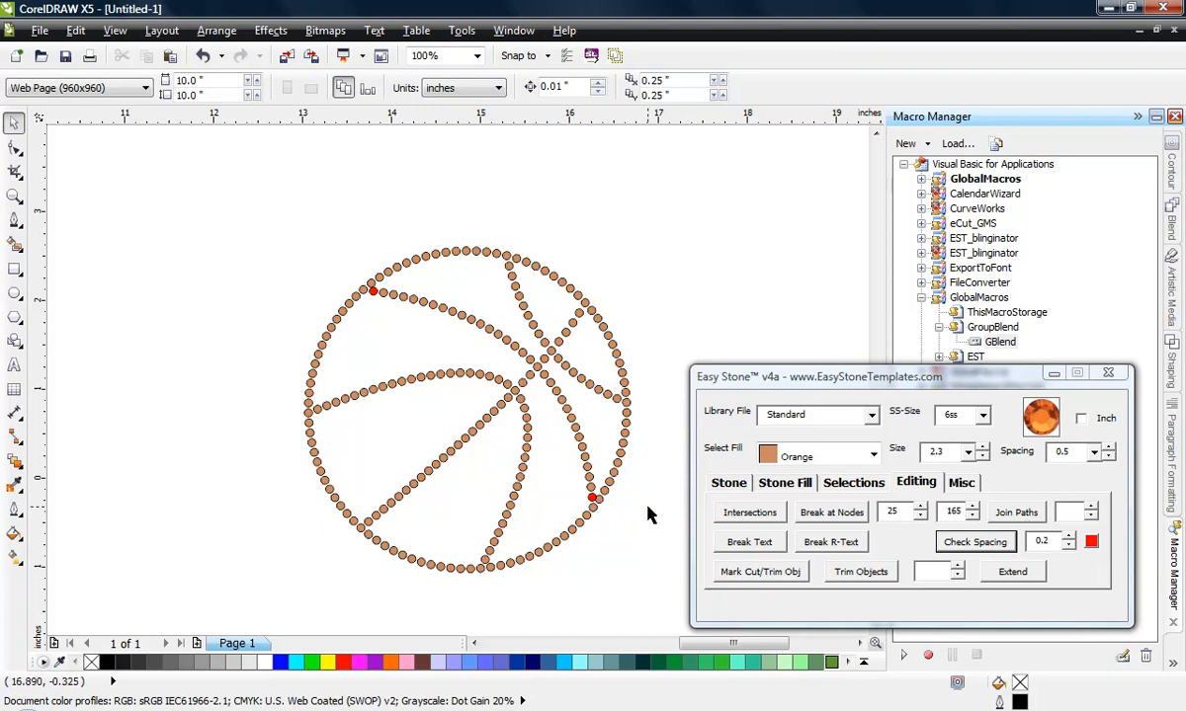
Move the red stone at the basketball's lower-right junction slightly left, clear of the neighbouring stone on the outer circle
{"action": "scroll", "coordinate": [598, 512], "scroll_direction": "up", "scroll_amount": 3}
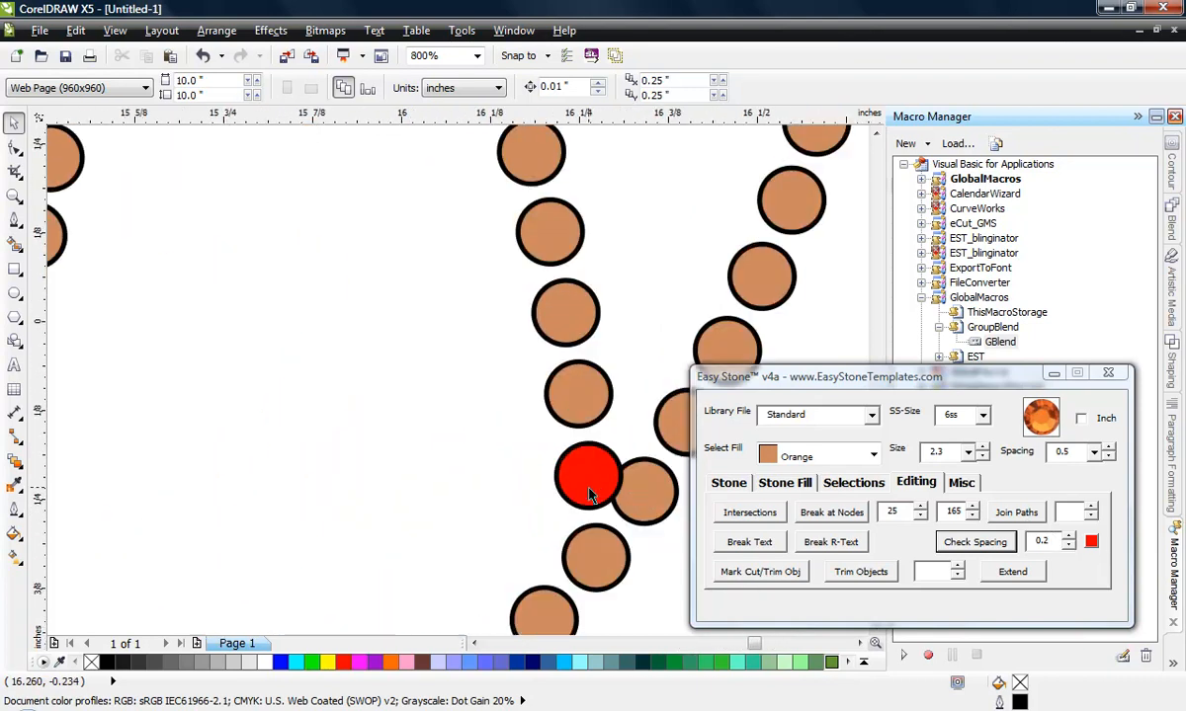
{"action": "scroll", "coordinate": [587, 494], "scroll_direction": "down", "scroll_amount": 1}
{"action": "scroll", "coordinate": [586, 493], "scroll_direction": "up", "scroll_amount": 2}
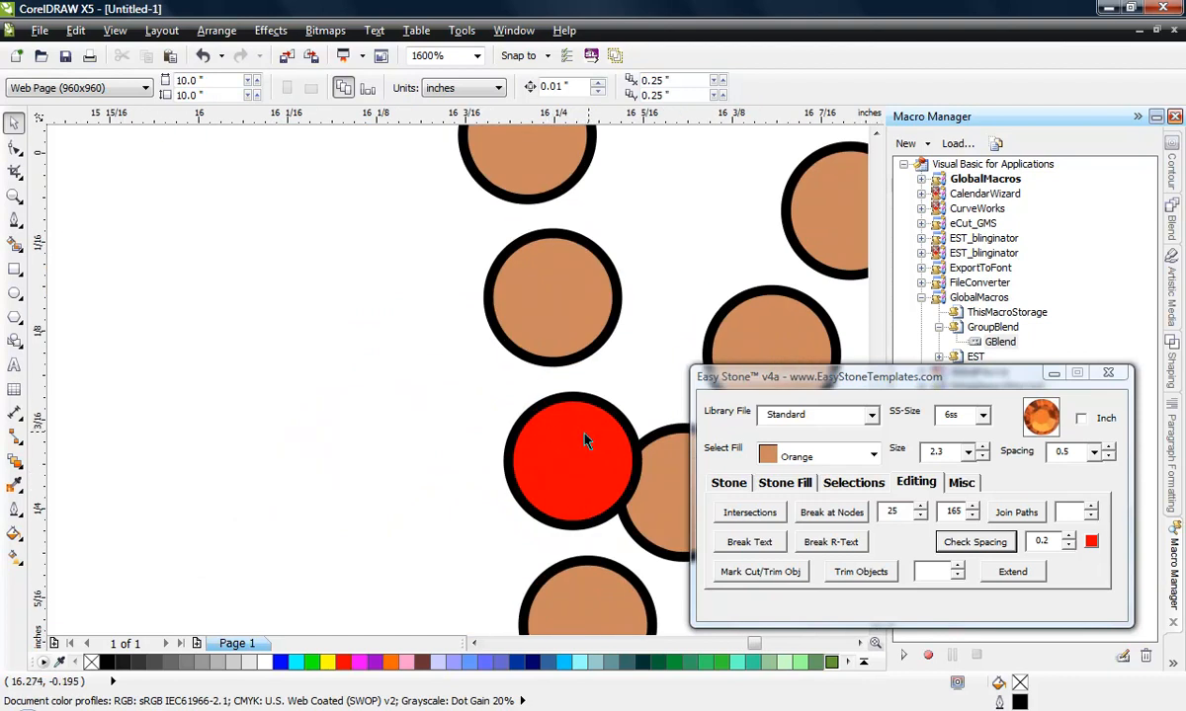
{"action": "scroll", "coordinate": [437, 345], "scroll_direction": "down", "scroll_amount": 1}
{"action": "scroll", "coordinate": [459, 400], "scroll_direction": "down", "scroll_amount": 3}
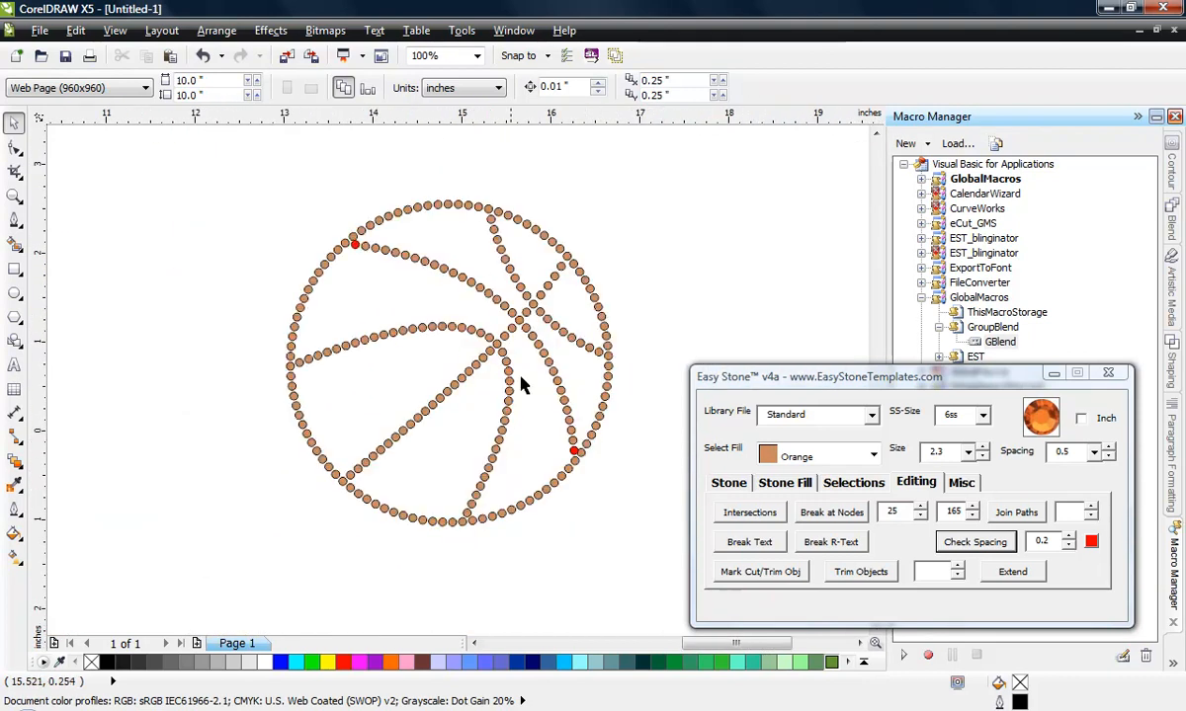
{"action": "scroll", "coordinate": [593, 454], "scroll_direction": "up", "scroll_amount": 2}
{"action": "scroll", "coordinate": [513, 444], "scroll_direction": "up", "scroll_amount": 2}
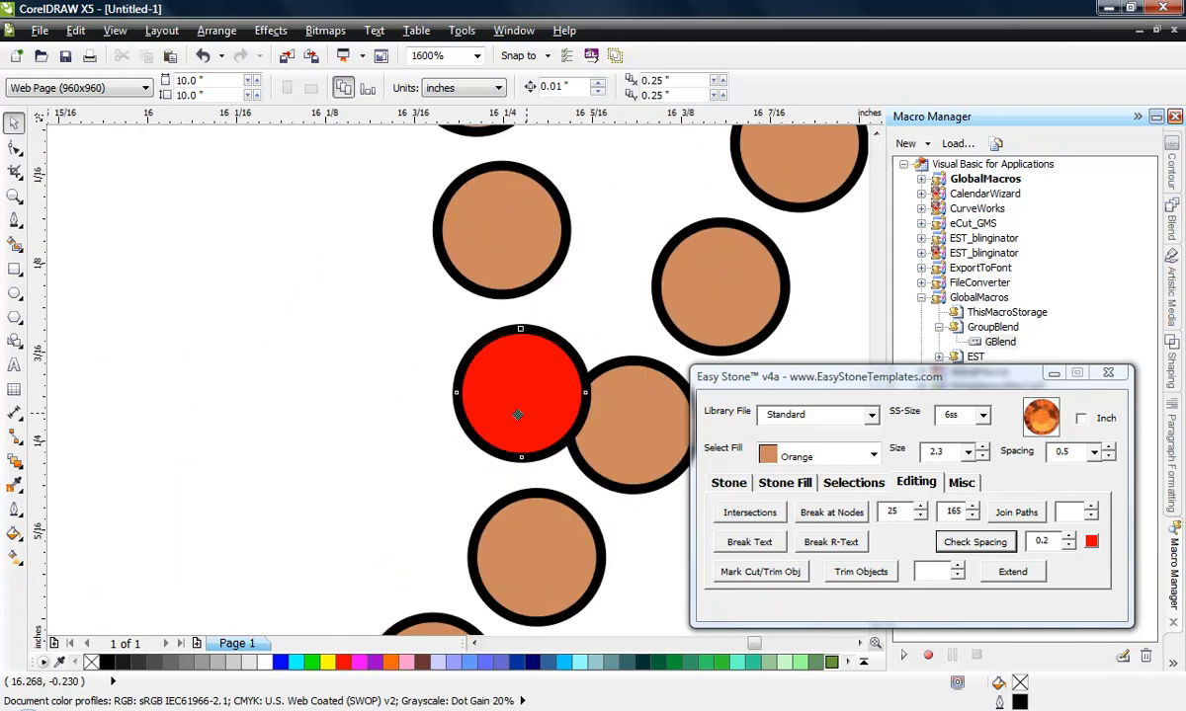
{"action": "left_click", "coordinate": [491, 410]}
{"action": "scroll", "coordinate": [493, 408], "scroll_direction": "down", "scroll_amount": 4}
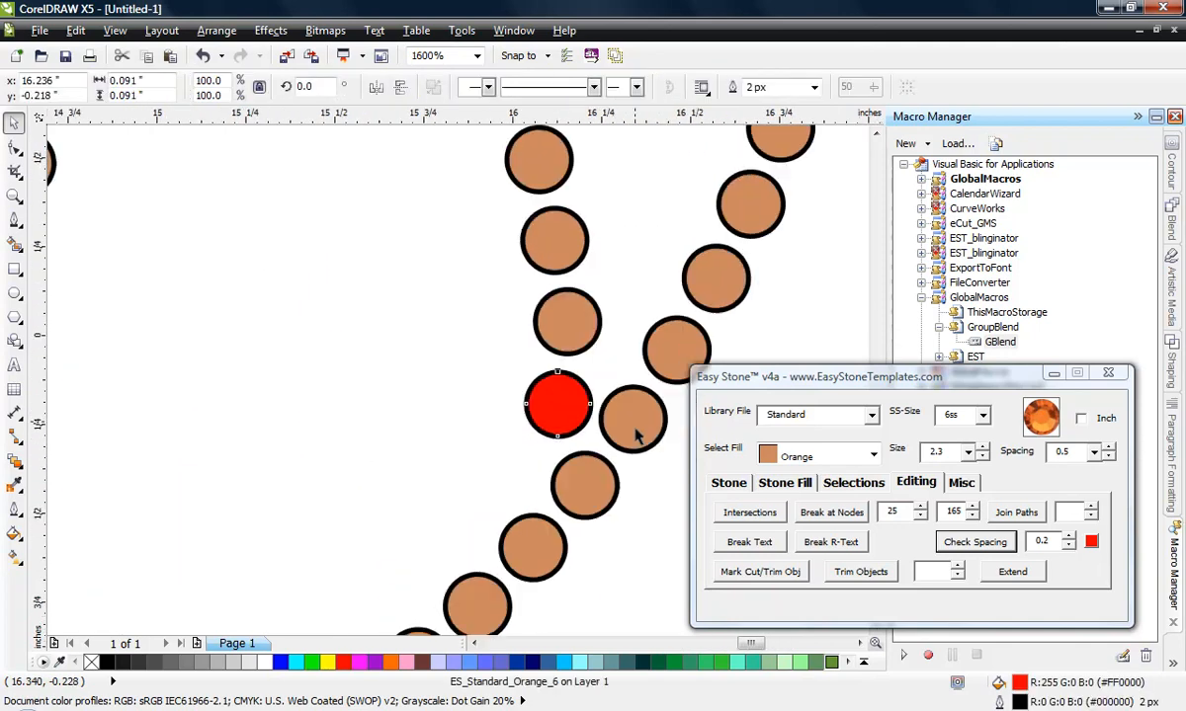
Move the red stone at the upper-left junction slightly down, clear of the stones on the outer circle
{"action": "scroll", "coordinate": [410, 225], "scroll_direction": "up", "scroll_amount": 2}
{"action": "scroll", "coordinate": [362, 249], "scroll_direction": "up", "scroll_amount": 2}
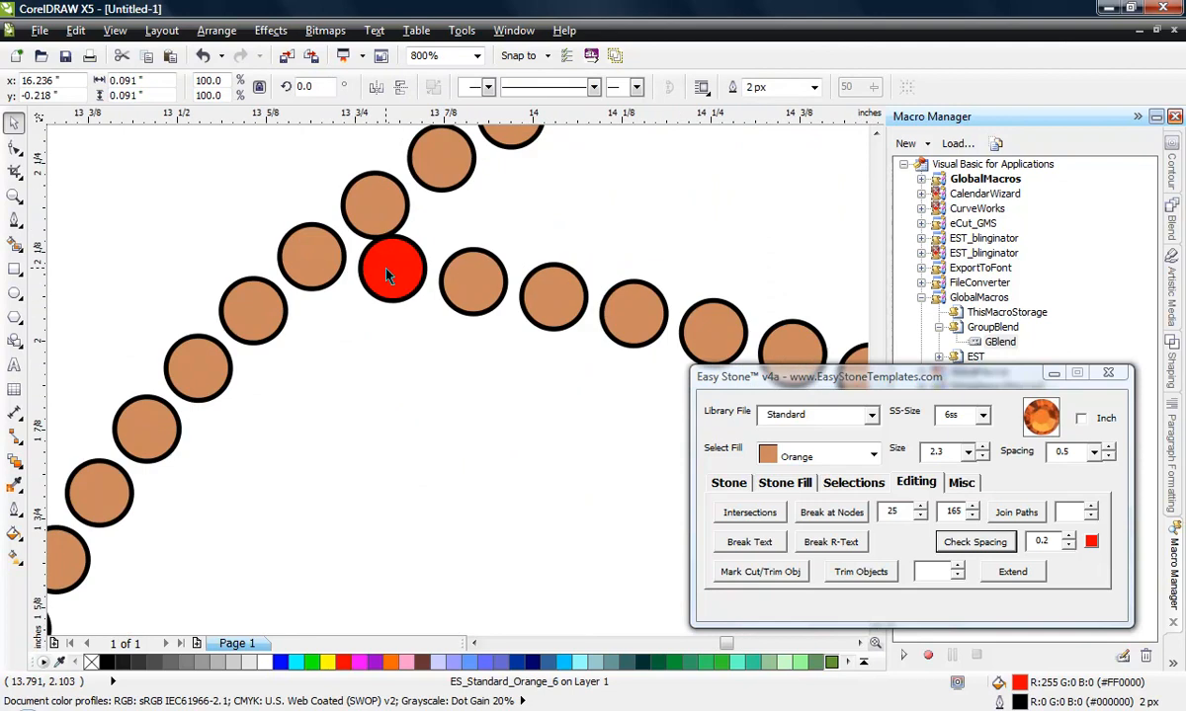
{"action": "left_click_drag", "start_coordinate": [390, 256], "coordinate": [384, 306]}
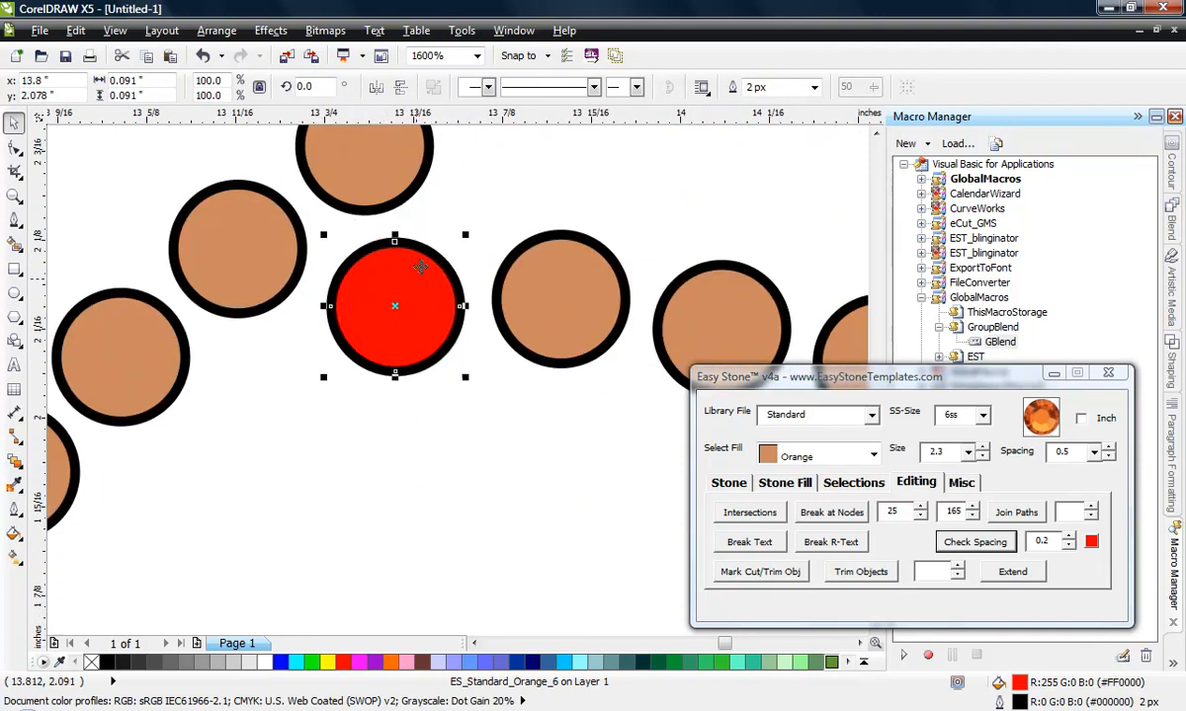
{"action": "scroll", "coordinate": [390, 291], "scroll_direction": "down", "scroll_amount": 2}
{"action": "scroll", "coordinate": [402, 267], "scroll_direction": "down", "scroll_amount": 1}
{"action": "scroll", "coordinate": [405, 272], "scroll_direction": "up", "scroll_amount": 1}
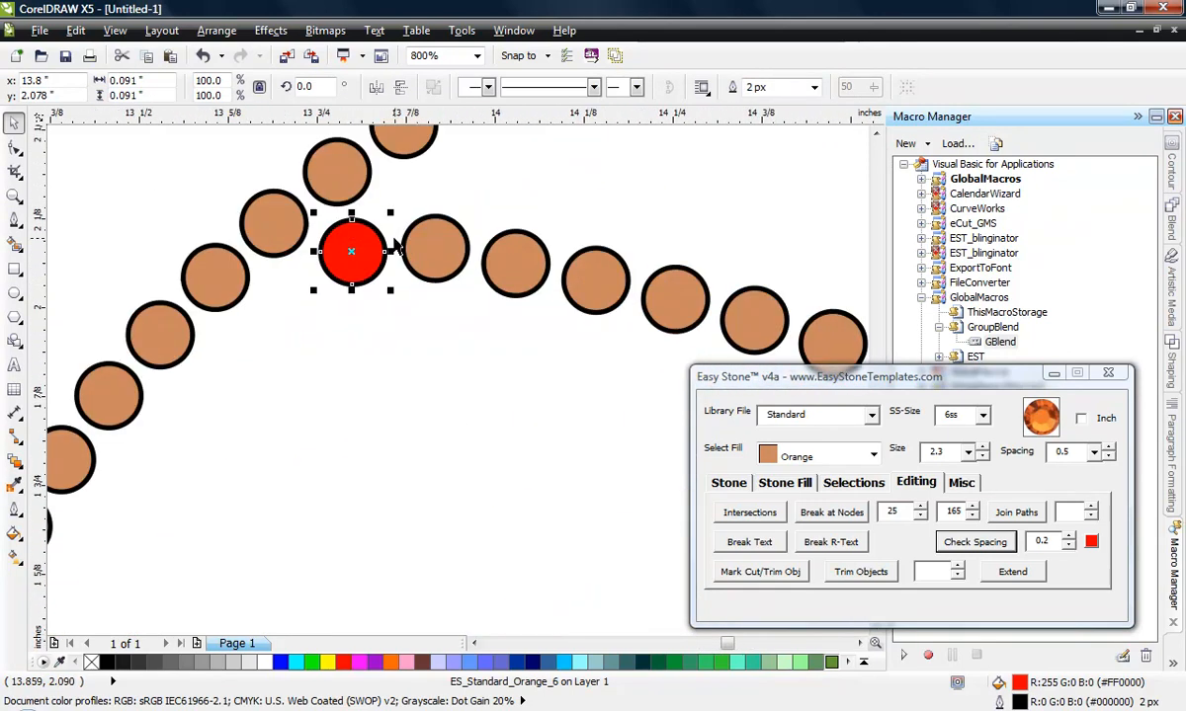
Select the whole basketball and restore the original orange fill of the stones marked red by the spacing check
{"action": "scroll", "coordinate": [336, 233], "scroll_direction": "down", "scroll_amount": 2}
{"action": "left_click", "coordinate": [299, 245]}
{"action": "left_click_drag", "start_coordinate": [274, 170], "coordinate": [664, 553]}
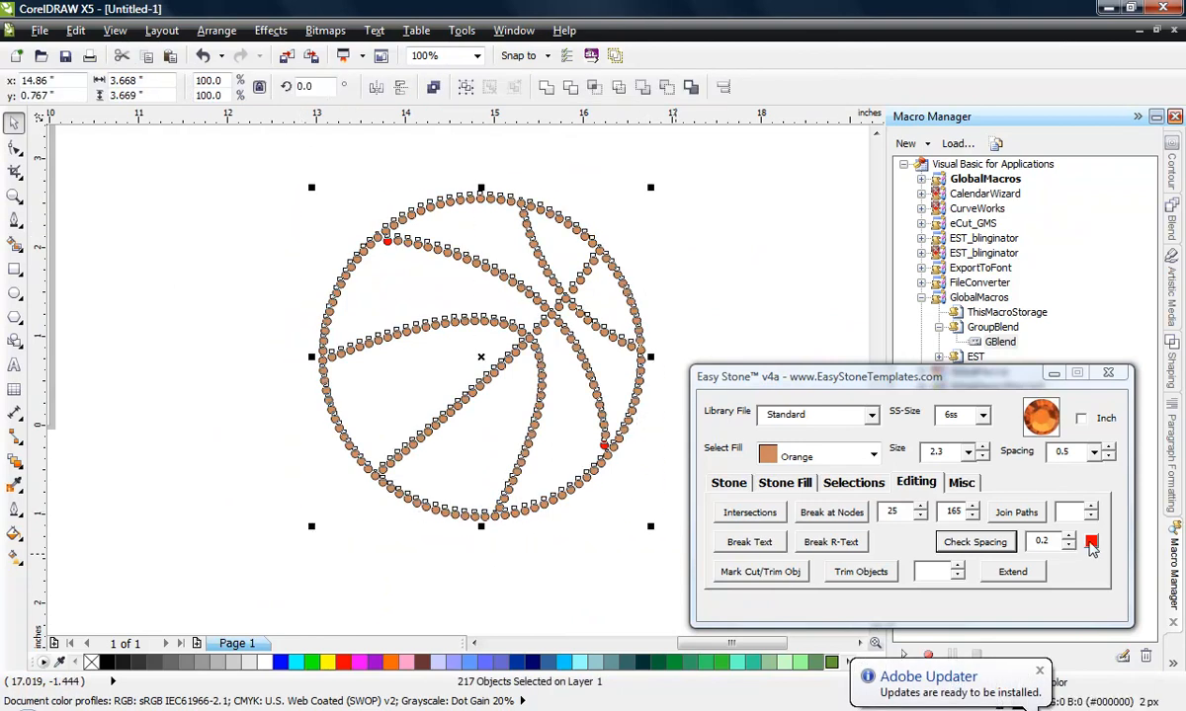
{"action": "left_click", "coordinate": [1092, 542]}
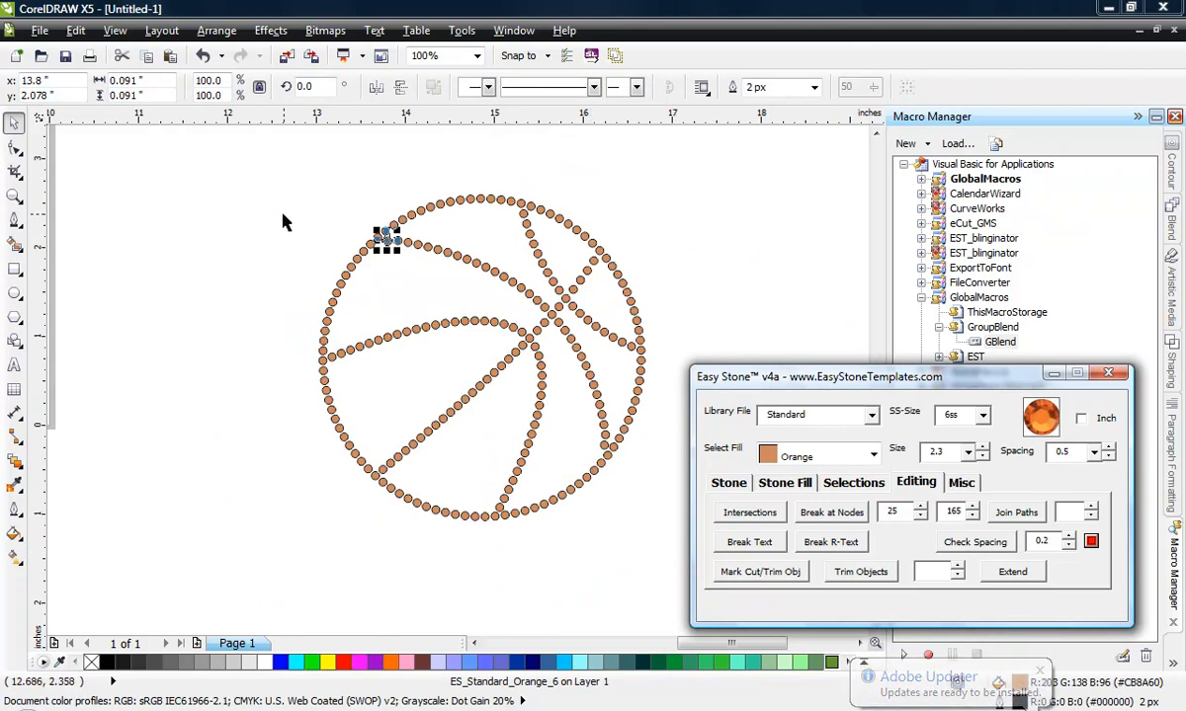
{"action": "left_click", "coordinate": [375, 253]}
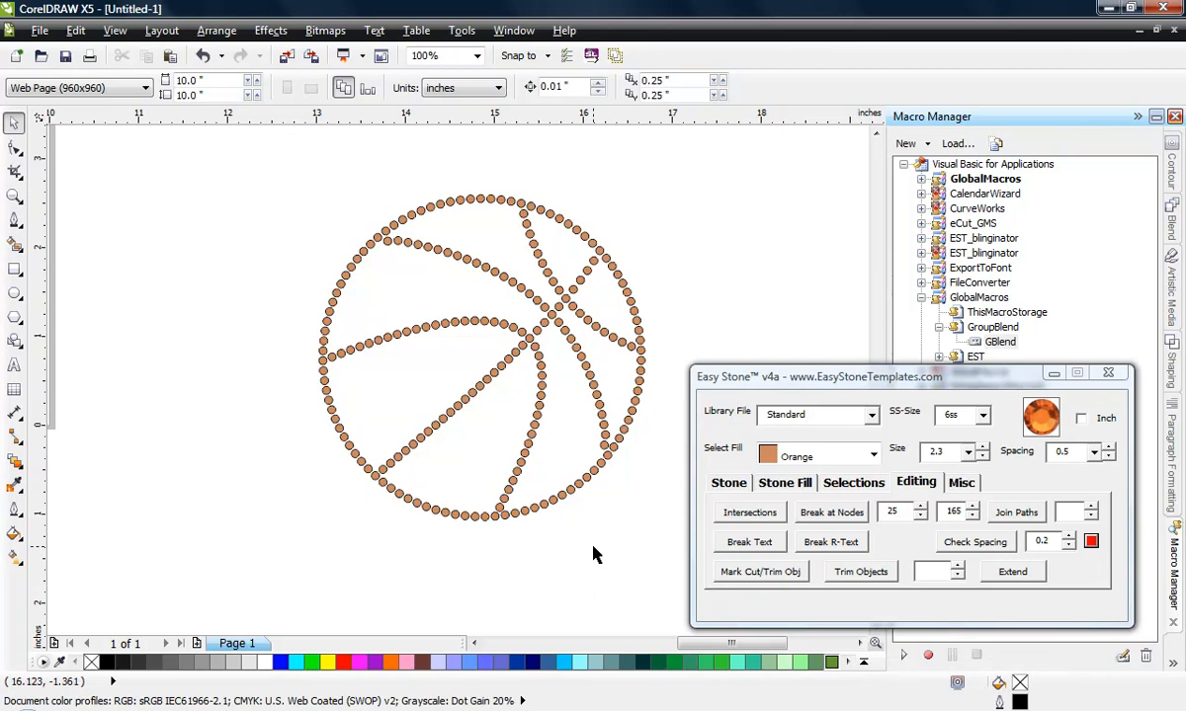
Remove the black outline from all the basketball's stones, leaving only their orange fill
{"action": "scroll", "coordinate": [470, 267], "scroll_direction": "up", "scroll_amount": 2}
{"action": "scroll", "coordinate": [471, 267], "scroll_direction": "up", "scroll_amount": 2}
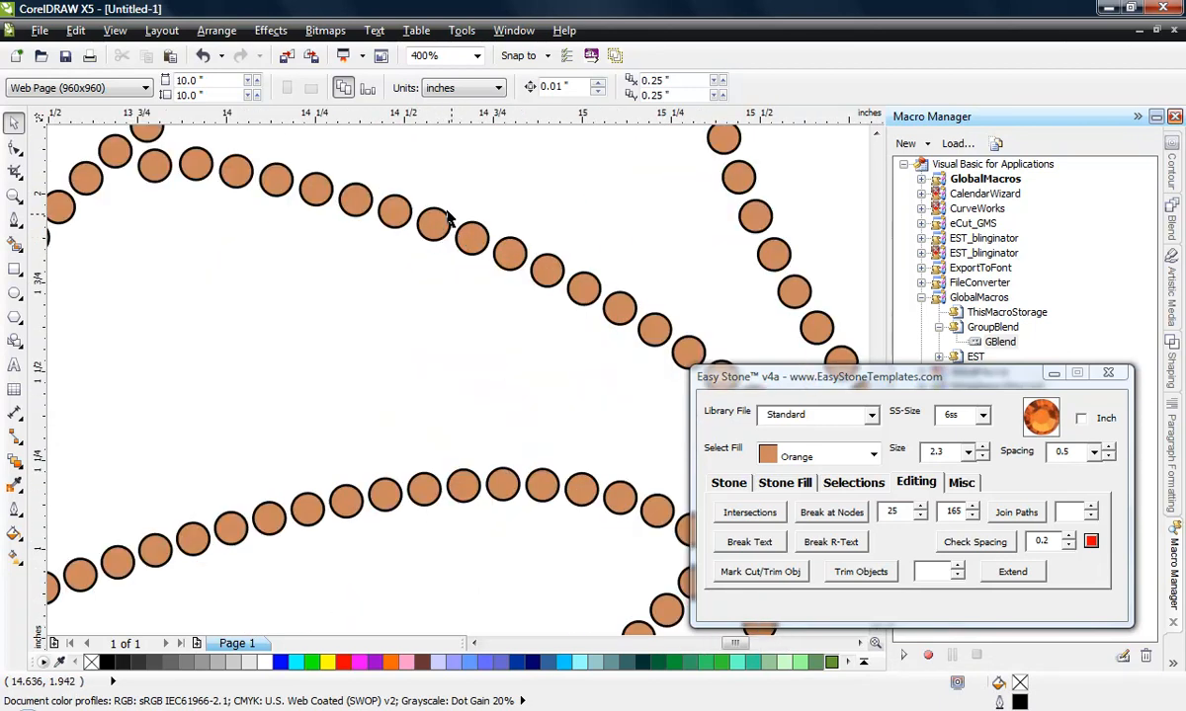
{"action": "scroll", "coordinate": [358, 210], "scroll_direction": "down", "scroll_amount": 4}
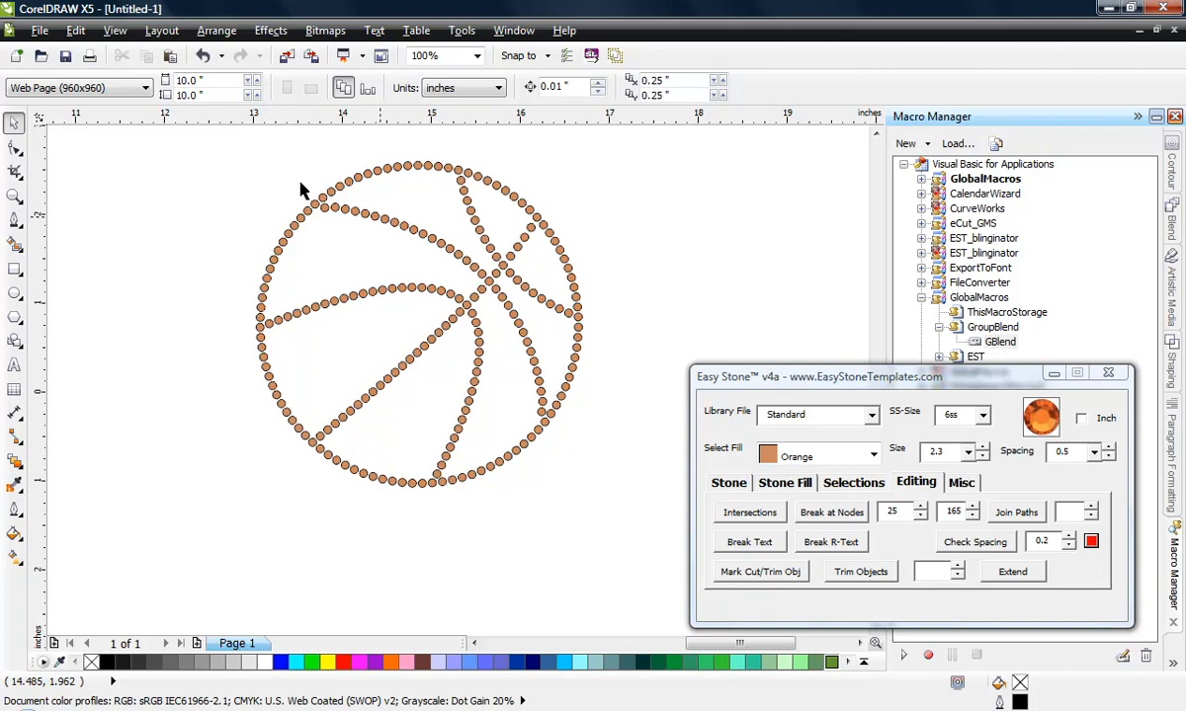
{"action": "left_click_drag", "start_coordinate": [195, 141], "coordinate": [672, 534]}
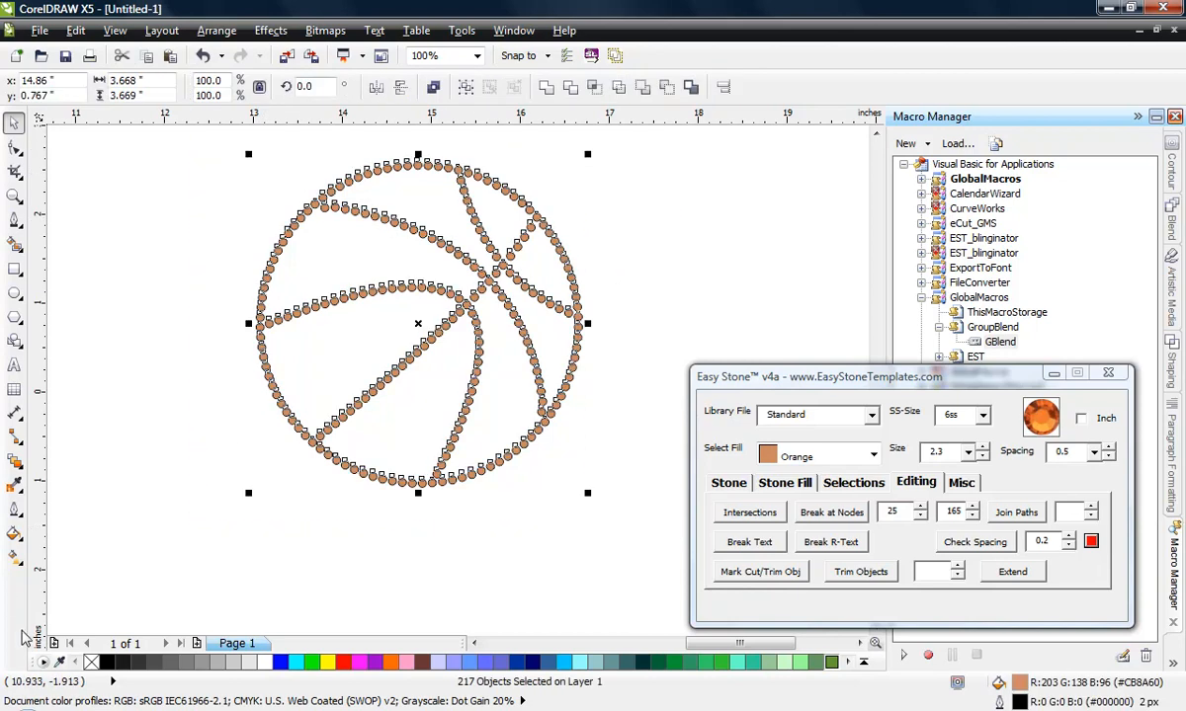
{"action": "right_click", "coordinate": [91, 662]}
{"action": "left_click", "coordinate": [219, 561]}
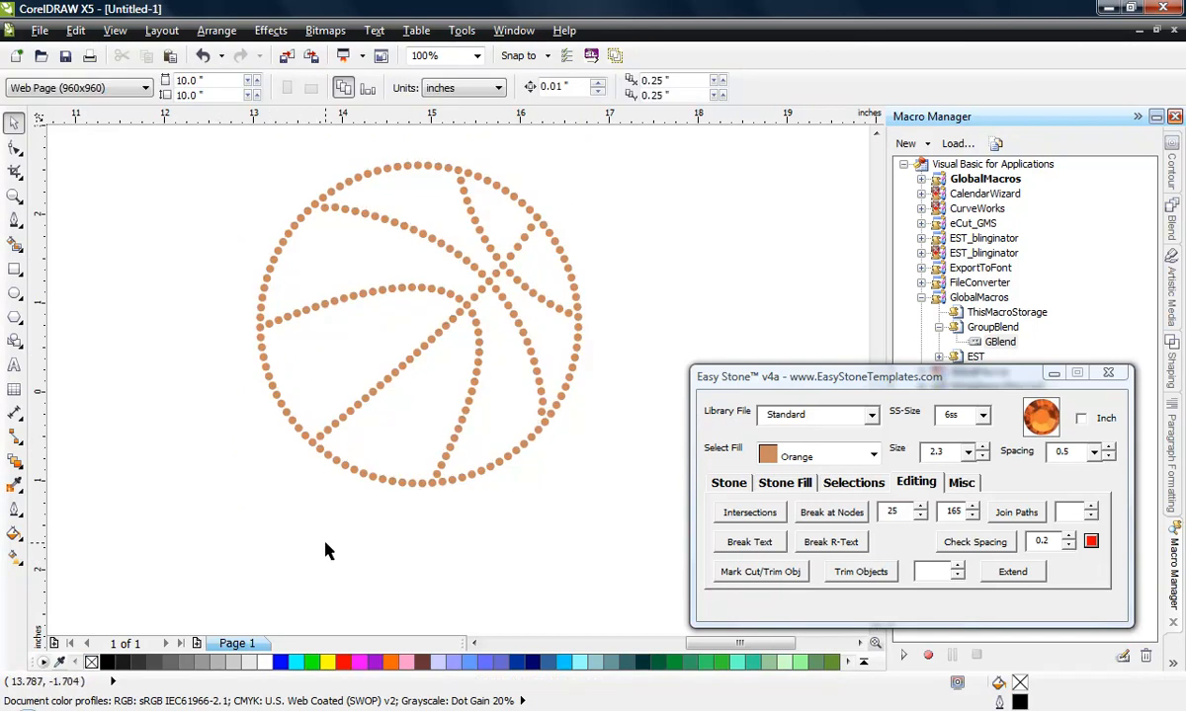
Add a weedbox with a weed margin of 25 around all the basketball's stones
{"action": "scroll", "coordinate": [327, 551], "scroll_direction": "down", "scroll_amount": 1}
{"action": "scroll", "coordinate": [326, 508], "scroll_direction": "up", "scroll_amount": 1}
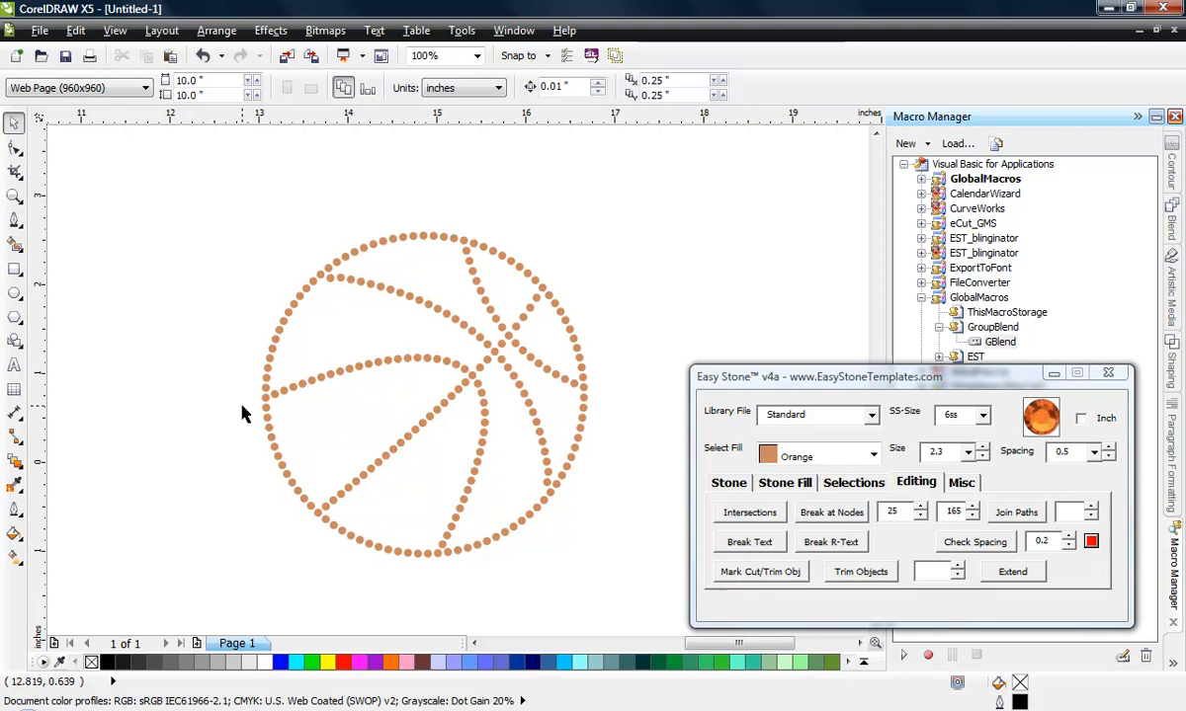
{"action": "left_click_drag", "start_coordinate": [208, 208], "coordinate": [632, 604]}
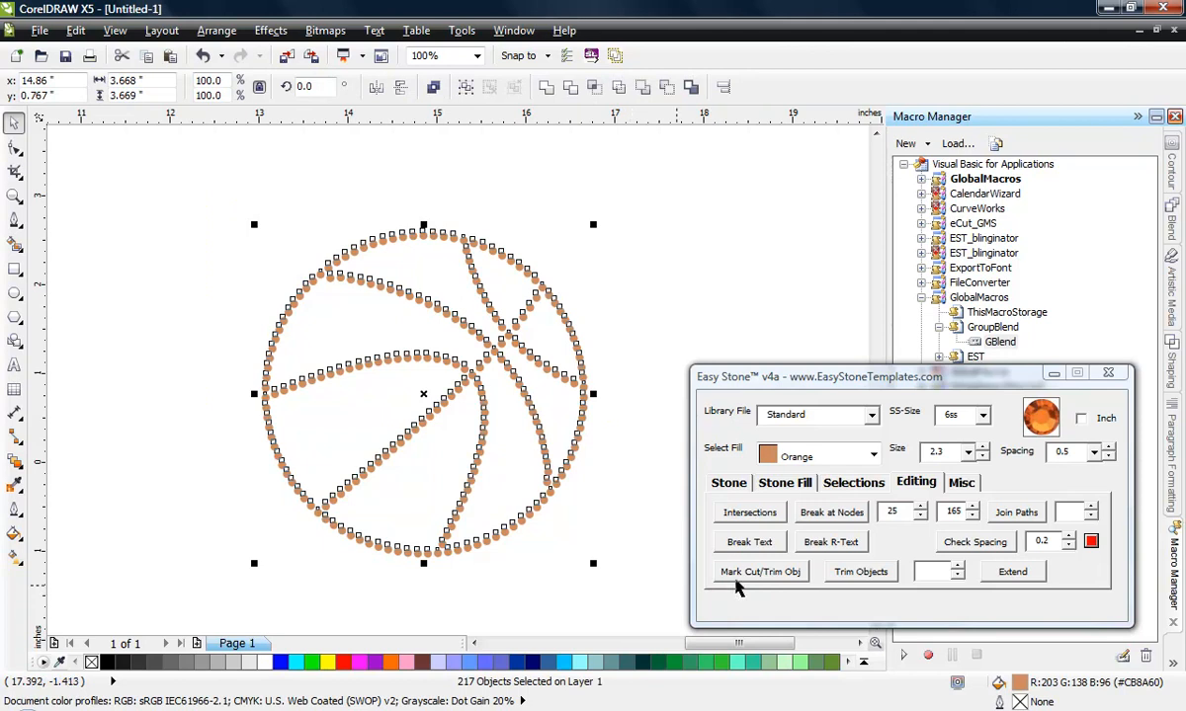
{"action": "left_click", "coordinate": [964, 484]}
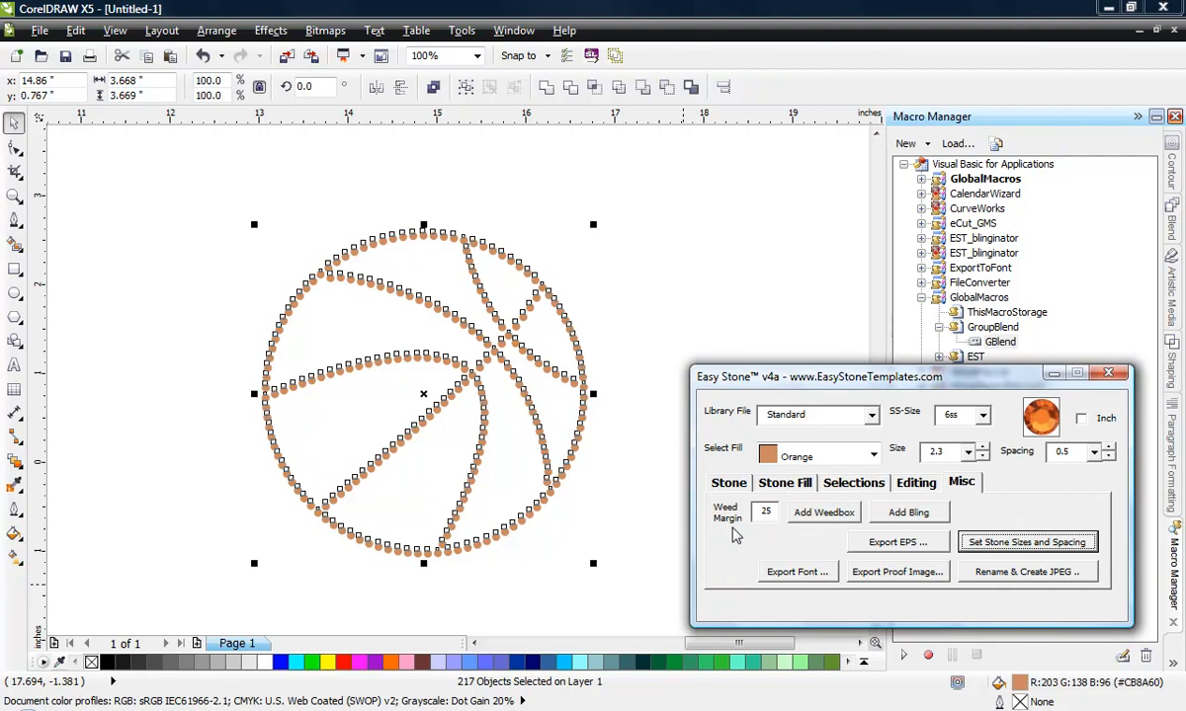
{"action": "left_click", "coordinate": [775, 510]}
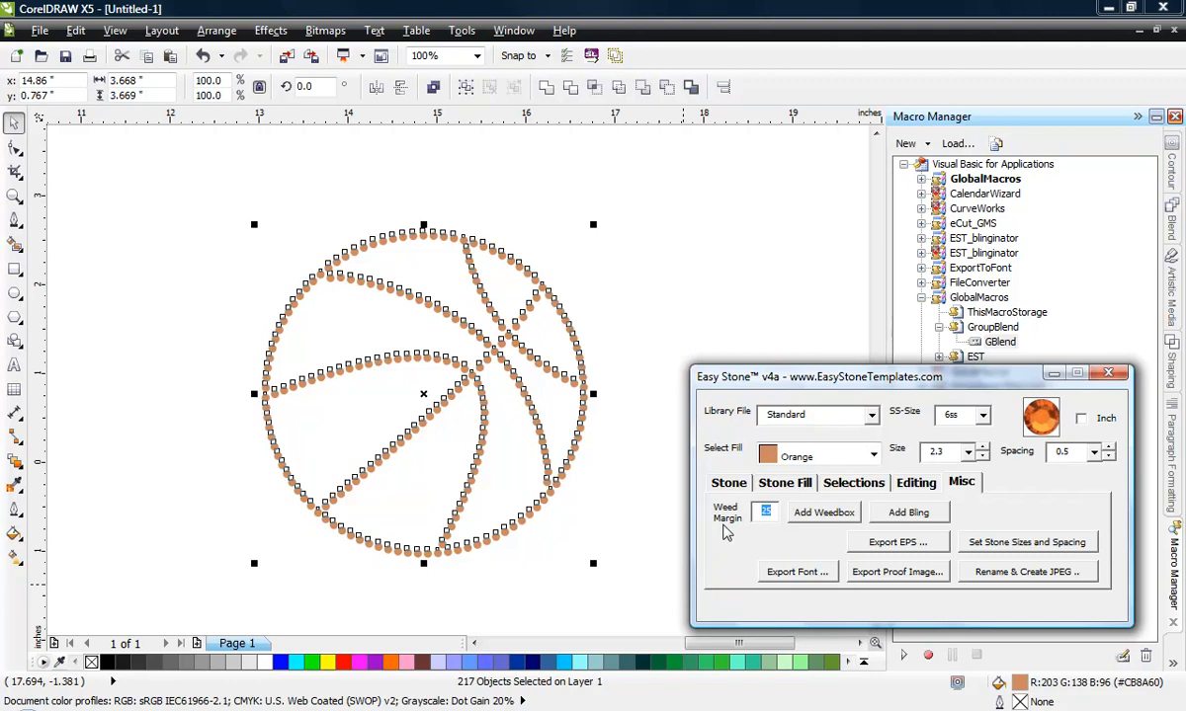
{"action": "left_click", "coordinate": [821, 513]}
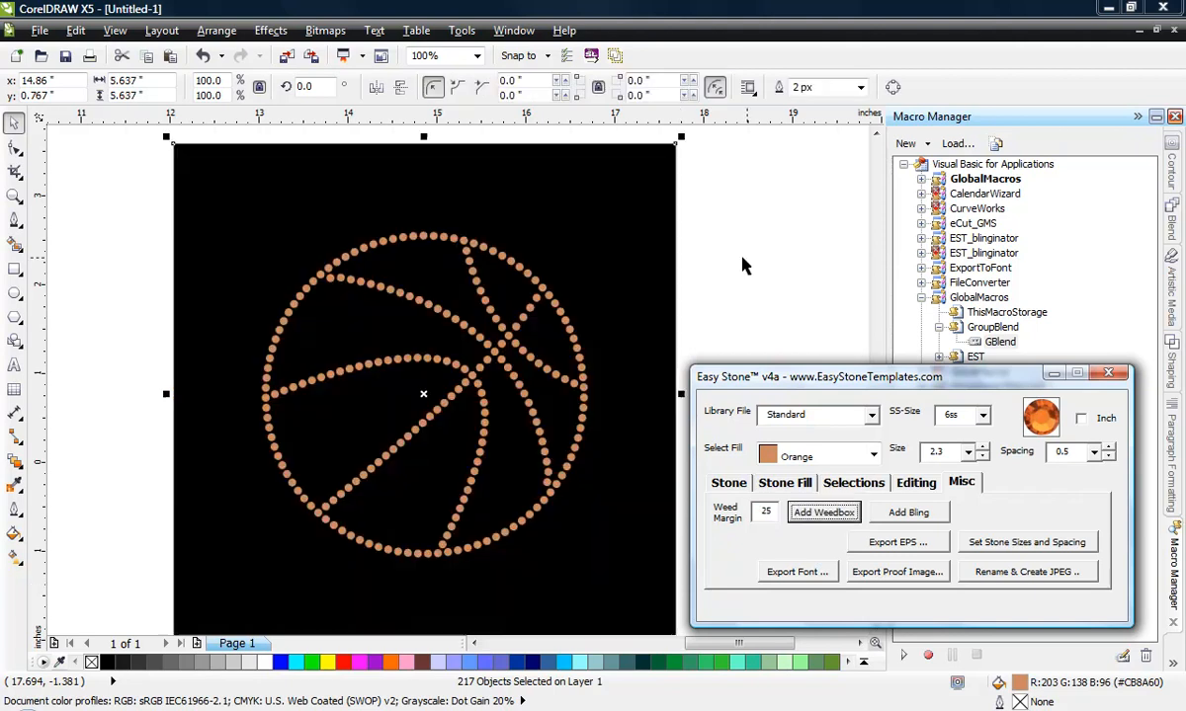
Select all the basketball's stones and simulate them as realistic orange rhinestones
{"action": "scroll", "coordinate": [542, 275], "scroll_direction": "down", "scroll_amount": 1}
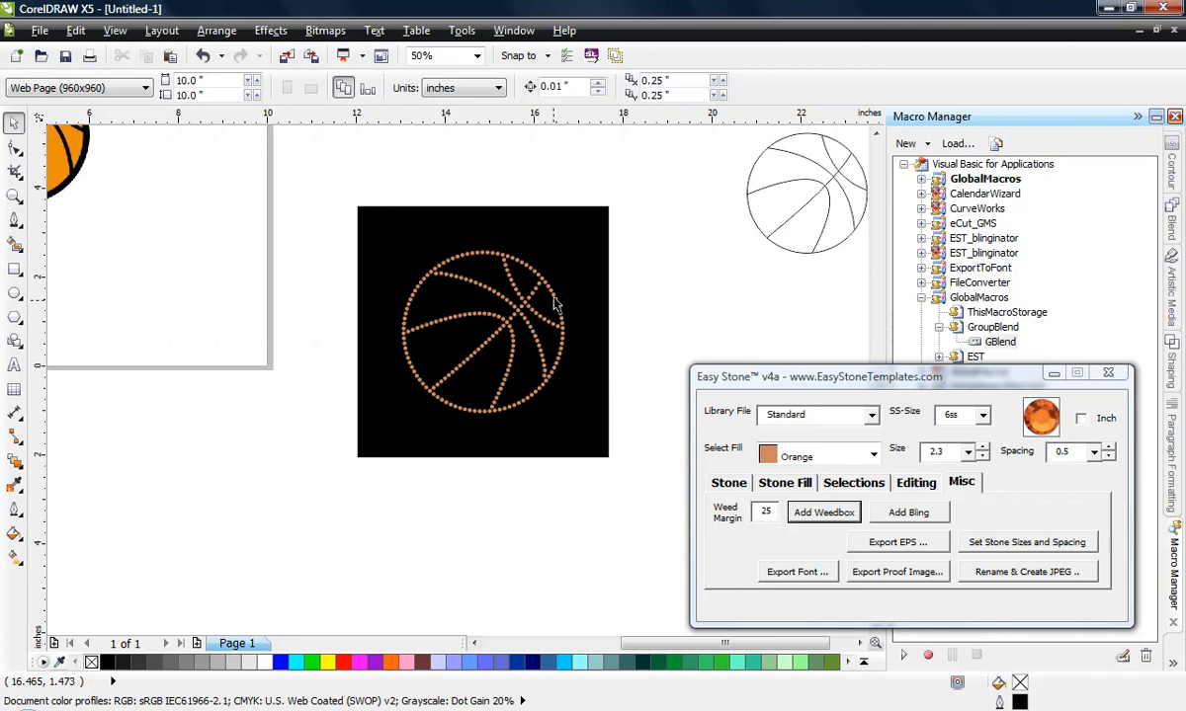
{"action": "scroll", "coordinate": [533, 252], "scroll_direction": "up", "scroll_amount": 1}
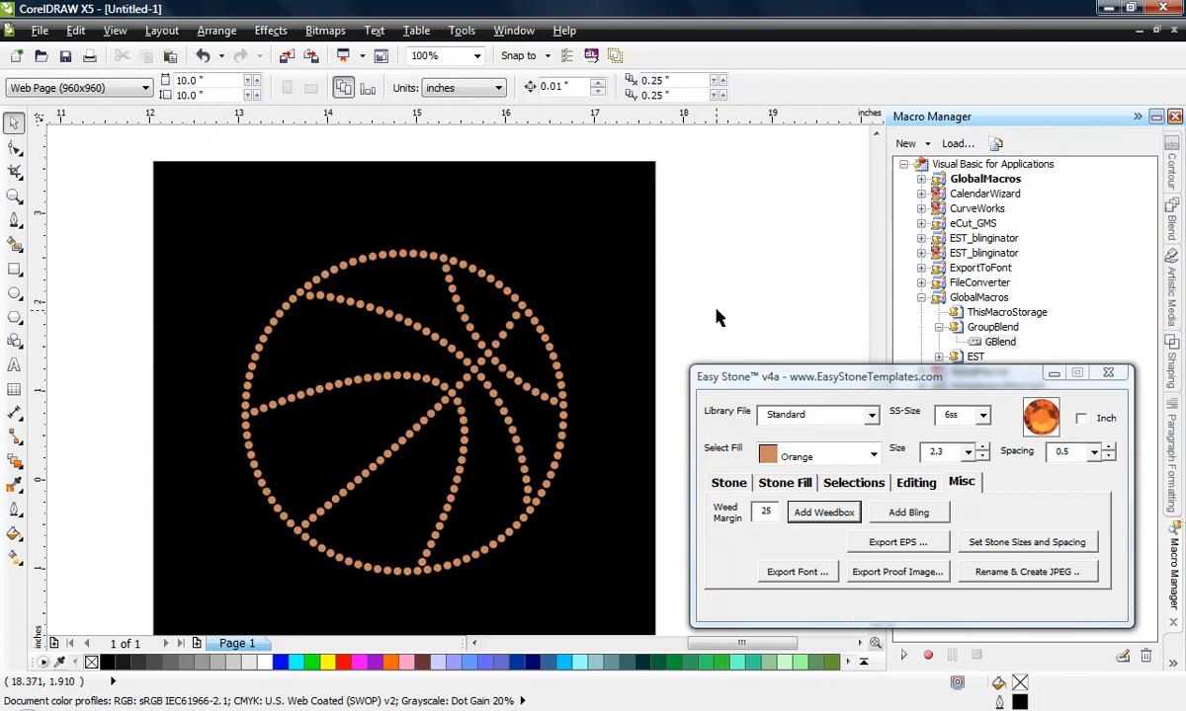
{"action": "scroll", "coordinate": [304, 265], "scroll_direction": "down", "scroll_amount": 1}
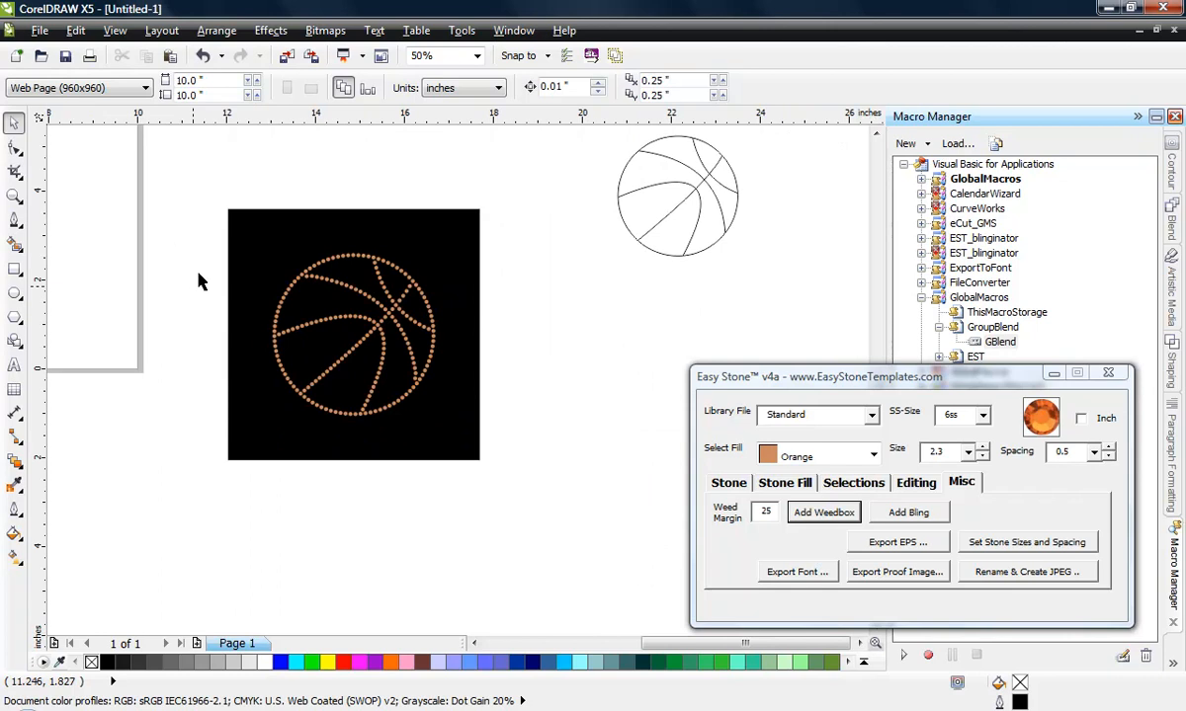
{"action": "left_click_drag", "start_coordinate": [205, 240], "coordinate": [495, 439]}
{"action": "scroll", "coordinate": [353, 335], "scroll_direction": "up", "scroll_amount": 1}
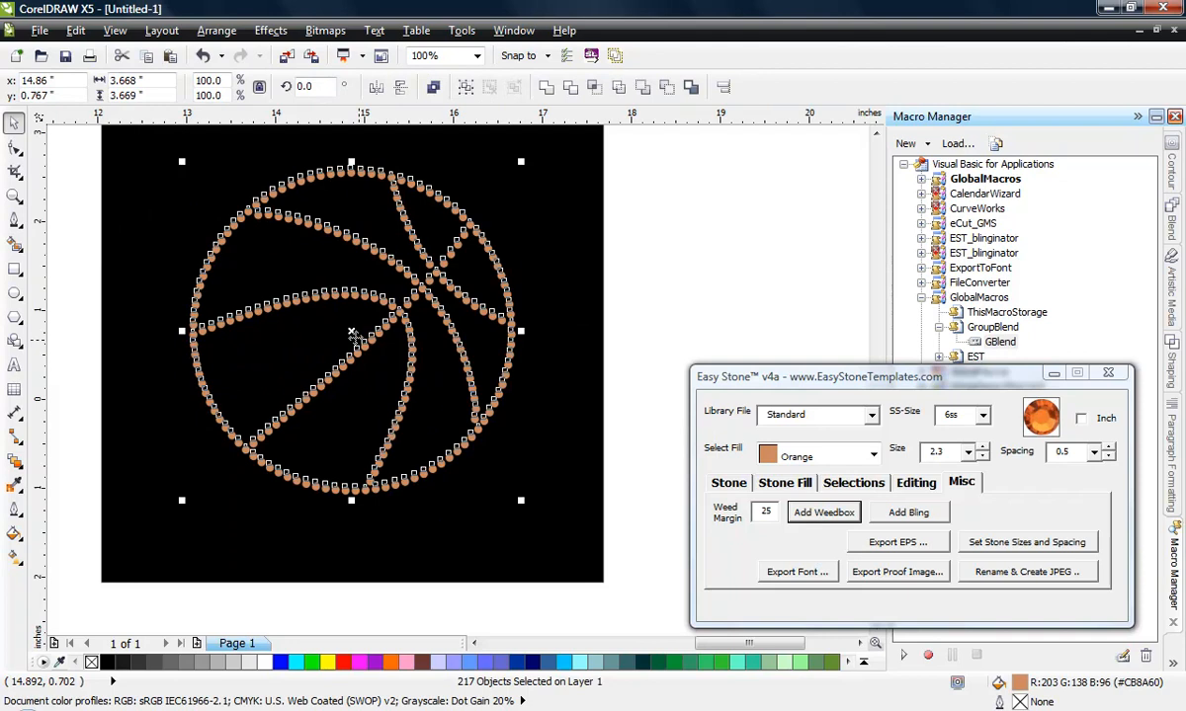
{"action": "left_click", "coordinate": [728, 482]}
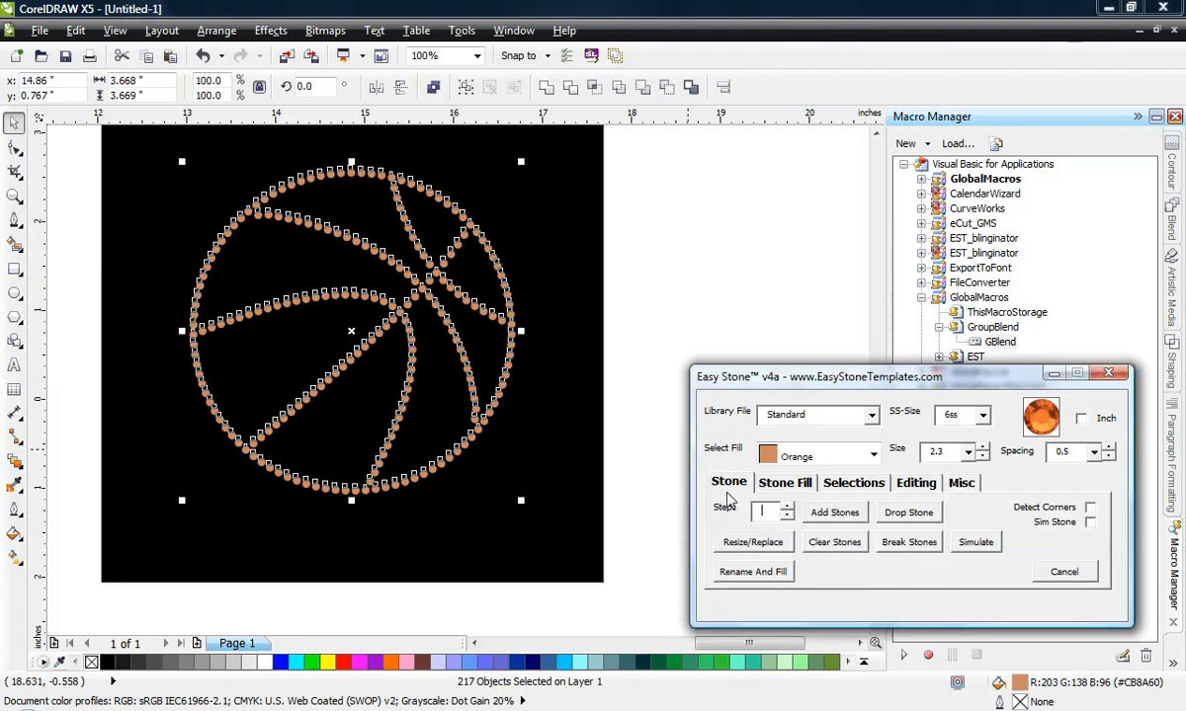
{"action": "left_click", "coordinate": [975, 541]}
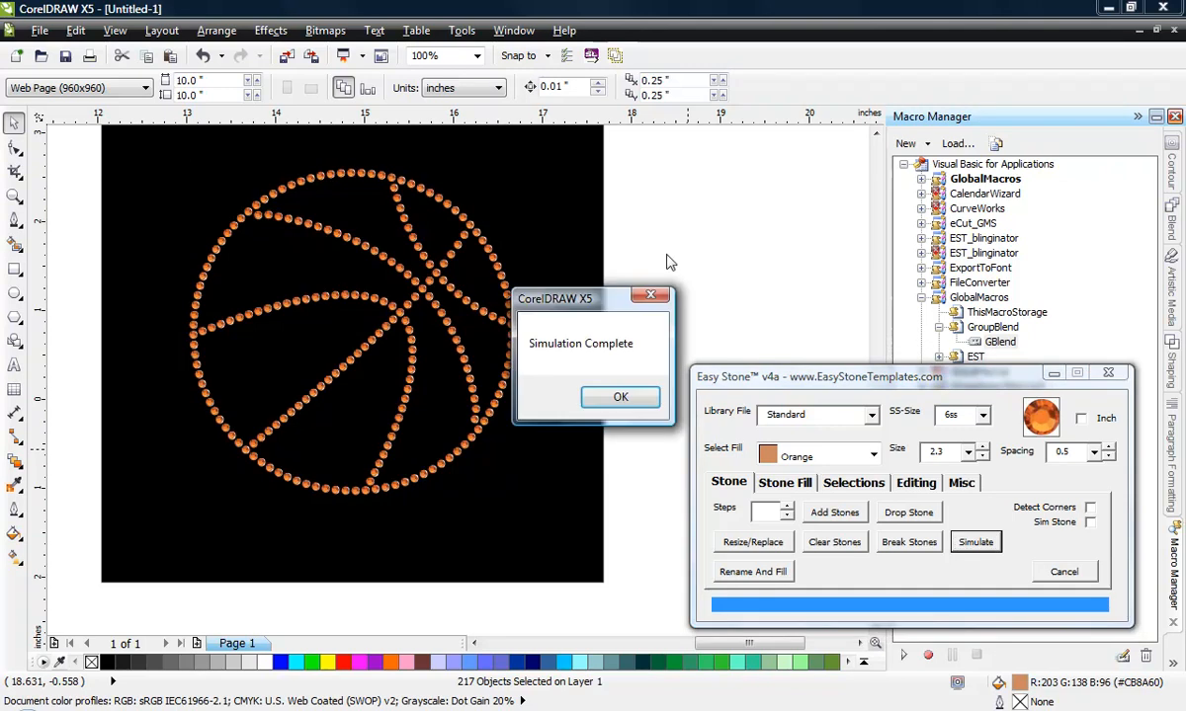
{"action": "left_click", "coordinate": [621, 397]}
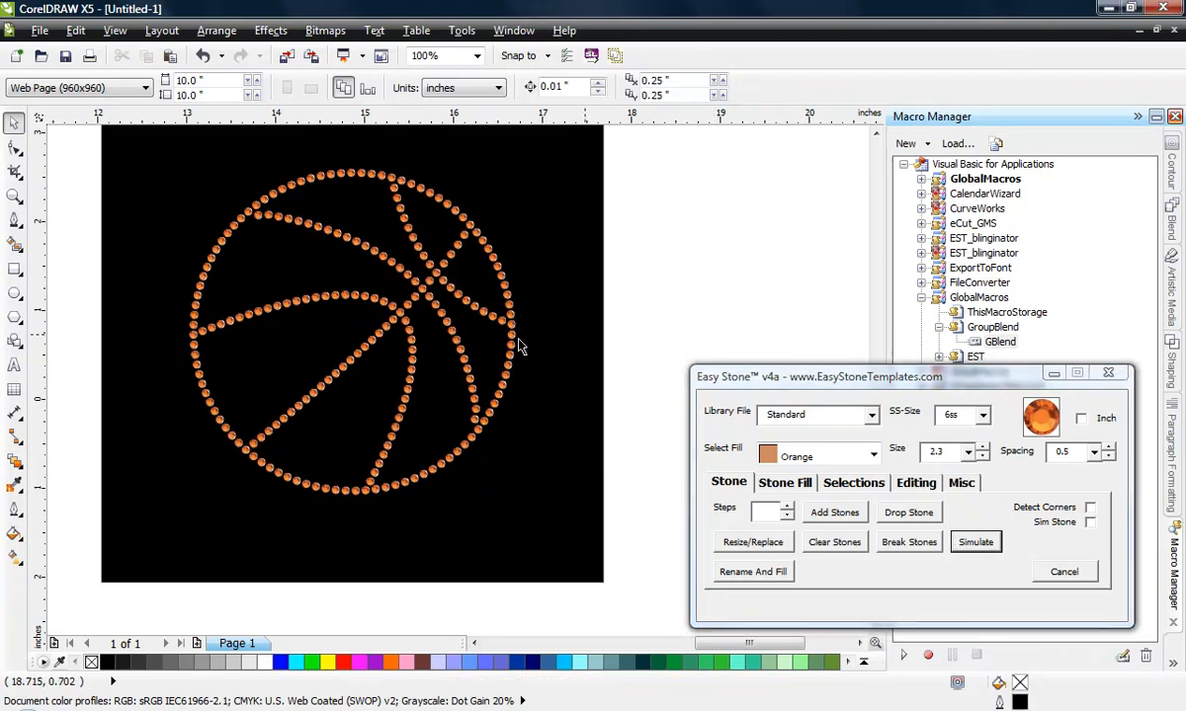
Select all the simulated stones of the basketball and open the Add Bling settings
{"action": "scroll", "coordinate": [425, 405], "scroll_direction": "up", "scroll_amount": 4}
{"action": "scroll", "coordinate": [430, 400], "scroll_direction": "up", "scroll_amount": 1}
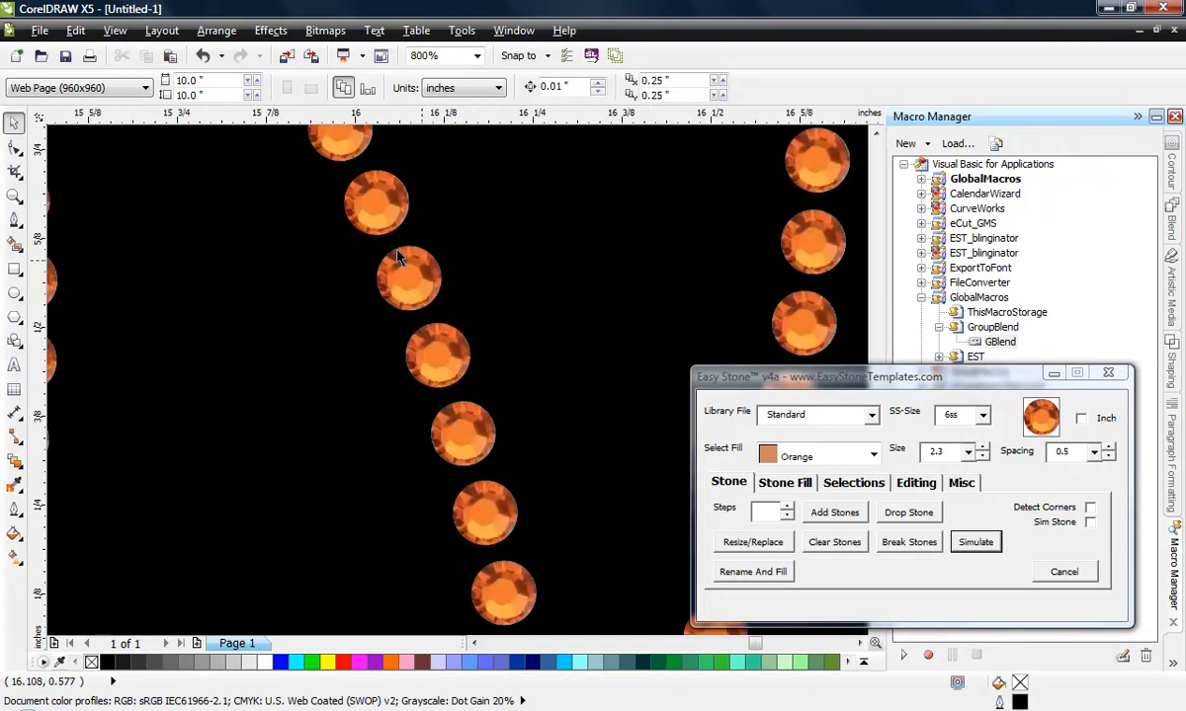
{"action": "scroll", "coordinate": [435, 301], "scroll_direction": "down", "scroll_amount": 2}
{"action": "scroll", "coordinate": [556, 415], "scroll_direction": "down", "scroll_amount": 1}
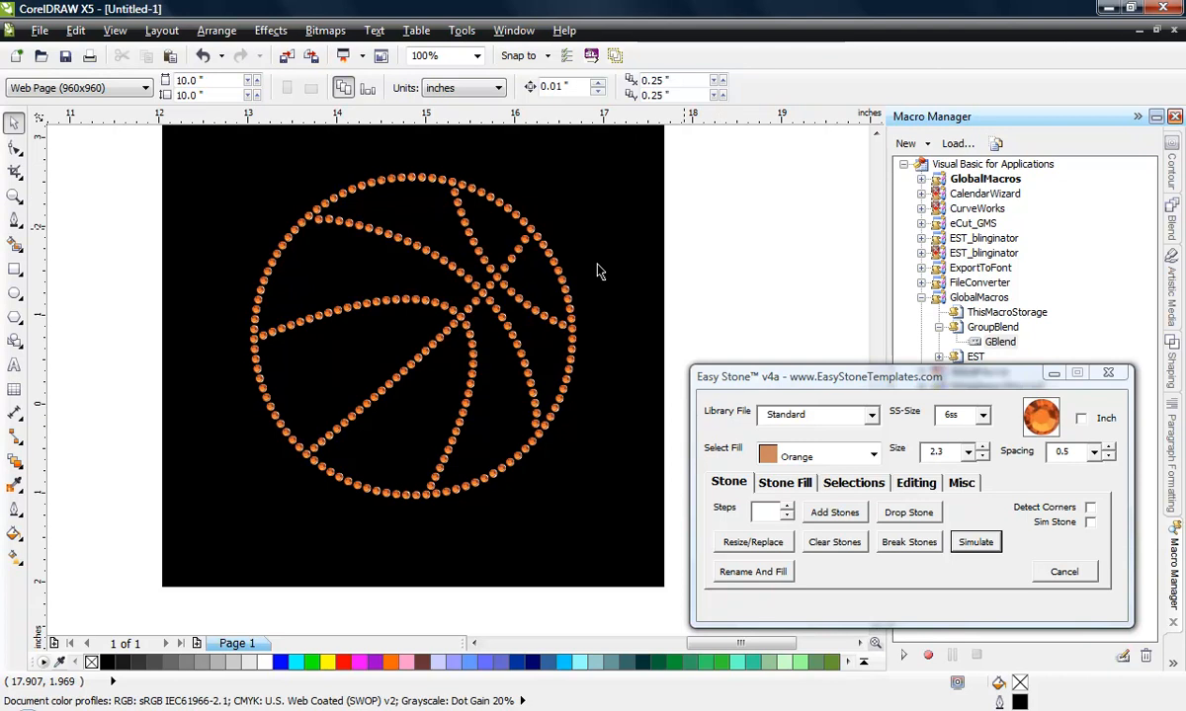
{"action": "scroll", "coordinate": [471, 324], "scroll_direction": "down", "scroll_amount": 1}
{"action": "scroll", "coordinate": [490, 277], "scroll_direction": "up", "scroll_amount": 1}
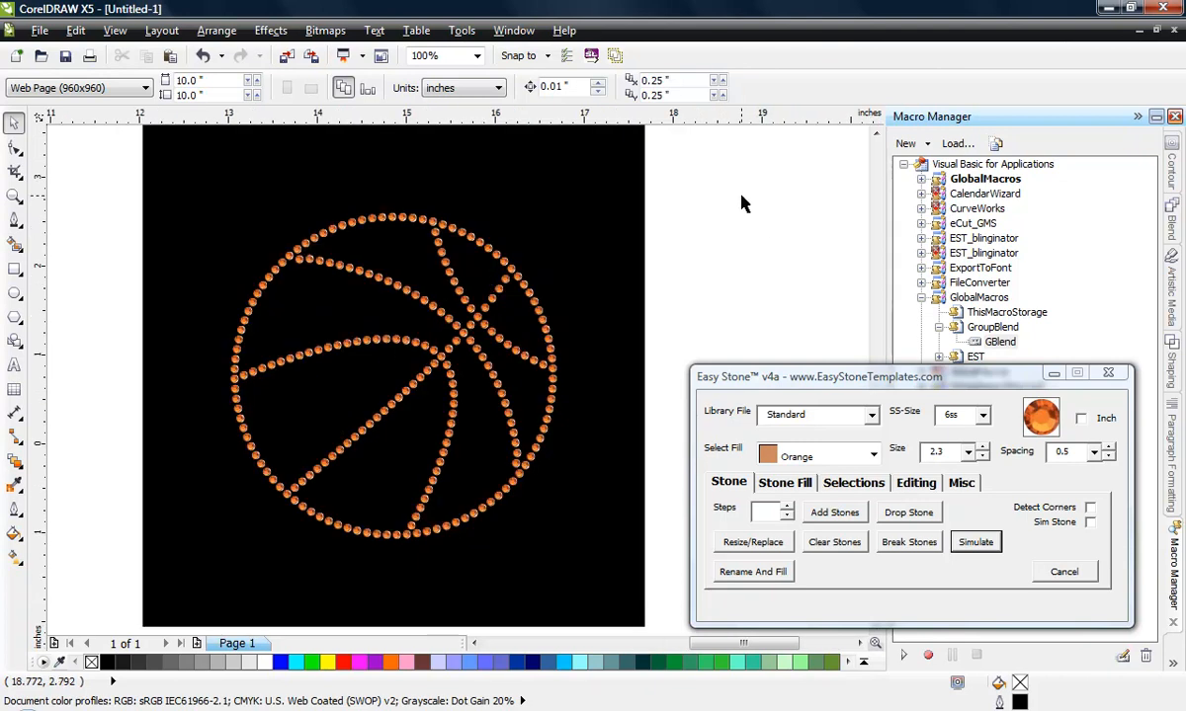
{"action": "left_click_drag", "start_coordinate": [718, 170], "coordinate": [151, 591]}
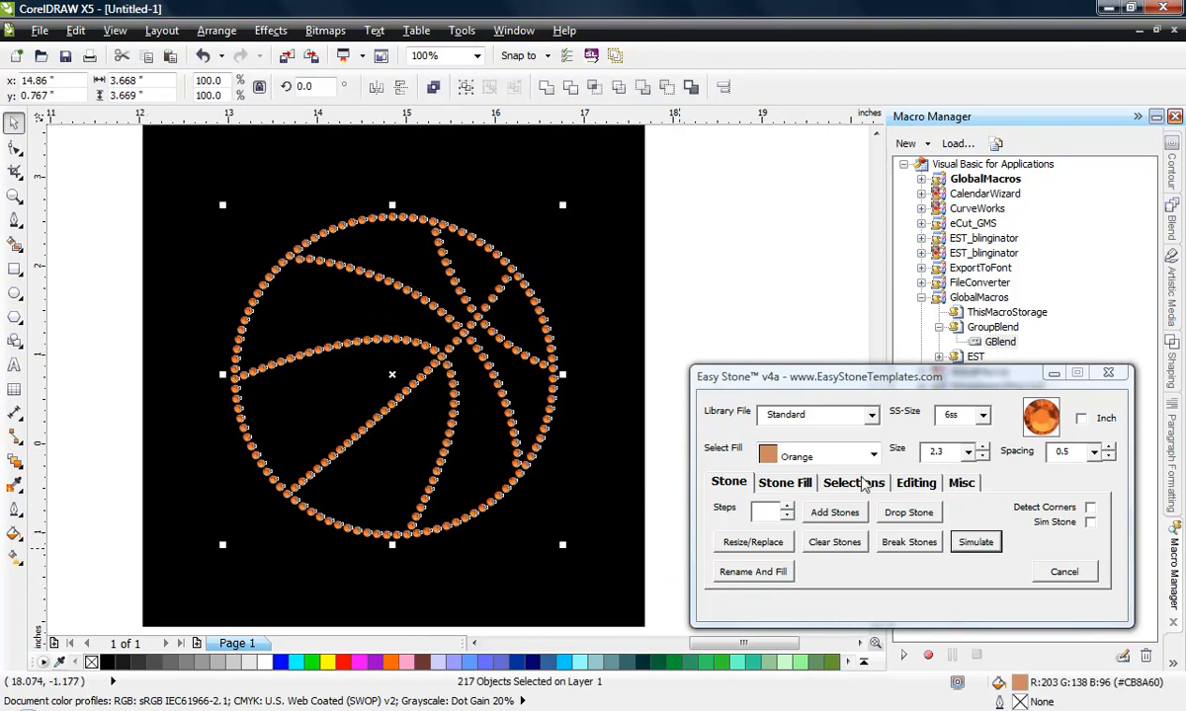
{"action": "left_click", "coordinate": [961, 482]}
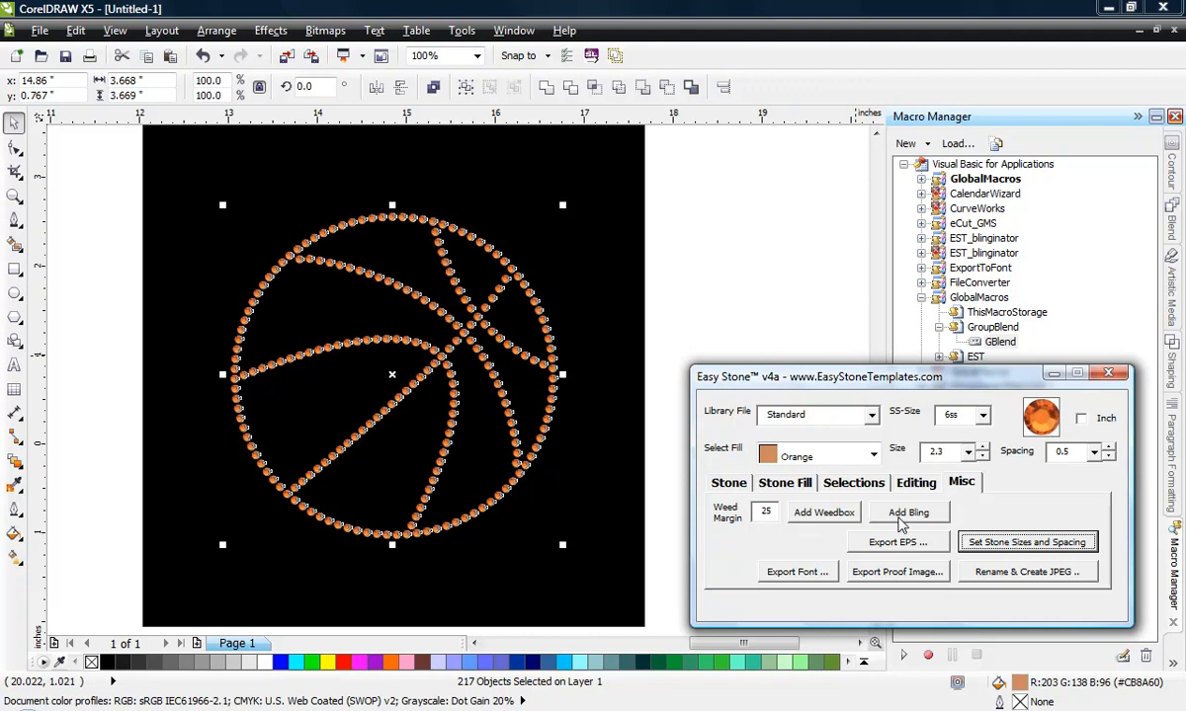
{"action": "left_click", "coordinate": [901, 526]}
{"action": "left_click_drag", "start_coordinate": [783, 227], "coordinate": [786, 259]}
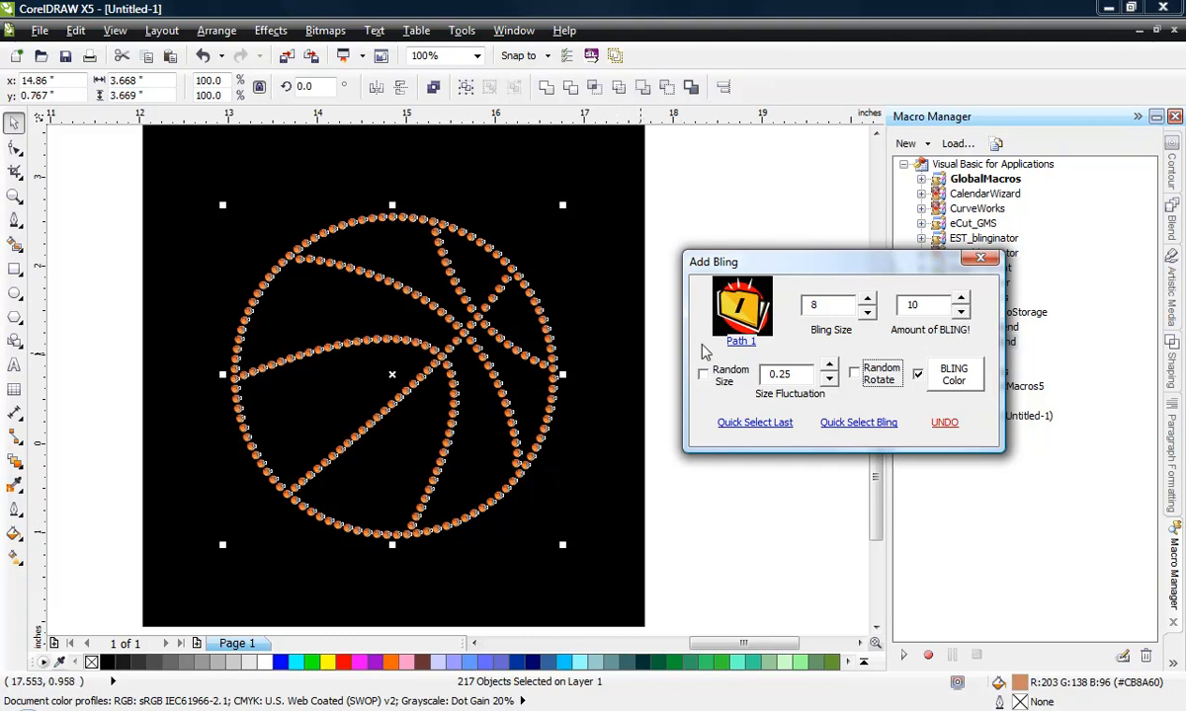
Add bling of size 8 and amount 10 to the stones, and display the drawing as Simple Wireframe
{"action": "left_click", "coordinate": [741, 311]}
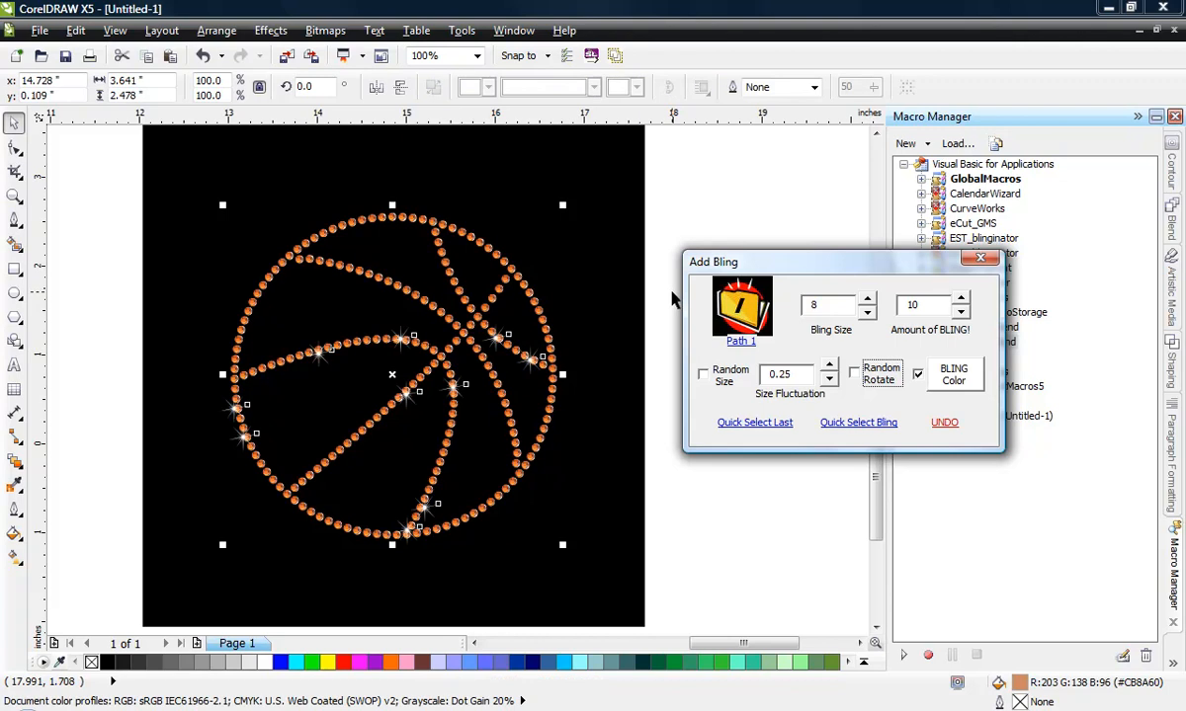
{"action": "left_click", "coordinate": [650, 300]}
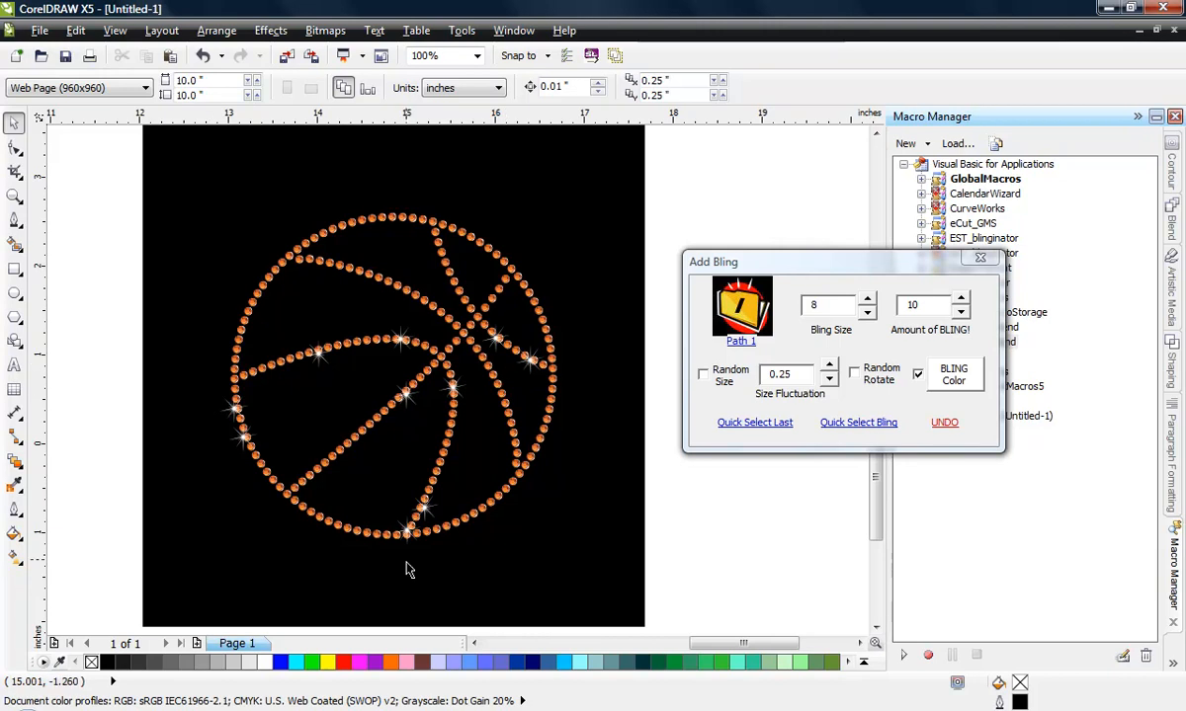
{"action": "left_click", "coordinate": [115, 30]}
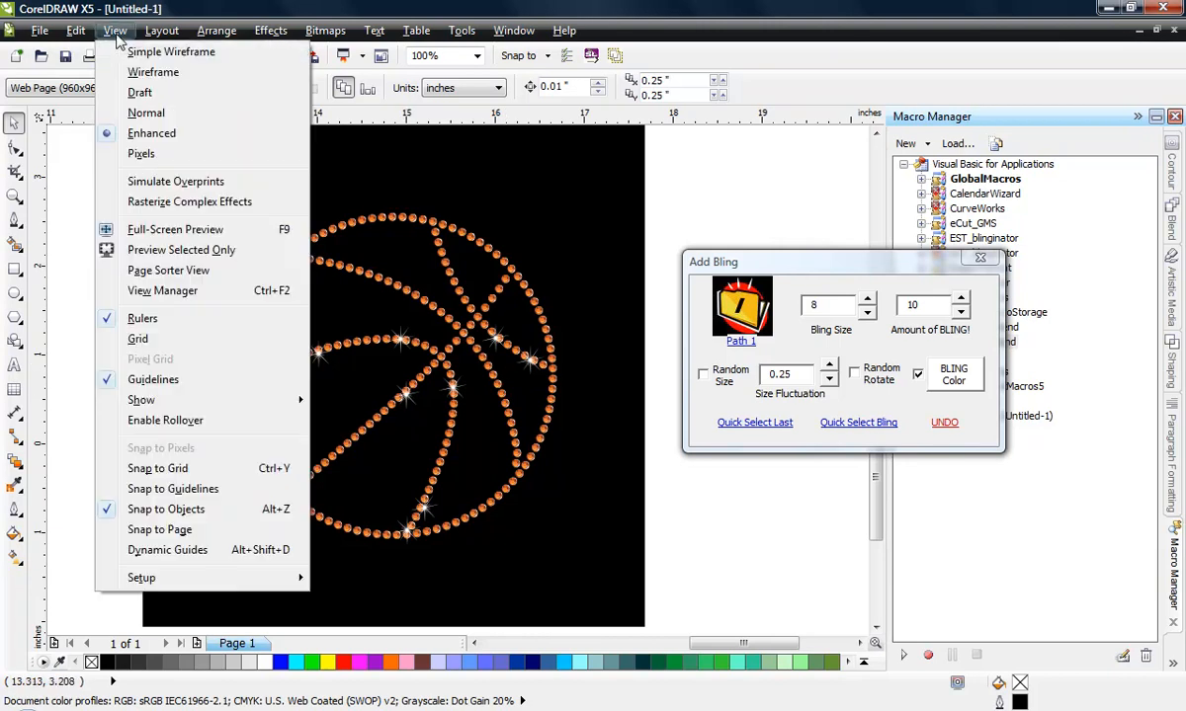
{"action": "left_click", "coordinate": [163, 51]}
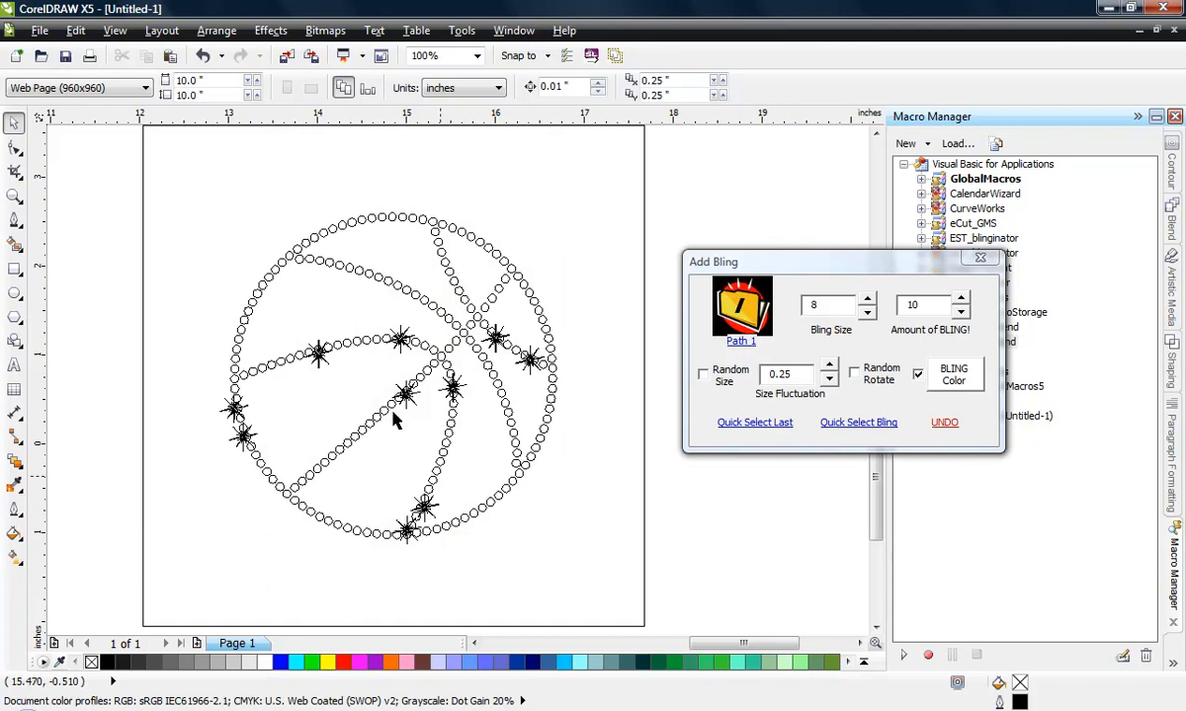
Spread bling sparkles onto the upper-left junction, the upper seam, the middle curve's left part, the seam crossing and the inner curve
{"action": "left_click_drag", "start_coordinate": [307, 334], "coordinate": [299, 255]}
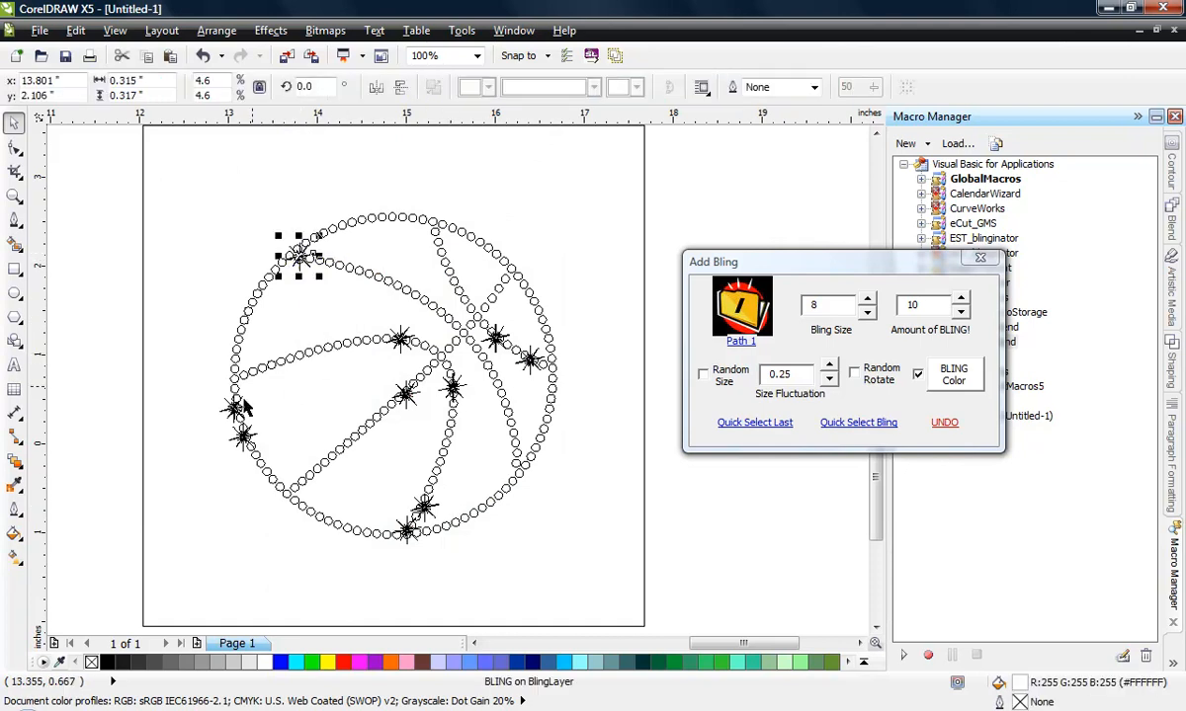
{"action": "left_click_drag", "start_coordinate": [235, 407], "coordinate": [440, 248]}
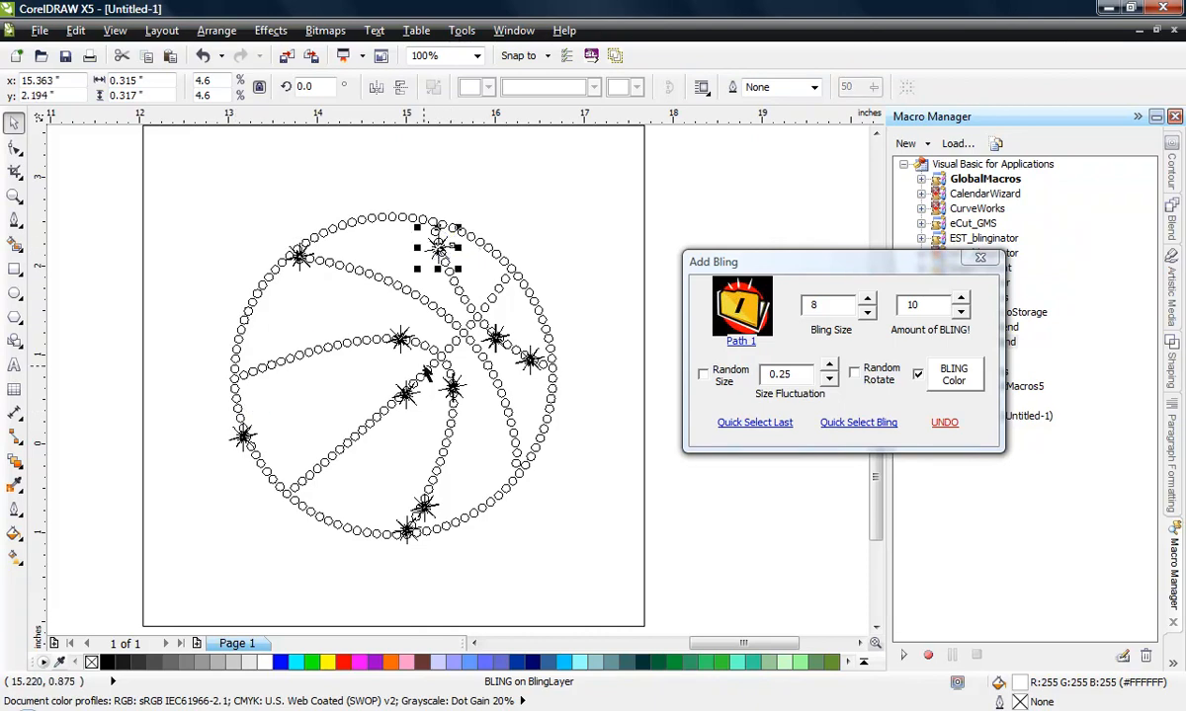
{"action": "left_click_drag", "start_coordinate": [400, 341], "coordinate": [310, 353]}
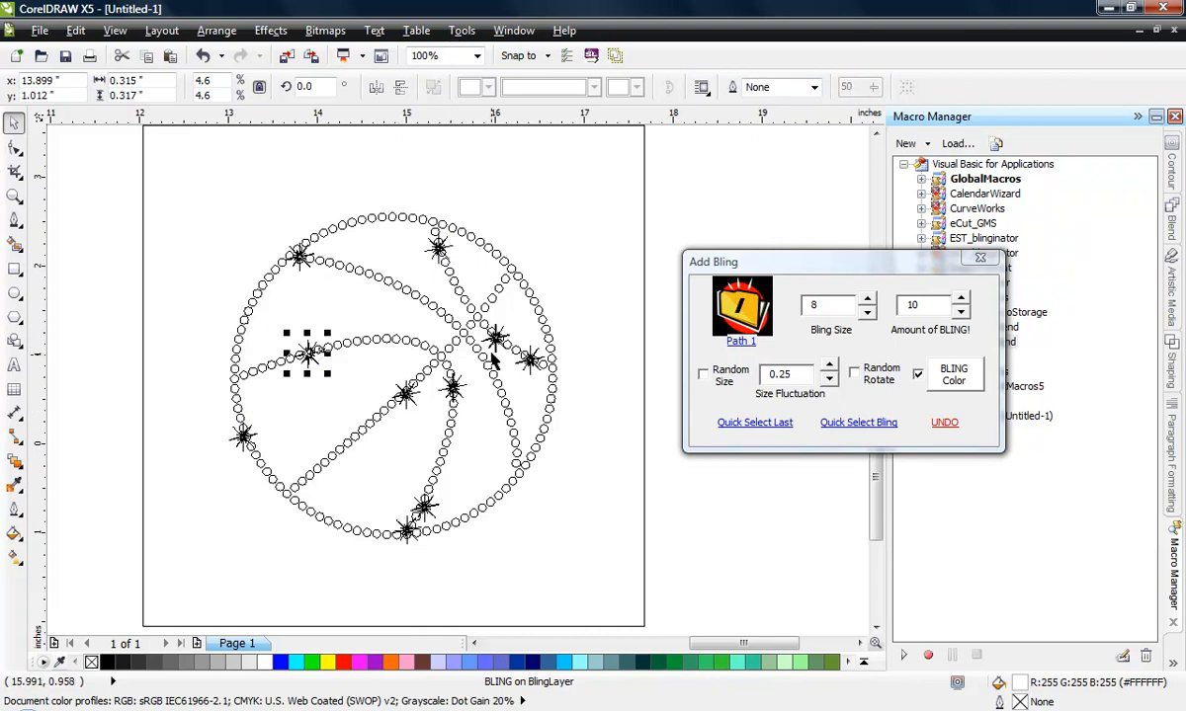
{"action": "left_click_drag", "start_coordinate": [494, 339], "coordinate": [472, 314]}
{"action": "left_click_drag", "start_coordinate": [425, 506], "coordinate": [521, 457]}
{"action": "left_click", "coordinate": [548, 536]}
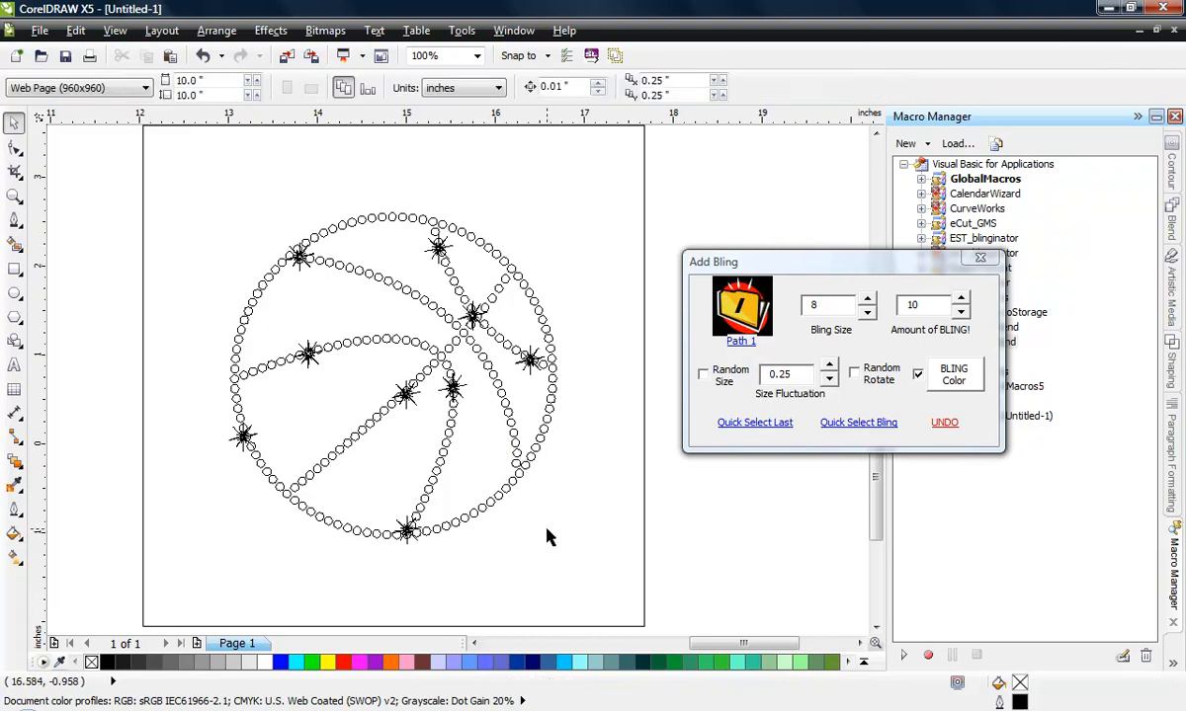
Move the two overlapping inner-curve sparkles to the ball's lower-left edge and the right seam, and restore the Enhanced view
{"action": "left_click", "coordinate": [451, 388]}
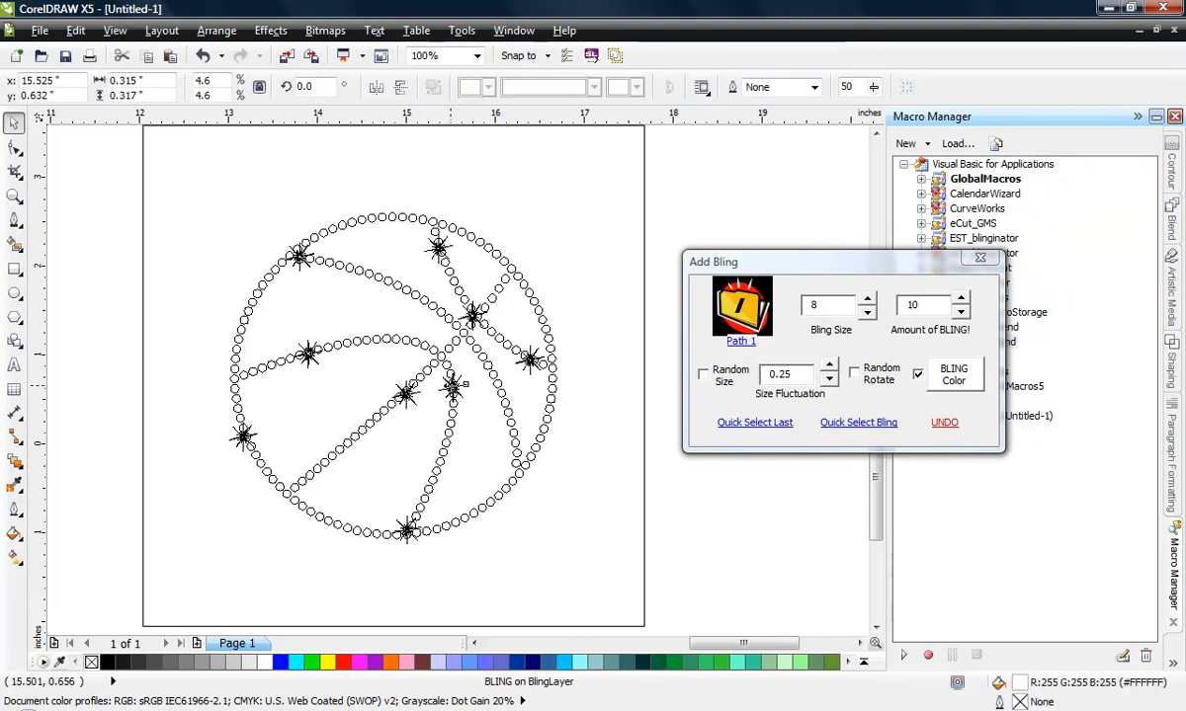
{"action": "left_click_drag", "start_coordinate": [452, 388], "coordinate": [317, 519]}
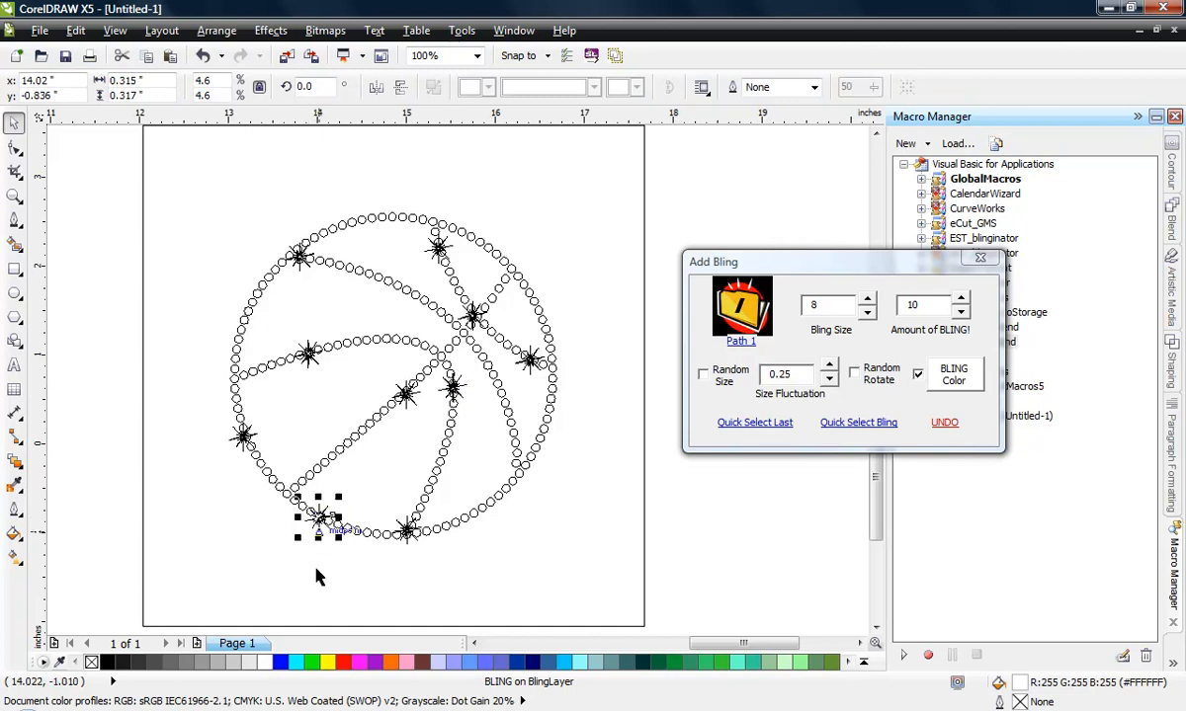
{"action": "left_click_drag", "start_coordinate": [452, 388], "coordinate": [507, 413]}
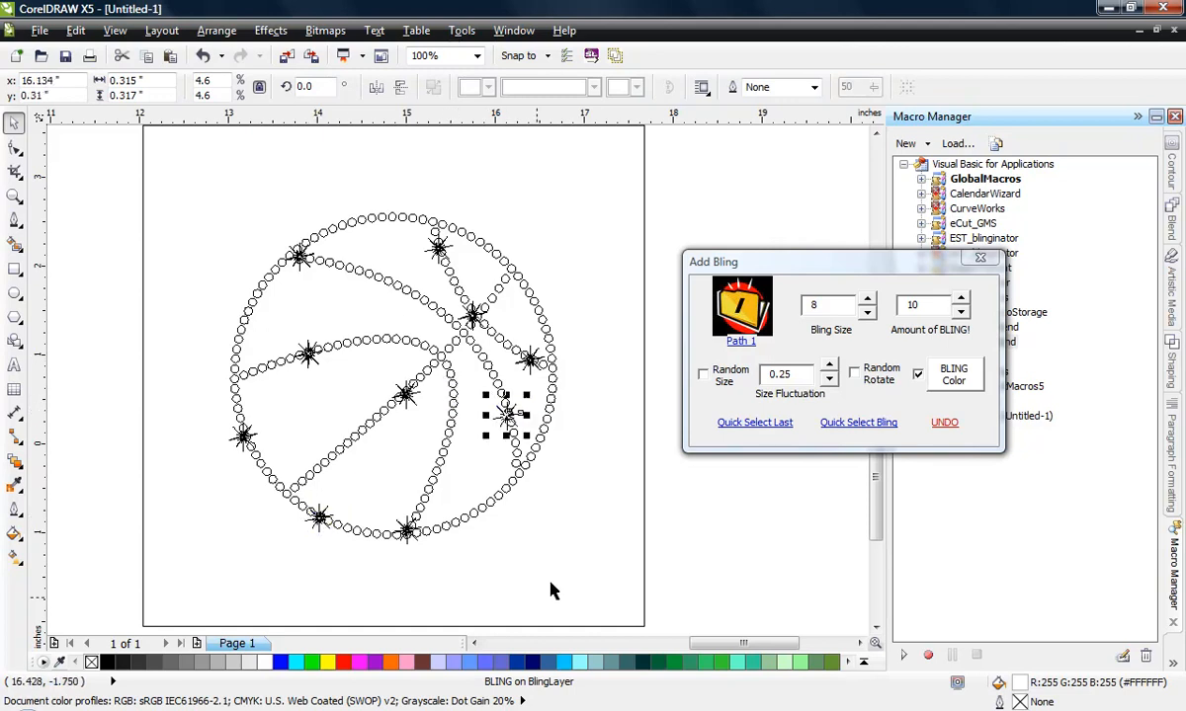
{"action": "left_click", "coordinate": [640, 371]}
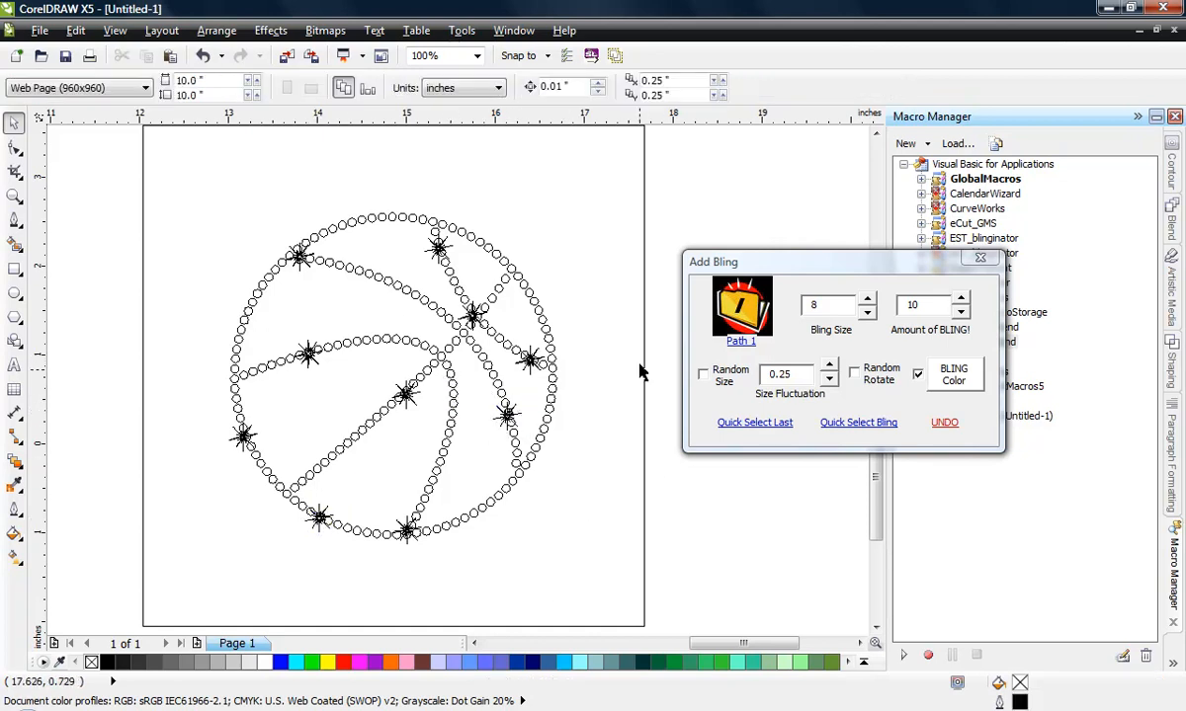
{"action": "left_click", "coordinate": [114, 31]}
{"action": "left_click", "coordinate": [151, 133]}
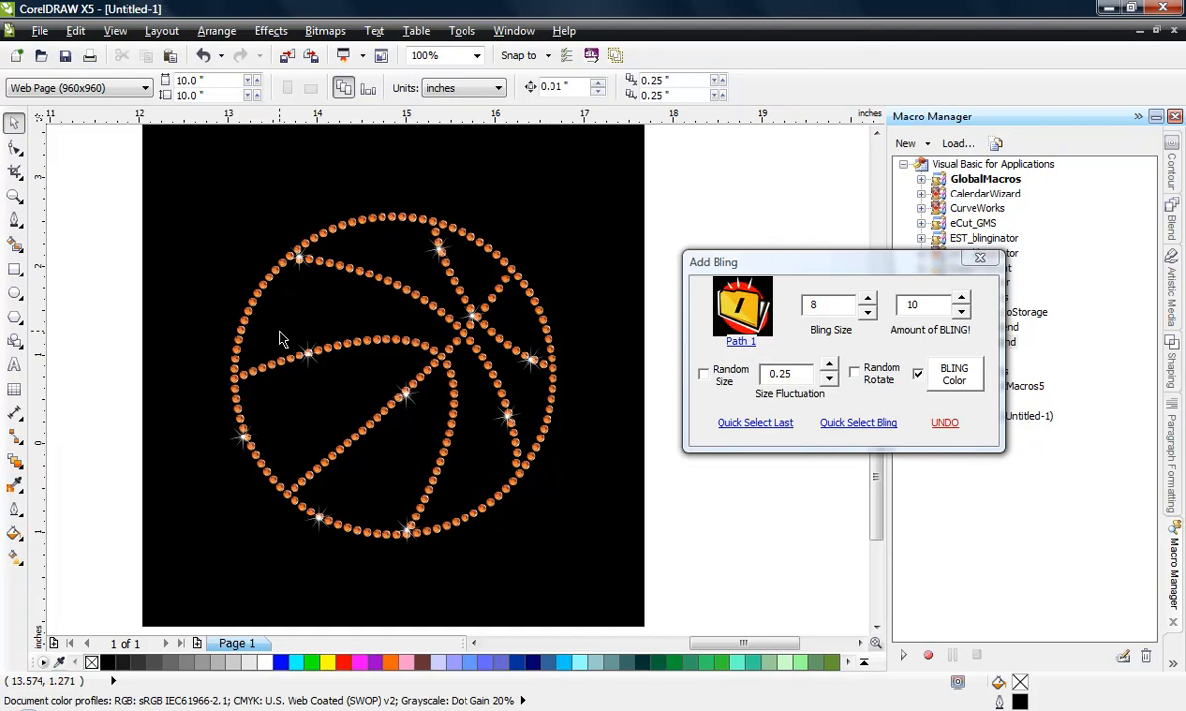
Select all the size 8 bling sparkles on the basketball and delete them
{"action": "left_click_drag", "start_coordinate": [679, 163], "coordinate": [164, 582]}
{"action": "left_click", "coordinate": [845, 424]}
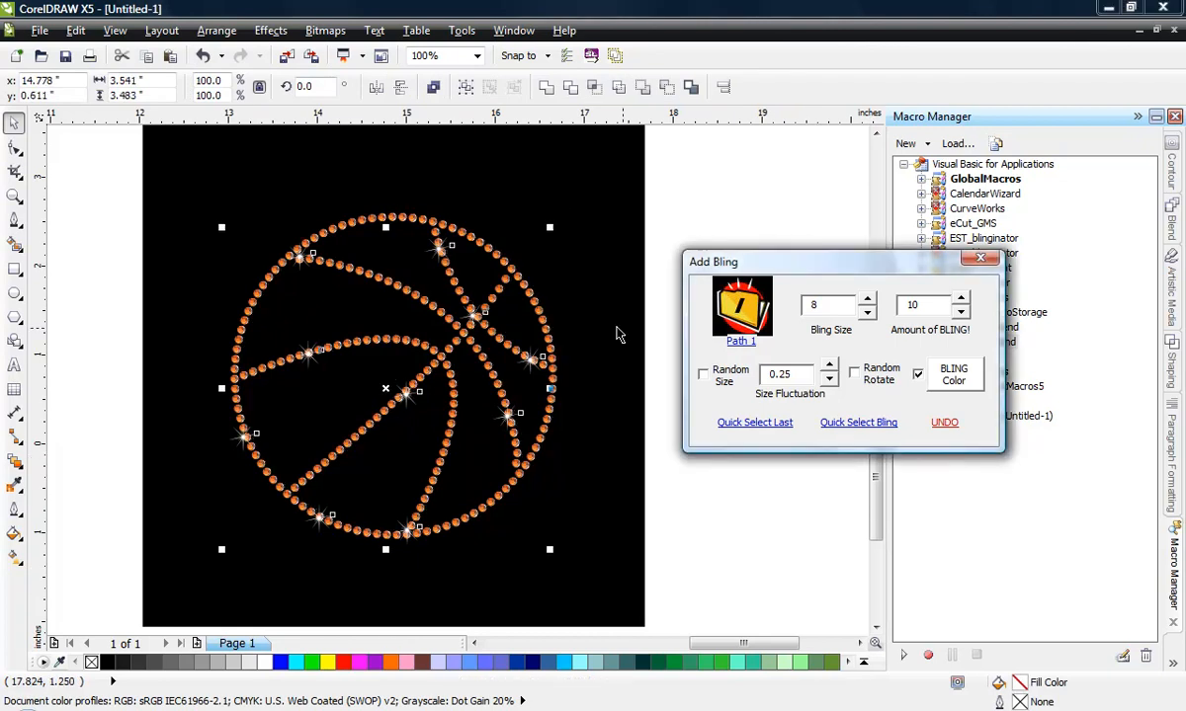
{"action": "key", "text": "Delete"}
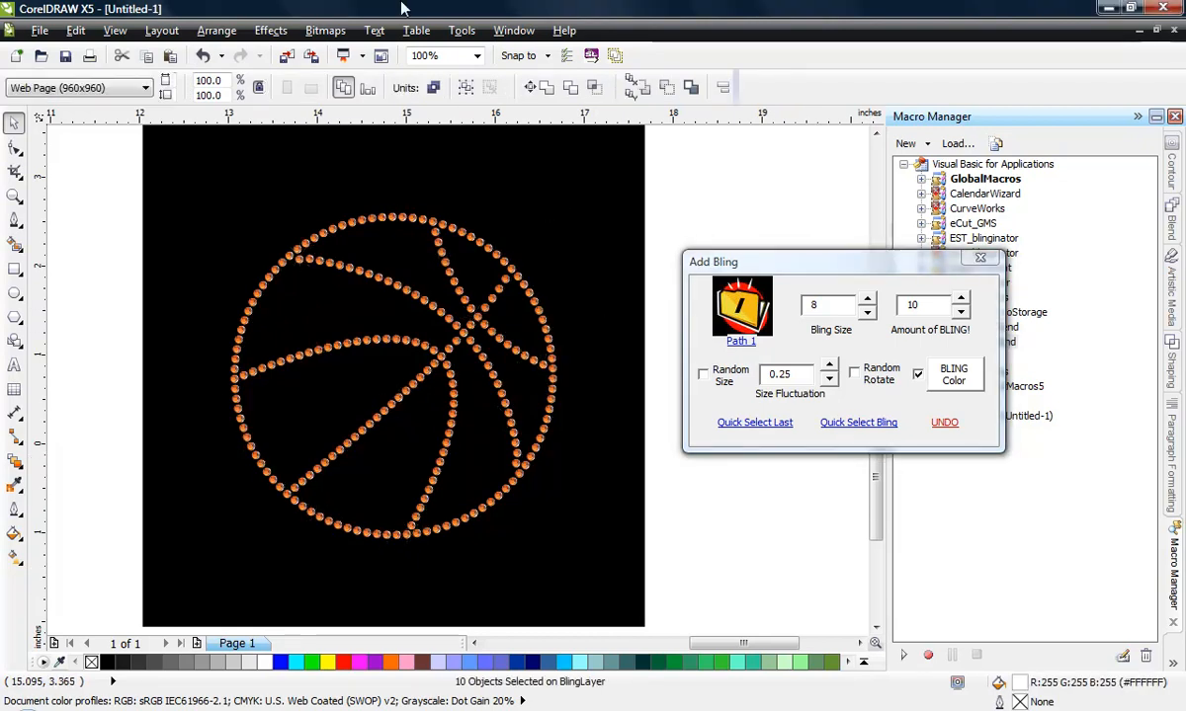
Add bling across the entire document with bling size 6 and amount 10
{"action": "left_click", "coordinate": [877, 319]}
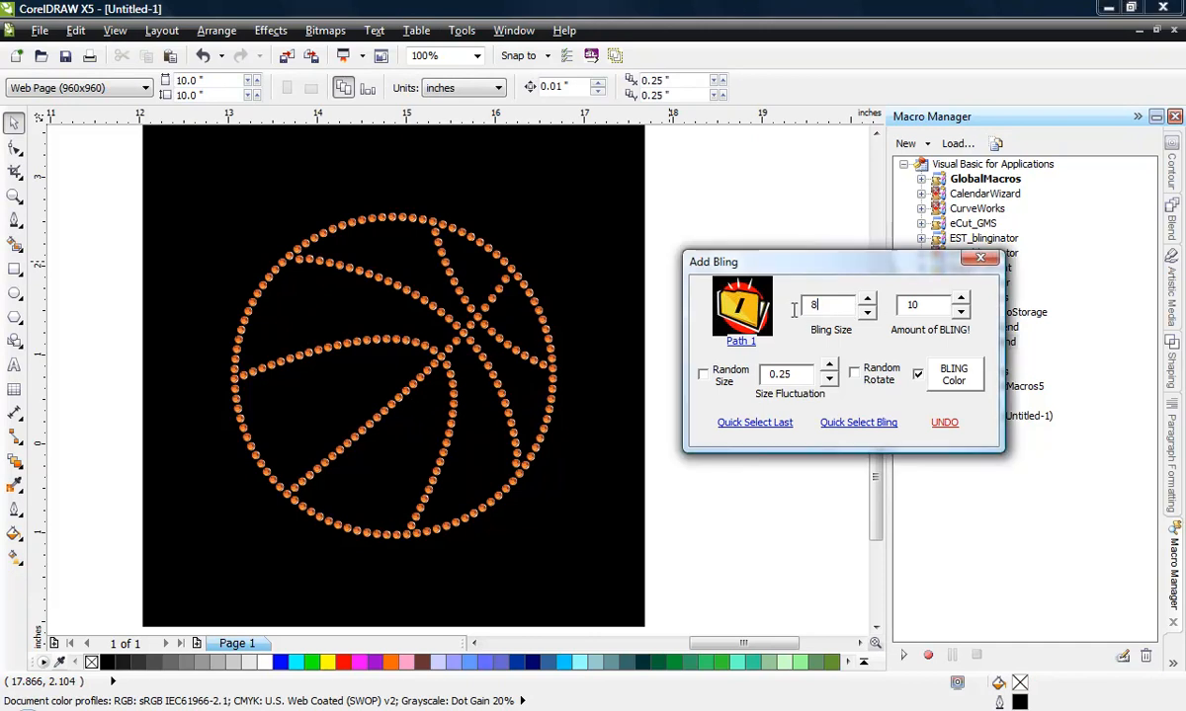
{"action": "left_click", "coordinate": [739, 307]}
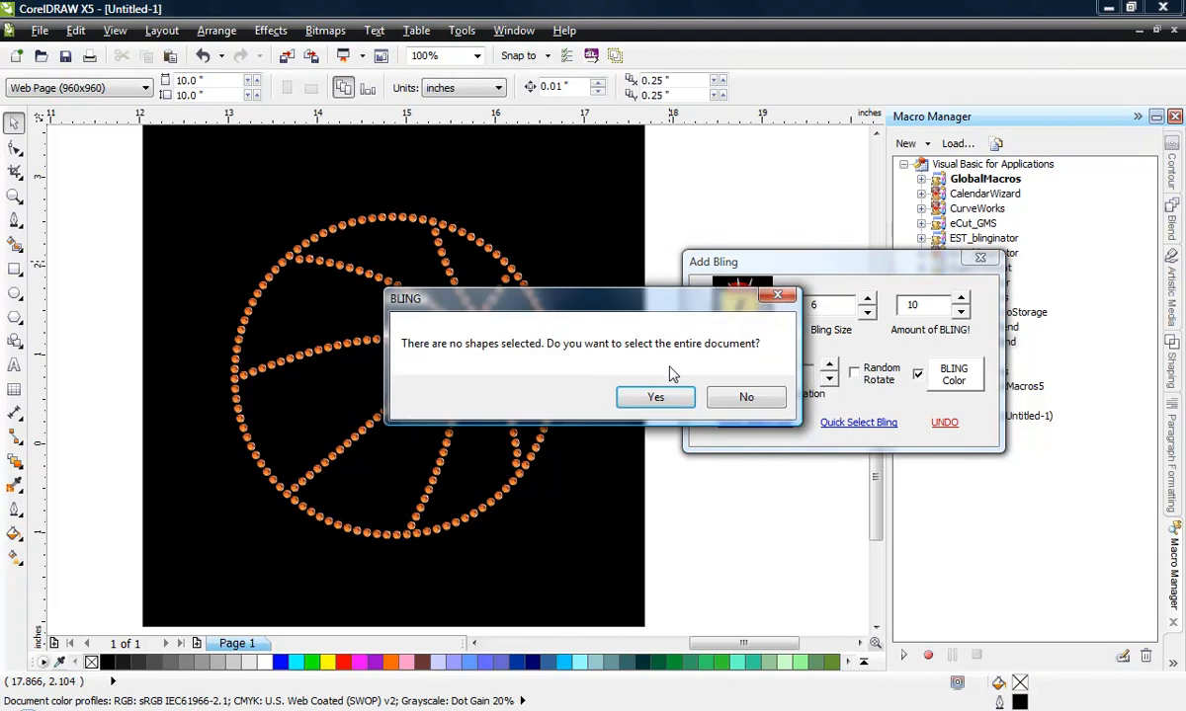
{"action": "left_click", "coordinate": [657, 400]}
{"action": "left_click", "coordinate": [664, 229]}
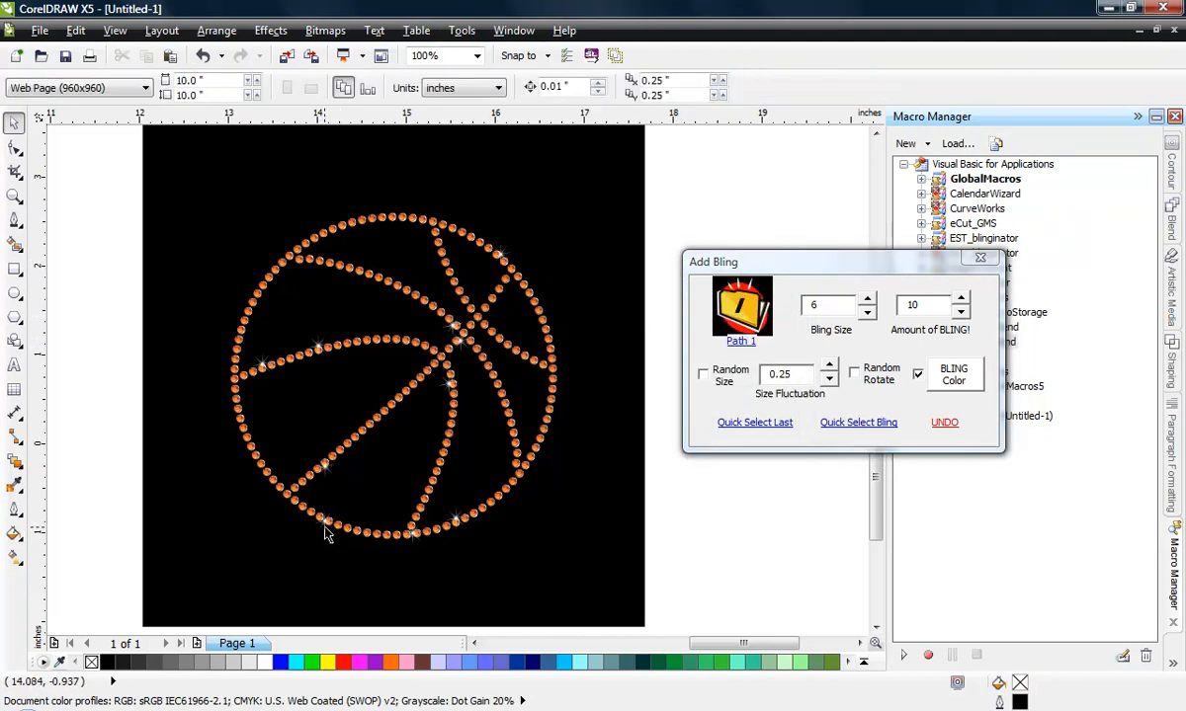
Move three sparkles to the upper-left seam's start, the seam just beyond the crossing, and the lower end of the right seam
{"action": "left_click", "coordinate": [460, 326]}
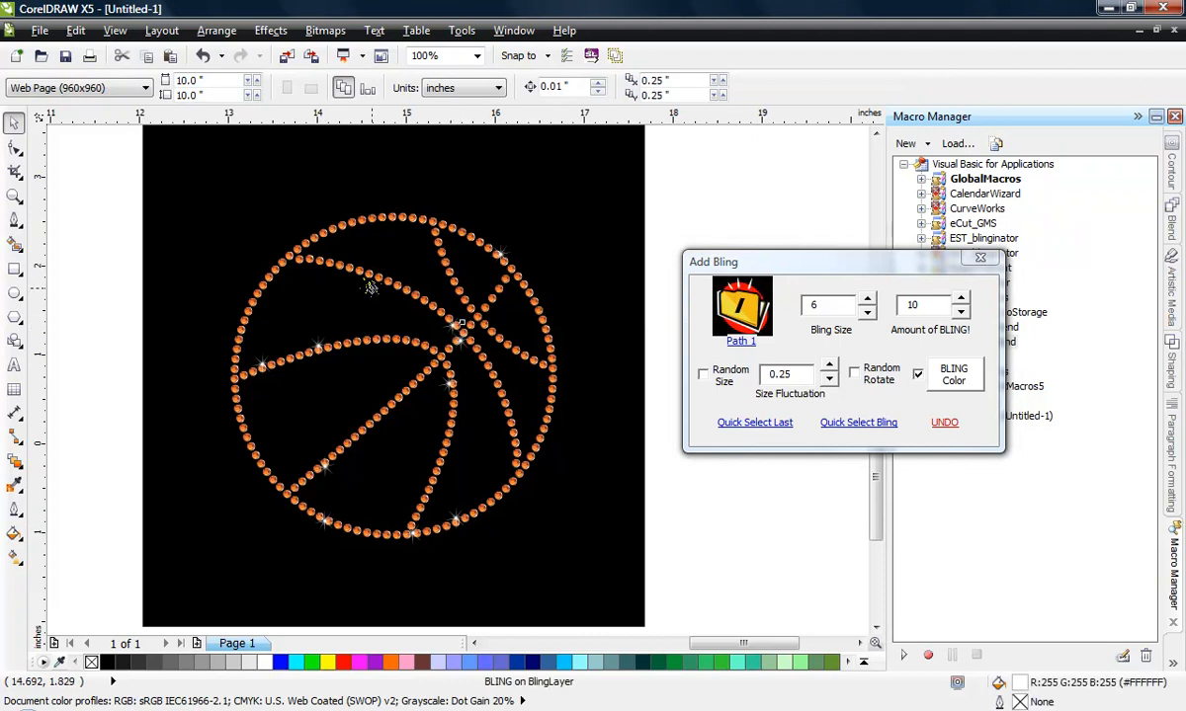
{"action": "left_click", "coordinate": [318, 259]}
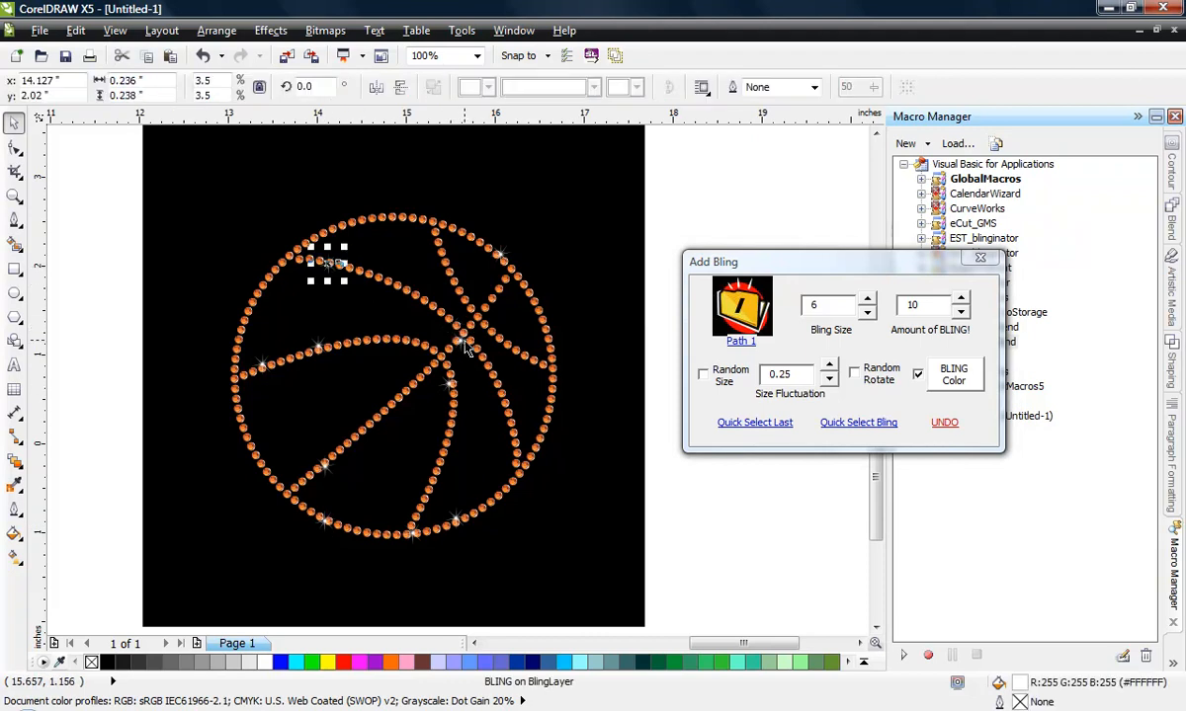
{"action": "left_click_drag", "start_coordinate": [463, 340], "coordinate": [496, 331]}
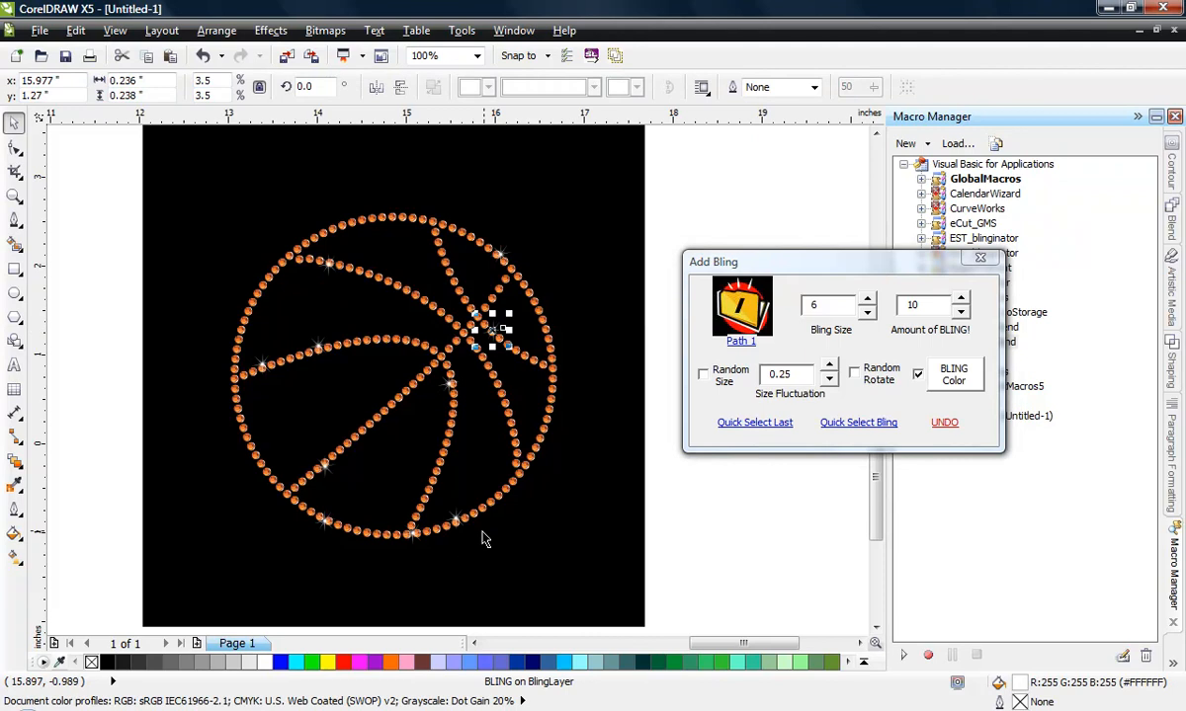
{"action": "left_click_drag", "start_coordinate": [457, 520], "coordinate": [515, 472]}
{"action": "left_click", "coordinate": [713, 507]}
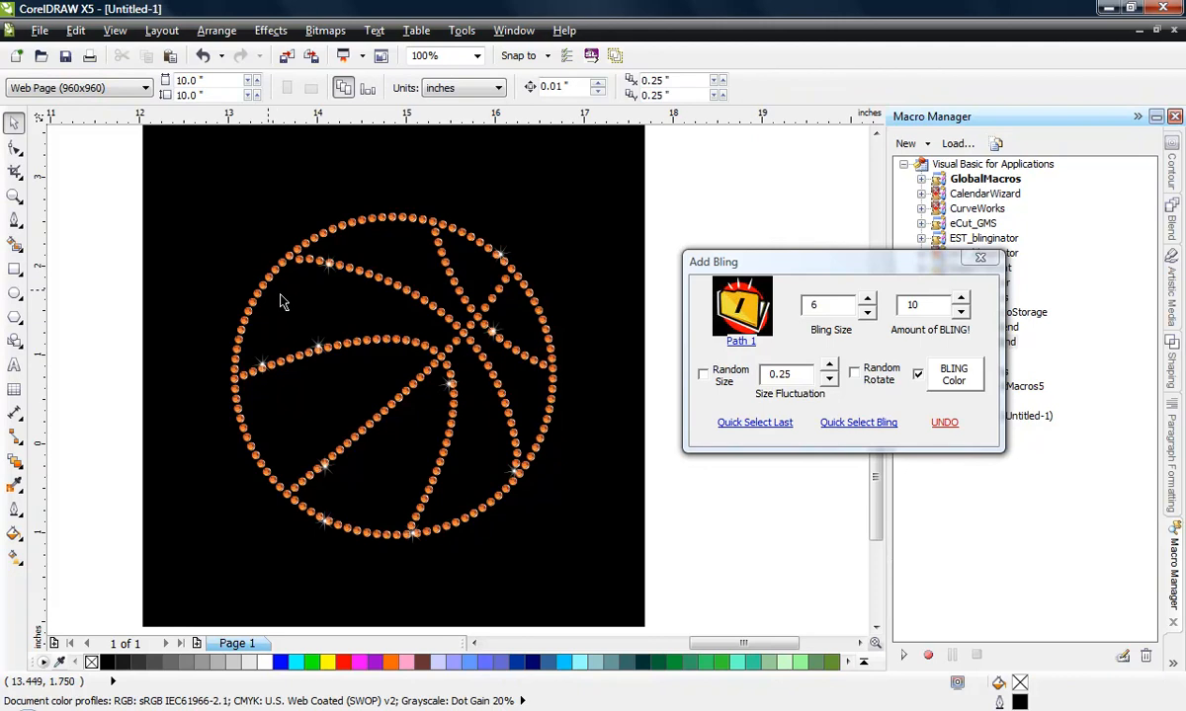
Close the bling settings and export the basketball's stones and sparkles as a JPE proof image named KJBasketball on the desktop
{"action": "left_click", "coordinate": [984, 262]}
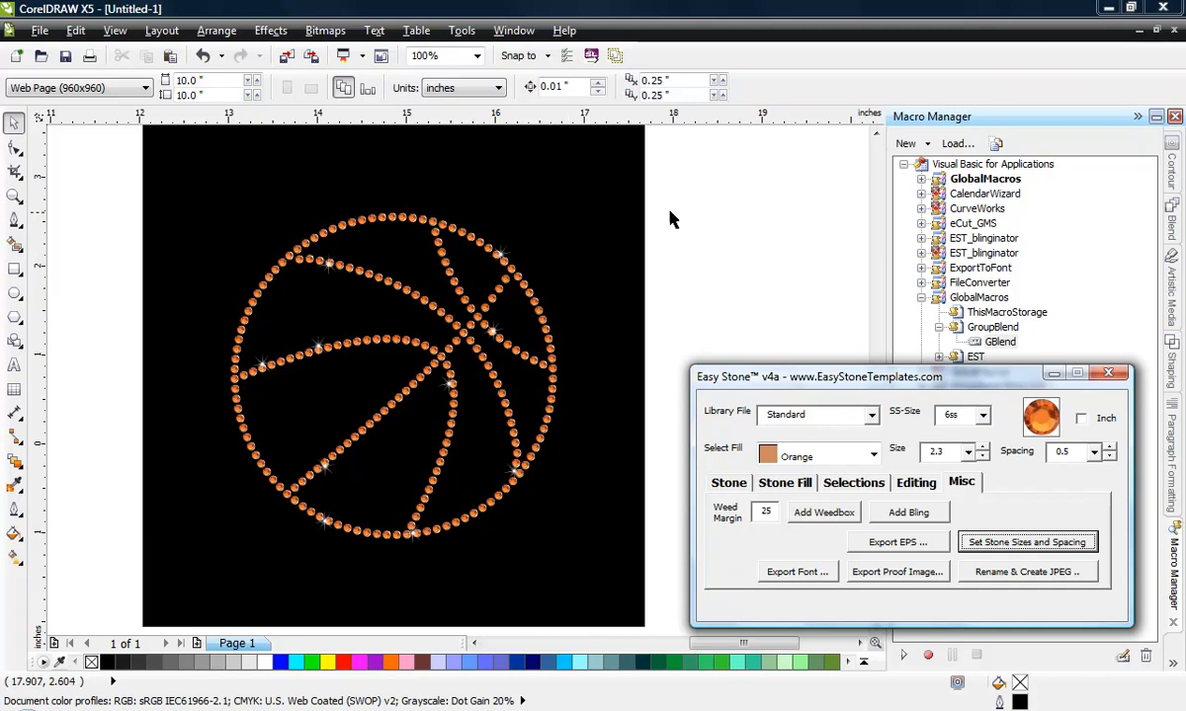
{"action": "mouse_move", "coordinate": [729, 180]}
{"action": "left_mouse_down"}
{"action": "mouse_move", "coordinate": [233, 449]}
{"action": "mouse_move", "coordinate": [151, 575]}
{"action": "left_mouse_up"}
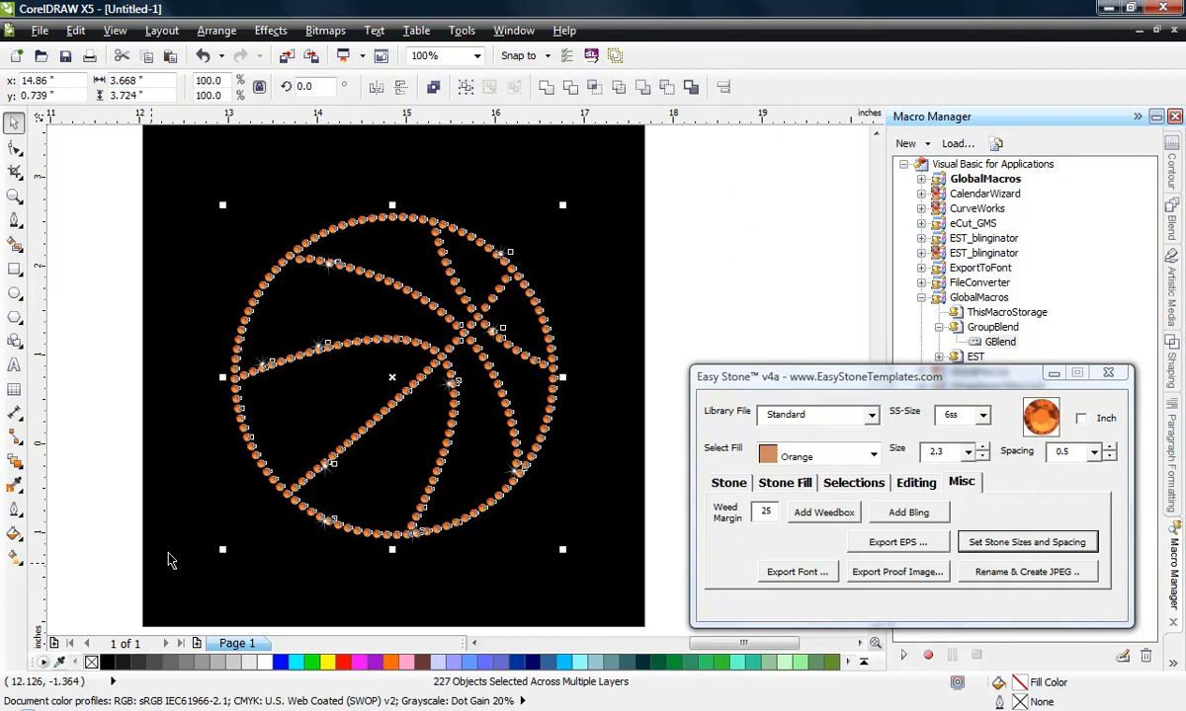
{"action": "left_click", "coordinate": [913, 579]}
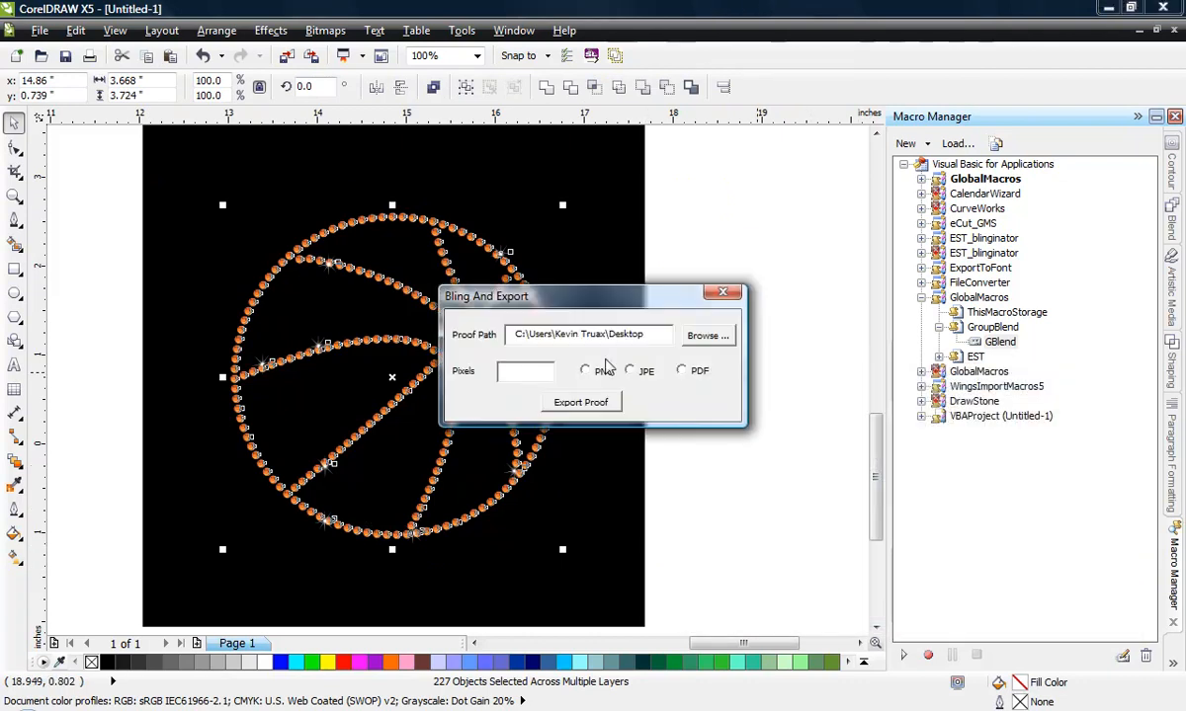
{"action": "left_click", "coordinate": [631, 373]}
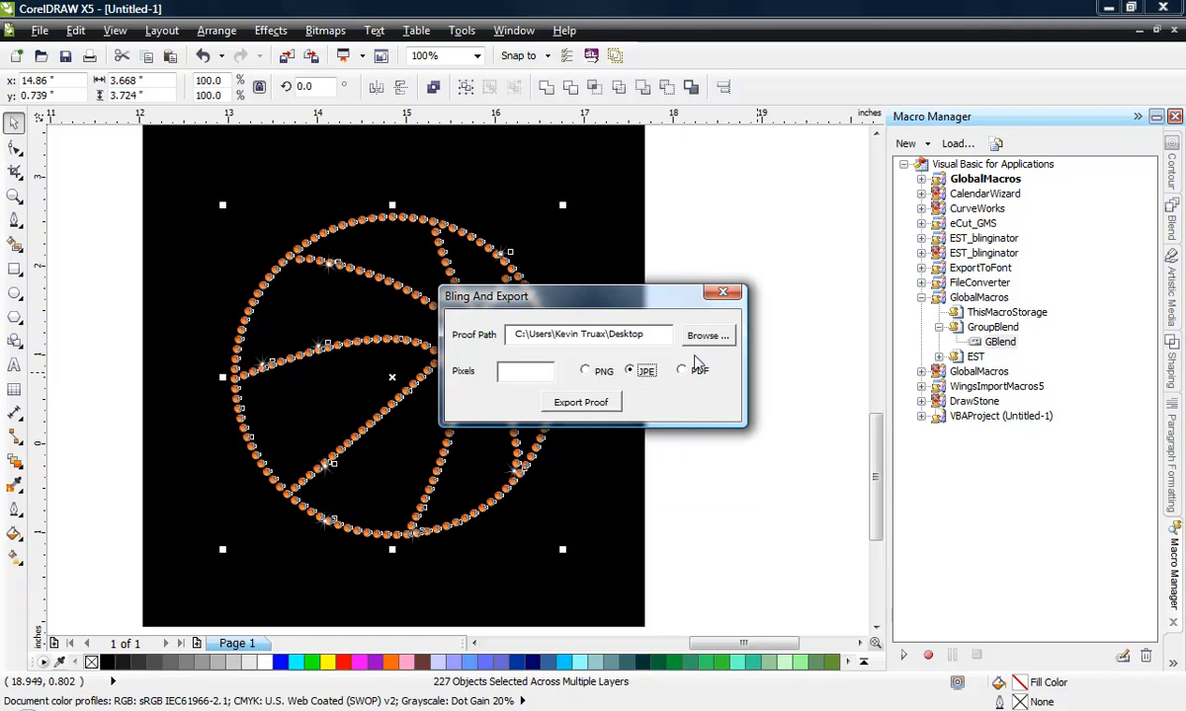
{"action": "left_click", "coordinate": [581, 403]}
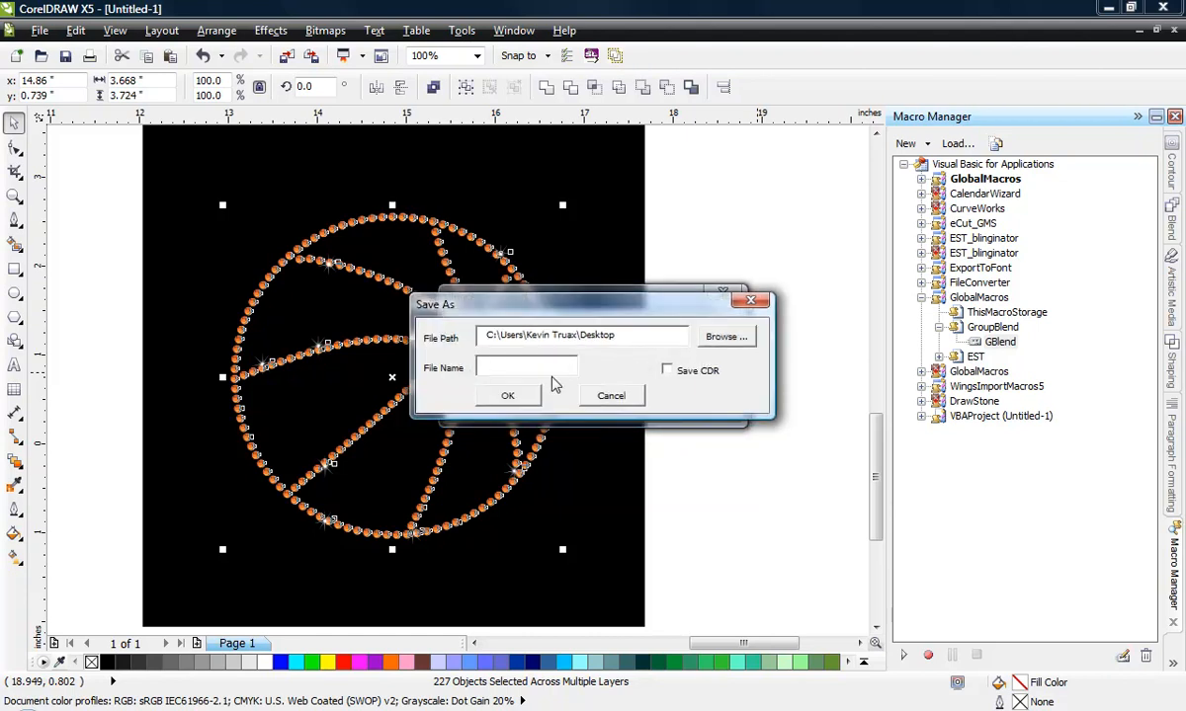
{"action": "type", "text": "Baker"}
{"action": "type", "text": "KJBas"}
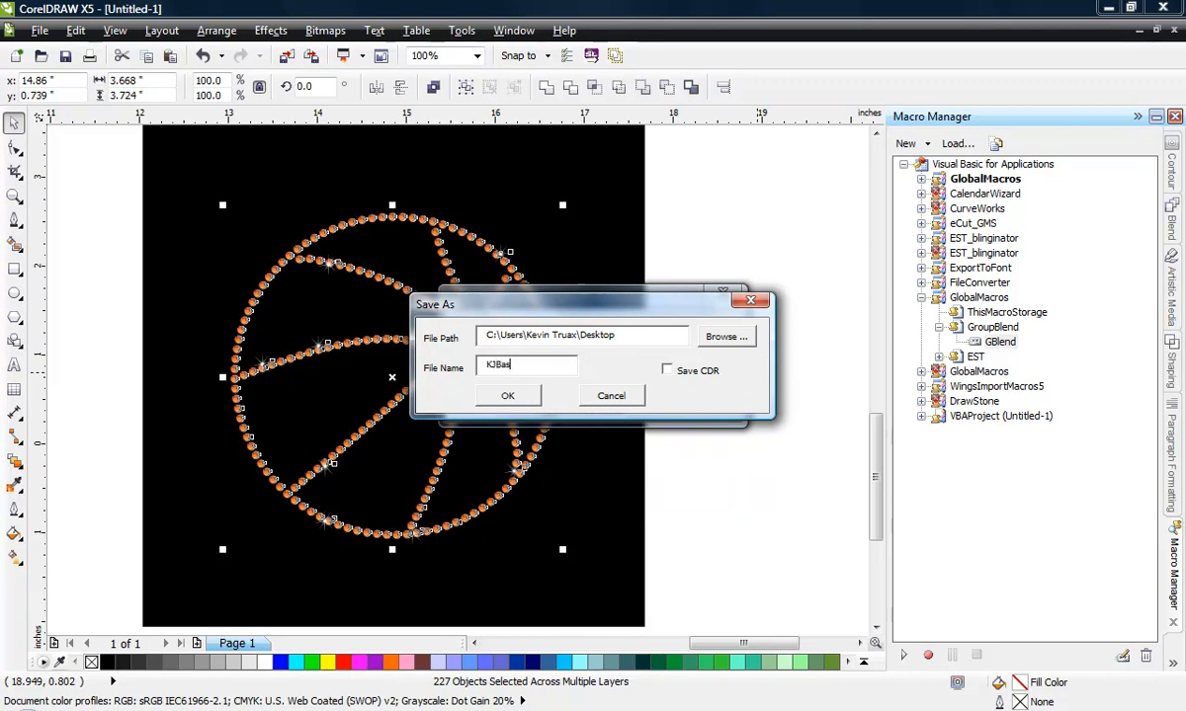
{"action": "type", "text": "ketball"}
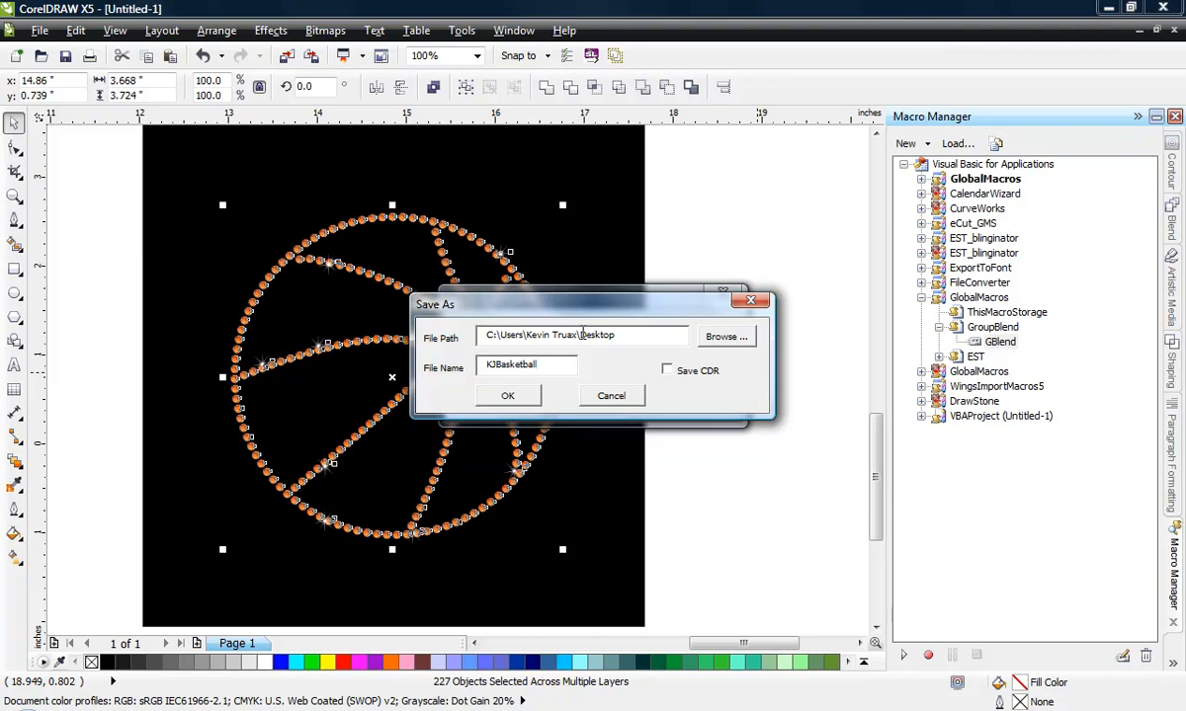
{"action": "left_click", "coordinate": [508, 395]}
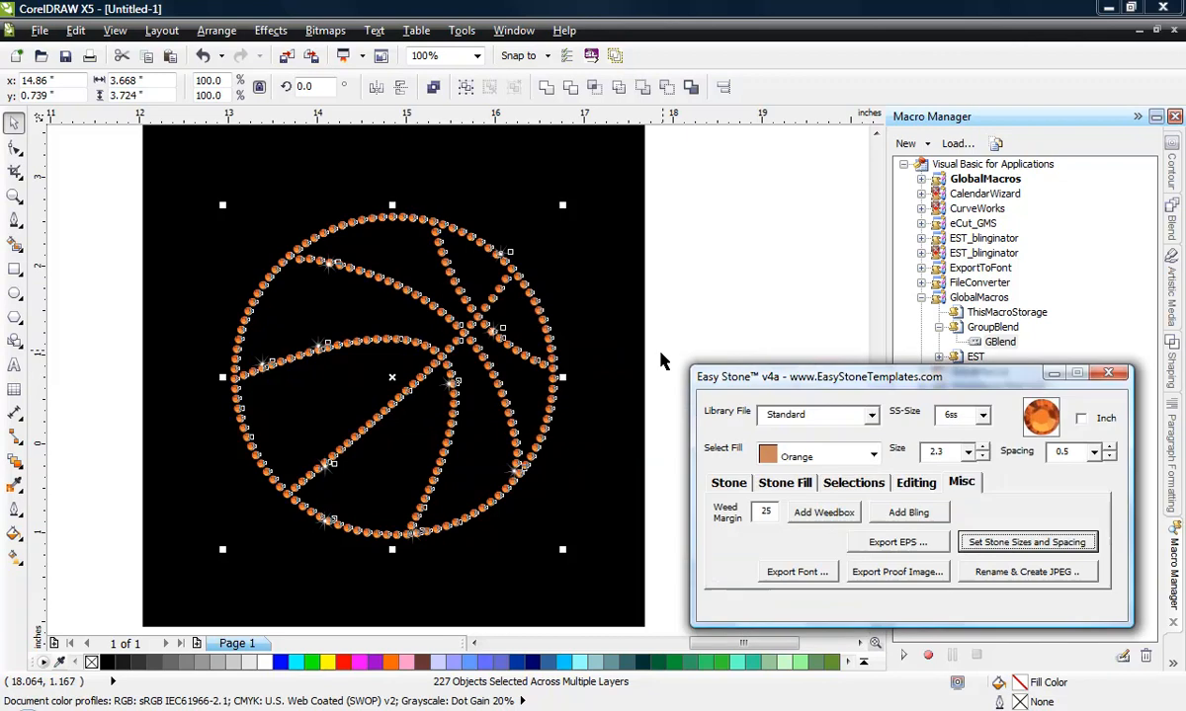
Export the stone basketball with its black weedbox as an EPS named KJBasketball on the desktop, using a .75 inch weed margin
{"action": "left_click", "coordinate": [716, 333]}
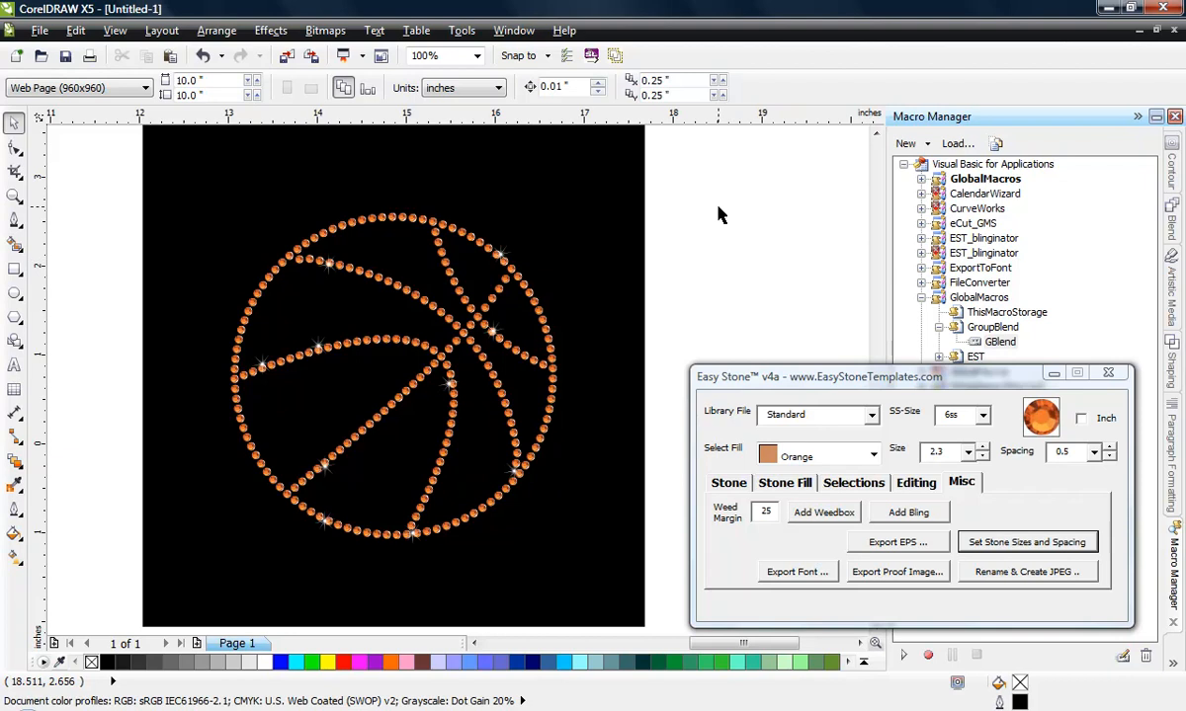
{"action": "scroll", "coordinate": [654, 207], "scroll_direction": "down", "scroll_amount": 1}
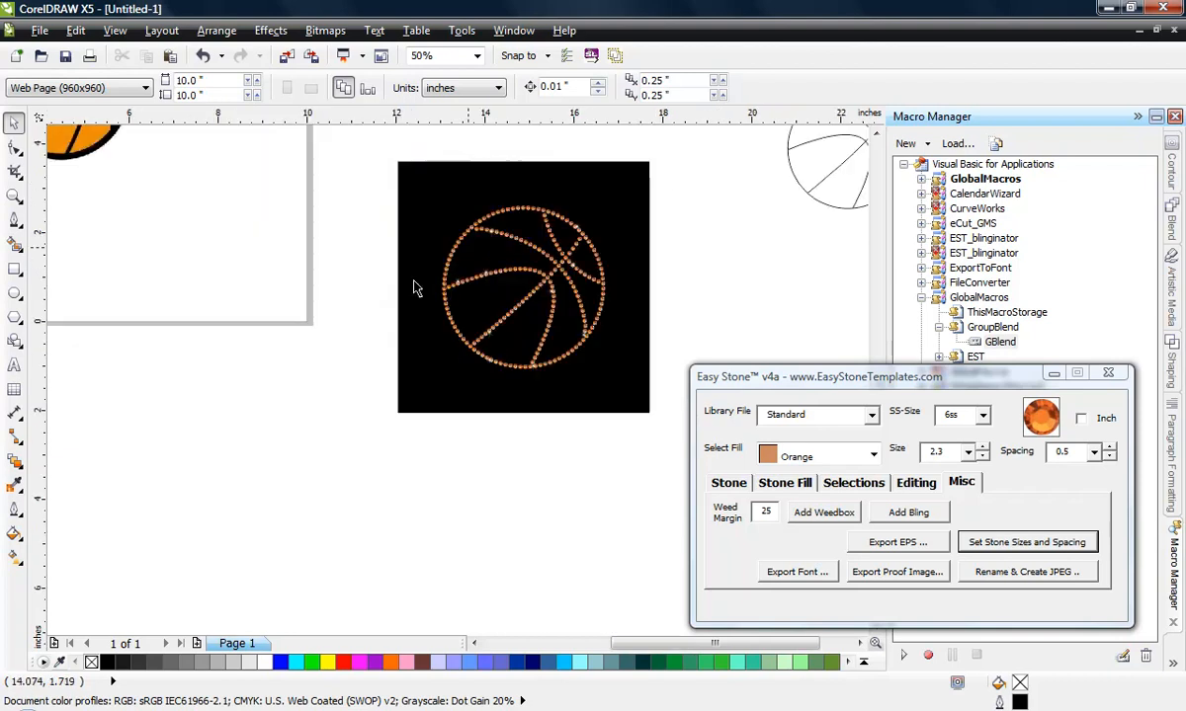
{"action": "scroll", "coordinate": [434, 260], "scroll_direction": "down", "scroll_amount": 1}
{"action": "scroll", "coordinate": [545, 242], "scroll_direction": "up", "scroll_amount": 1}
{"action": "left_click_drag", "start_coordinate": [593, 156], "coordinate": [253, 501]}
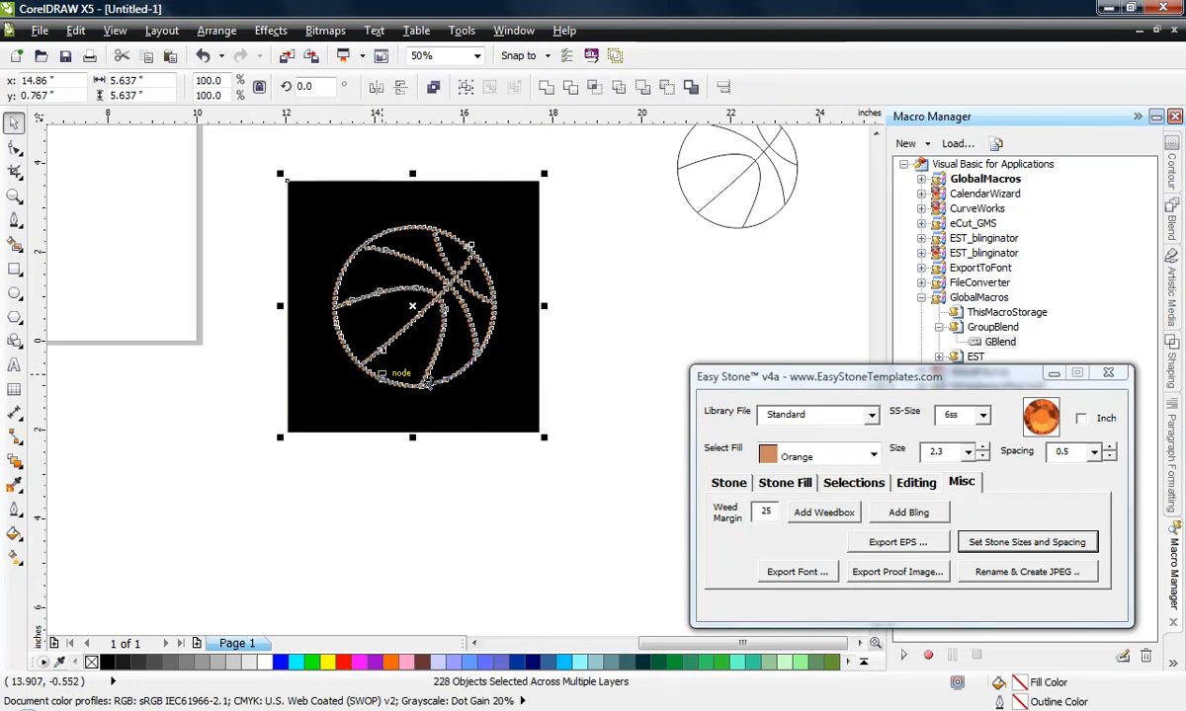
{"action": "left_click", "coordinate": [895, 542]}
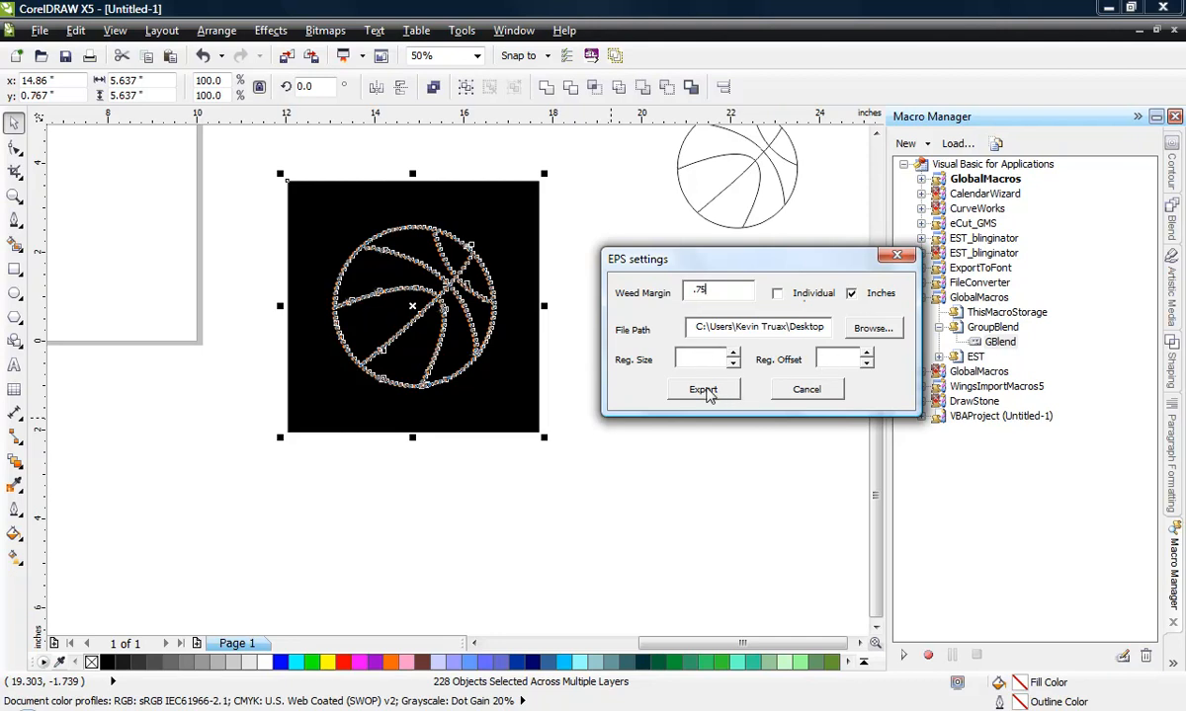
{"action": "left_click", "coordinate": [703, 391]}
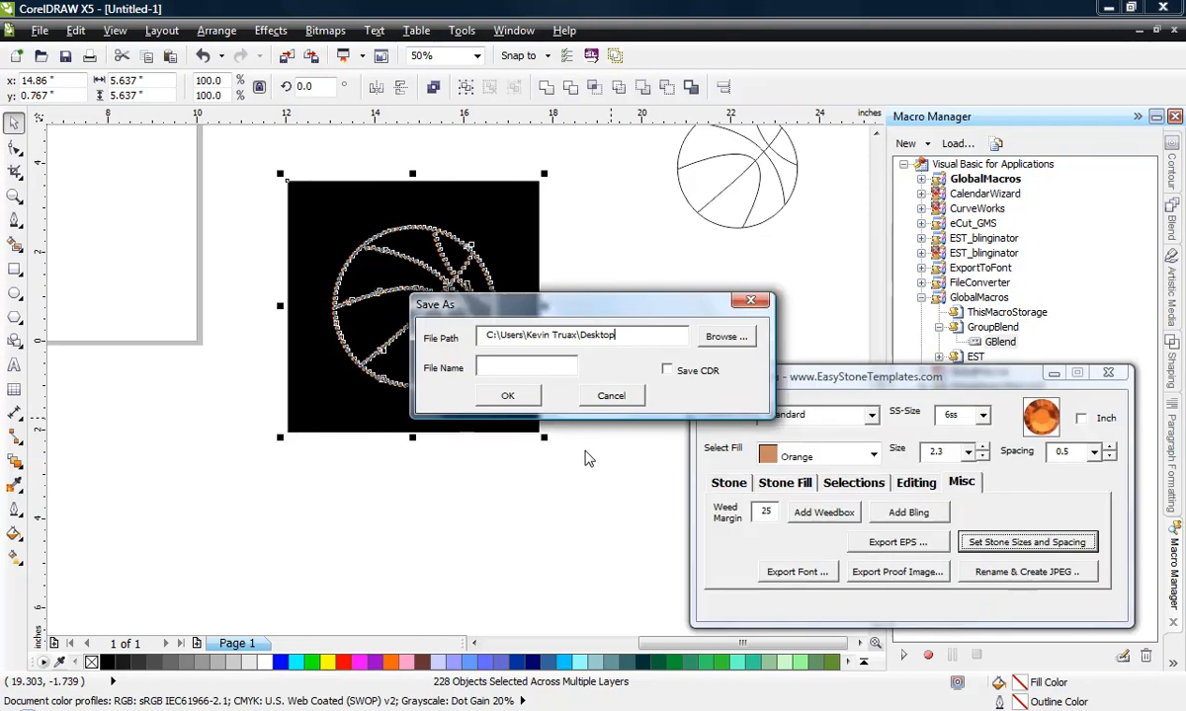
{"action": "left_click", "coordinate": [541, 369]}
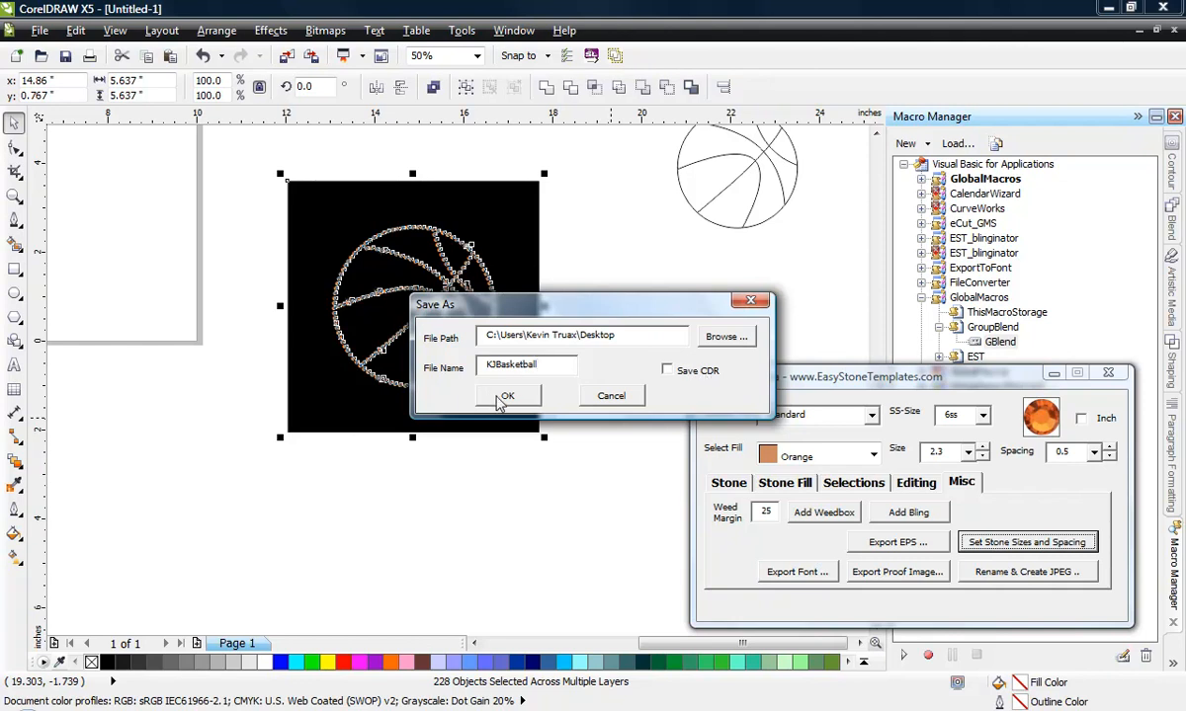
{"action": "left_click", "coordinate": [503, 397]}
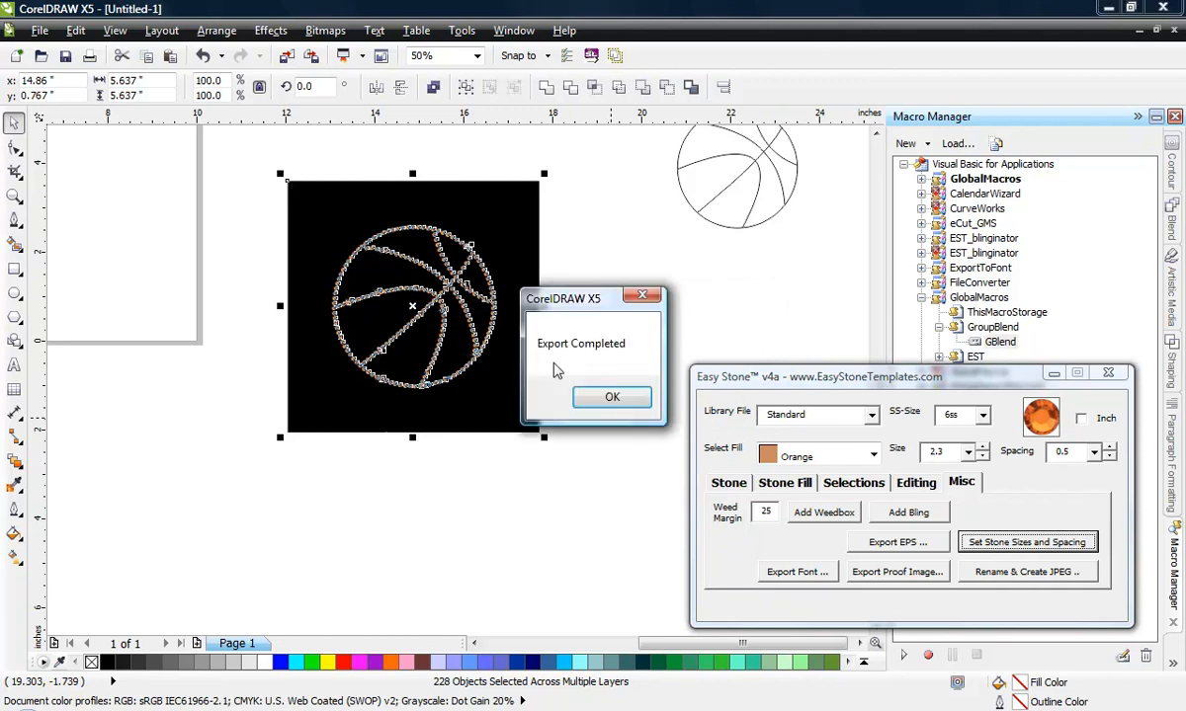
{"action": "left_click", "coordinate": [612, 399]}
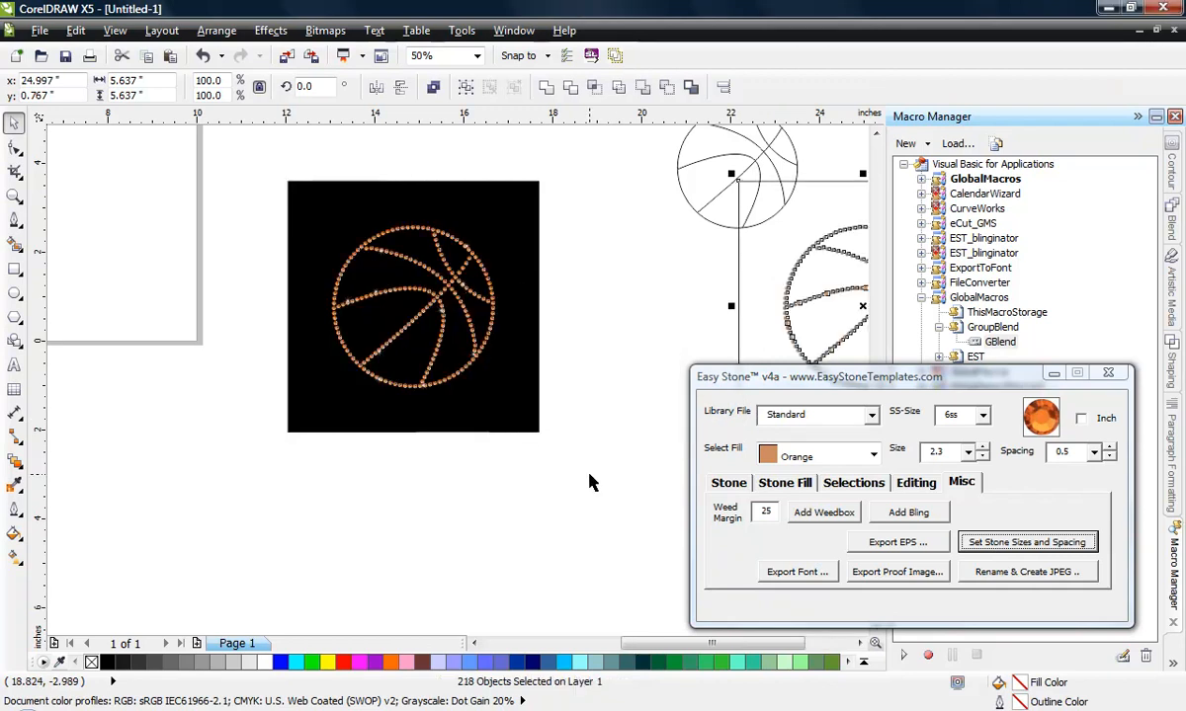
Compare the blinged basketball on black with the plain stone copy produced by the EPS export, checking both up close
{"action": "scroll", "coordinate": [553, 447], "scroll_direction": "up", "scroll_amount": 2}
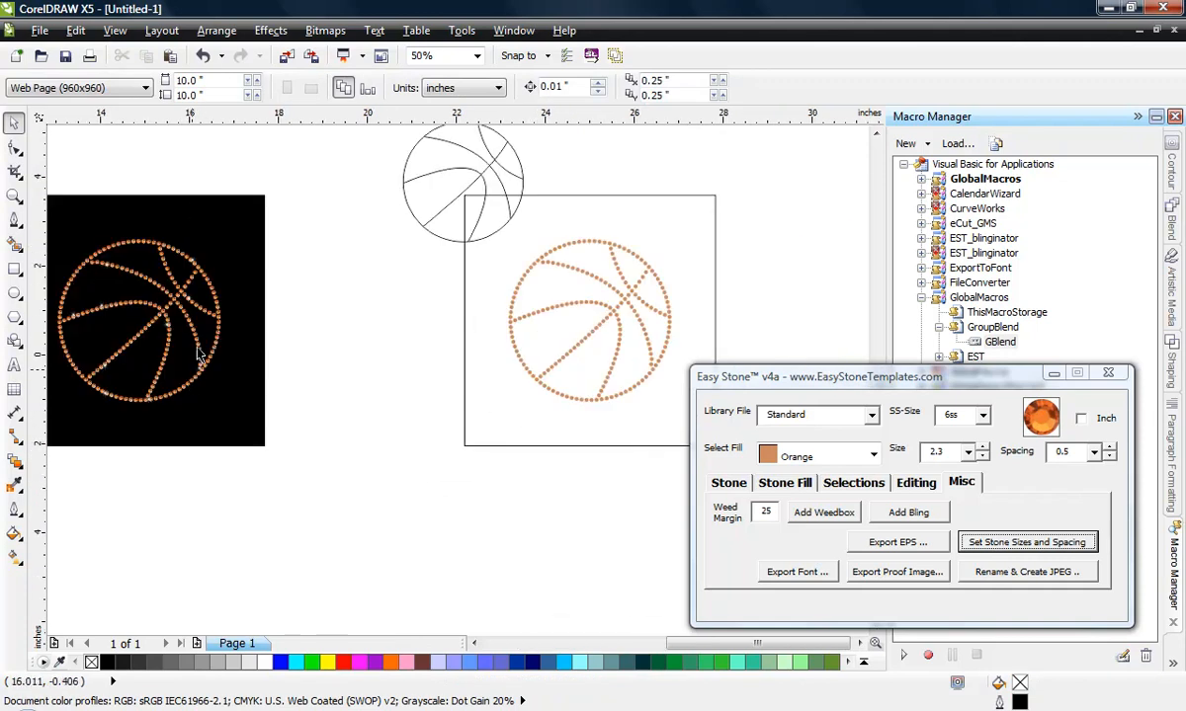
{"action": "scroll", "coordinate": [174, 410], "scroll_direction": "up", "scroll_amount": 2}
{"action": "scroll", "coordinate": [179, 417], "scroll_direction": "up", "scroll_amount": 4}
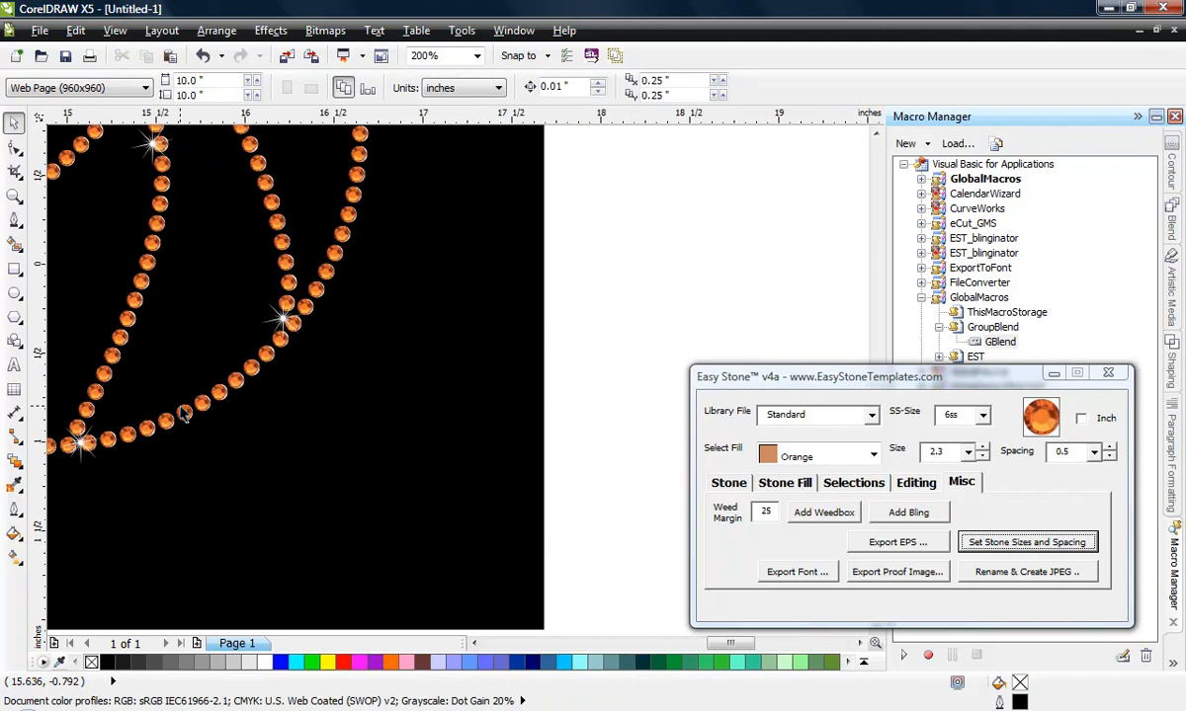
{"action": "scroll", "coordinate": [184, 413], "scroll_direction": "down", "scroll_amount": 6}
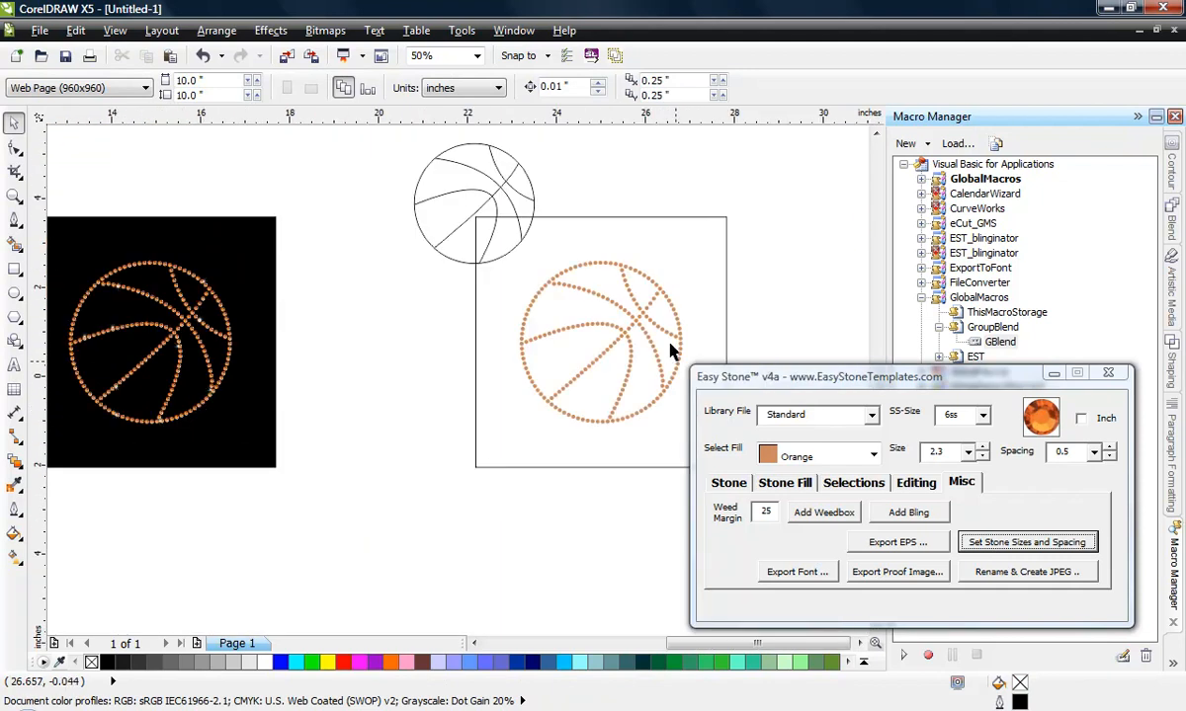
{"action": "scroll", "coordinate": [629, 321], "scroll_direction": "up", "scroll_amount": 2}
{"action": "scroll", "coordinate": [578, 336], "scroll_direction": "up", "scroll_amount": 1}
{"action": "scroll", "coordinate": [588, 339], "scroll_direction": "down", "scroll_amount": 3}
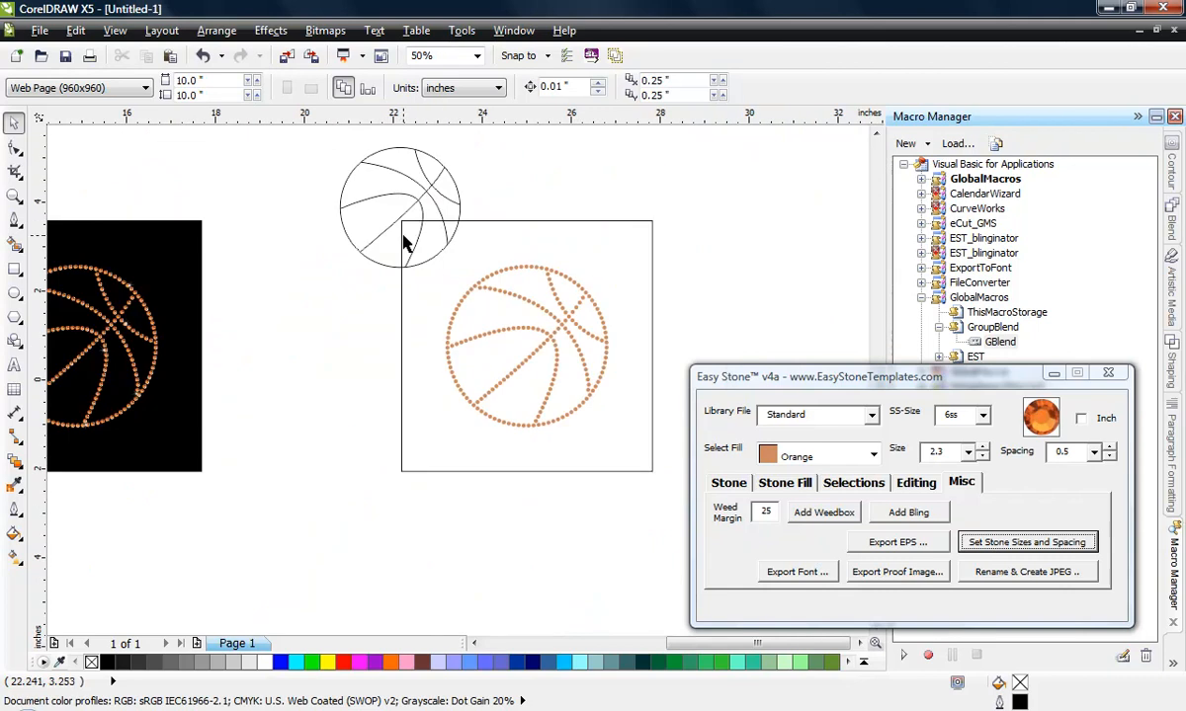
Move the thin basketball outline up and to the left, clear of the exported copy's weedbox
{"action": "left_click_drag", "start_coordinate": [311, 138], "coordinate": [472, 277]}
{"action": "left_click_drag", "start_coordinate": [400, 199], "coordinate": [281, 158]}
{"action": "left_click", "coordinate": [383, 273]}
Import the exported KJBasketball EPS from the desktop into the drawing as editable, with text as curves
{"action": "scroll", "coordinate": [457, 382], "scroll_direction": "down", "scroll_amount": 1}
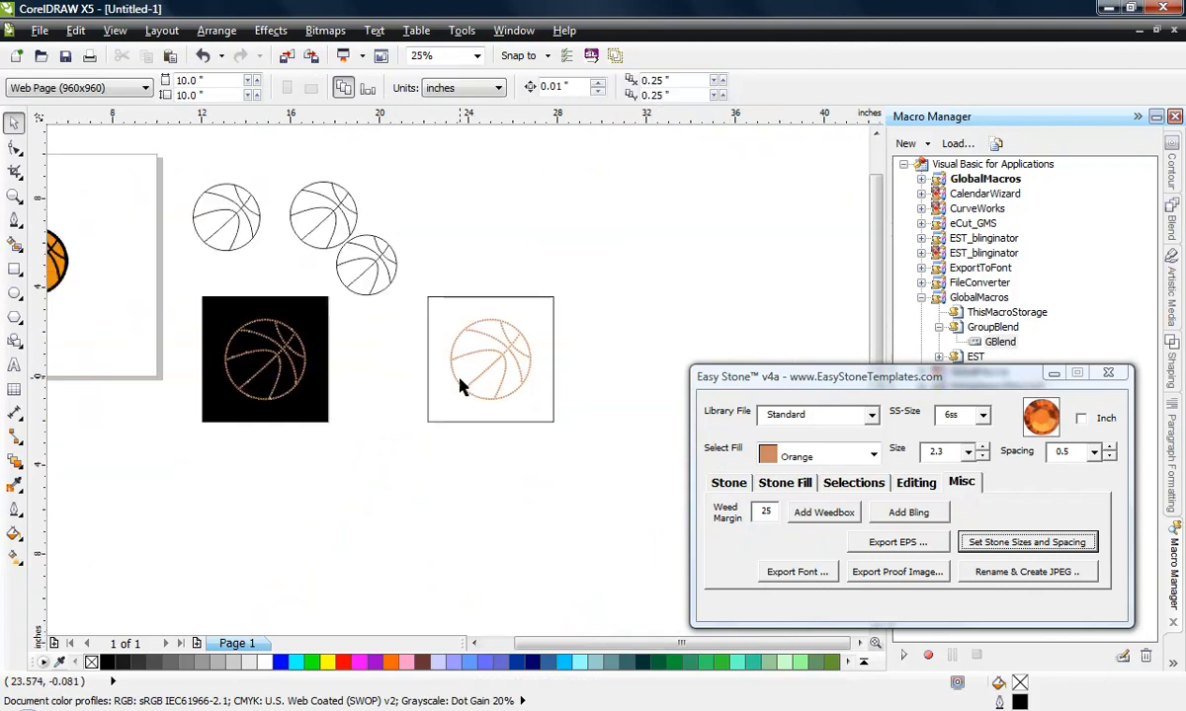
{"action": "scroll", "coordinate": [346, 361], "scroll_direction": "up", "scroll_amount": 1}
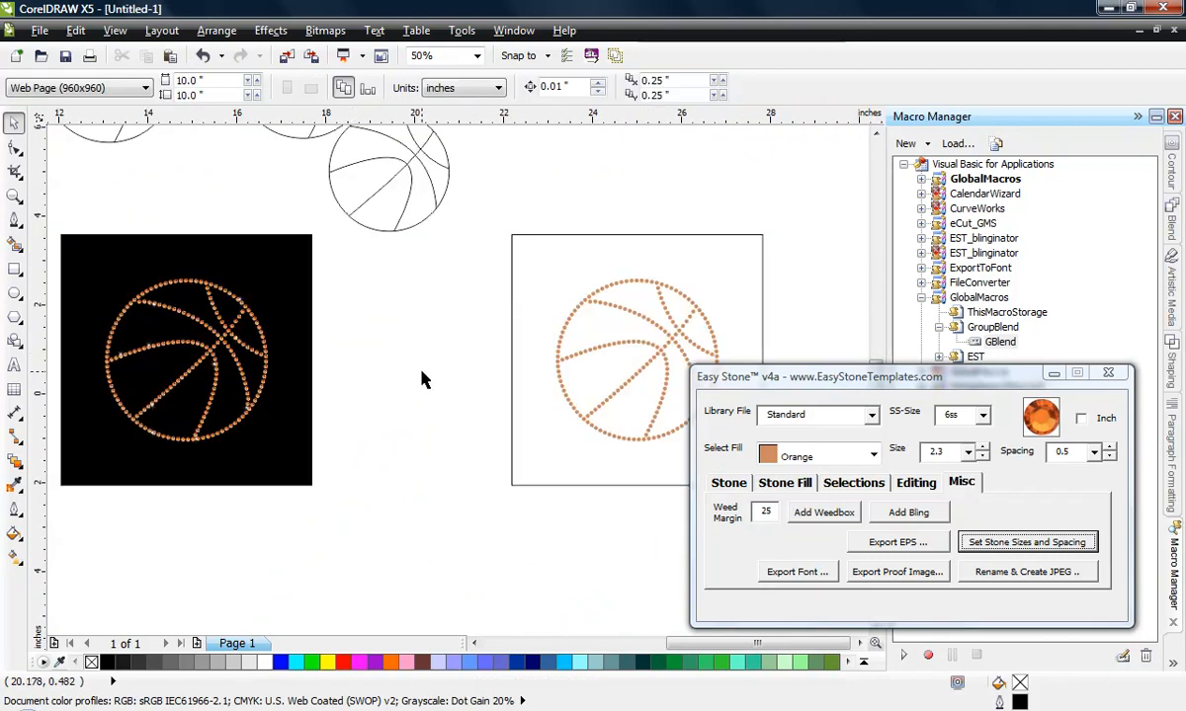
{"action": "scroll", "coordinate": [423, 379], "scroll_direction": "down", "scroll_amount": 1}
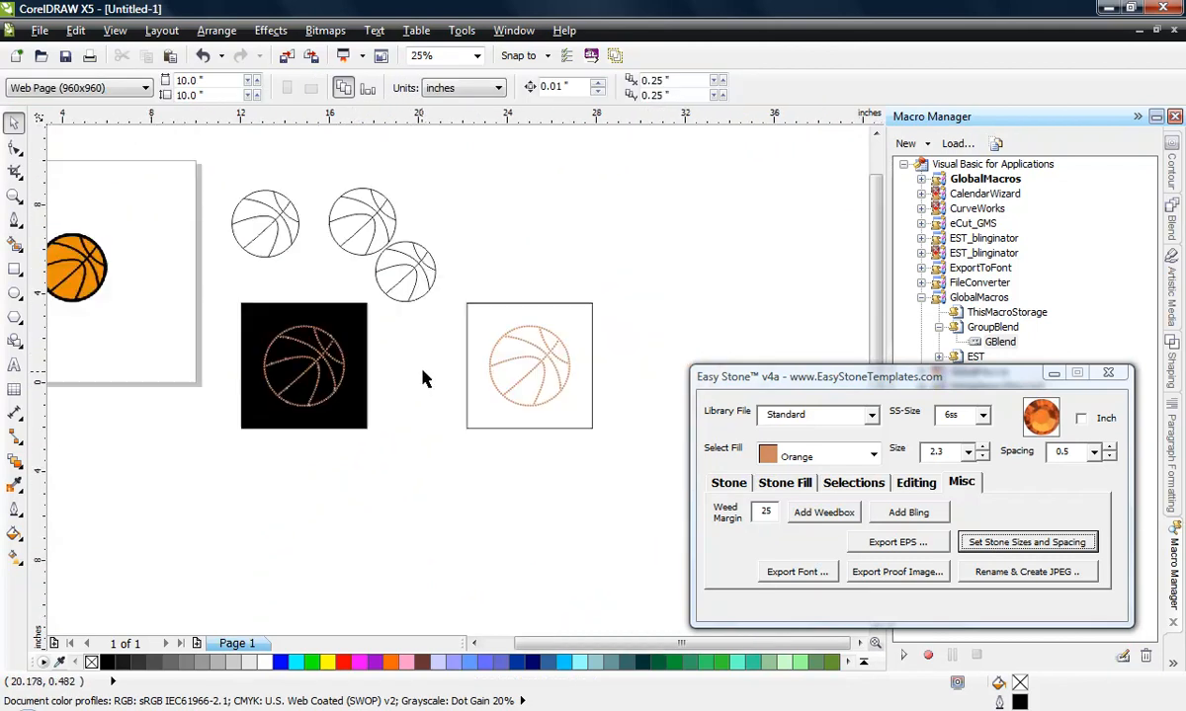
{"action": "left_click", "coordinate": [1108, 9]}
{"action": "left_click", "coordinate": [1108, 9]}
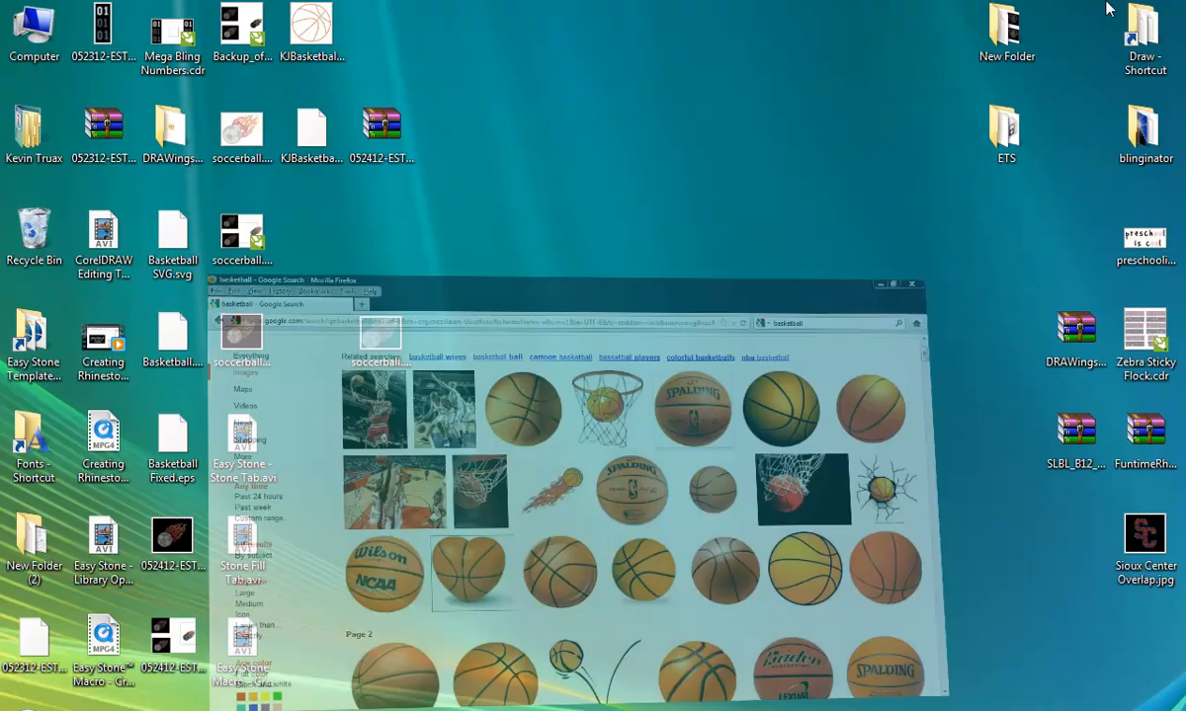
{"action": "left_click_drag", "start_coordinate": [310, 137], "coordinate": [591, 283]}
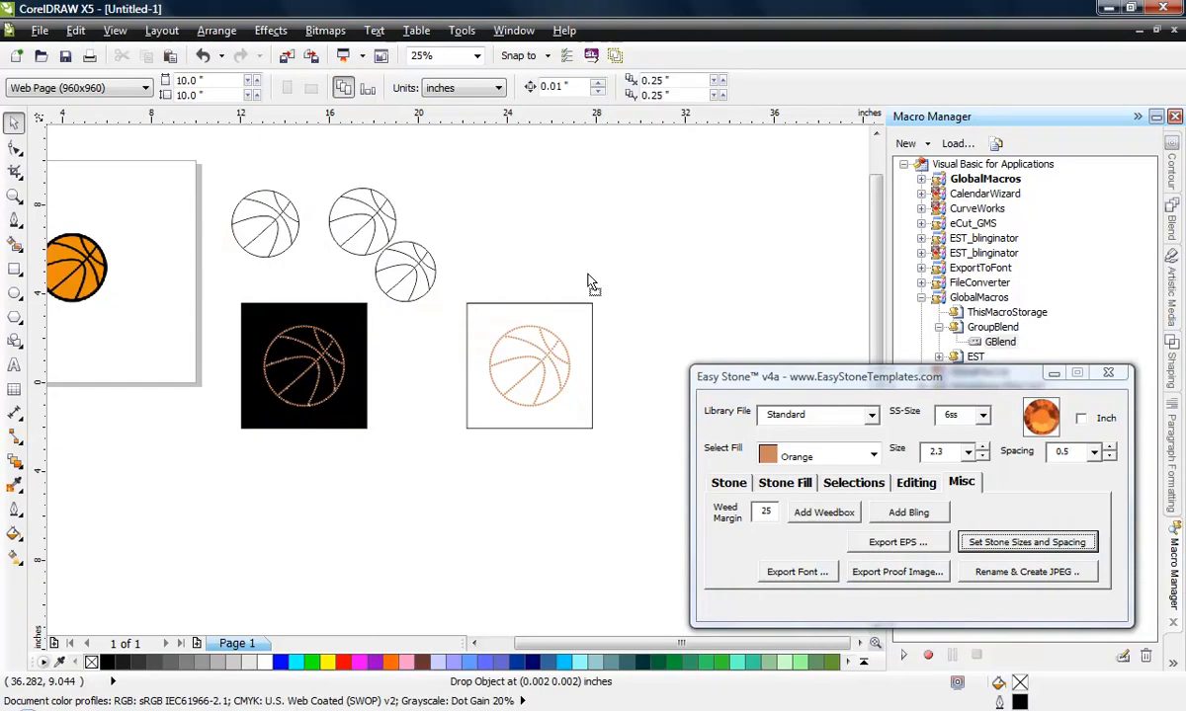
{"action": "left_click_drag", "start_coordinate": [725, 247], "coordinate": [760, 254]}
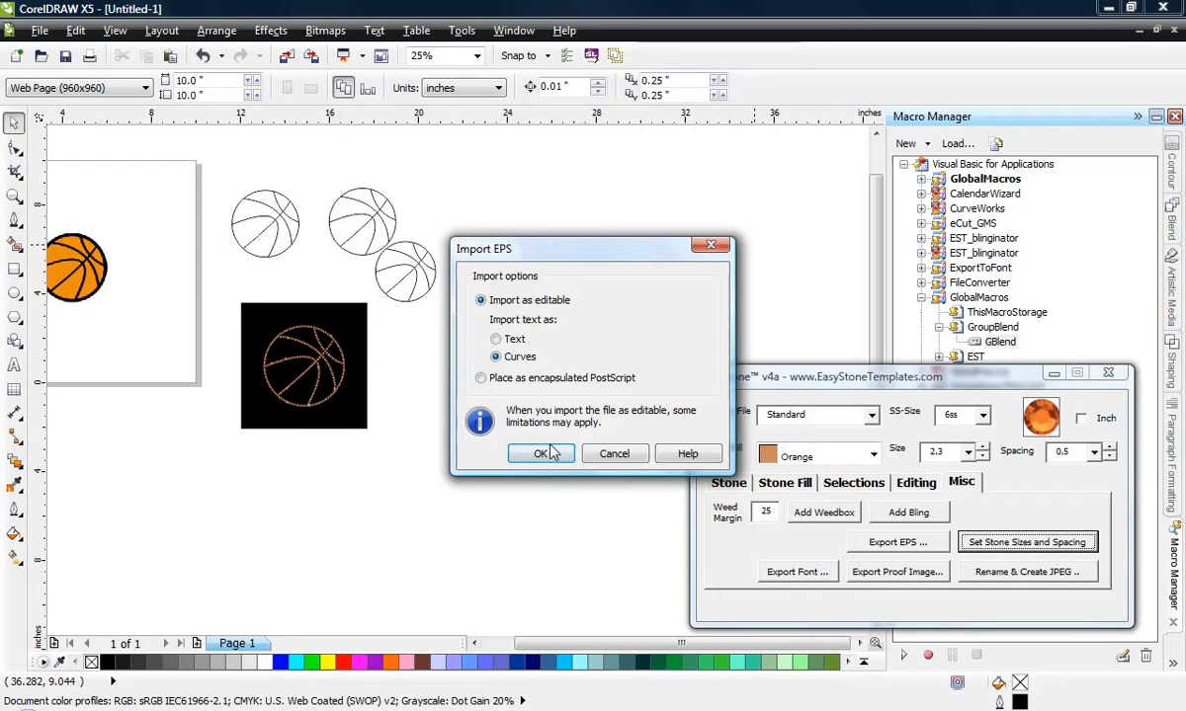
{"action": "left_click", "coordinate": [618, 451]}
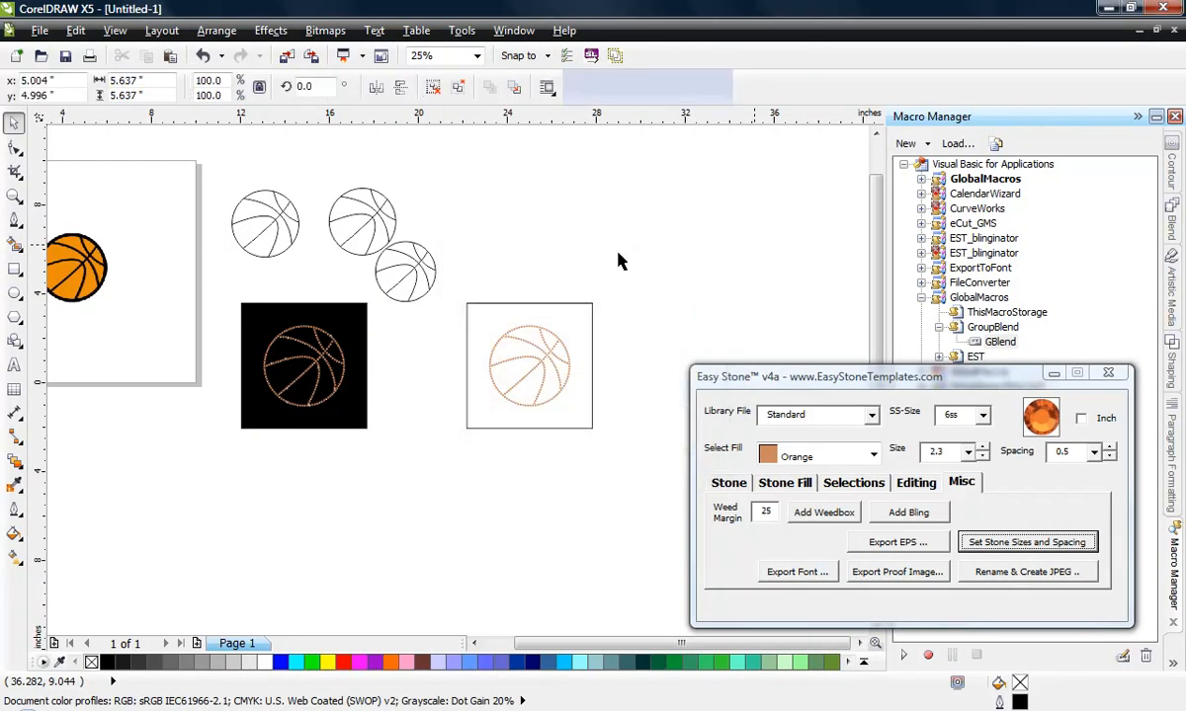
{"action": "left_click", "coordinate": [617, 259]}
Inspect the imported EPS basketball at the far right and delete it together with its weedbox
{"action": "scroll", "coordinate": [763, 198], "scroll_direction": "up", "scroll_amount": 1}
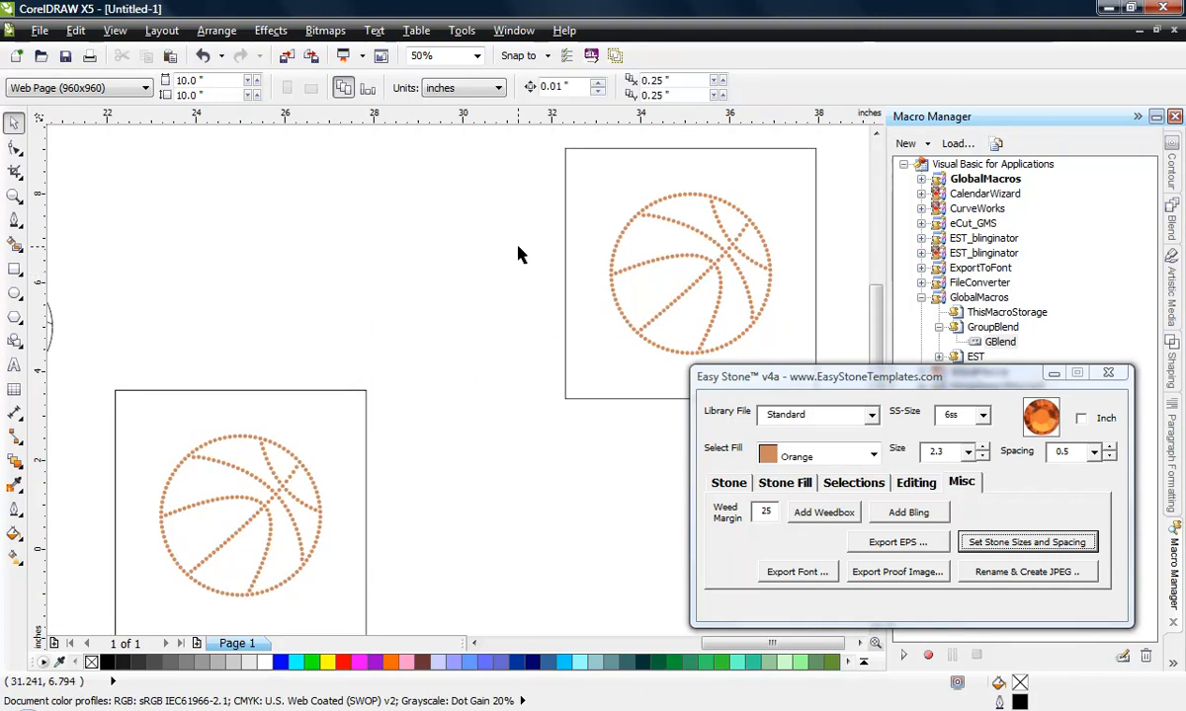
{"action": "scroll", "coordinate": [449, 343], "scroll_direction": "down", "scroll_amount": 1}
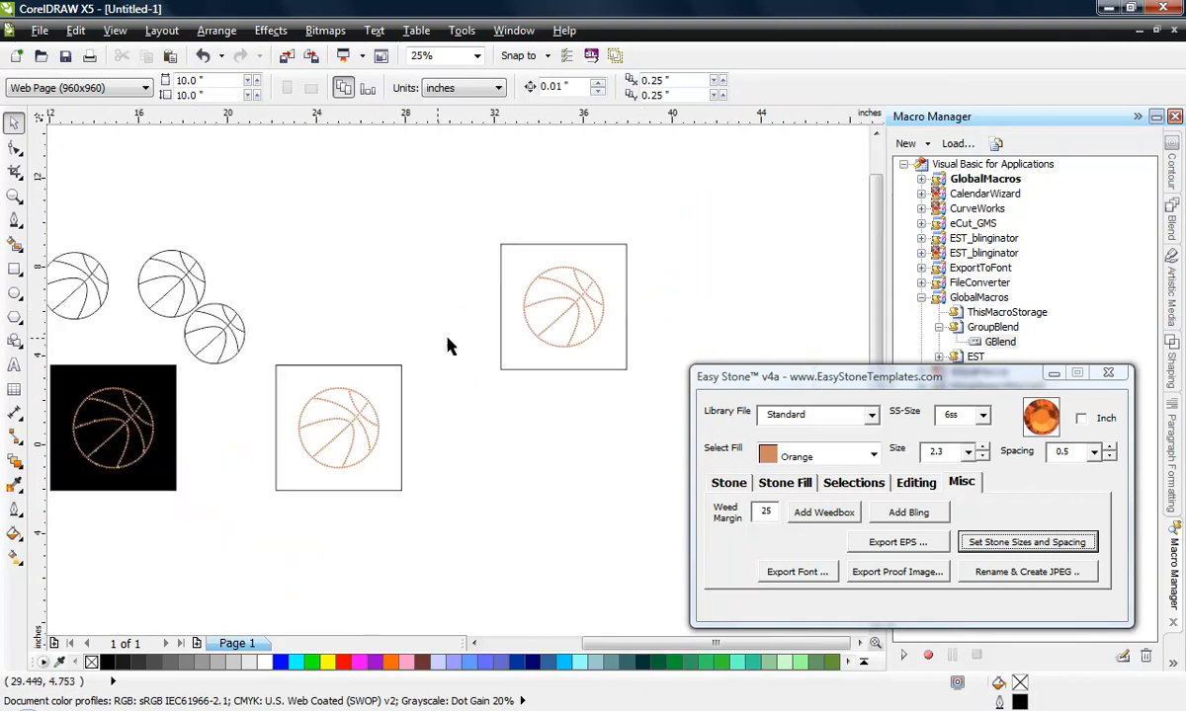
{"action": "left_click_drag", "start_coordinate": [436, 225], "coordinate": [649, 413]}
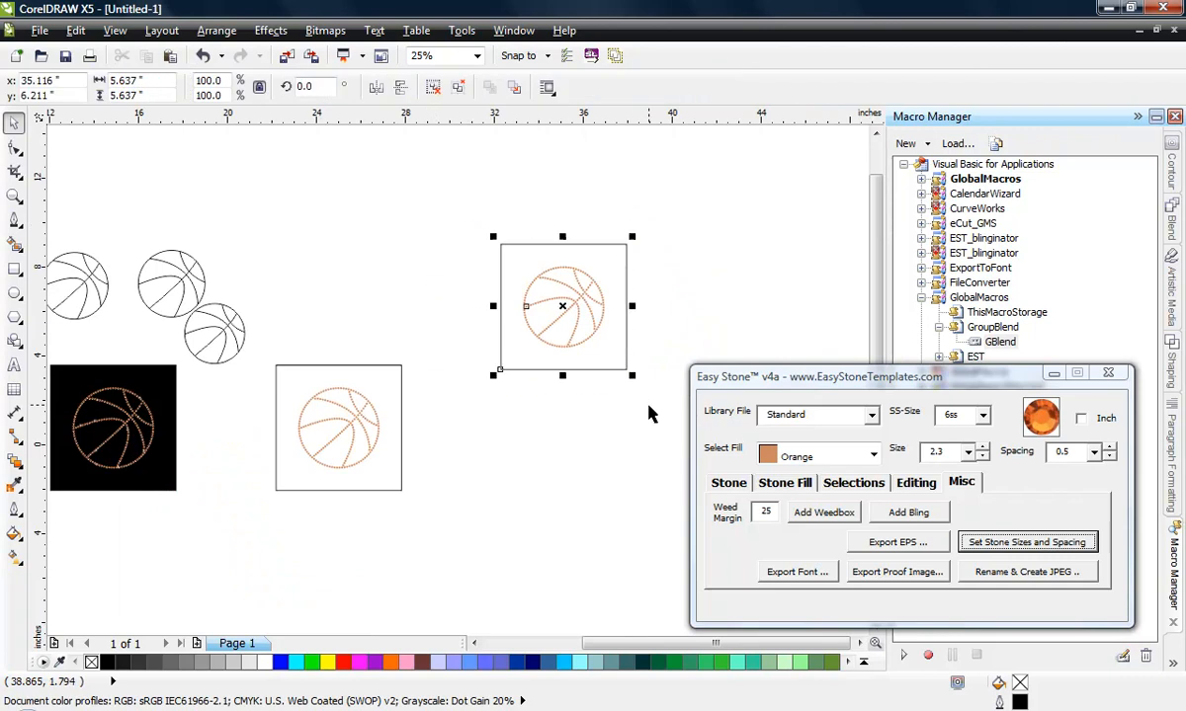
{"action": "key", "text": "Delete"}
Export a proof image of only the blinged basketball's stones on the black weedbox to the desktop, named KJBasketball
{"action": "scroll", "coordinate": [647, 388], "scroll_direction": "down", "scroll_amount": 1}
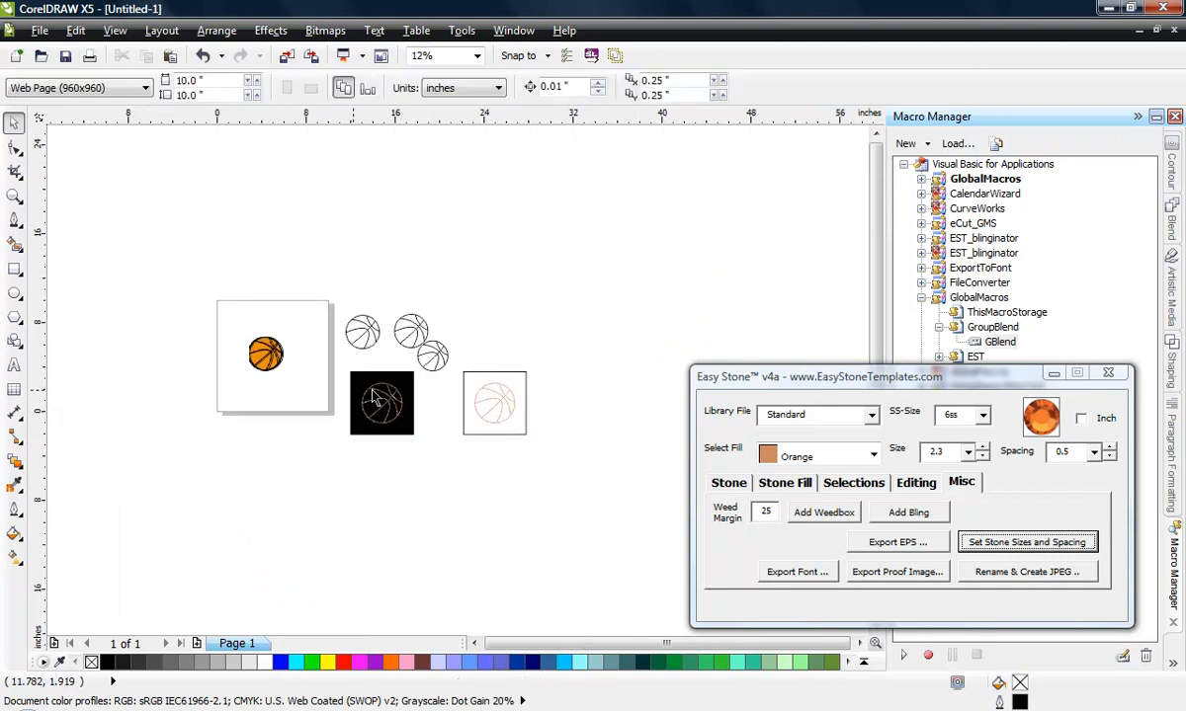
{"action": "scroll", "coordinate": [373, 413], "scroll_direction": "up", "scroll_amount": 1}
{"action": "scroll", "coordinate": [373, 410], "scroll_direction": "up", "scroll_amount": 1}
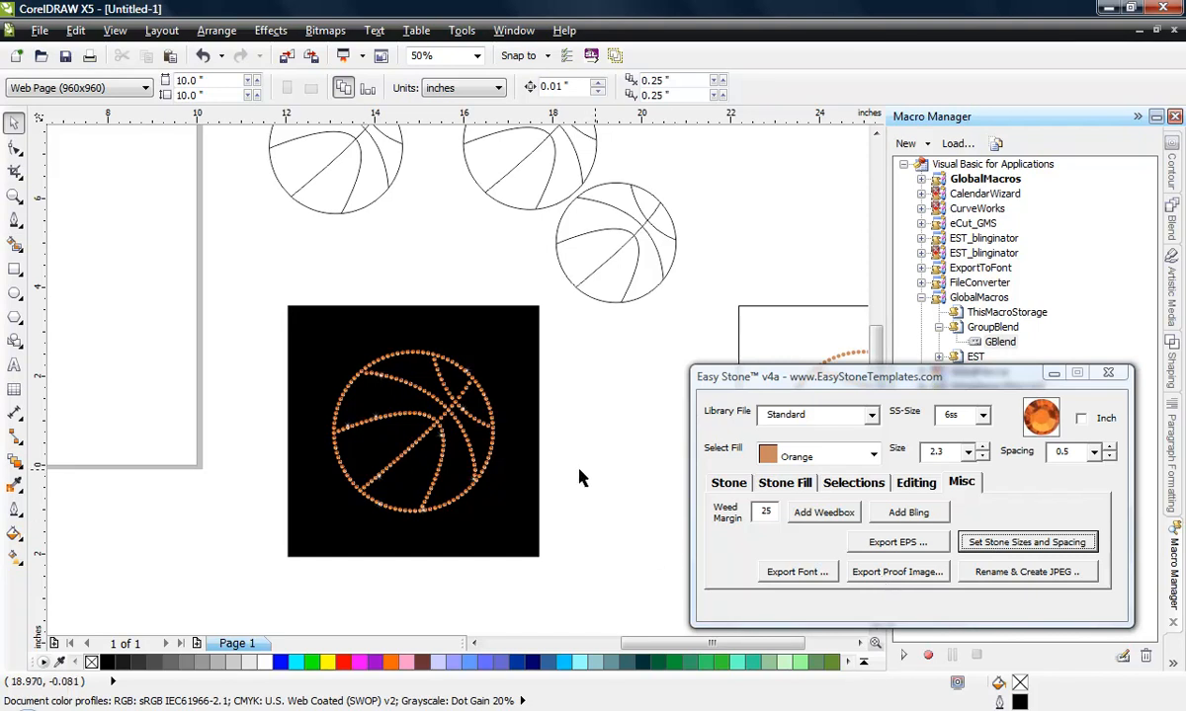
{"action": "left_click_drag", "start_coordinate": [236, 333], "coordinate": [545, 521]}
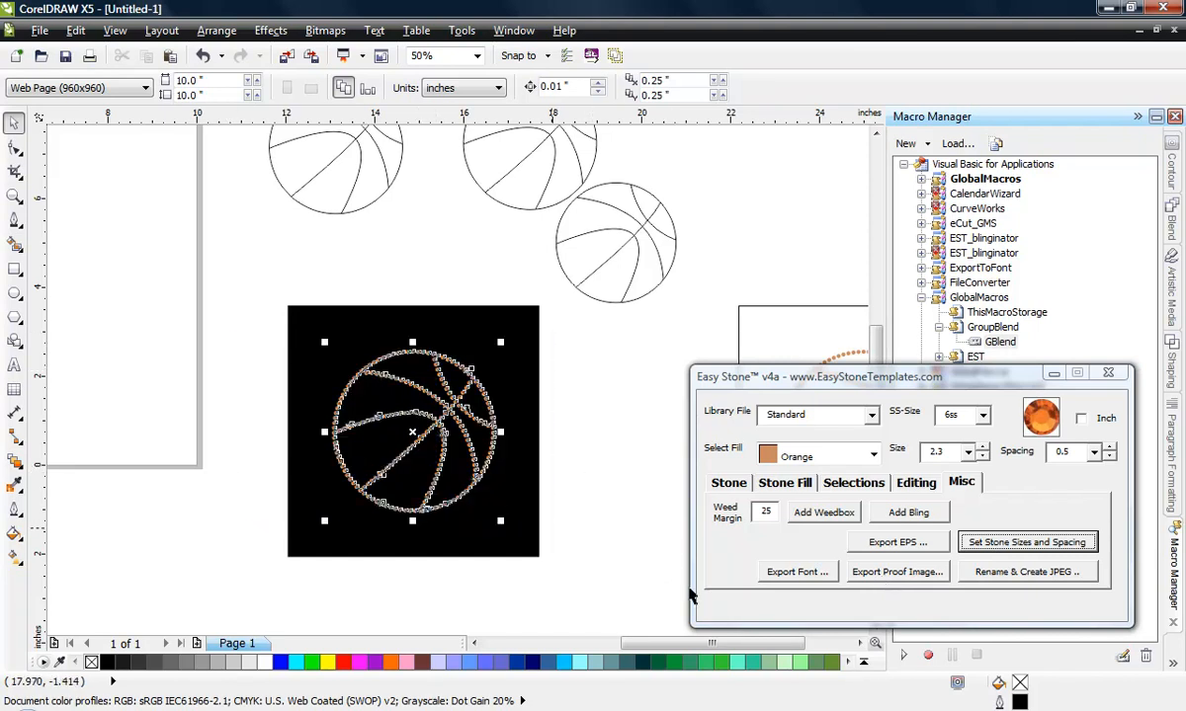
{"action": "left_click", "coordinate": [898, 571]}
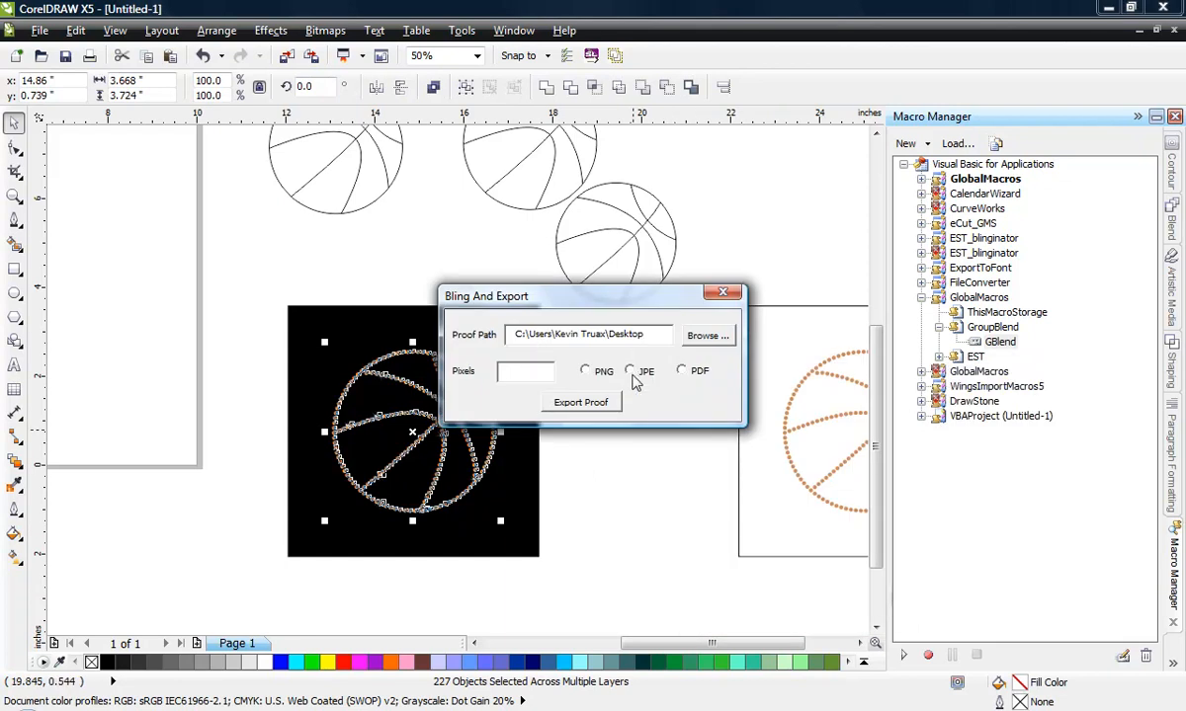
{"action": "left_click", "coordinate": [598, 406]}
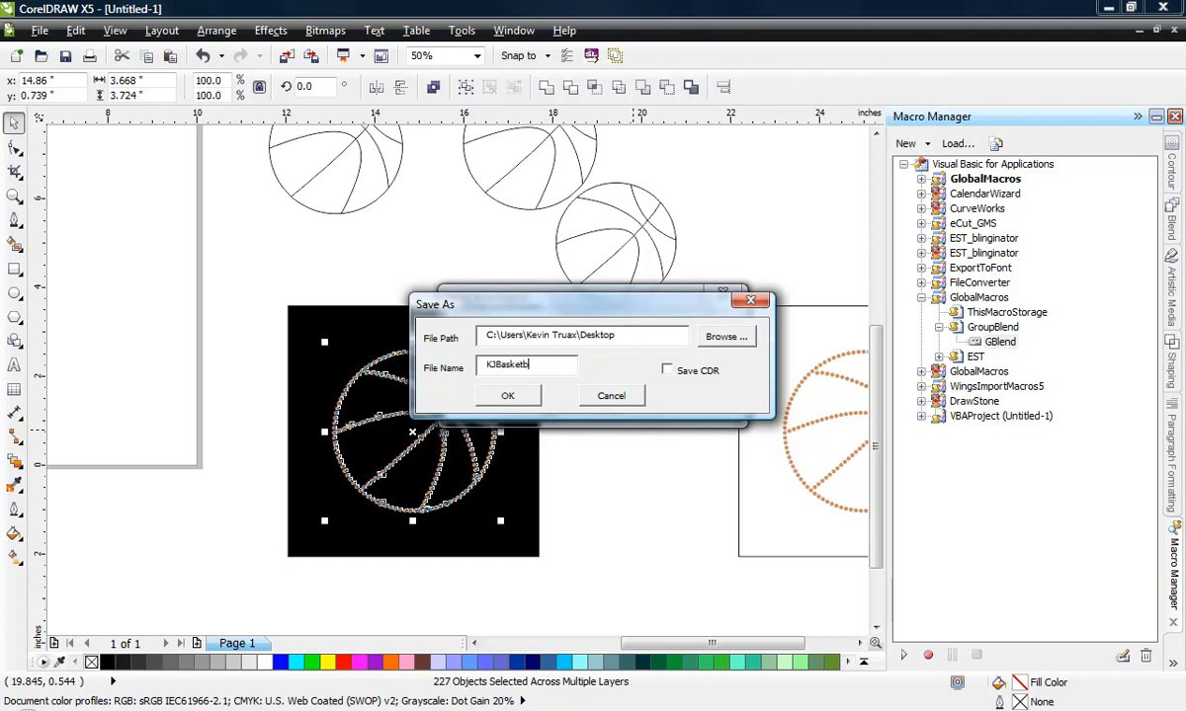
{"action": "left_click", "coordinate": [512, 396]}
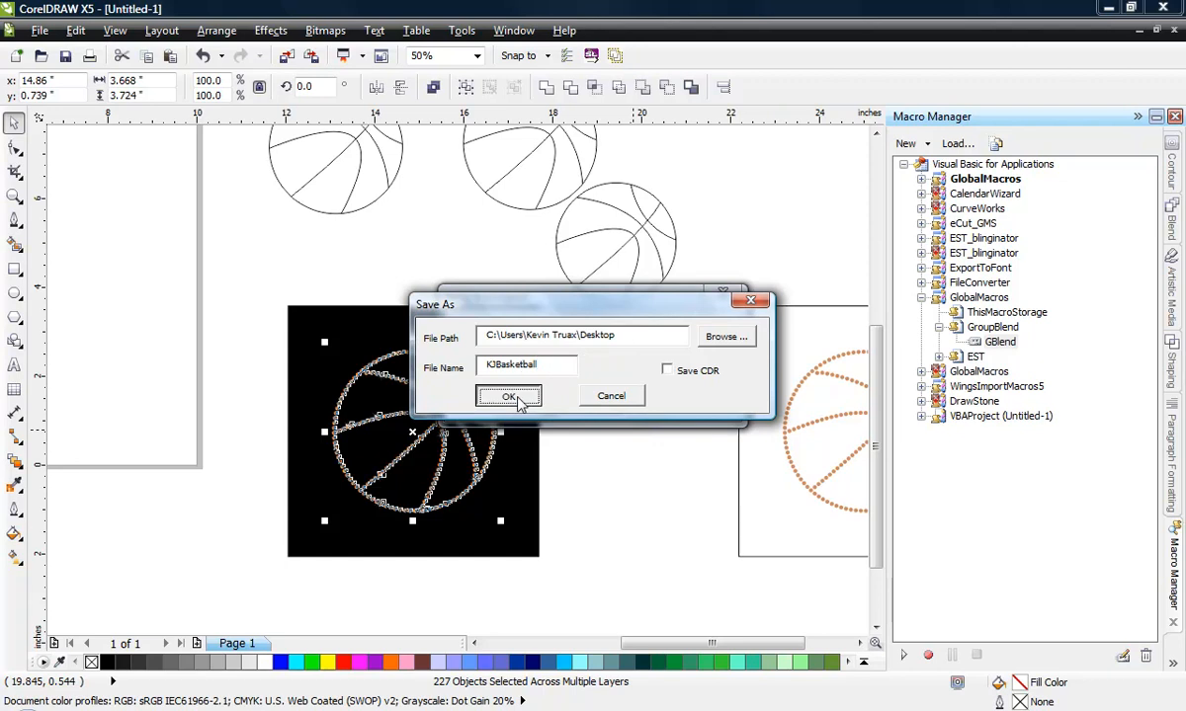
{"action": "left_click", "coordinate": [594, 398]}
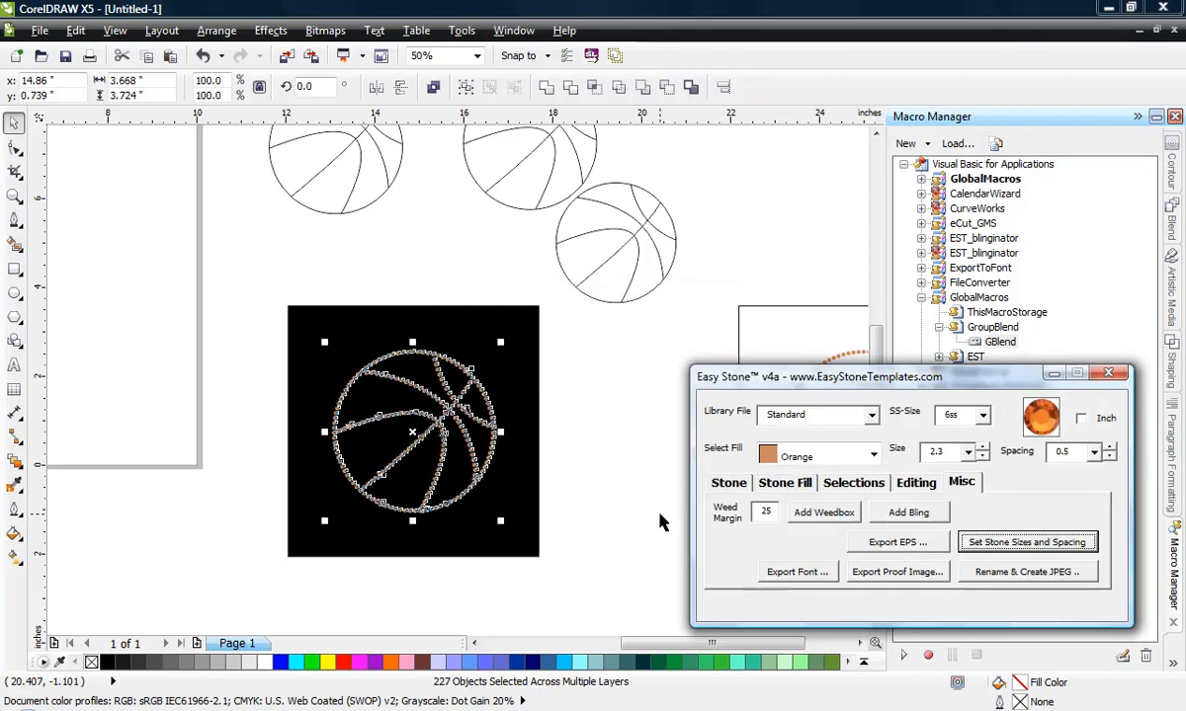
{"action": "left_click", "coordinate": [630, 497]}
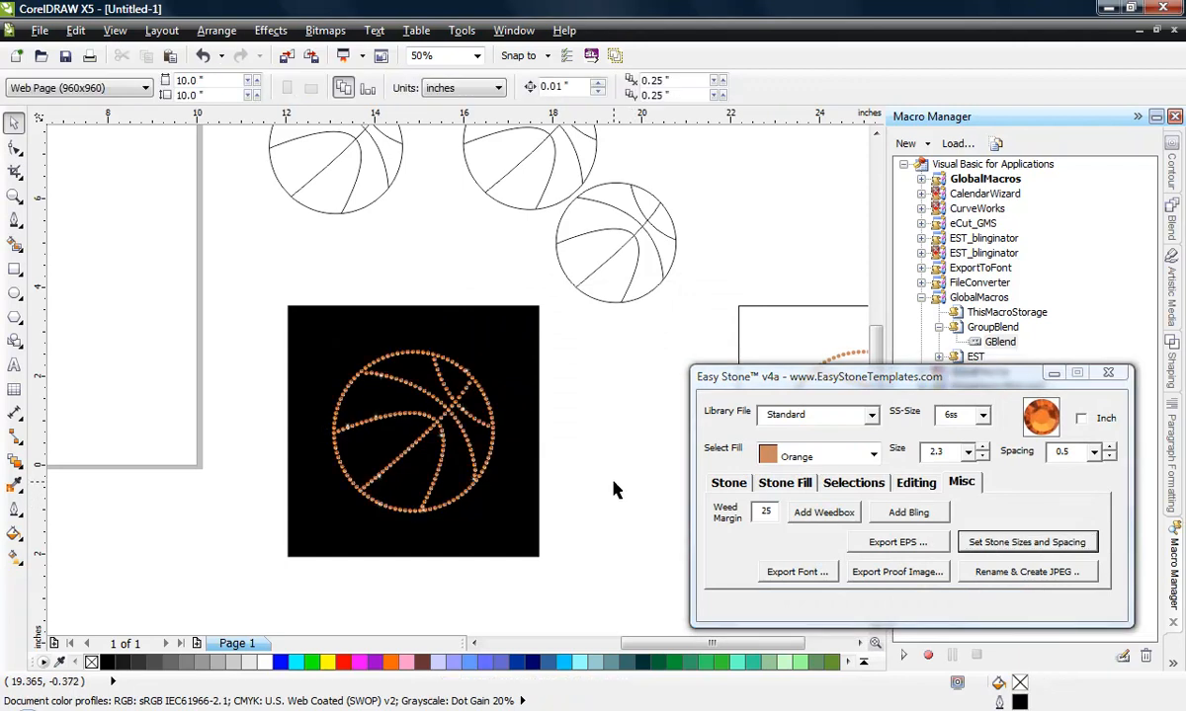
Export the blinged basketball together with its black weedbox to the desktop as a 24-bit RGB JPEG at 100% quality and 300 dpi
{"action": "left_click_drag", "start_coordinate": [247, 281], "coordinate": [555, 577]}
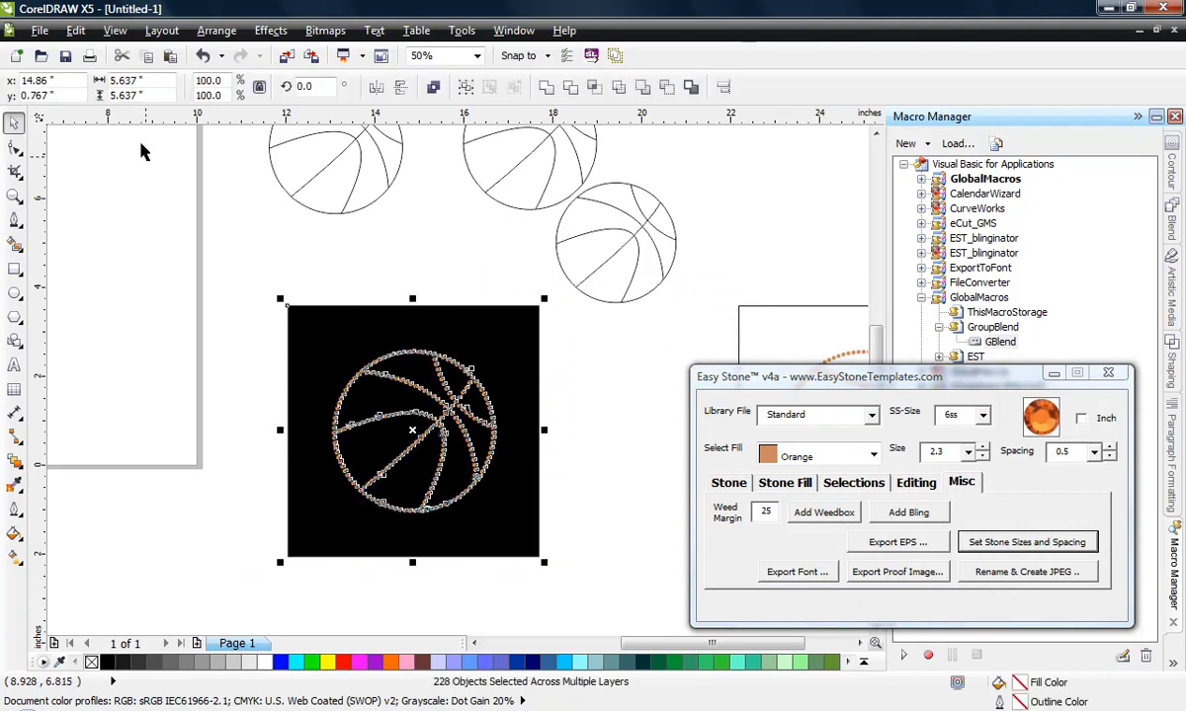
{"action": "left_click", "coordinate": [39, 31]}
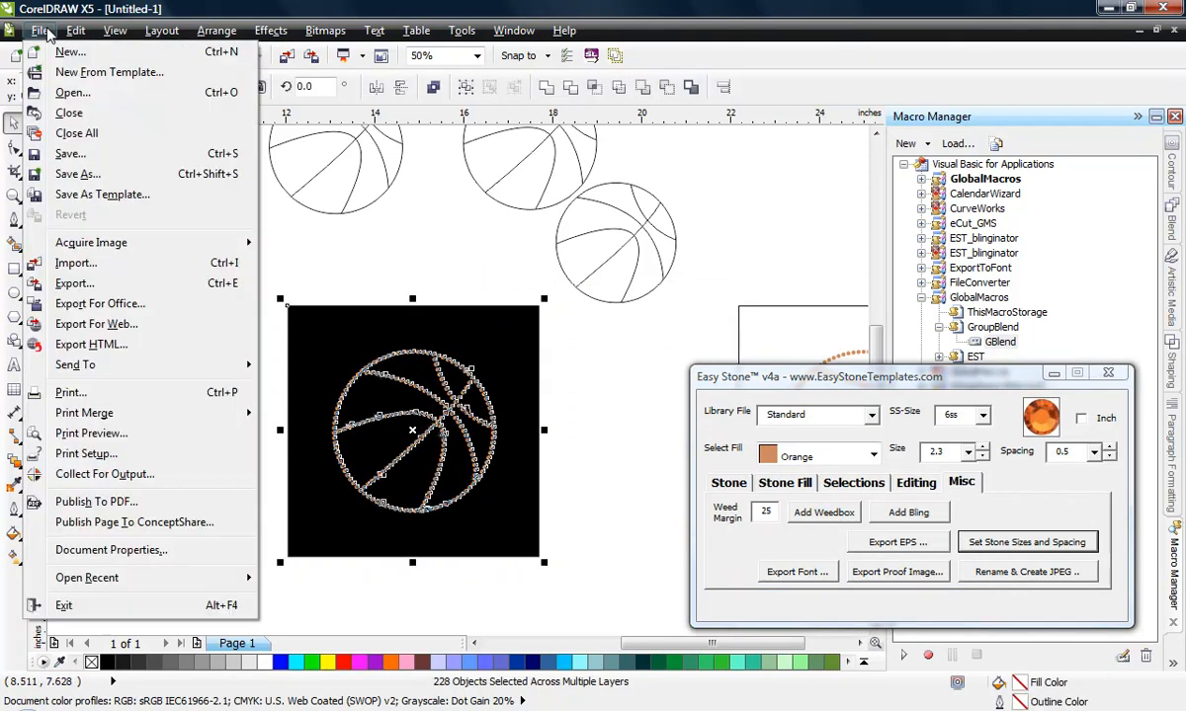
{"action": "left_click", "coordinate": [89, 287]}
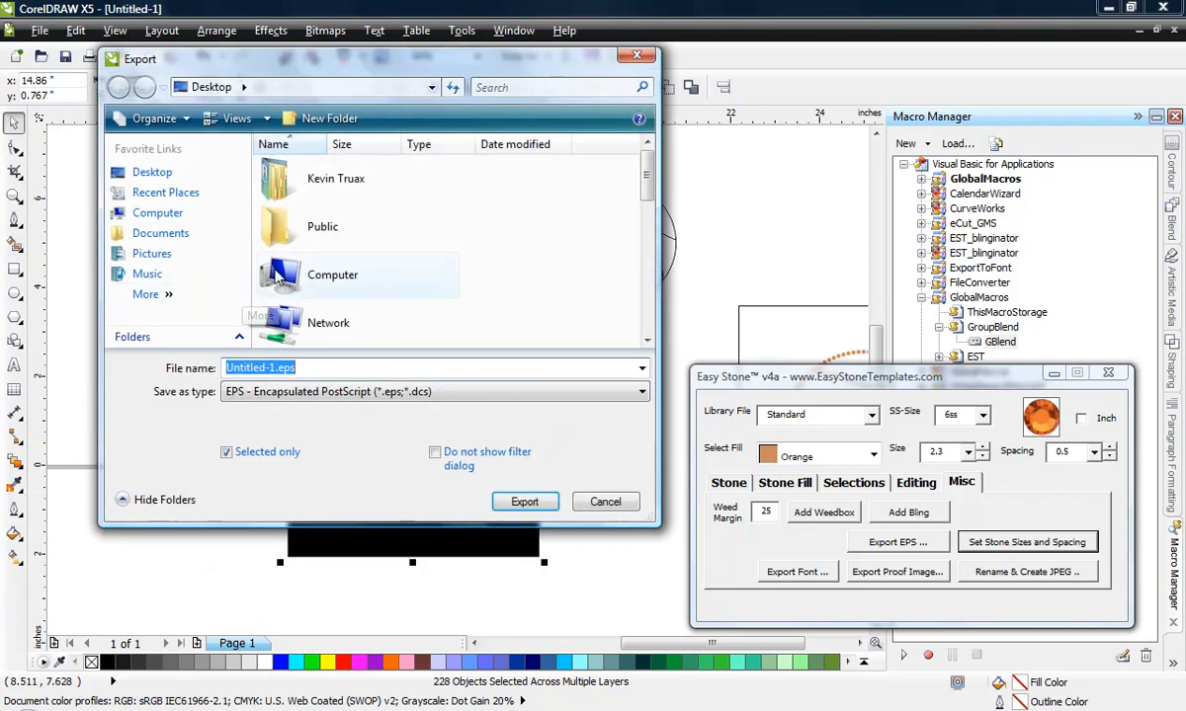
{"action": "left_click", "coordinate": [159, 172]}
{"action": "left_click", "coordinate": [400, 392]}
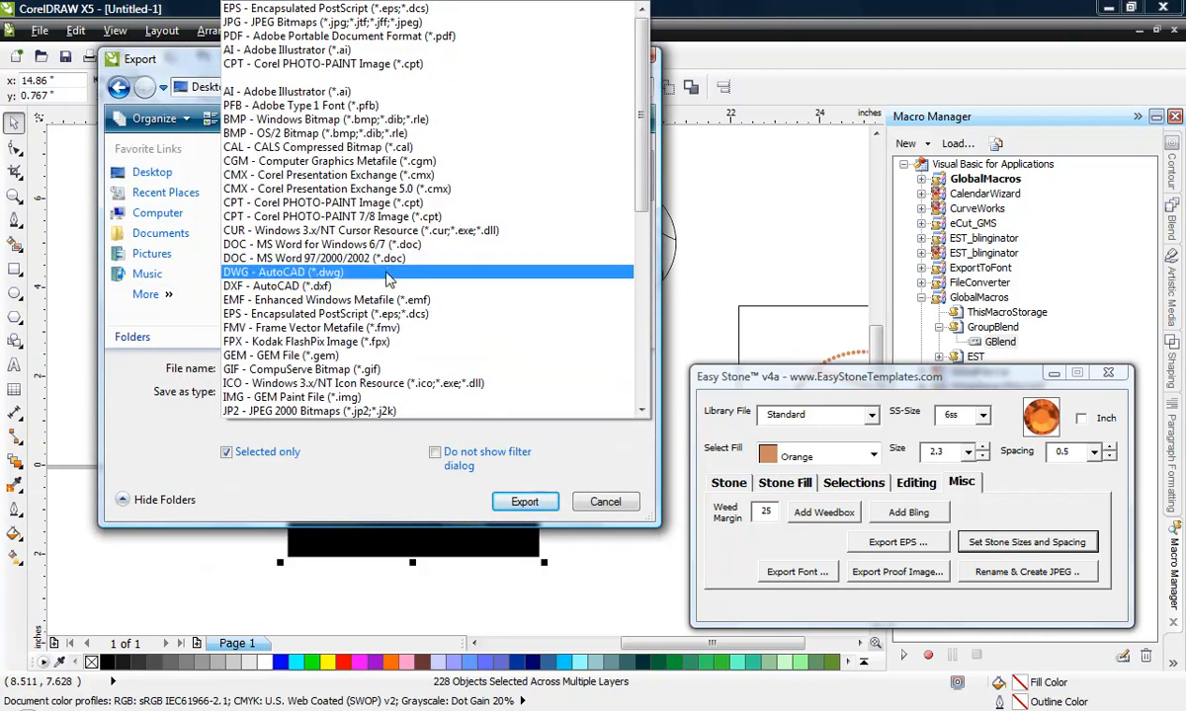
{"action": "left_click", "coordinate": [295, 24]}
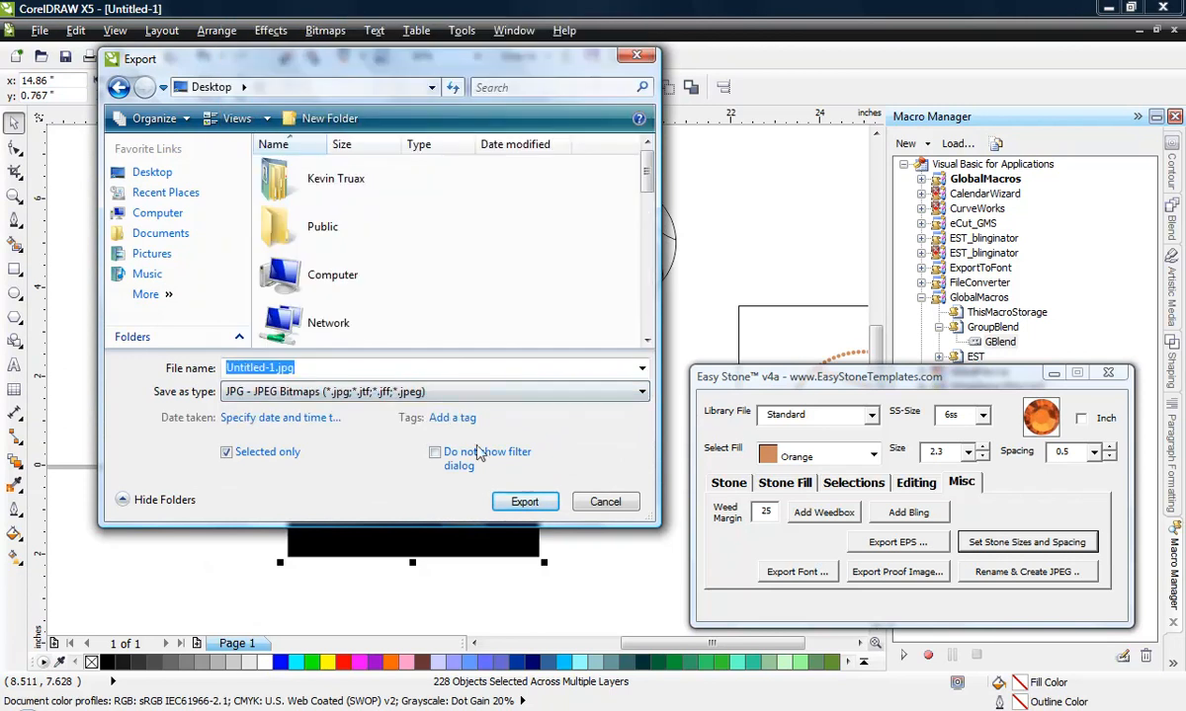
{"action": "left_click", "coordinate": [524, 499]}
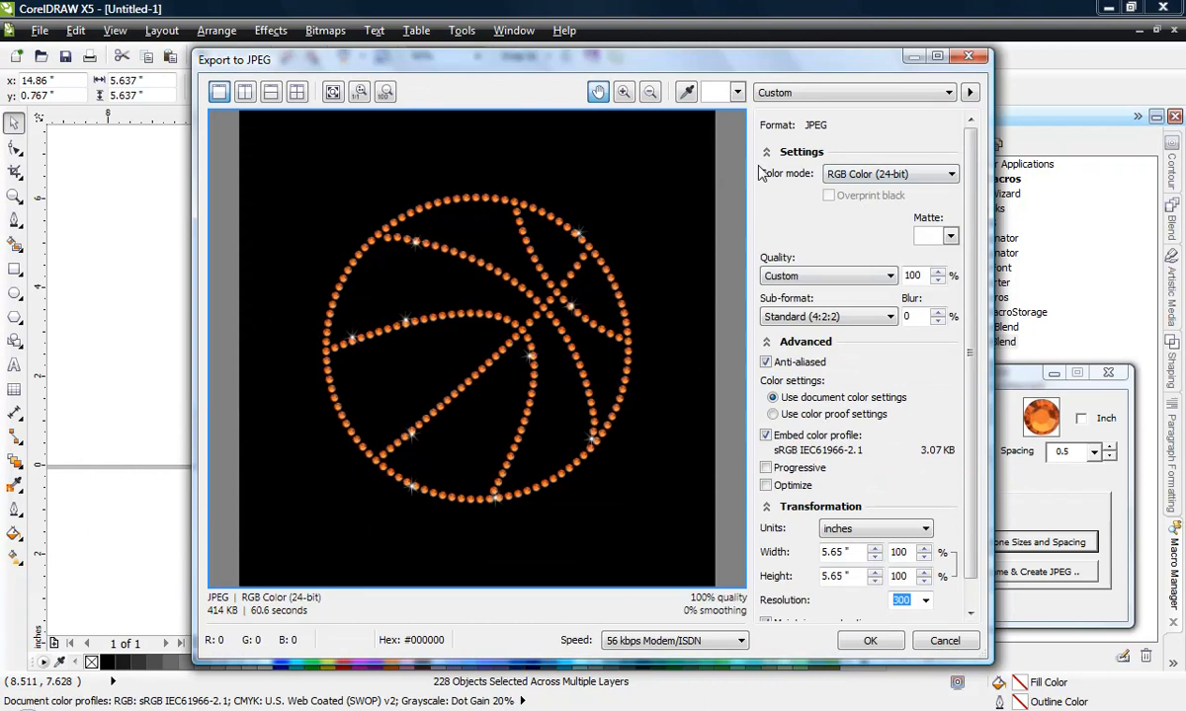
{"action": "left_click", "coordinate": [869, 643]}
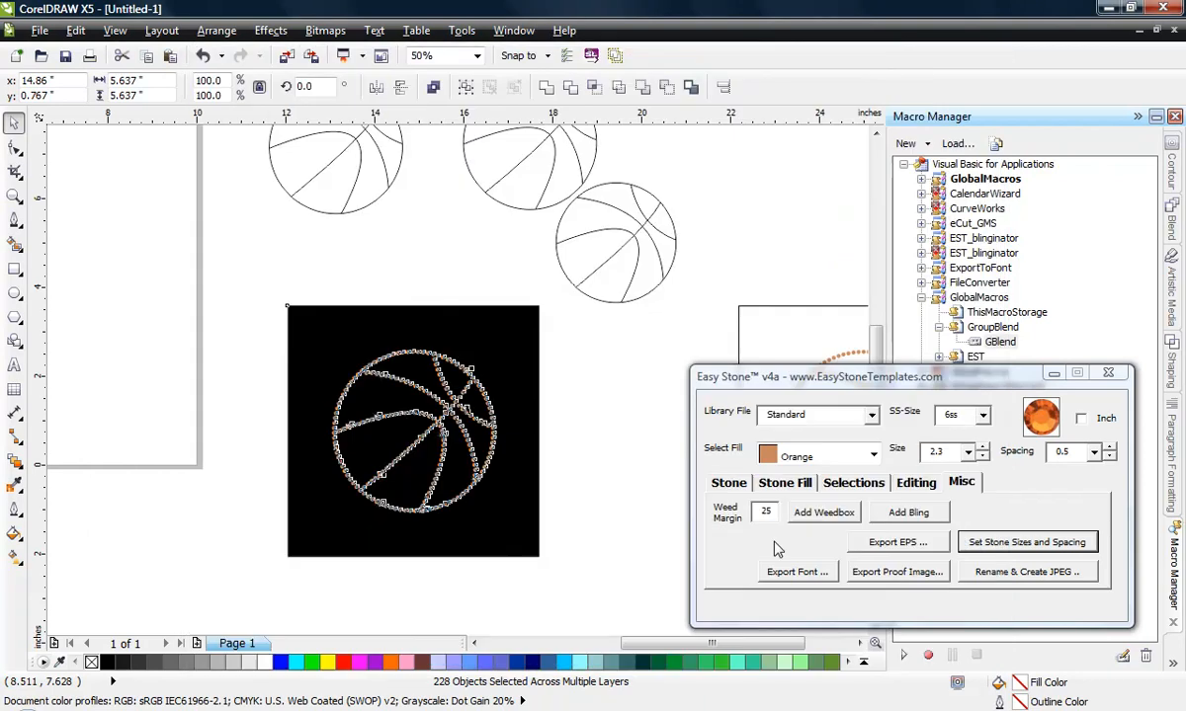
{"action": "left_click", "coordinate": [597, 410]}
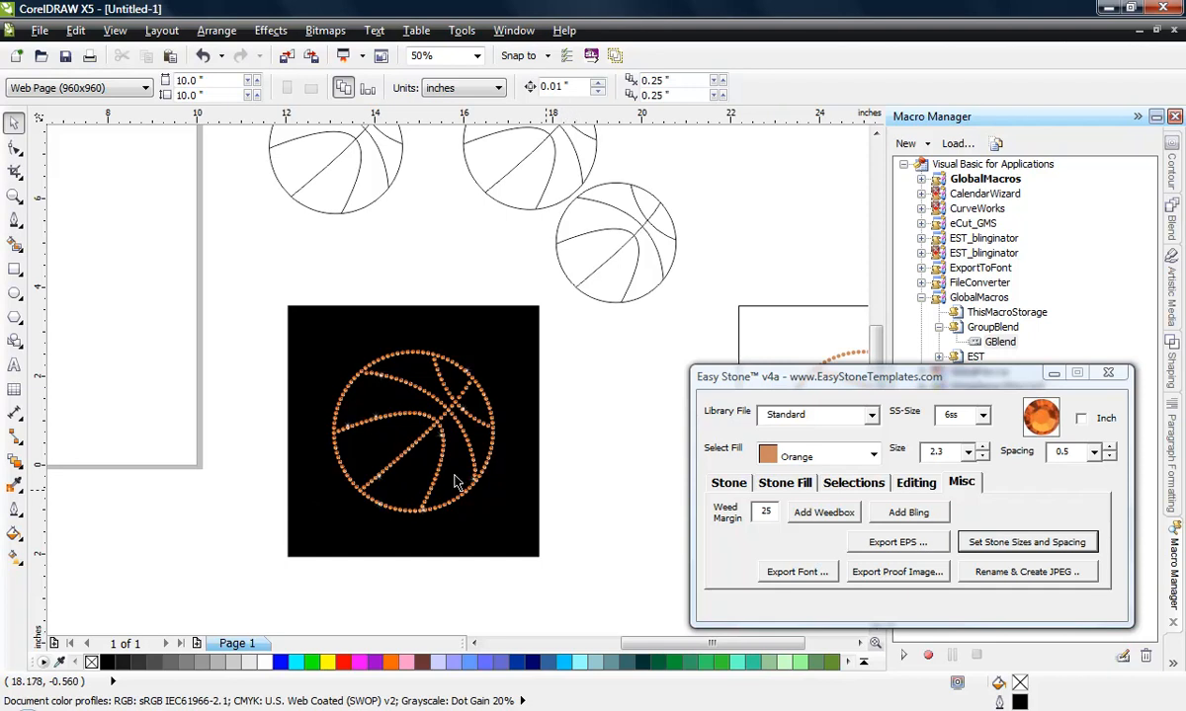
{"action": "scroll", "coordinate": [296, 456], "scroll_direction": "down", "scroll_amount": 2}
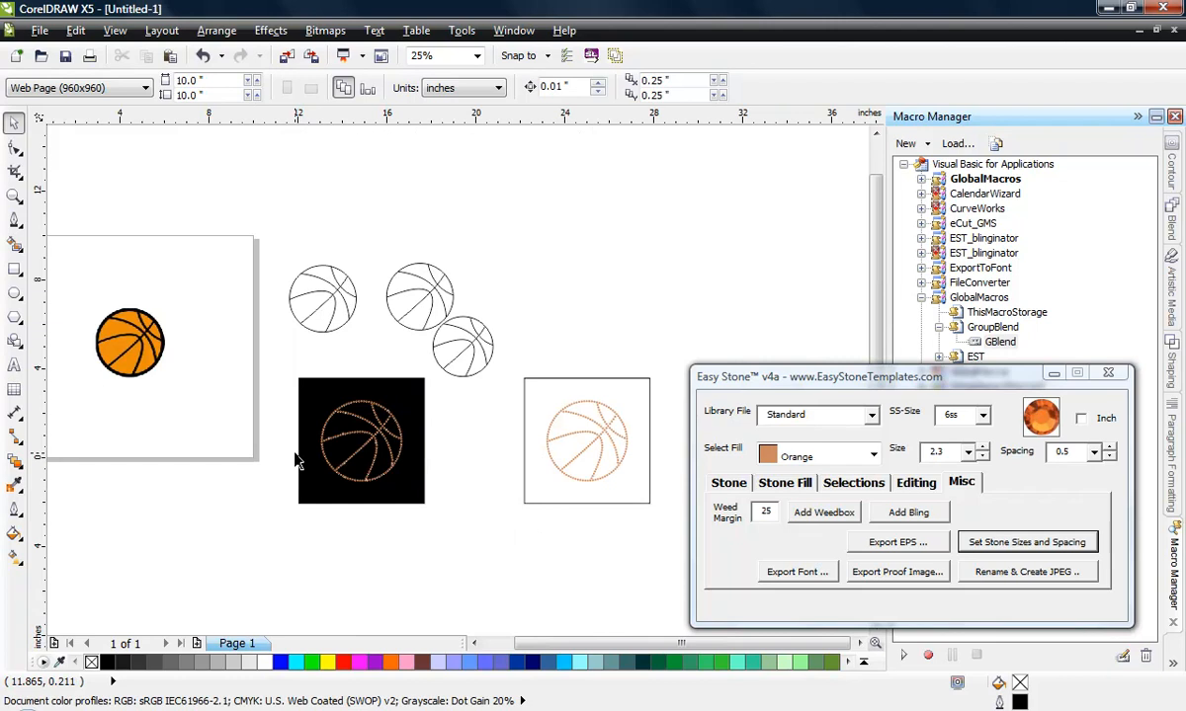